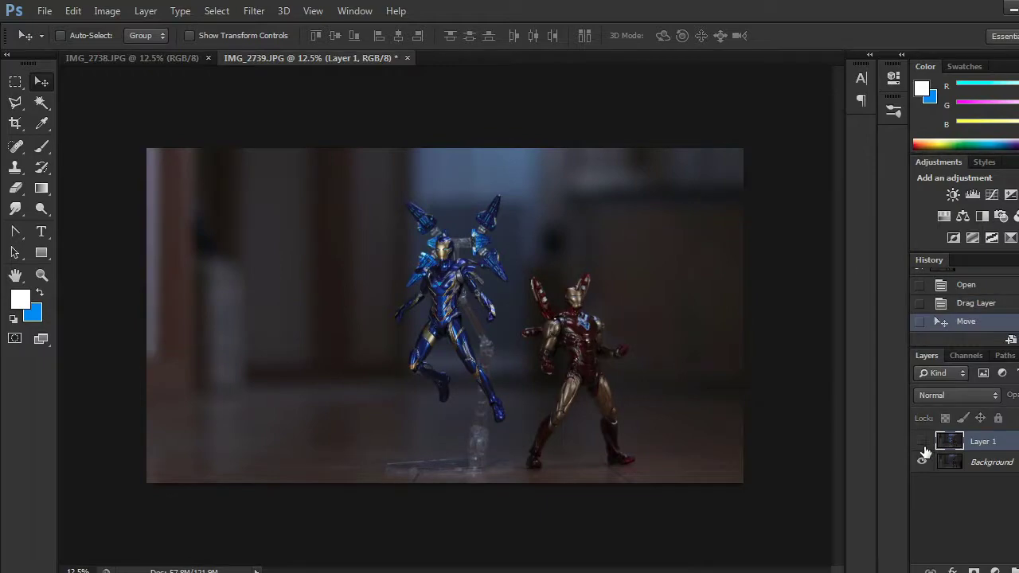
# Step: Compare Layer 1 with the Background by toggling its visibility, leaving Layer 1 shown
pyautogui.click(922, 443)
pyautogui.click(923, 444)
pyautogui.click(922, 443)
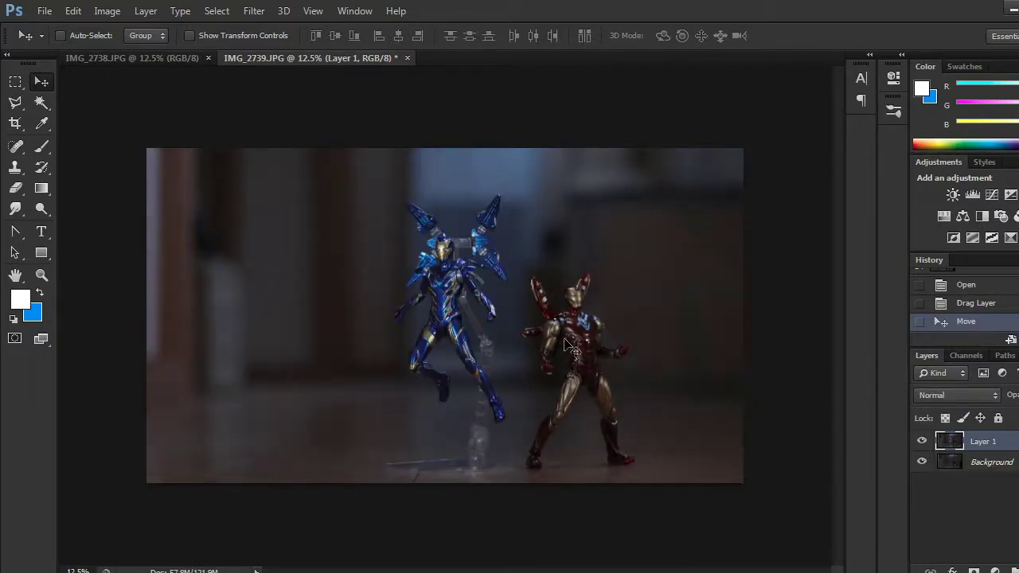
# Step: Outline the clear stand arm between the blue figure's helmet and the wing hub with the Polygonal Lasso, delete it from Layer 1 and deselect
pyautogui.scroll(4, 493, 307)
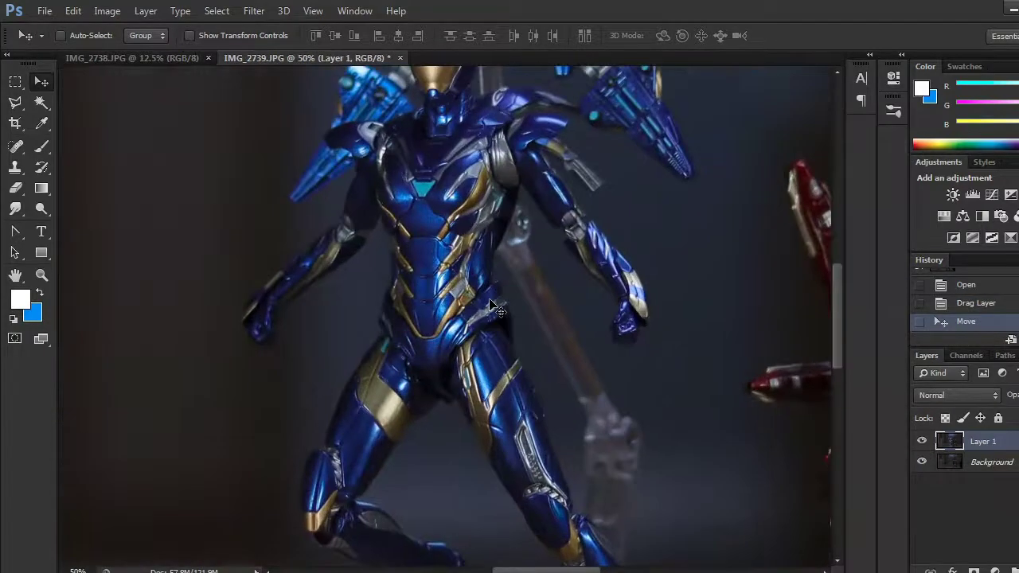
pyautogui.moveTo(516, 159); pyautogui.dragTo(472, 400)
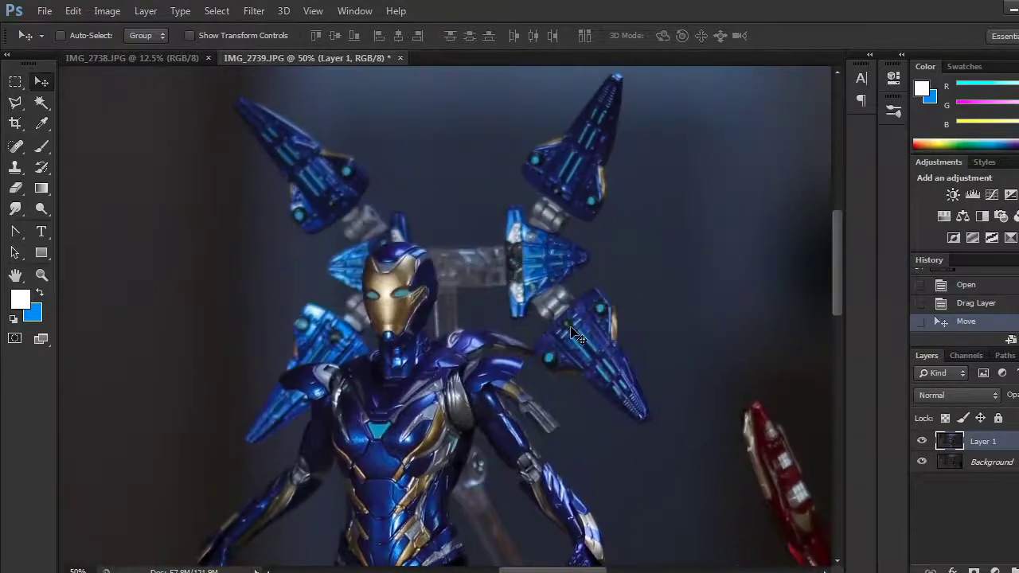
pyautogui.scroll(4, 575, 336)
pyautogui.moveTo(540, 246)
pyautogui.mouseDown()
pyautogui.moveTo(546, 431)
pyautogui.moveTo(549, 407)
pyautogui.mouseUp()
pyautogui.click(16, 104)
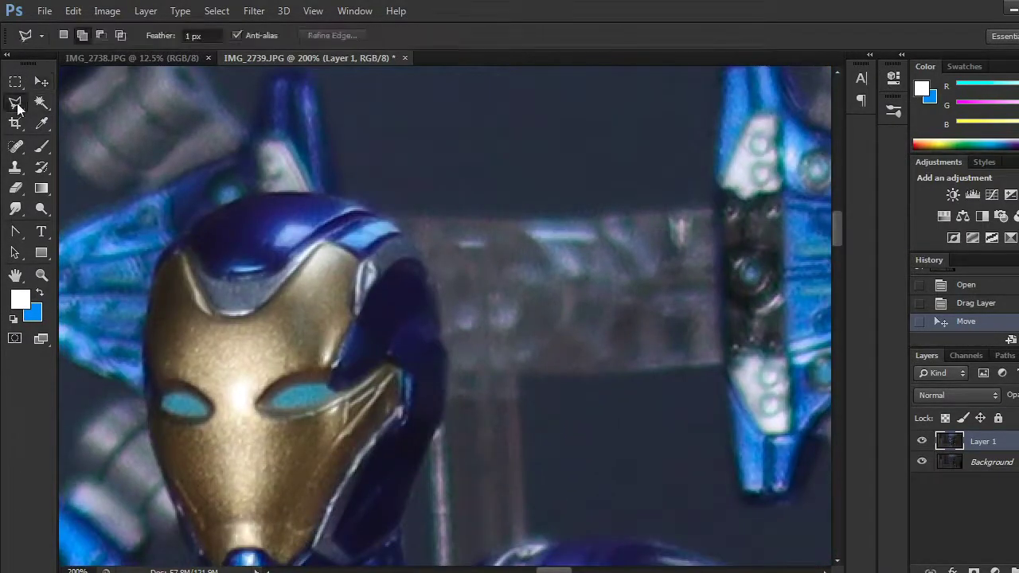
pyautogui.click(386, 215)
pyautogui.press('Escape')
pyautogui.click(390, 215)
pyautogui.moveTo(423, 248)
pyautogui.mouseDown()
pyautogui.moveTo(456, 261)
pyautogui.moveTo(431, 270)
pyautogui.moveTo(445, 282)
pyautogui.moveTo(434, 283)
pyautogui.moveTo(461, 396)
pyautogui.moveTo(427, 450)
pyautogui.moveTo(421, 553)
pyautogui.moveTo(455, 449)
pyautogui.moveTo(443, 421)
pyautogui.moveTo(428, 466)
pyautogui.mouseUp()
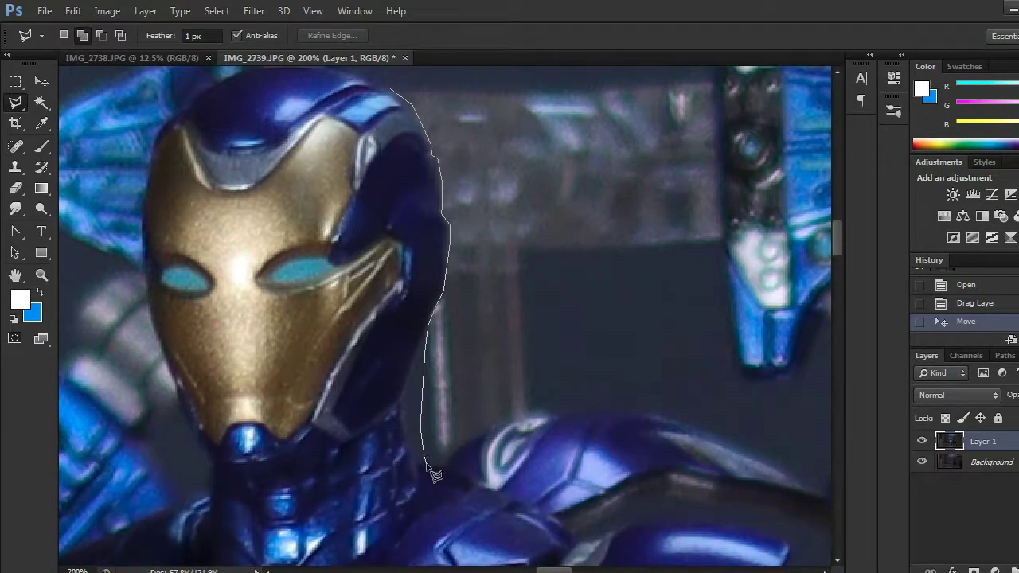
pyautogui.moveTo(451, 459)
pyautogui.mouseDown()
pyautogui.moveTo(552, 400)
pyautogui.moveTo(568, 316)
pyautogui.moveTo(726, 261)
pyautogui.mouseUp()
pyautogui.click(719, 257)
pyautogui.scroll(3, 720, 258)
pyautogui.click(721, 370)
pyautogui.moveTo(727, 345)
pyautogui.mouseDown()
pyautogui.moveTo(724, 236)
pyautogui.moveTo(711, 208)
pyautogui.moveTo(444, 194)
pyautogui.moveTo(391, 213)
pyautogui.mouseUp()
pyautogui.click(390, 213)
pyautogui.press('Delete')
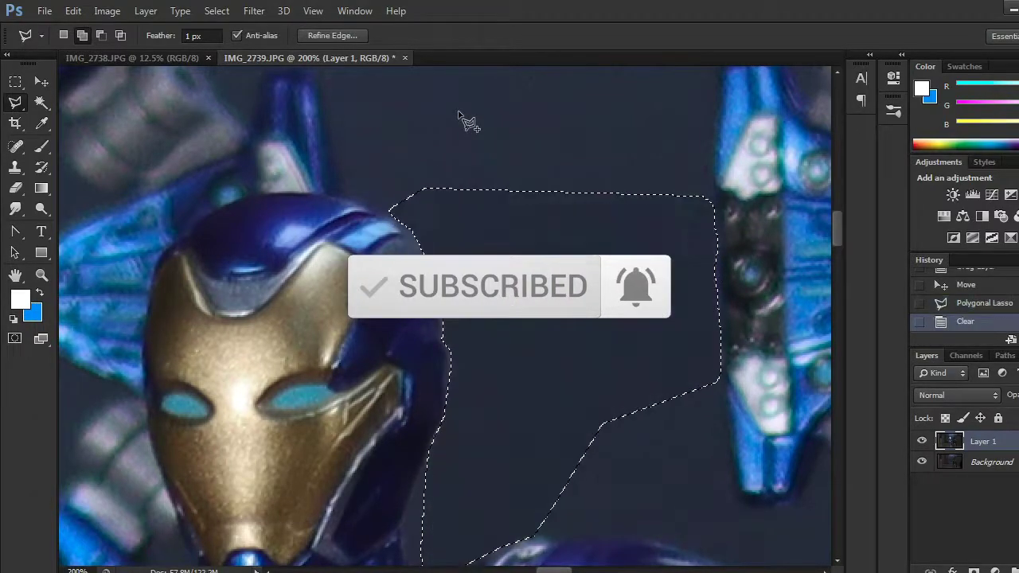
pyautogui.hotkey('ctrl', 'd')
# Step: Erase the leftover edges of the cleared area beside the helmet and next to the wing hub on Layer 1
pyautogui.hotkey('ctrl', '-')
pyautogui.hotkey('ctrl', '-')
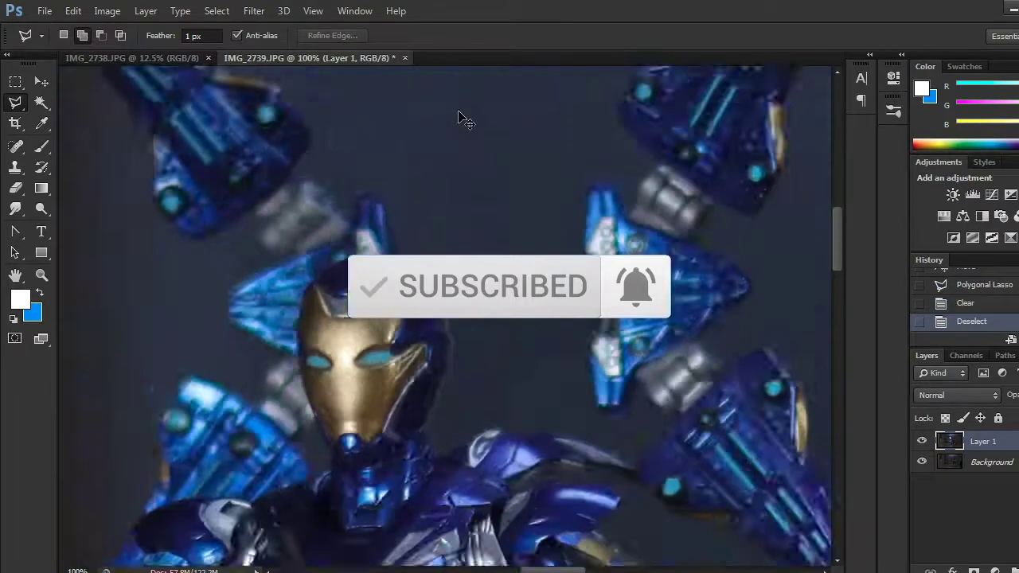
pyautogui.click(15, 188)
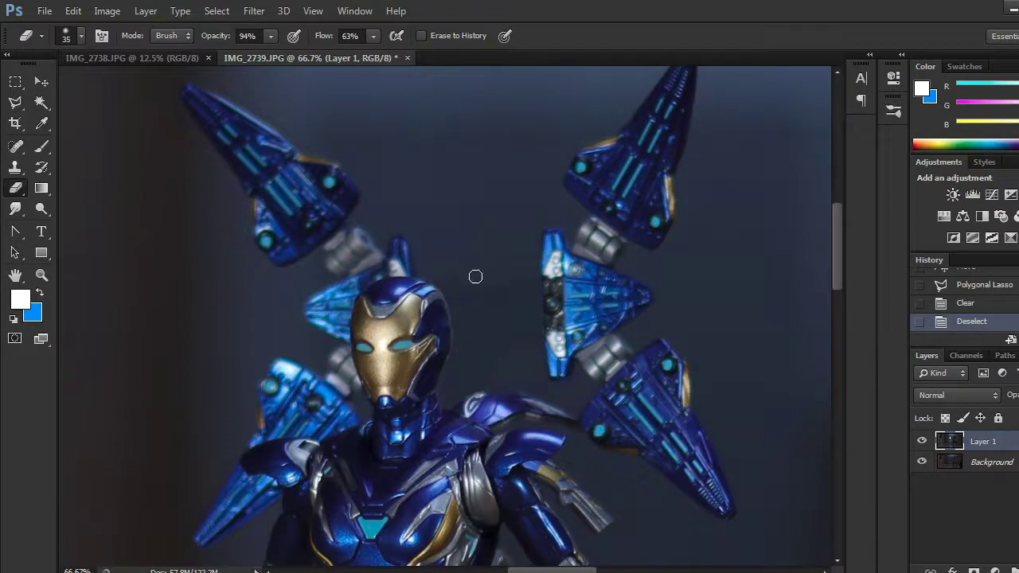
pyautogui.moveTo(465, 266); pyautogui.dragTo(448, 269)
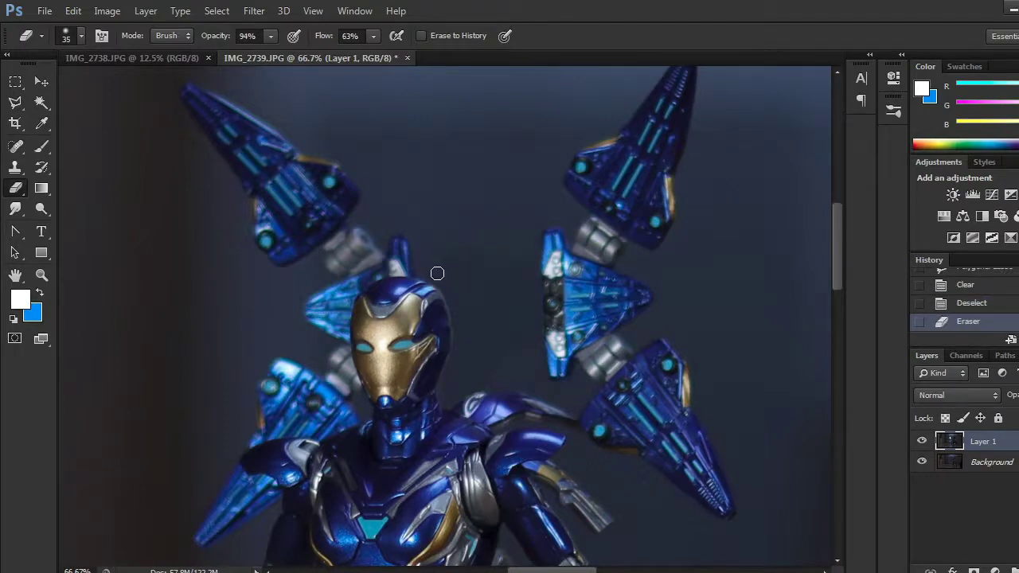
pyautogui.moveTo(525, 347); pyautogui.dragTo(530, 356)
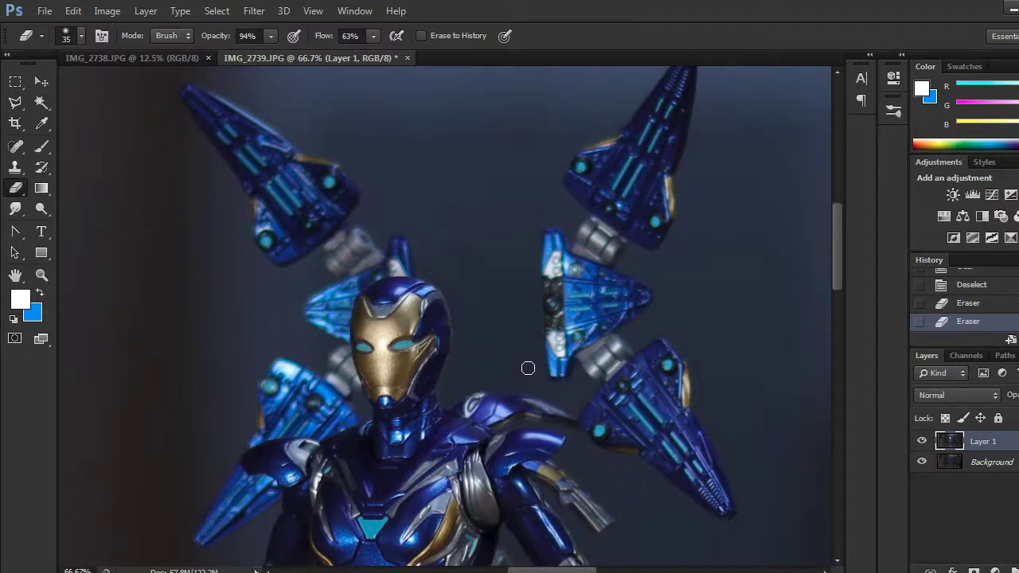
pyautogui.click(522, 357)
# Step: Start a Polygonal Lasso outline of the stand rod at the blue figure's waist, tracing up the torso edge and around the rod's upper joint
pyautogui.scroll(-4, 515, 252)
pyautogui.hotkey('ctrl', '-')
pyautogui.hotkey('ctrl', '-')
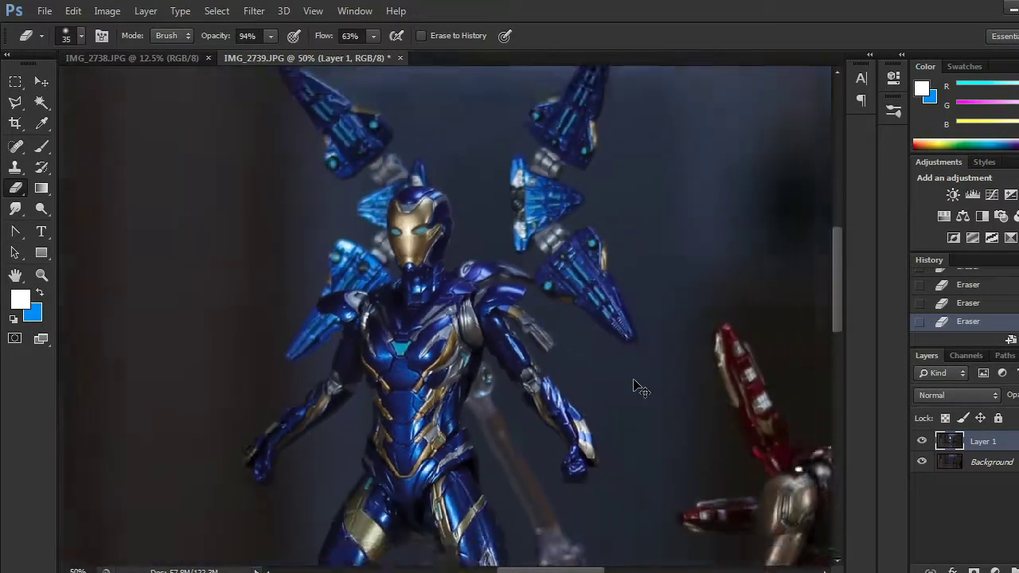
pyautogui.moveTo(635, 380)
pyautogui.mouseDown()
pyautogui.moveTo(625, 308)
pyautogui.moveTo(636, 291)
pyautogui.mouseUp()
pyautogui.hotkey('ctrl', '+')
pyautogui.hotkey('ctrl', '+')
pyautogui.hotkey('ctrl', '+')
pyautogui.hotkey('ctrl', '+')
pyautogui.hotkey('ctrl', '+')
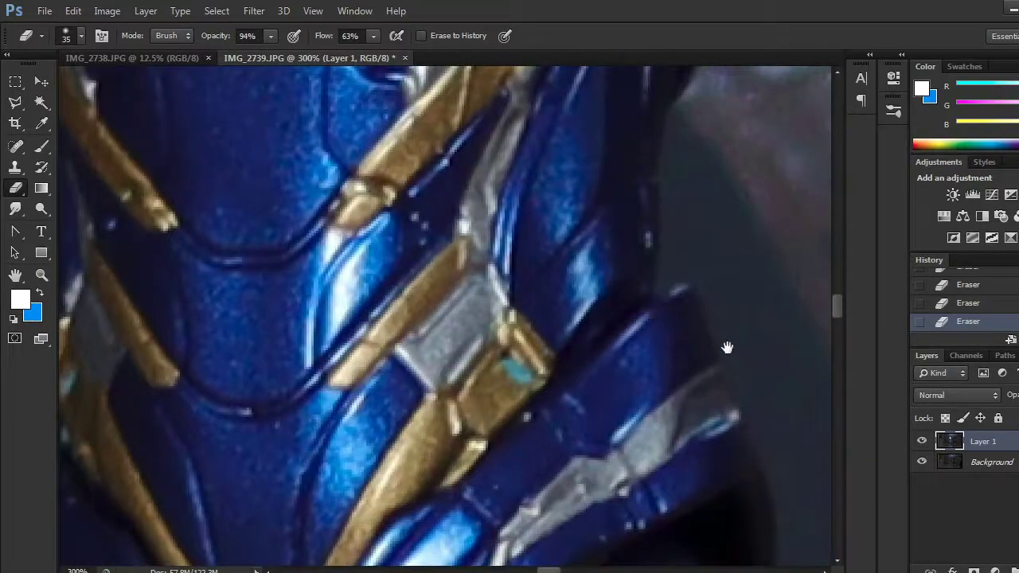
pyautogui.moveTo(727, 348); pyautogui.dragTo(266, 534)
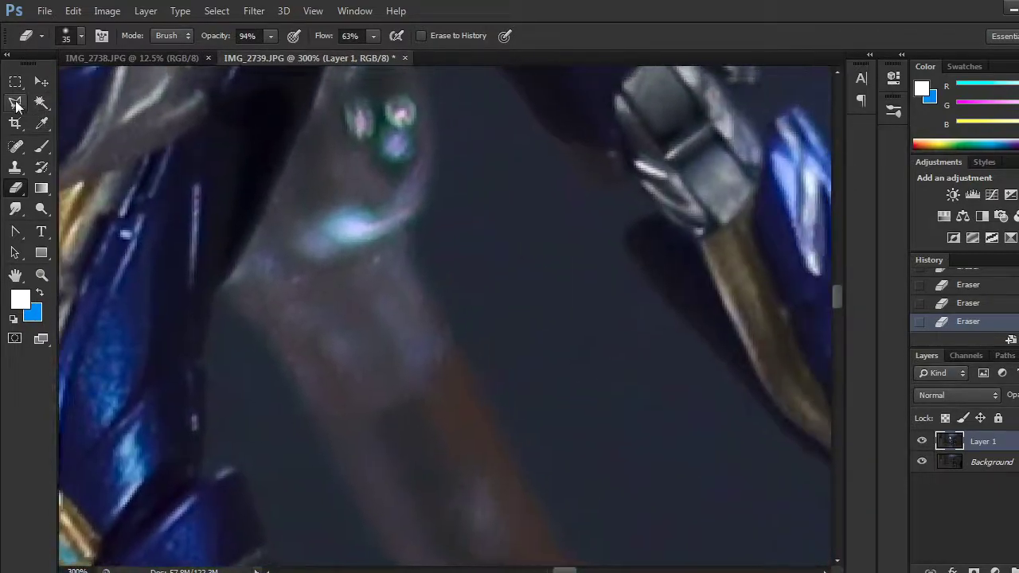
pyautogui.click(16, 104)
pyautogui.moveTo(408, 313); pyautogui.dragTo(508, 458)
pyautogui.click(312, 440)
pyautogui.click(331, 416)
pyautogui.click(343, 394)
pyautogui.click(358, 366)
pyautogui.click(368, 342)
pyautogui.click(379, 313)
pyautogui.click(391, 285)
pyautogui.click(400, 271)
pyautogui.click(411, 239)
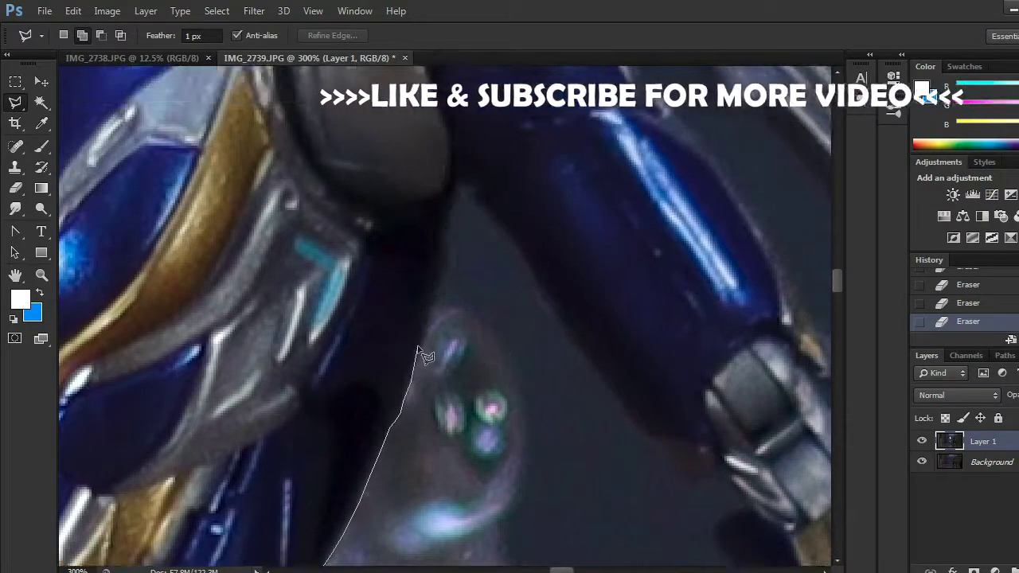
pyautogui.click(430, 307)
pyautogui.click(453, 289)
pyautogui.click(483, 289)
pyautogui.click(547, 340)
# Step: Extend the lasso outline down the outer side of the stand rod, past its lower joint, to beside the figure's shin
pyautogui.click(580, 522)
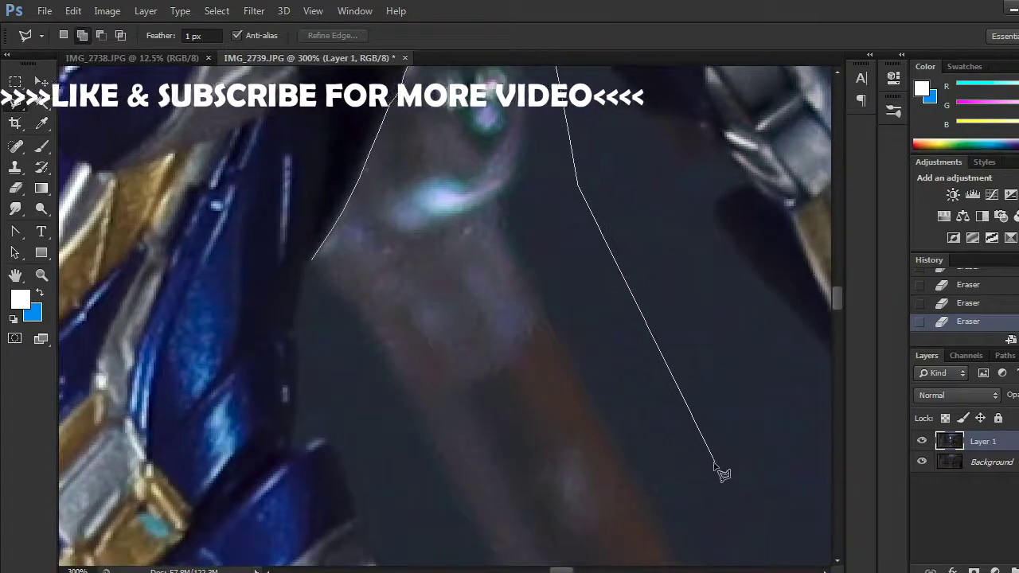
pyautogui.click(717, 473)
pyautogui.scroll(-2, 822, 471)
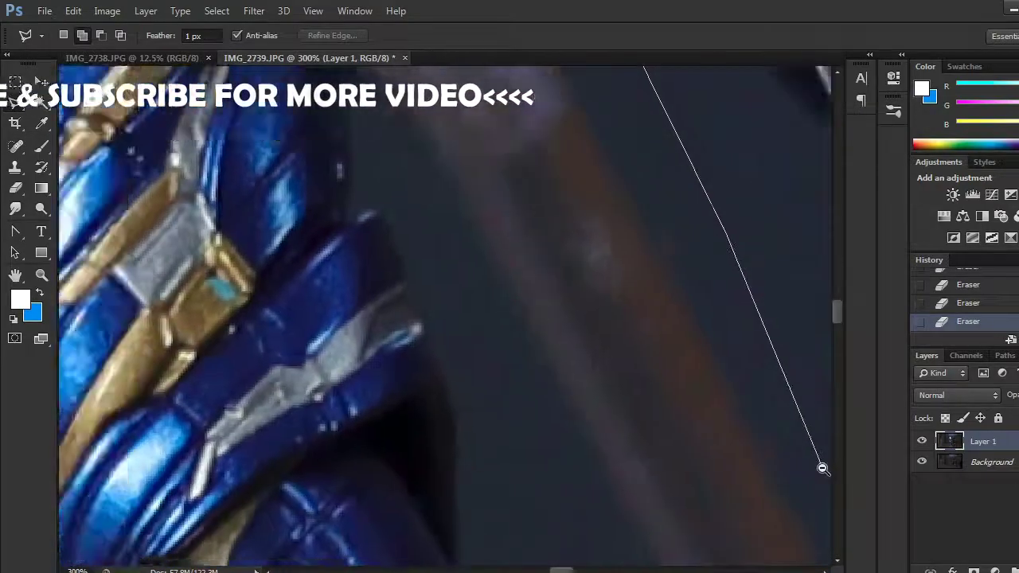
pyautogui.moveTo(722, 434)
pyautogui.mouseDown()
pyautogui.moveTo(676, 420)
pyautogui.moveTo(346, 223)
pyautogui.mouseUp()
pyautogui.click(518, 366)
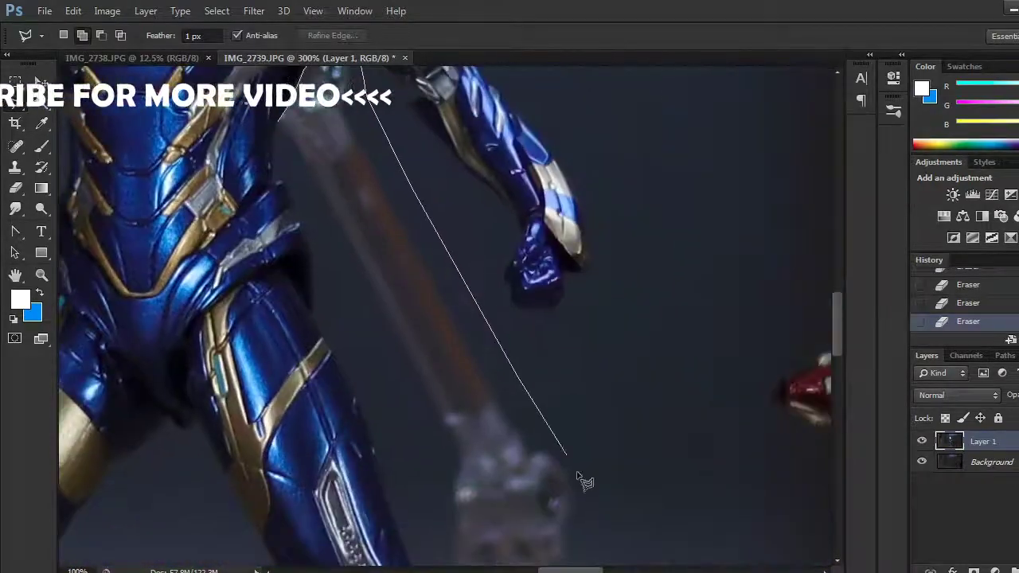
pyautogui.click(602, 483)
pyautogui.click(589, 472)
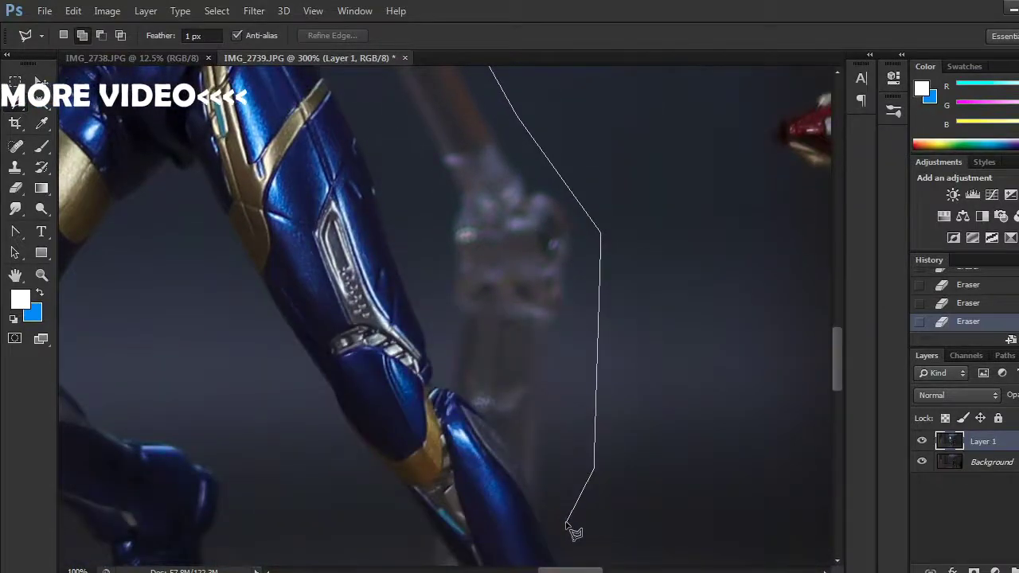
pyautogui.hotkey('ctrl', '+')
pyautogui.hotkey('ctrl', '+')
pyautogui.click(566, 524)
# Step: Trace the outline back up along the shin, knee and thigh to its starting point, delete the enclosed stand rod from Layer 1 and deselect
pyautogui.click(499, 502)
pyautogui.click(482, 482)
pyautogui.click(423, 331)
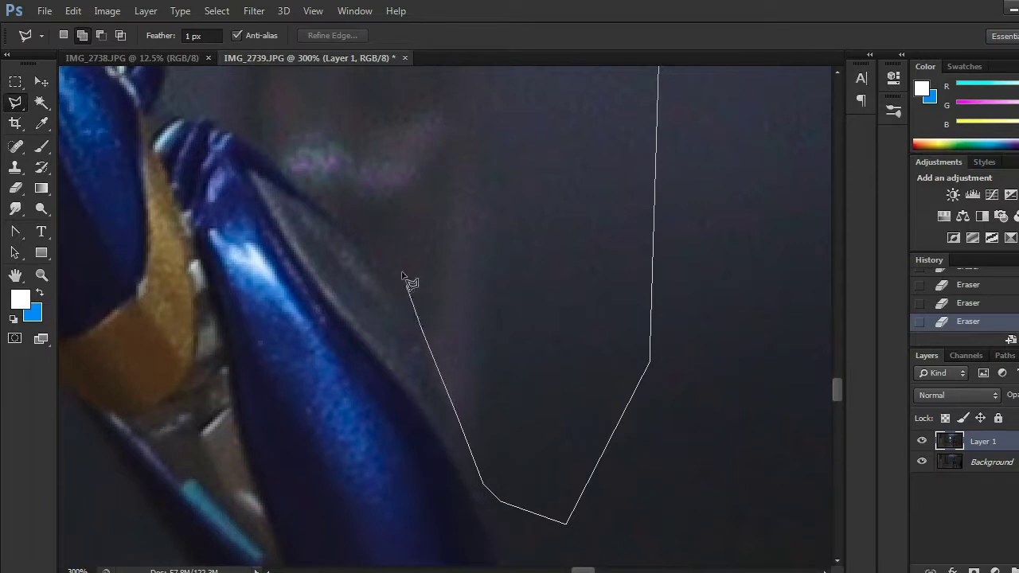
pyautogui.click(371, 255)
pyautogui.click(273, 163)
pyautogui.press('space')
pyautogui.moveTo(244, 141); pyautogui.dragTo(464, 416)
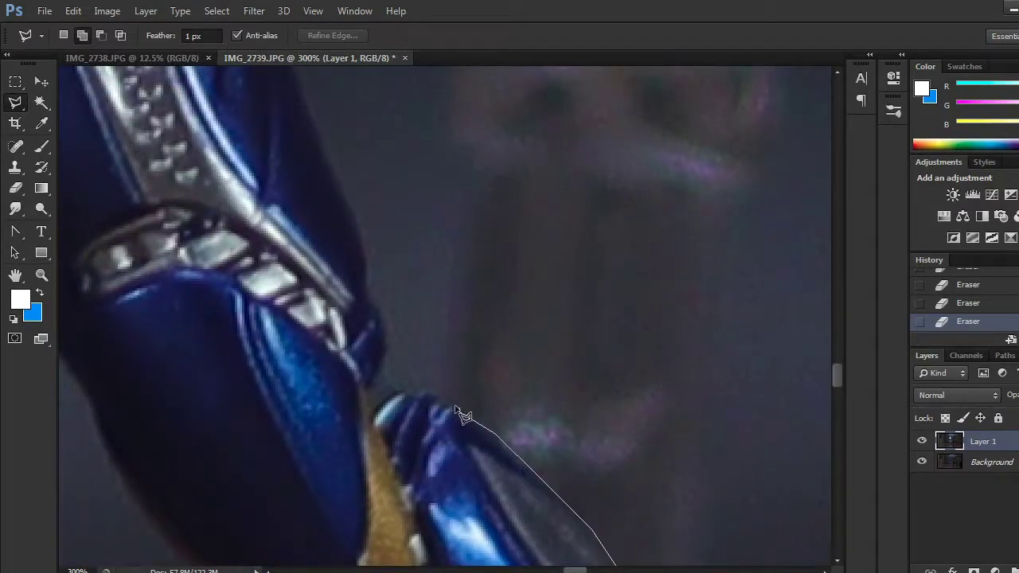
pyautogui.click(430, 393)
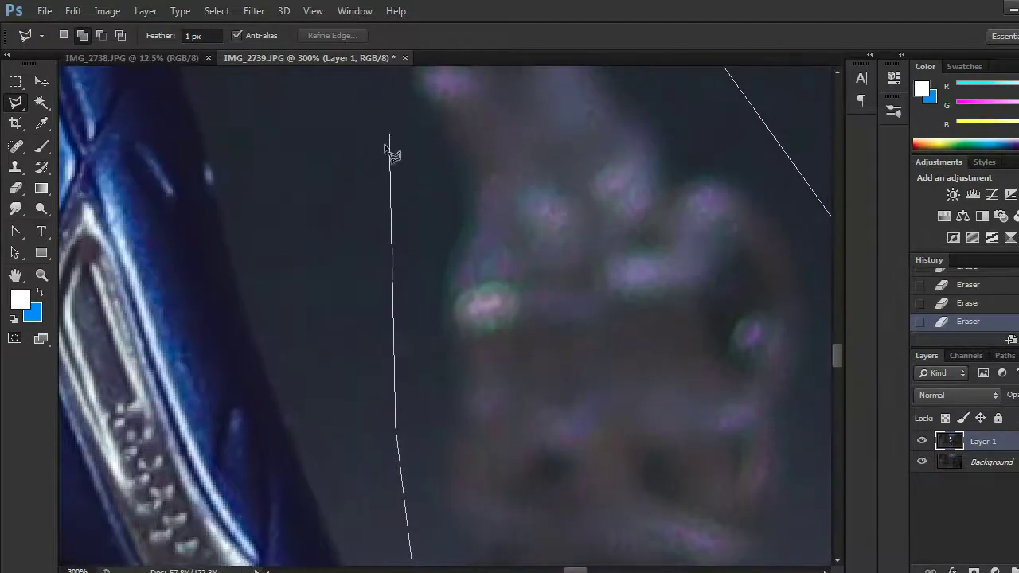
pyautogui.click(391, 143)
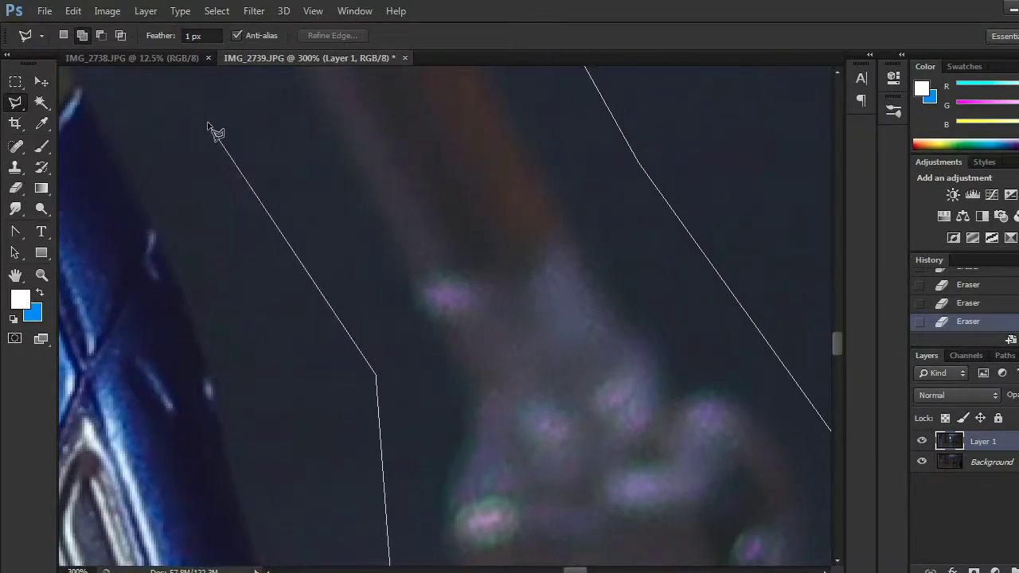
pyautogui.click(320, 161)
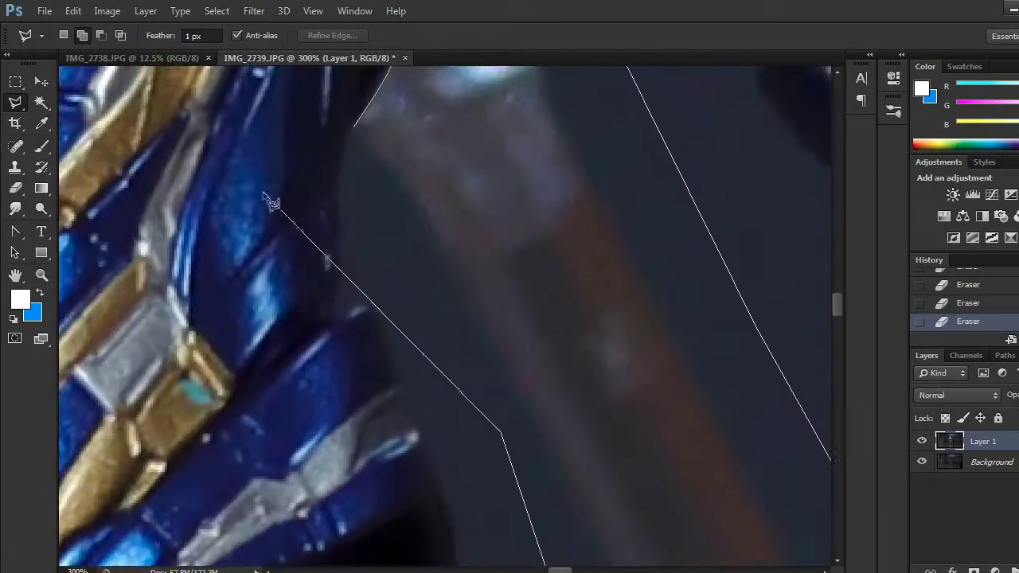
pyautogui.click(353, 135)
pyautogui.press('Delete')
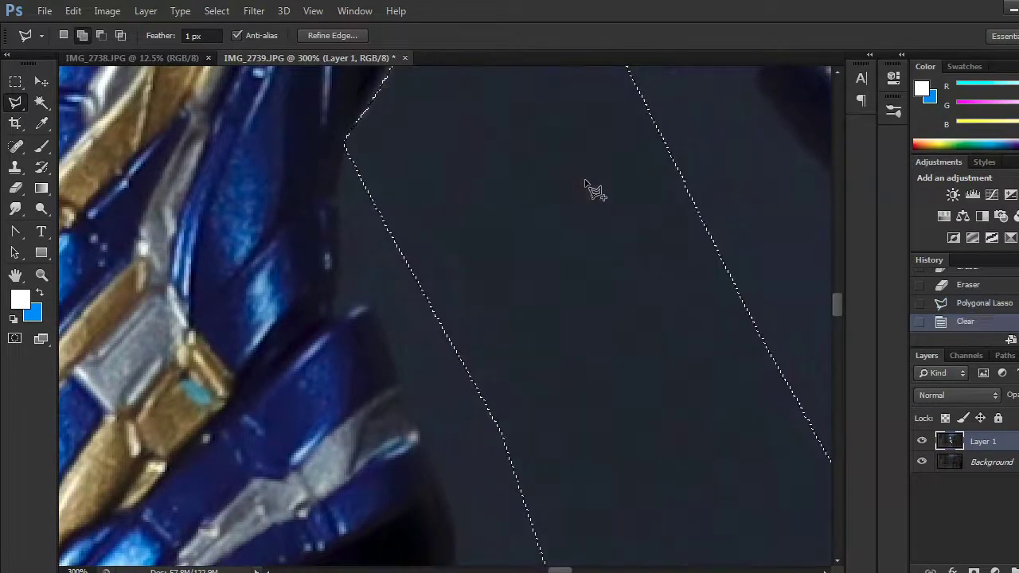
pyautogui.hotkey('ctrl', 'd')
# Step: Erase the leftover edges of the cleared area between the blue figure's thigh and hand on Layer 1
pyautogui.hotkey('ctrl', '-')
pyautogui.hotkey('ctrl', '-')
pyautogui.hotkey('ctrl', '-')
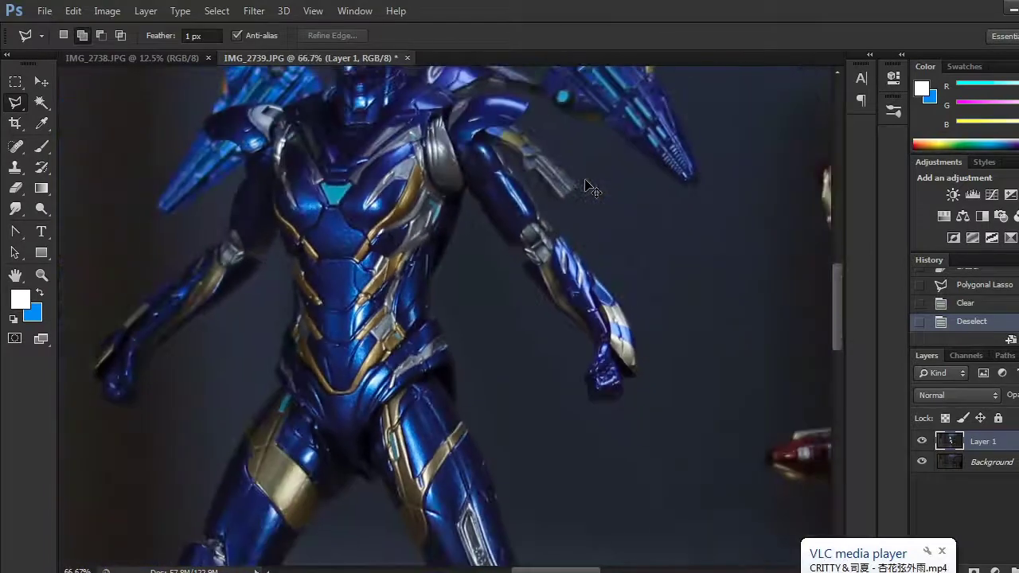
pyautogui.click(14, 189)
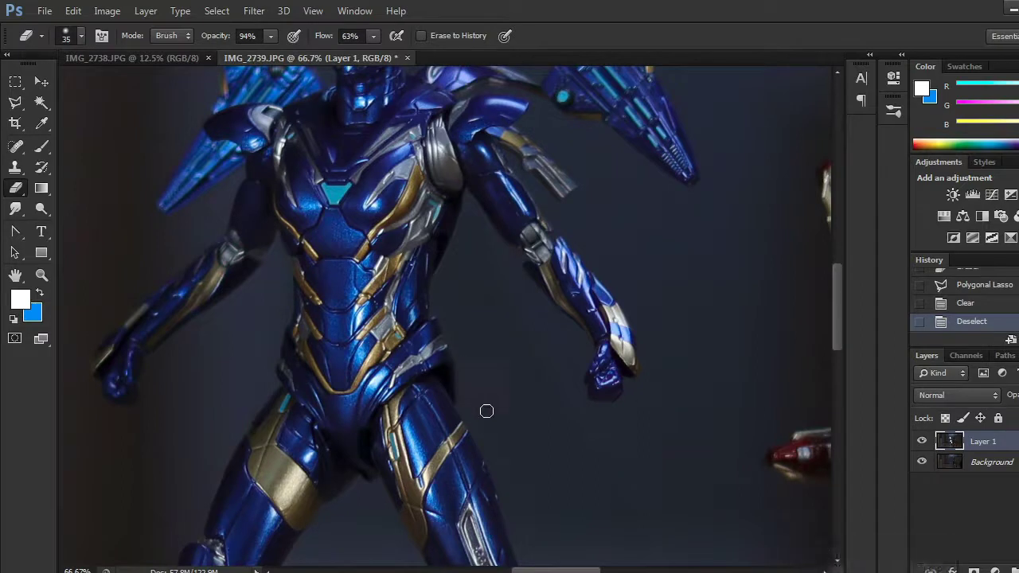
pyautogui.moveTo(532, 518); pyautogui.dragTo(578, 441)
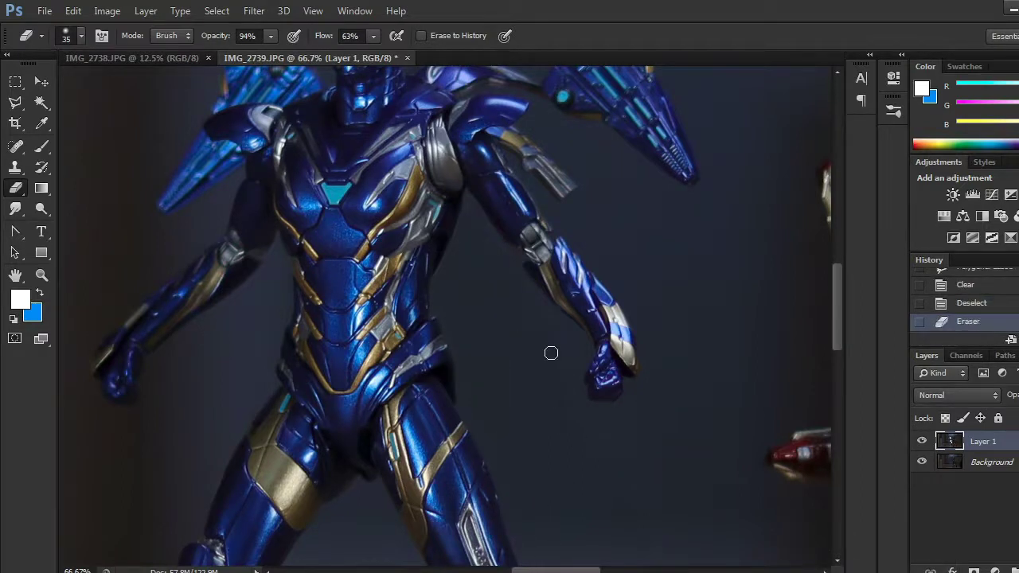
pyautogui.moveTo(571, 430); pyautogui.dragTo(617, 483)
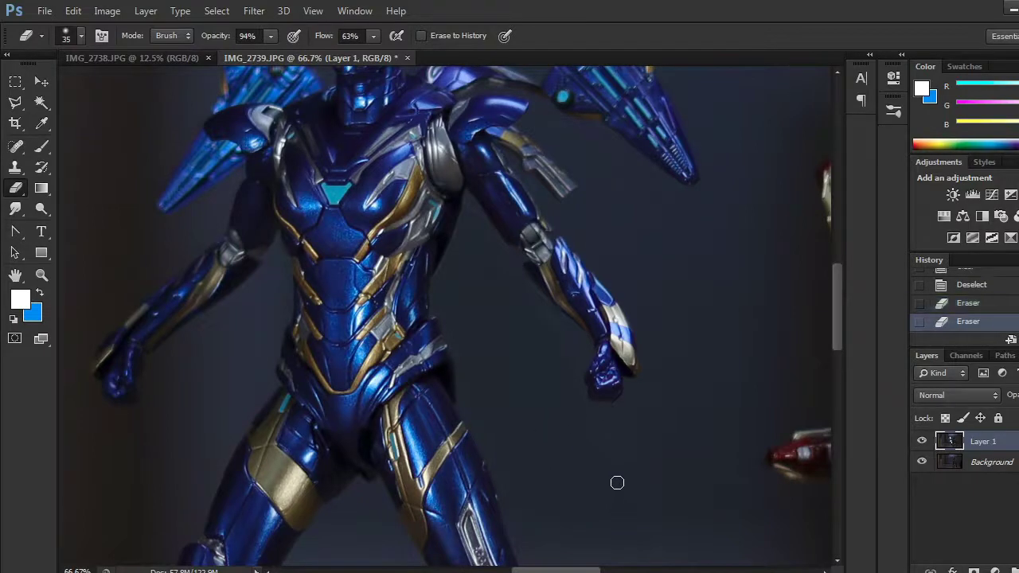
pyautogui.moveTo(543, 525)
pyautogui.mouseDown()
pyautogui.moveTo(603, 498)
pyautogui.moveTo(523, 337)
pyautogui.mouseUp()
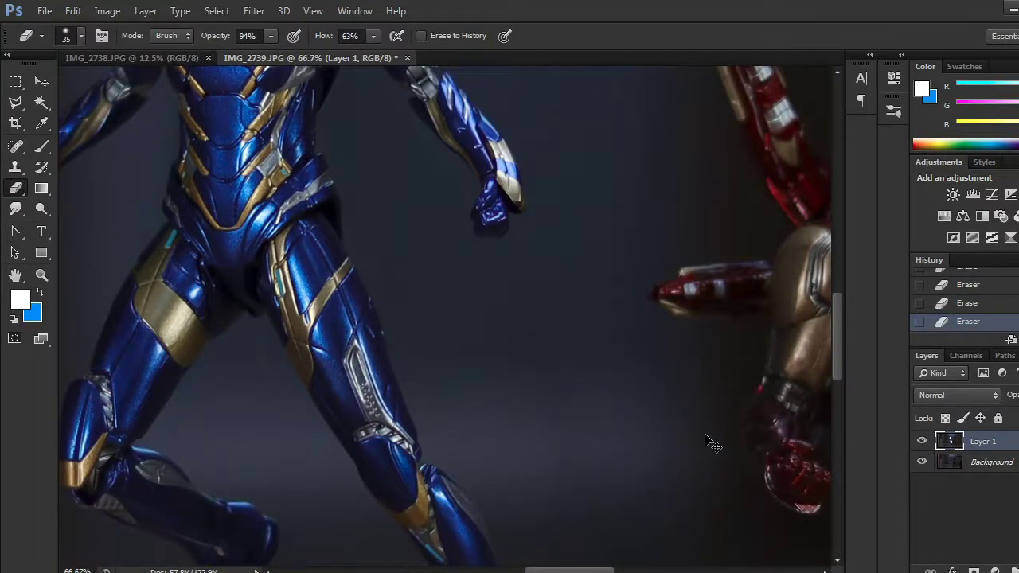
# Step: Hide and show Layer 1 to compare the cleaned area with the Background and inspect the remaining stand below the legs
pyautogui.hotkey('ctrl', '-')
pyautogui.hotkey('ctrl', '-')
pyautogui.moveTo(571, 435); pyautogui.dragTo(669, 458)
pyautogui.click(923, 441)
pyautogui.click(922, 441)
pyautogui.moveTo(615, 372); pyautogui.dragTo(587, 269)
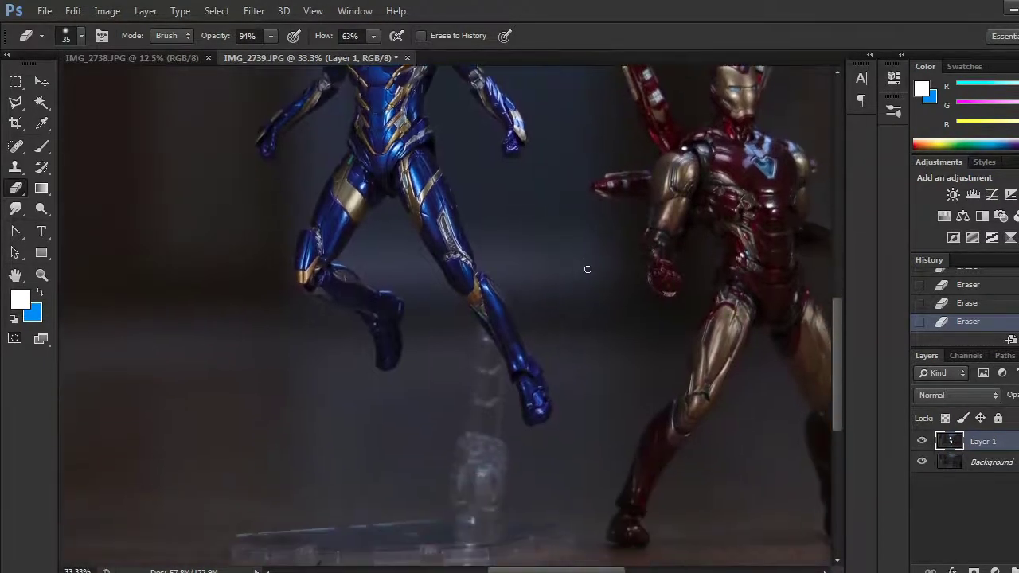
# Step: Start a polygonal lasso outline at the blue figure's lower shin and trace its inner edge up to below the extended leg's knee
pyautogui.hotkey('ctrl', '-')
pyautogui.hotkey('ctrl', '+')
pyautogui.hotkey('ctrl', '+')
pyautogui.hotkey('ctrl', '+')
pyautogui.hotkey('ctrl', '+')
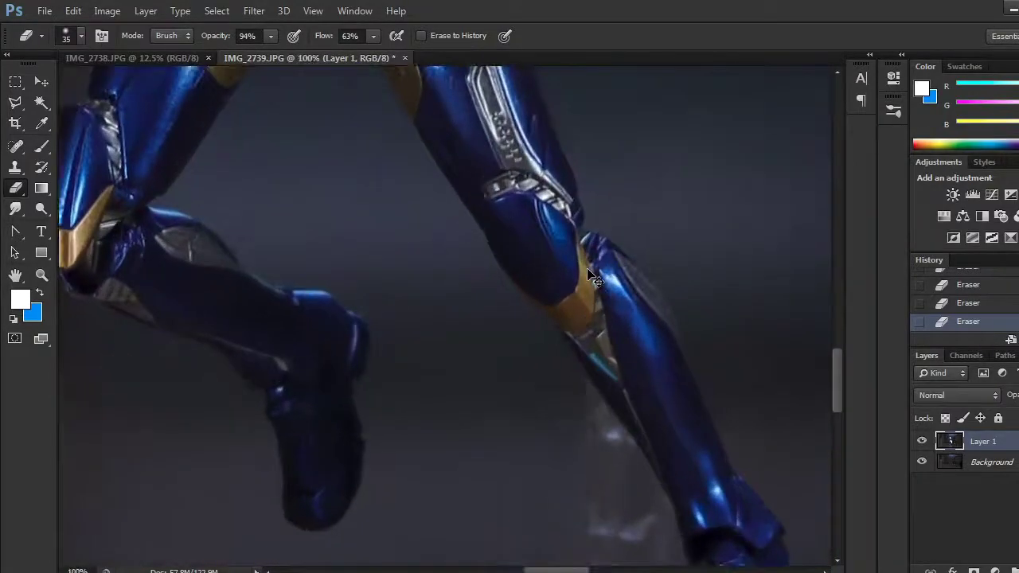
pyautogui.scroll(1, 591, 278)
pyautogui.moveTo(521, 375); pyautogui.dragTo(392, 299)
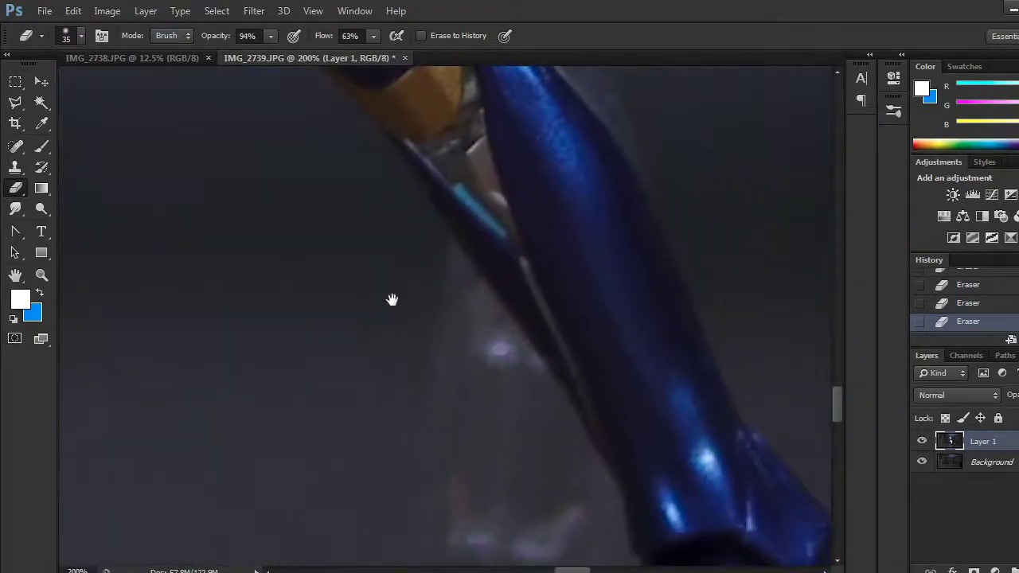
pyautogui.click(15, 102)
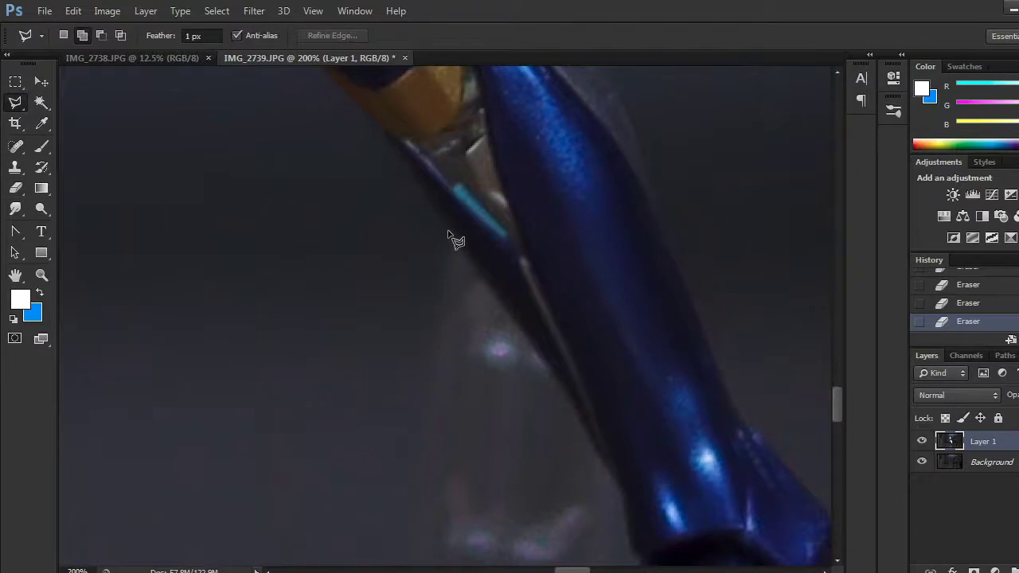
pyautogui.moveTo(633, 528)
pyautogui.mouseDown()
pyautogui.moveTo(546, 274)
pyautogui.moveTo(553, 346)
pyautogui.mouseUp()
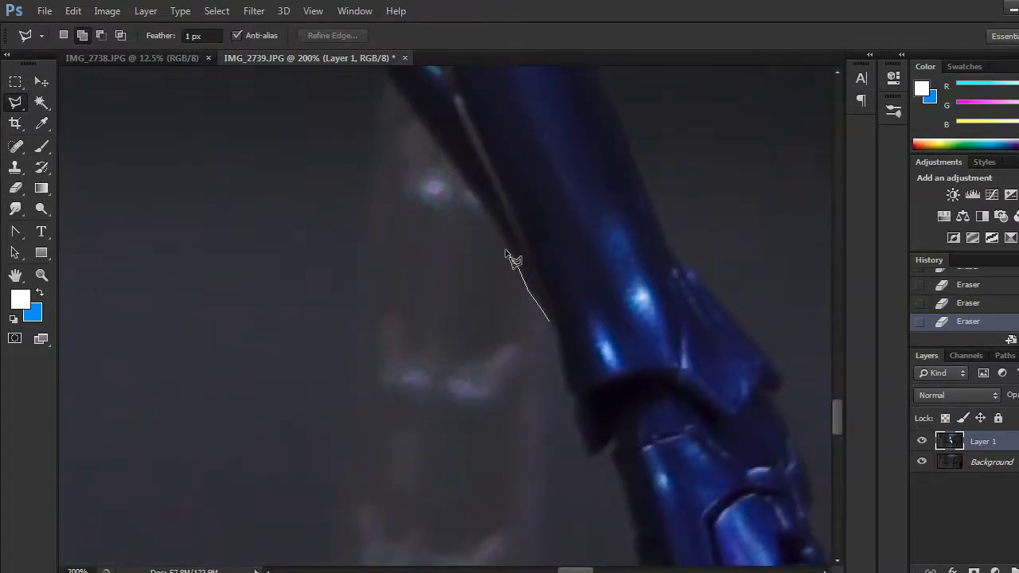
pyautogui.click(466, 179)
pyautogui.moveTo(439, 148); pyautogui.dragTo(507, 364)
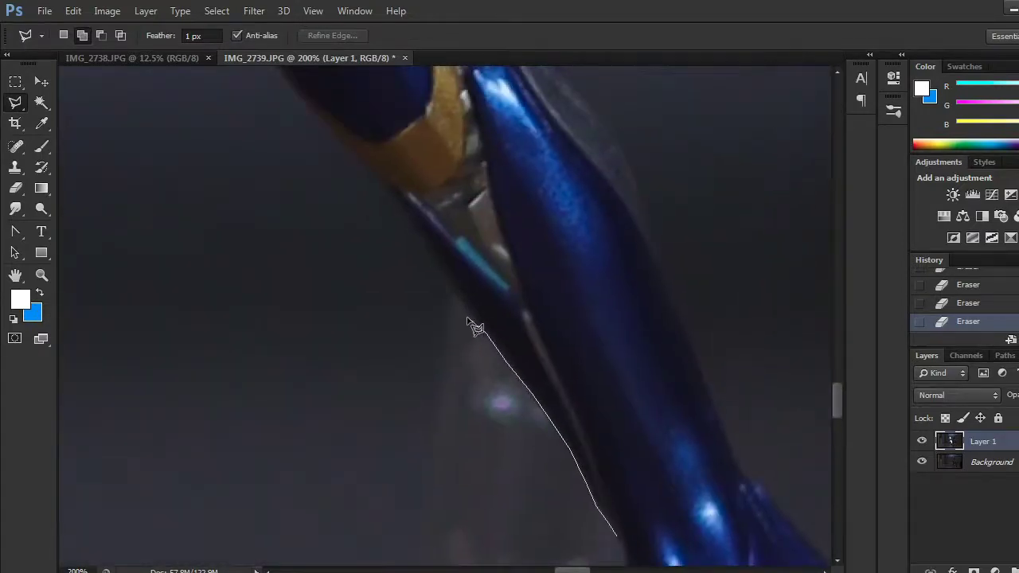
pyautogui.click(443, 280)
# Step: Extend the lasso outline down beside the stand rod and across to the far end of the transparent base, leaving a margin around it
pyautogui.click(407, 328)
pyautogui.keyDown('ctrl'); pyautogui.keyDown('alt'); pyautogui.click(377, 499); pyautogui.keyUp('alt'); pyautogui.keyUp('ctrl')
pyautogui.keyDown('ctrl'); pyautogui.keyDown('alt'); pyautogui.click(377, 499); pyautogui.keyUp('alt'); pyautogui.keyUp('ctrl')
pyautogui.moveTo(377, 448); pyautogui.dragTo(460, 117)
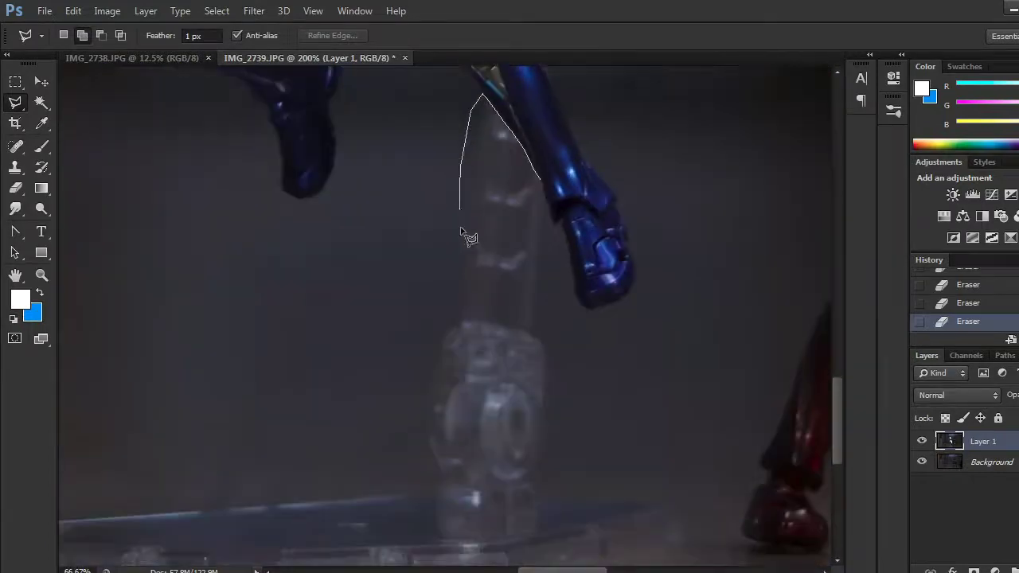
pyautogui.click(412, 348)
pyautogui.click(350, 436)
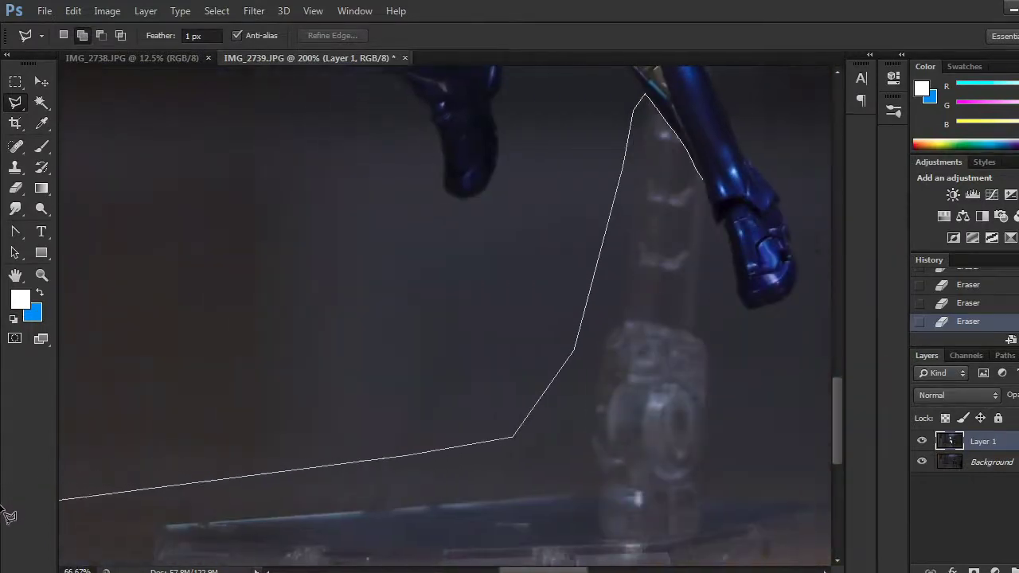
pyautogui.click(274, 501)
pyautogui.click(216, 519)
pyautogui.click(202, 538)
# Step: Carry the outline along the floor below the base, around its end nearest the red figure and back up beside the stand joint
pyautogui.click(218, 418)
pyautogui.click(736, 428)
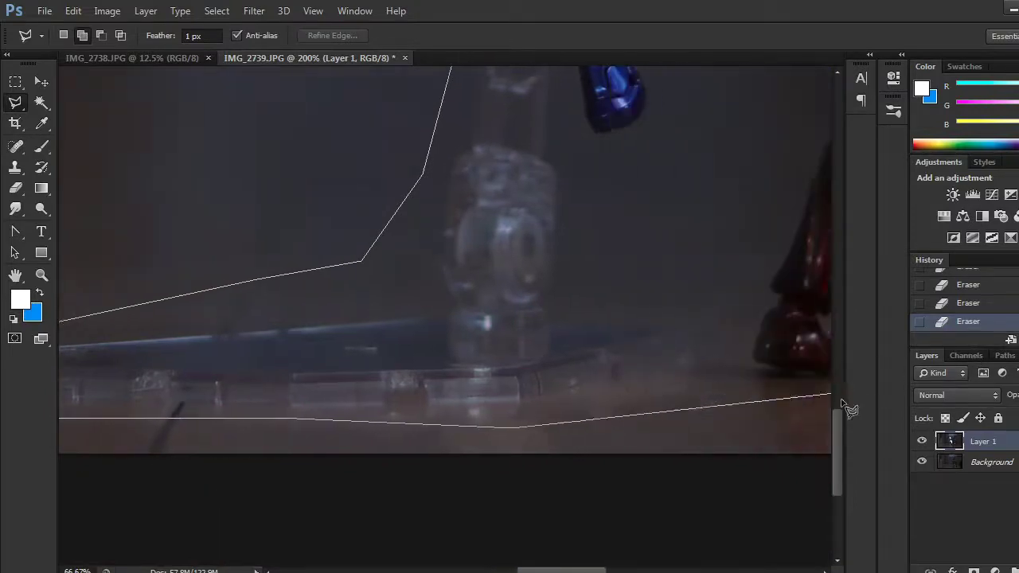
pyautogui.click(700, 384)
pyautogui.click(700, 329)
pyautogui.click(621, 244)
pyautogui.click(560, 164)
pyautogui.scroll(3, 560, 164)
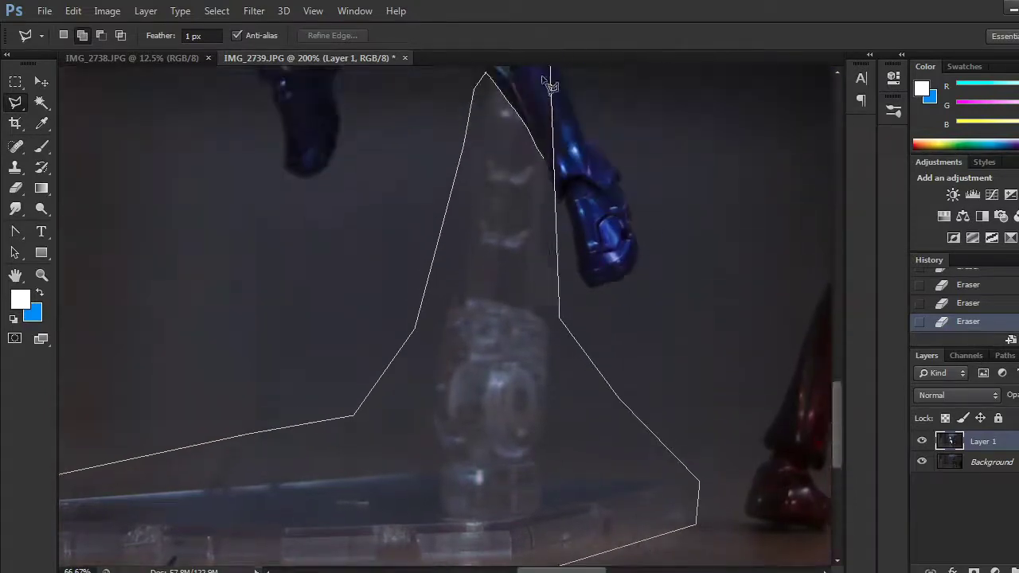
# Step: Close the lasso outline between the stand rod and the shin, delete the enclosed stand and base from Layer 1 and deselect
pyautogui.keyDown('ctrl'); pyautogui.click(549, 215); pyautogui.keyUp('ctrl')
pyautogui.keyDown('ctrl'); pyautogui.click(549, 214); pyautogui.keyUp('ctrl')
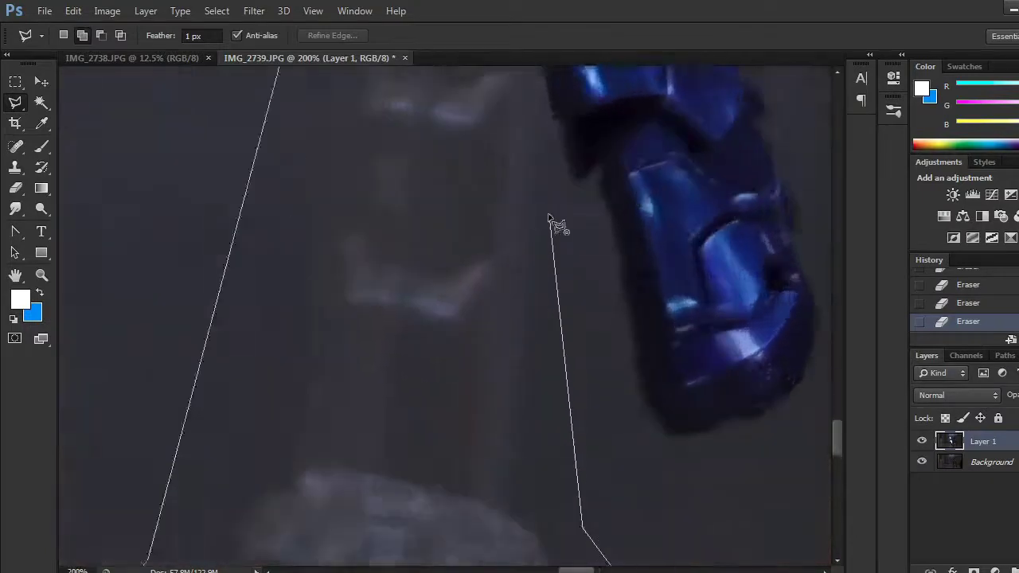
pyautogui.keyDown('ctrl'); pyautogui.click(549, 219); pyautogui.keyUp('ctrl')
pyautogui.click(550, 223)
pyautogui.moveTo(550, 223); pyautogui.dragTo(550, 500)
pyautogui.click(524, 297)
pyautogui.doubleClick(528, 253)
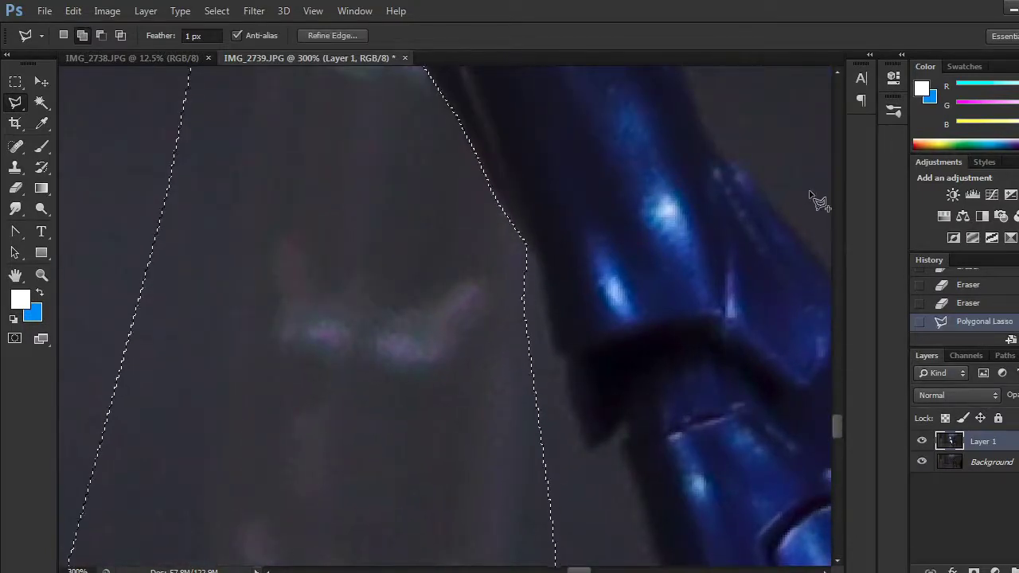
pyautogui.press('Delete')
pyautogui.hotkey('ctrl', '-')
pyautogui.hotkey('ctrl', '-')
pyautogui.hotkey('ctrl', '-')
pyautogui.hotkey('ctrl', '-')
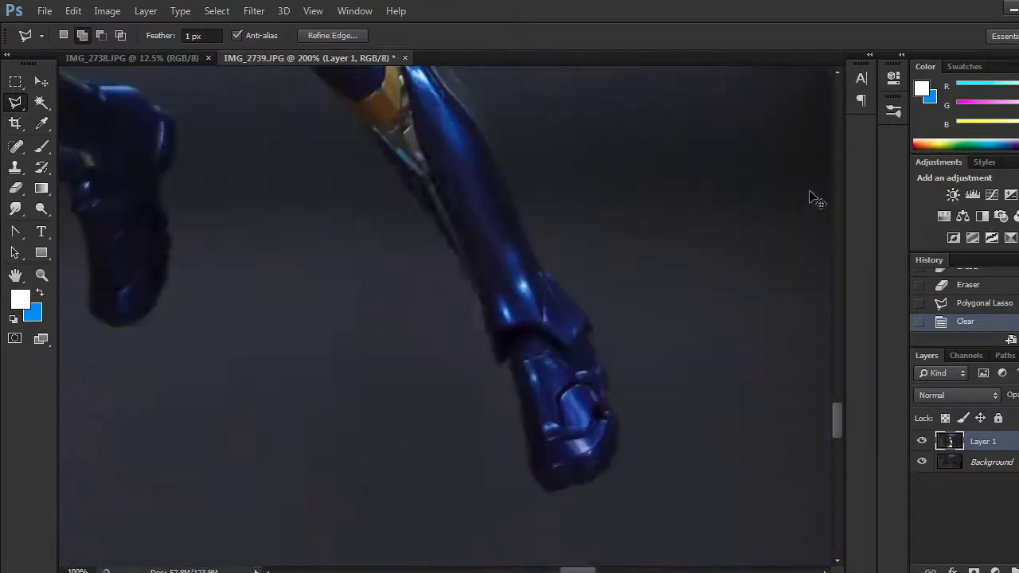
pyautogui.hotkey('ctrl', 'd')
# Step: Erase the leftover edges of the cleared area on the floor and around the blue figure's feet on Layer 1 with a size 90 eraser
pyautogui.moveTo(598, 394); pyautogui.dragTo(701, 207)
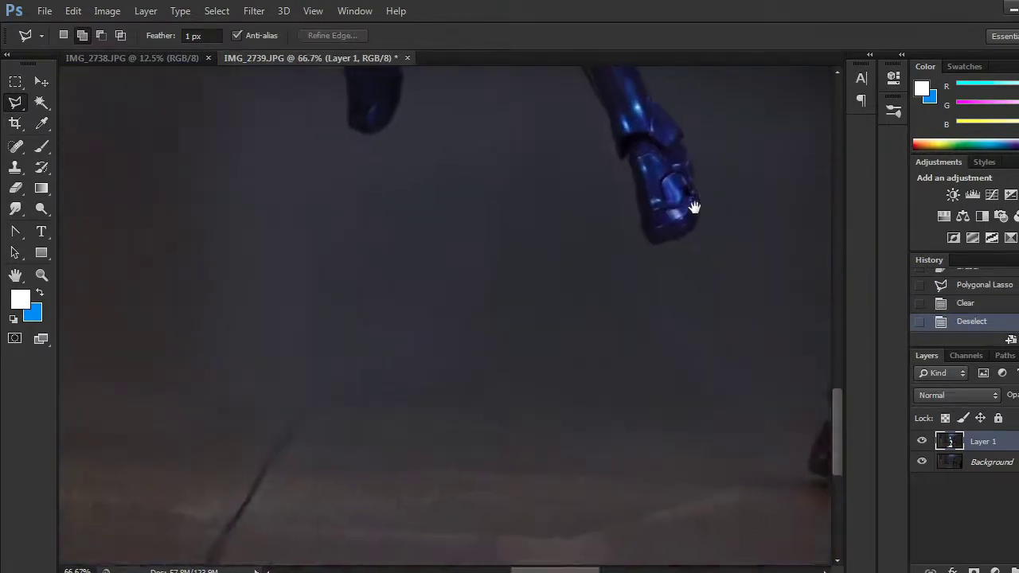
pyautogui.press('e')
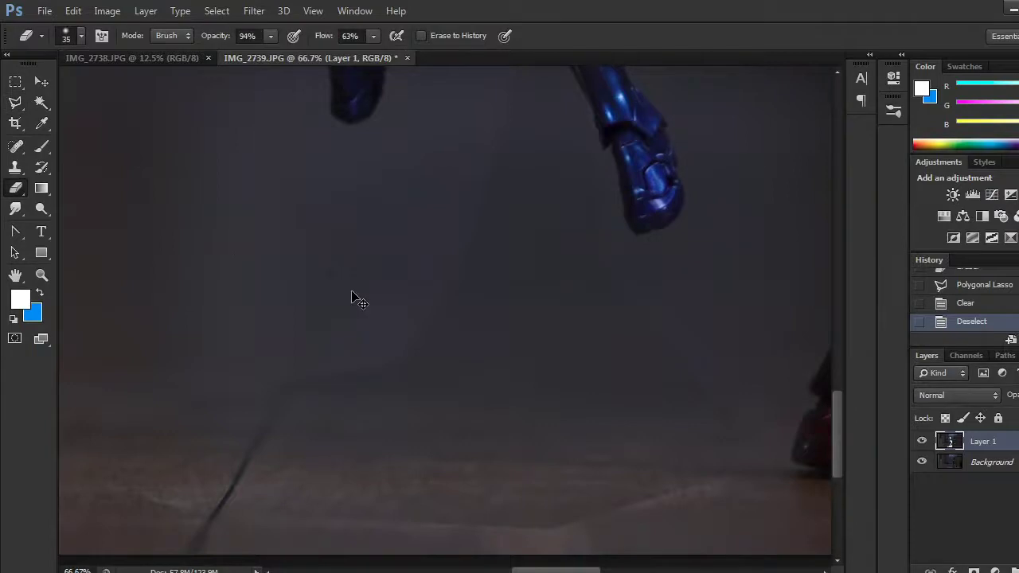
pyautogui.hotkey('ctrl', '+')
pyautogui.hotkey('ctrl', '+')
pyautogui.hotkey('ctrl', '-')
pyautogui.hotkey('ctrl', '-')
pyautogui.hotkey('ctrl', '-')
pyautogui.hotkey('ctrl', '-')
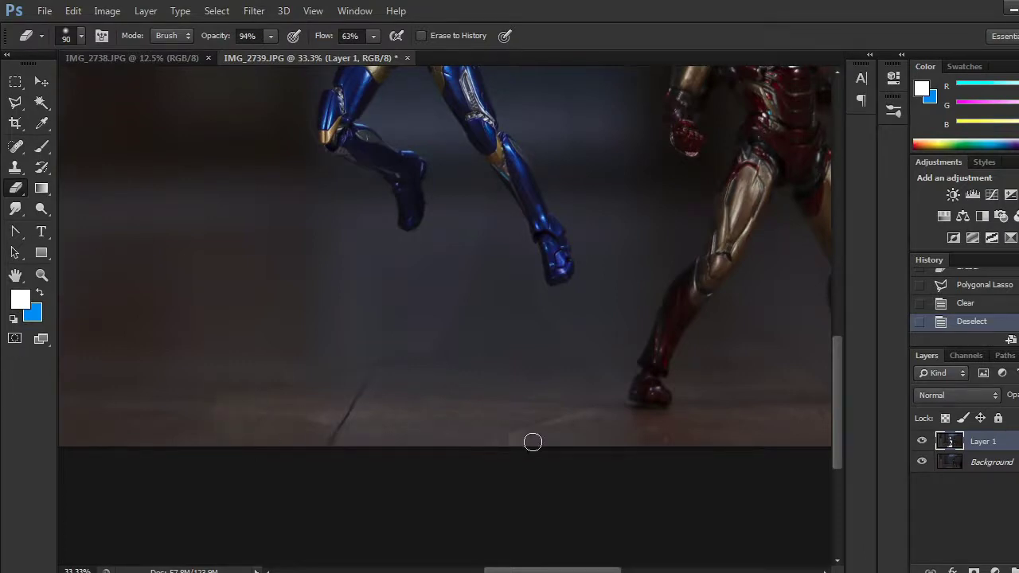
pyautogui.moveTo(300, 412); pyautogui.dragTo(343, 422)
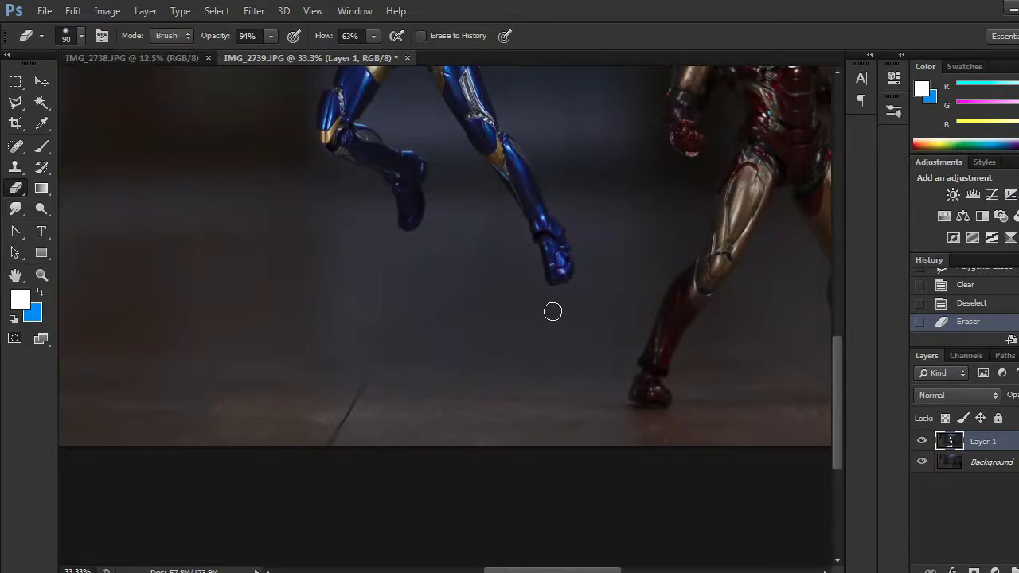
pyautogui.moveTo(524, 272); pyautogui.dragTo(591, 305)
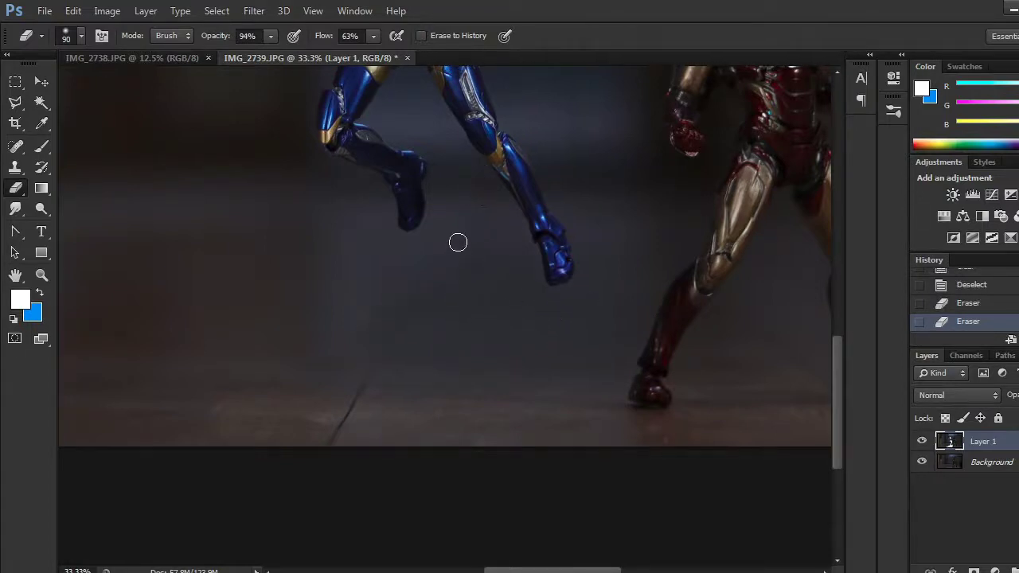
pyautogui.moveTo(383, 310); pyautogui.dragTo(352, 329)
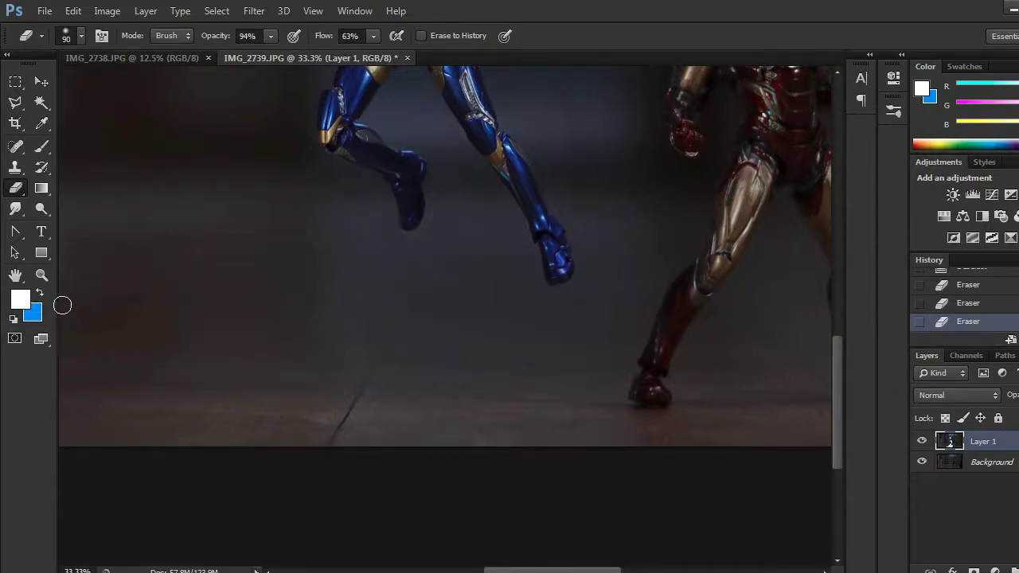
# Step: Erase the remaining background traces beside the blue figure's legs on Layer 1, and review both figures in the overall picture
pyautogui.scroll(5, 407, 258)
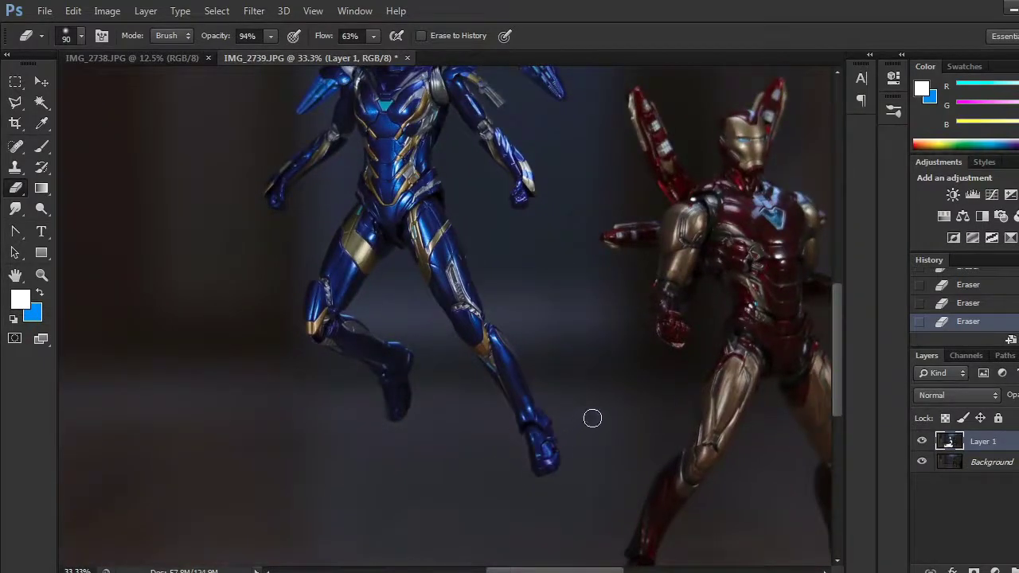
pyautogui.moveTo(612, 385); pyautogui.dragTo(622, 360)
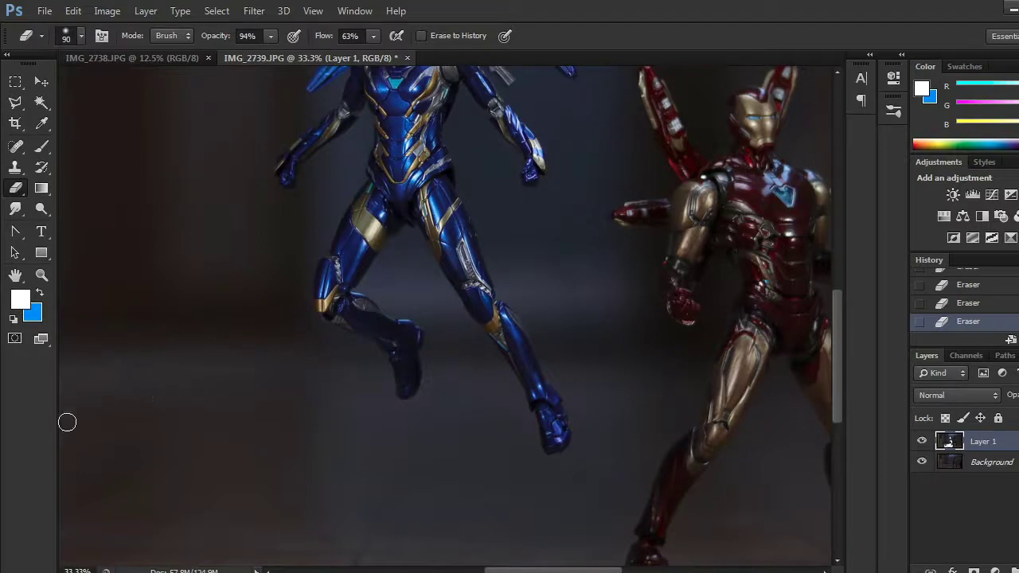
pyautogui.moveTo(510, 461)
pyautogui.mouseDown()
pyautogui.moveTo(462, 311)
pyautogui.moveTo(473, 375)
pyautogui.moveTo(296, 478)
pyautogui.moveTo(365, 325)
pyautogui.moveTo(557, 475)
pyautogui.mouseUp()
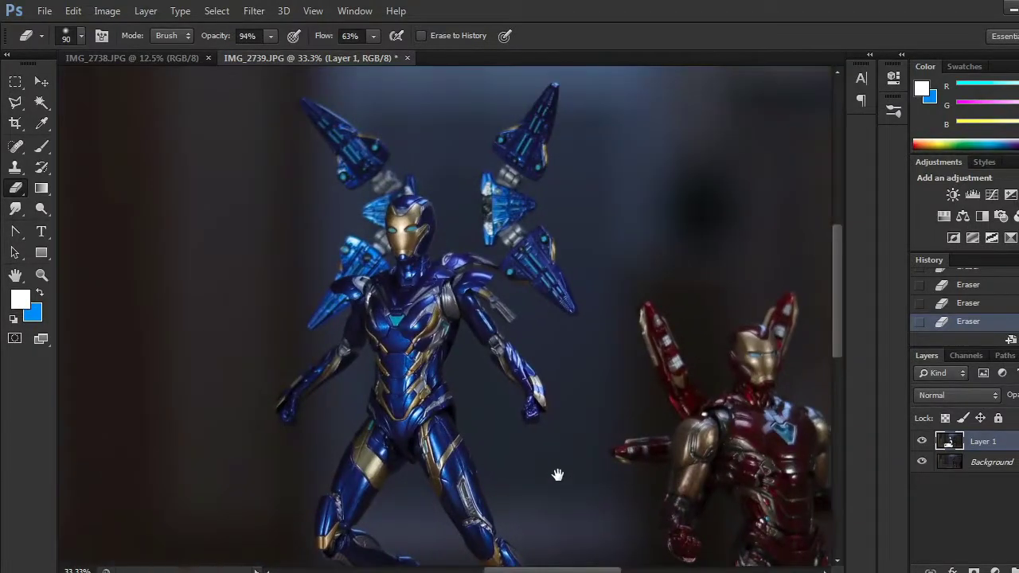
pyautogui.hotkey('ctrl', '-')
pyautogui.hotkey('ctrl', '-')
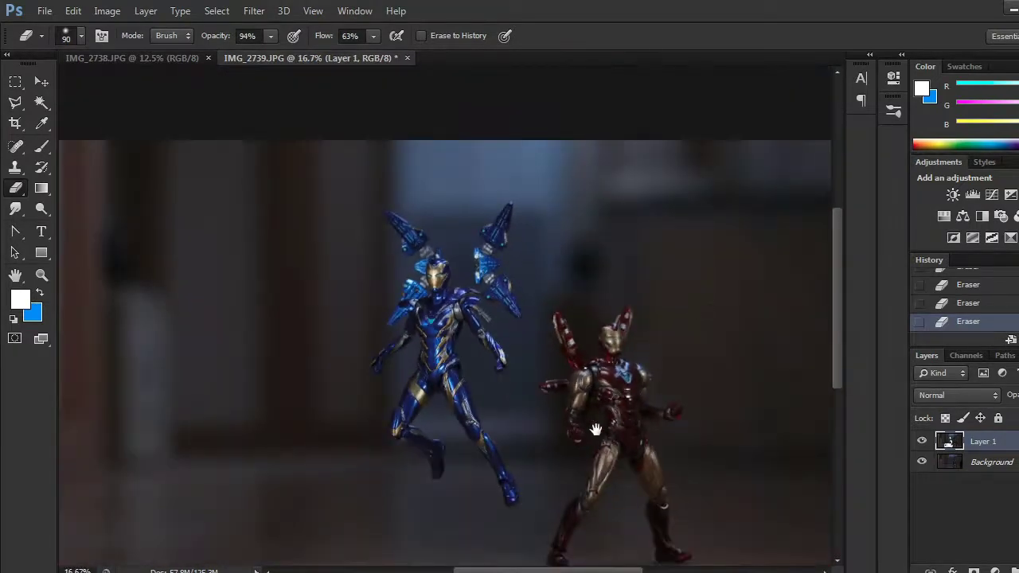
pyautogui.moveTo(596, 430)
pyautogui.mouseDown()
pyautogui.moveTo(563, 330)
pyautogui.moveTo(665, 455)
pyautogui.mouseUp()
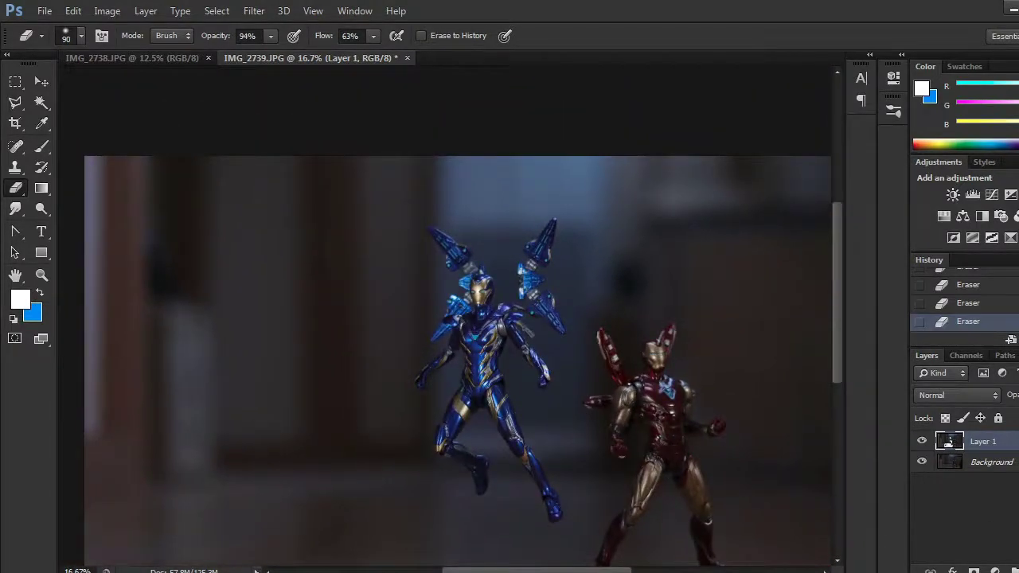
# Step: Add an empty layer above Layer 1, create a layer group and move the empty layer into it
pyautogui.hotkey('ctrl', 'alt', 'shift', 'n')
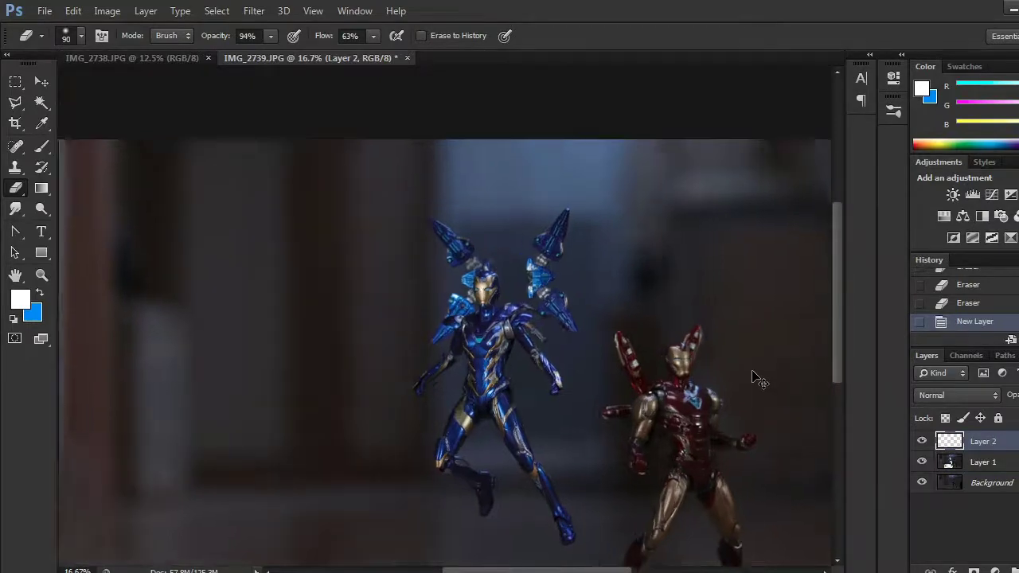
pyautogui.hotkey('ctrl', '+')
pyautogui.hotkey('ctrl', '+')
pyautogui.moveTo(654, 280); pyautogui.dragTo(632, 494)
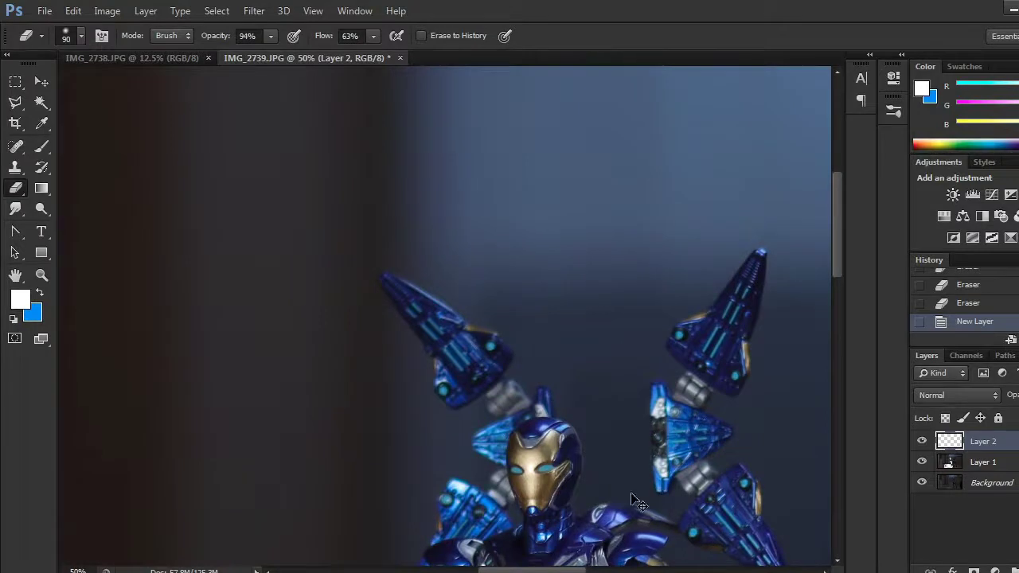
pyautogui.hotkey('ctrl', '+')
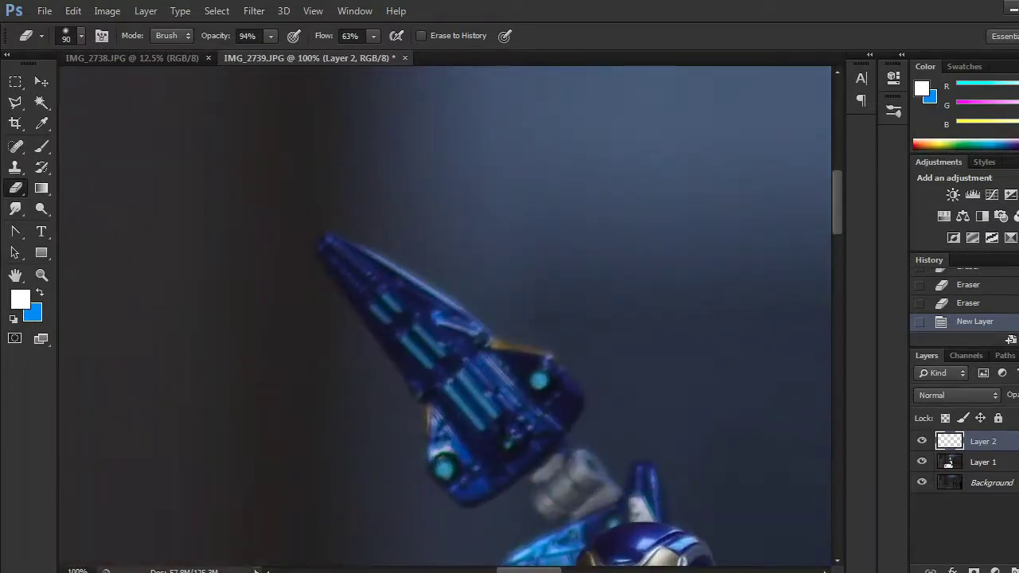
pyautogui.click(1015, 570)
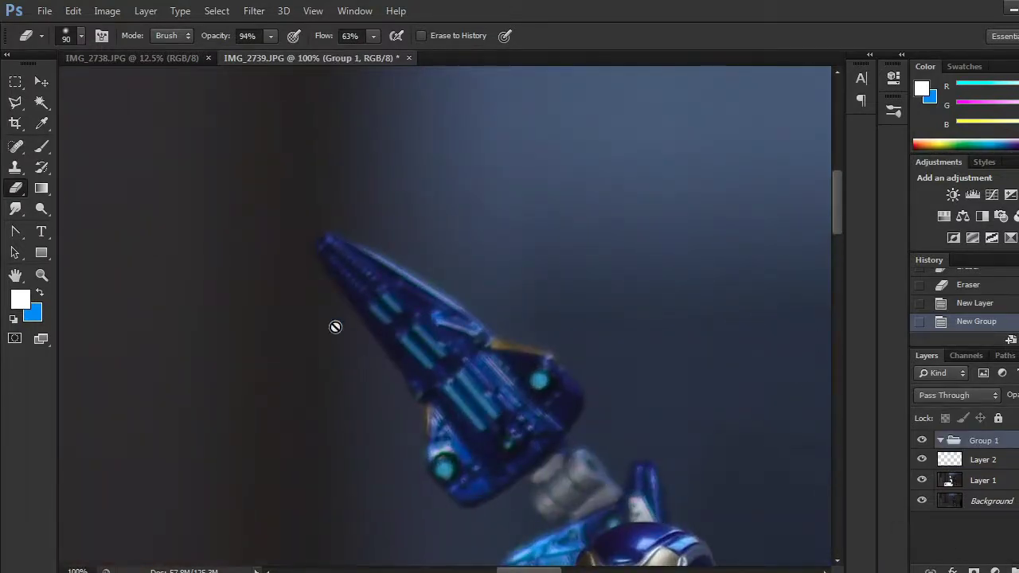
pyautogui.moveTo(983, 469); pyautogui.dragTo(997, 443)
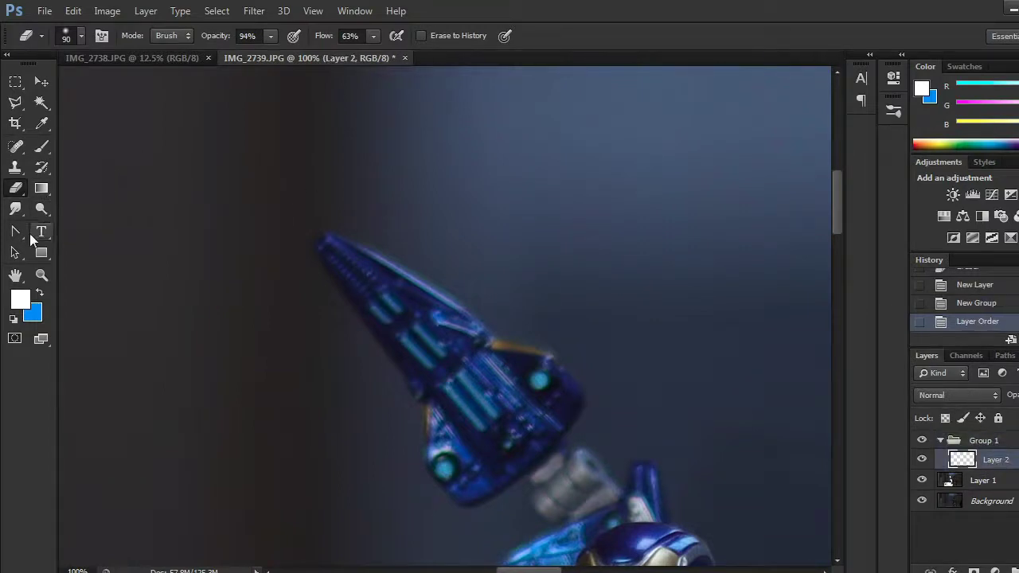
# Step: Outline the inner long light strip on the blue figure's upper wing blade with the Polygonal Lasso, fill it with white and deselect
pyautogui.click(15, 102)
pyautogui.hotkey('ctrl', '+')
pyautogui.hotkey('ctrl', '+')
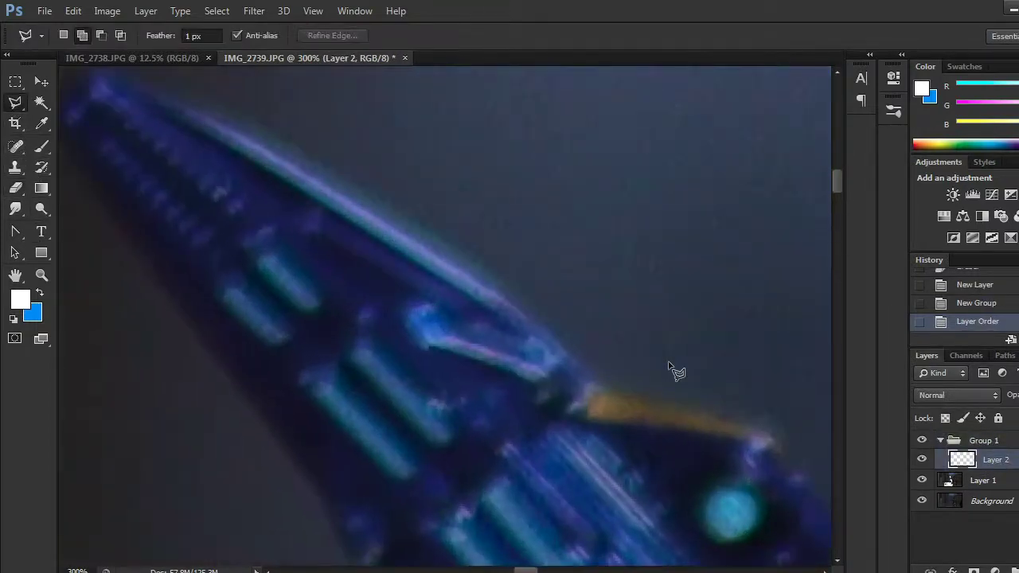
pyautogui.moveTo(647, 388); pyautogui.dragTo(646, 234)
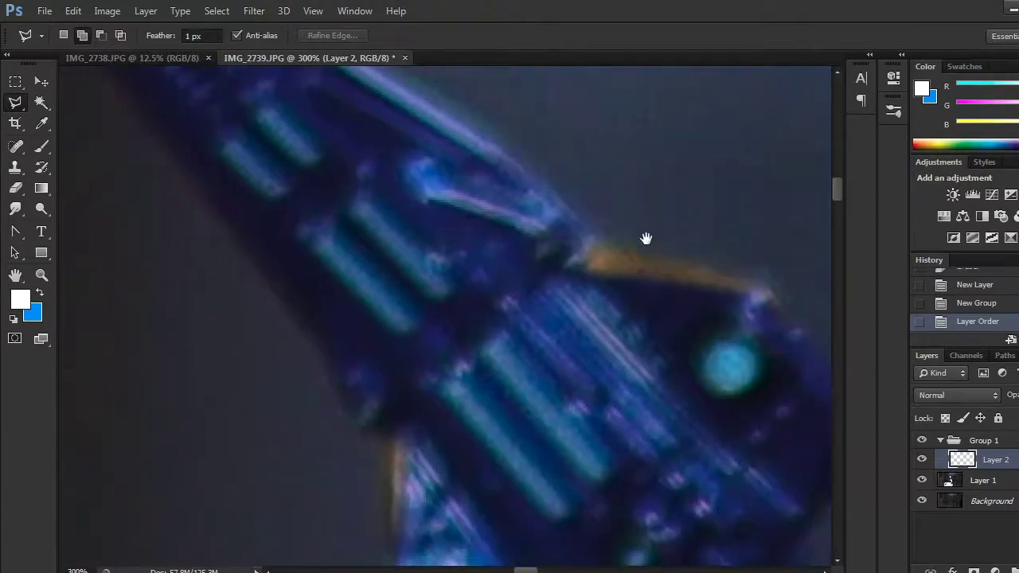
pyautogui.click(485, 357)
pyautogui.click(590, 483)
pyautogui.click(606, 473)
pyautogui.click(500, 341)
pyautogui.click(486, 355)
pyautogui.click(492, 363)
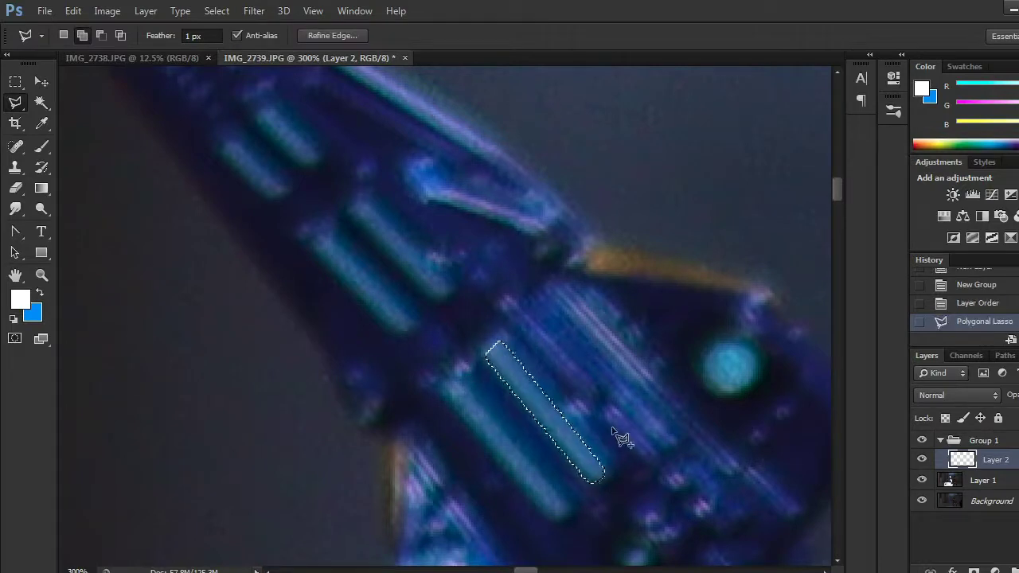
pyautogui.hotkey('alt', 'BackSpace')
pyautogui.hotkey('ctrl', 'd')
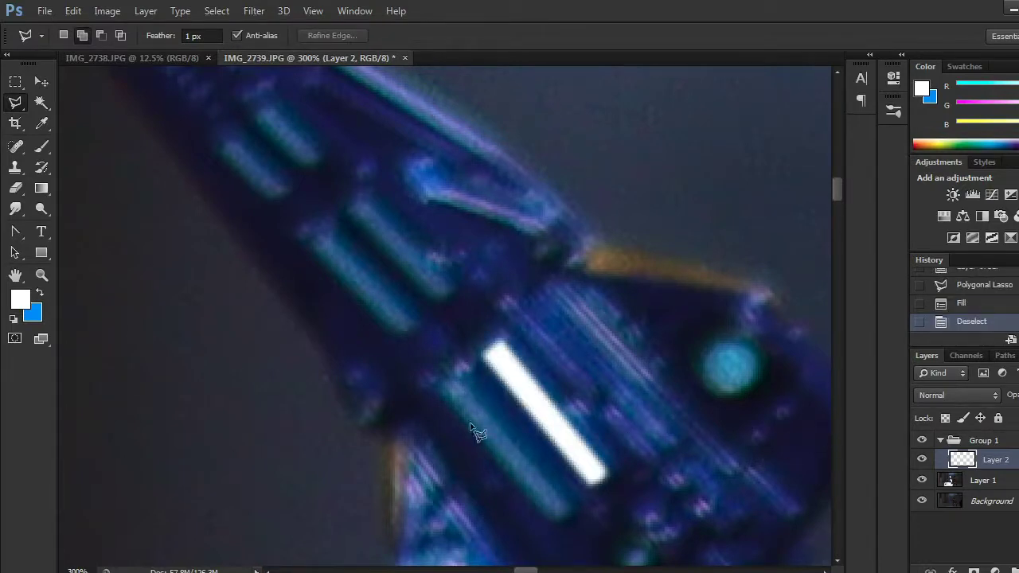
# Step: Outline the parallel long light strip beside the white one on the wing blade, fill it with white and deselect
pyautogui.click(456, 379)
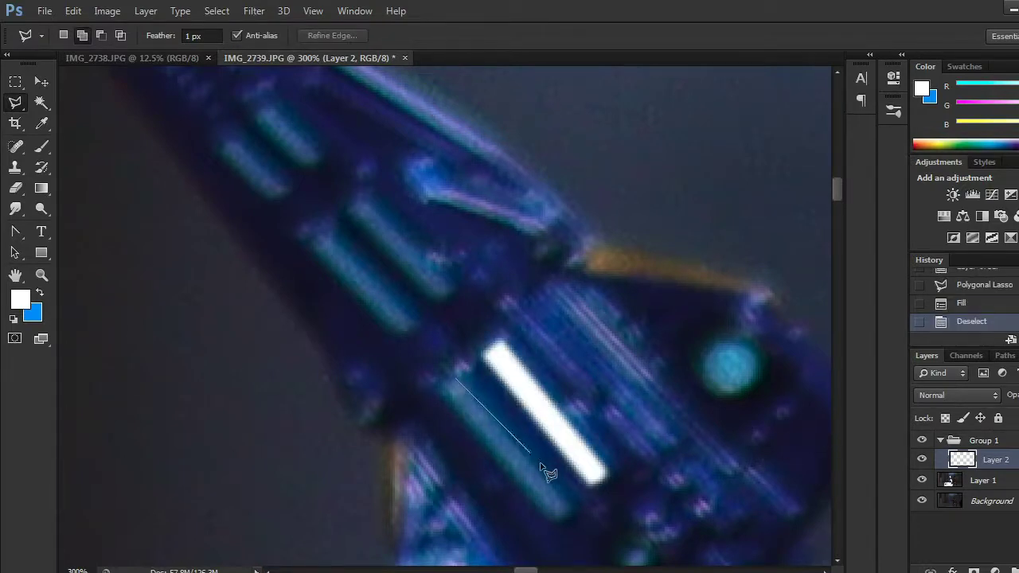
pyautogui.click(559, 520)
pyautogui.click(451, 389)
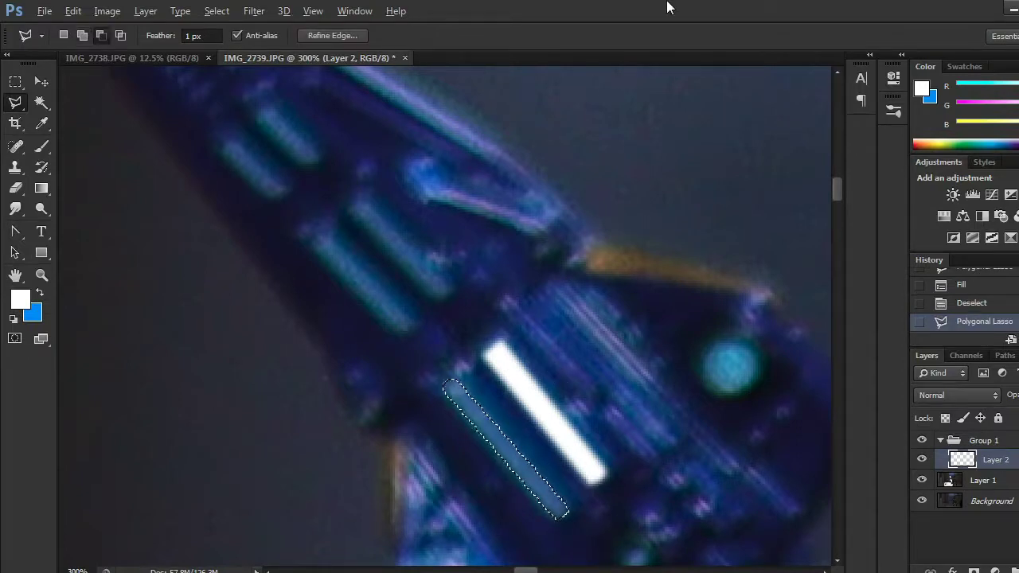
pyautogui.hotkey('alt', 'BackSpace')
pyautogui.hotkey('ctrl', 'd')
pyautogui.moveTo(383, 231); pyautogui.dragTo(527, 251)
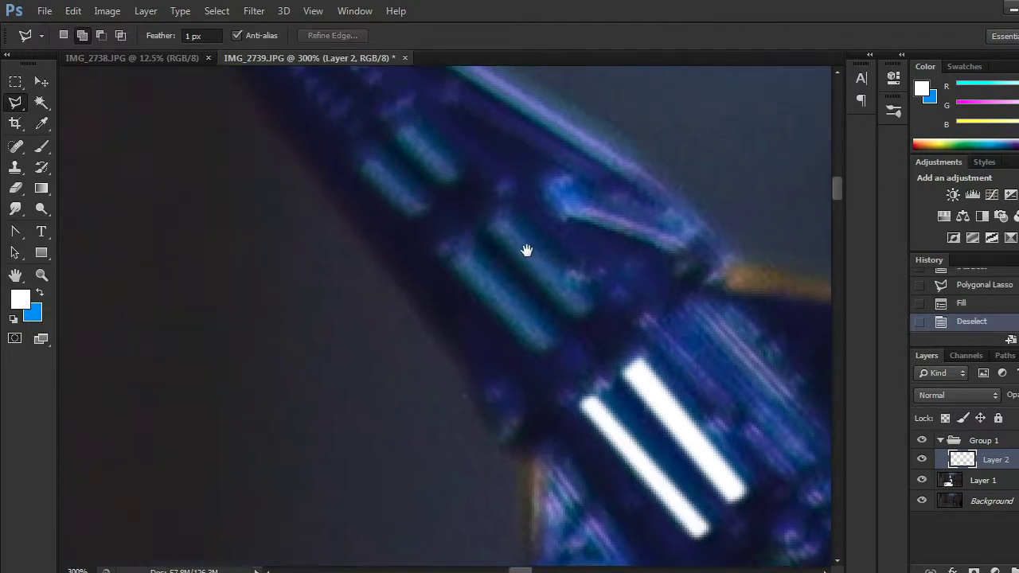
# Step: Outline the inner medium-length light strip on the first upper wing blade with the Polygonal Lasso, fill it with white and deselect
pyautogui.click(492, 230)
pyautogui.click(578, 313)
pyautogui.click(503, 232)
pyautogui.hotkey('alt', 'BackSpace')
pyautogui.hotkey('ctrl', 'd')
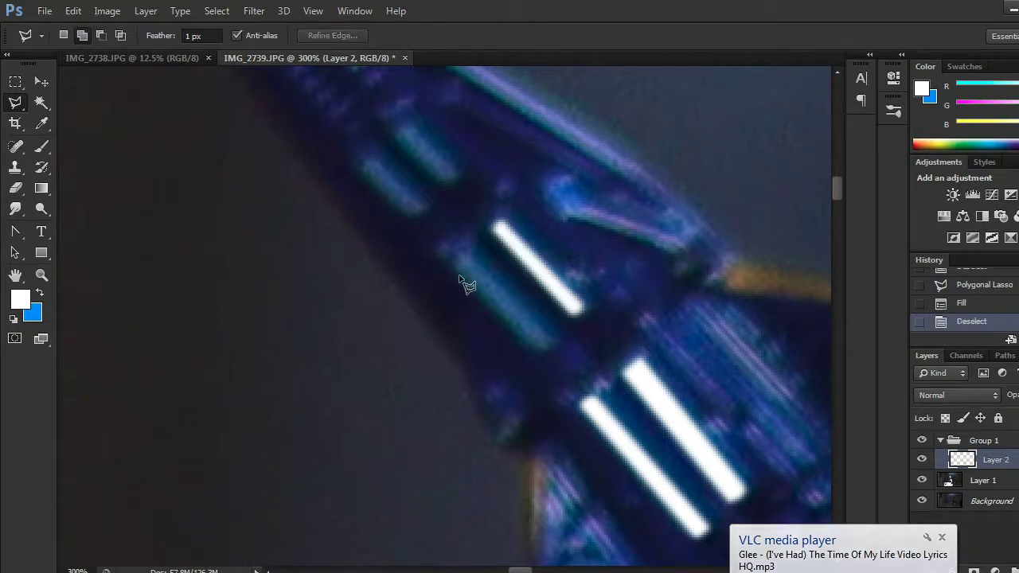
# Step: Outline the outer medium-length strip parallel to the one just whitened, fill it with white and deselect
pyautogui.click(451, 263)
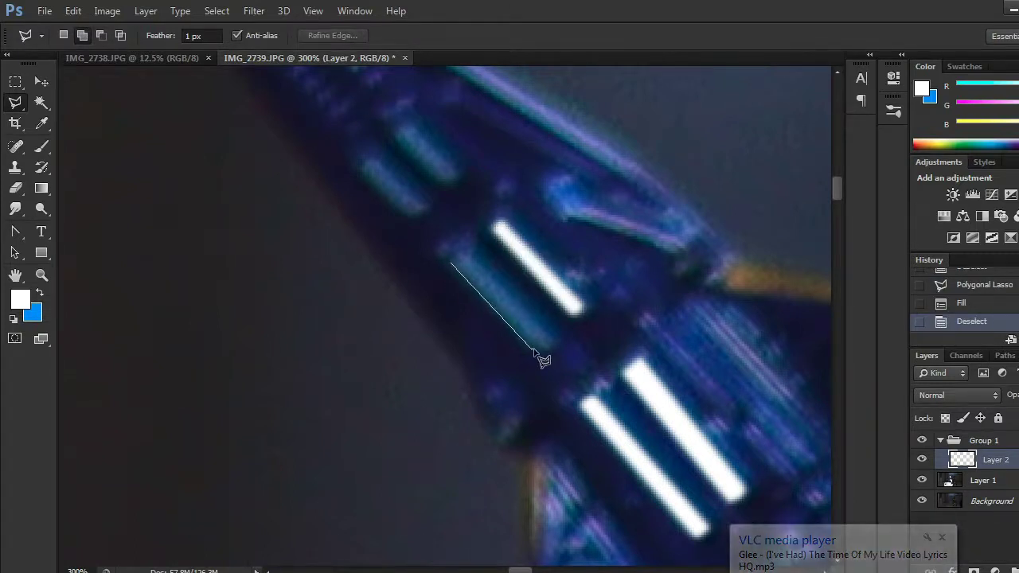
pyautogui.click(532, 348)
pyautogui.click(547, 340)
pyautogui.click(465, 255)
pyautogui.click(452, 262)
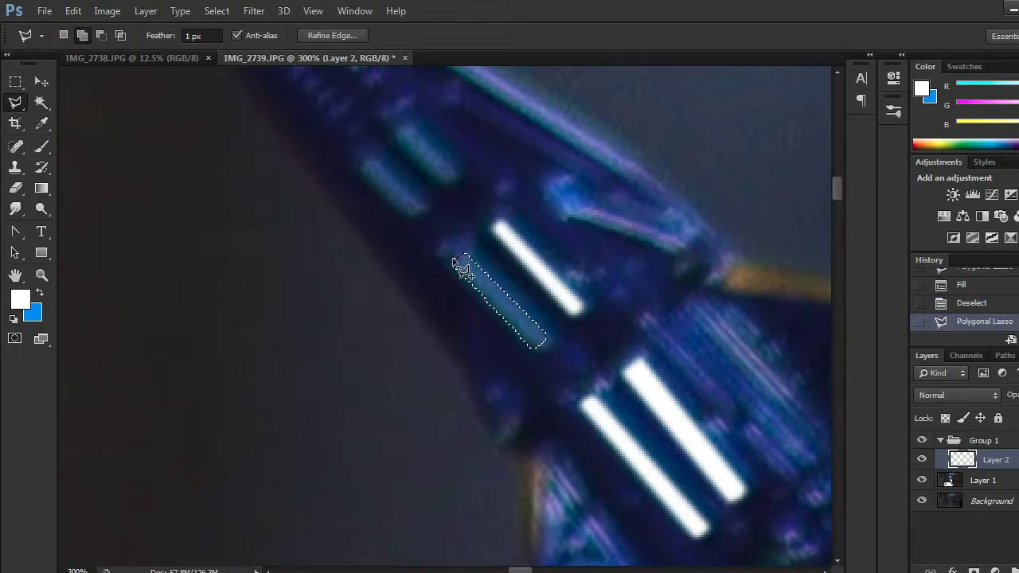
pyautogui.hotkey('alt', 'BackSpace')
pyautogui.hotkey('ctrl', 'd')
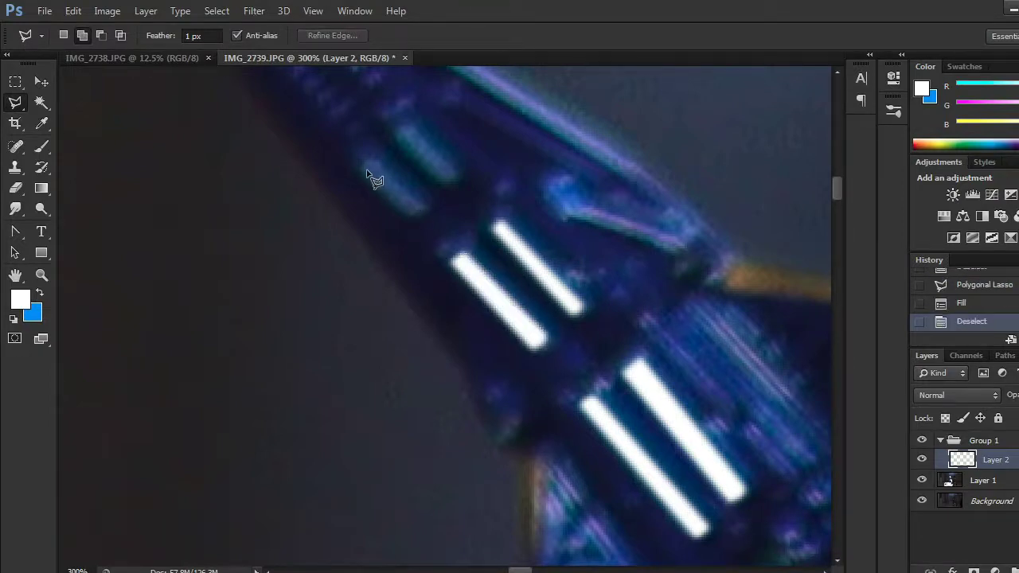
# Step: Outline the outer short light strip near the blade's tip, fill it with white and deselect
pyautogui.click(364, 169)
pyautogui.click(417, 208)
pyautogui.click(370, 173)
pyautogui.hotkey('alt', 'BackSpace')
pyautogui.hotkey('ctrl', 'd')
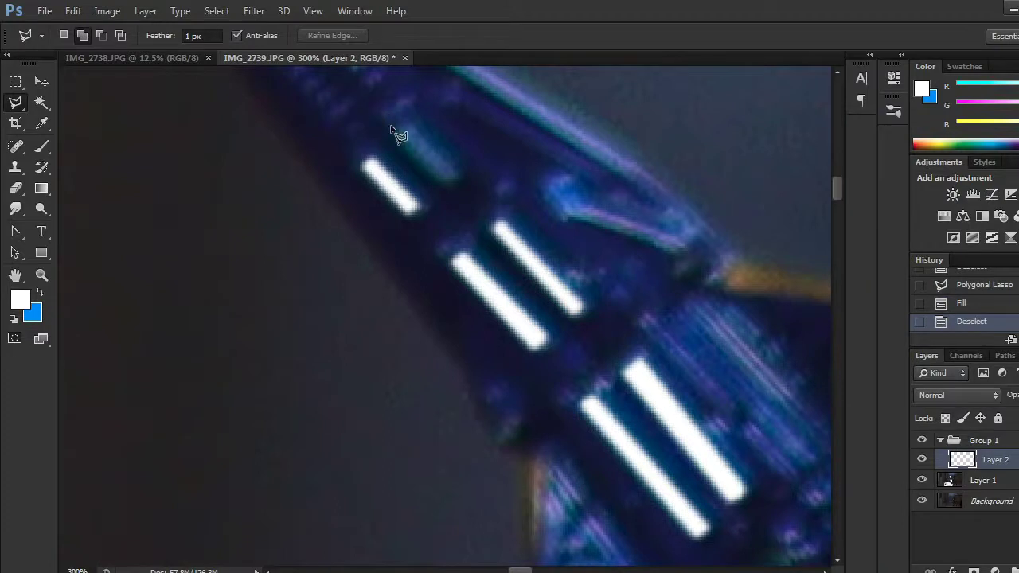
# Step: Outline the inner short light strip near the blade's tip, fill it with white and deselect
pyautogui.click(398, 139)
pyautogui.click(451, 179)
pyautogui.click(403, 128)
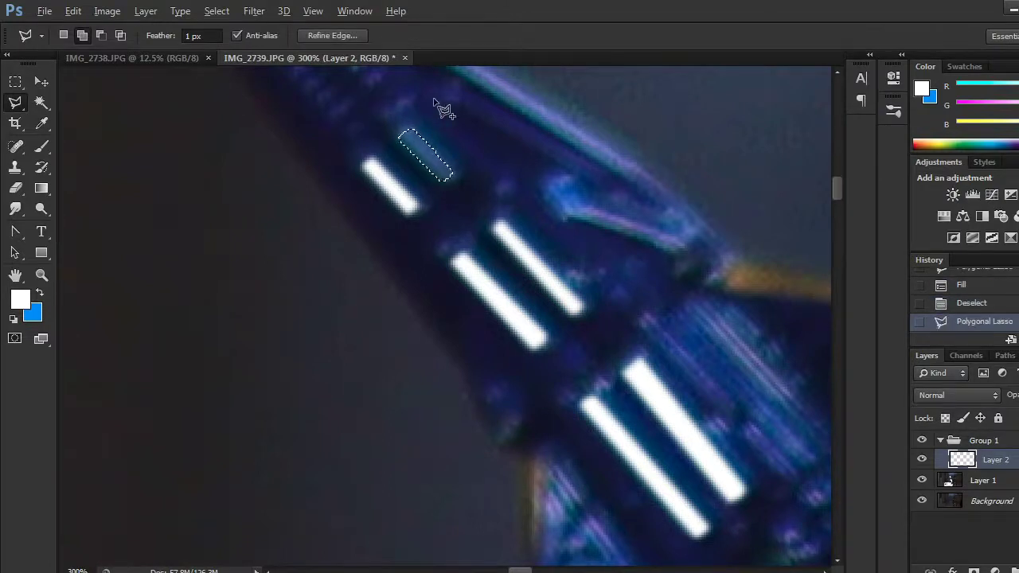
pyautogui.hotkey('alt', 'BackSpace')
pyautogui.hotkey('ctrl', 'd')
# Step: Select each of the two round lights at the blade's base with the Elliptical Marquee, fill them with white and deselect
pyautogui.moveTo(588, 376); pyautogui.dragTo(421, 239)
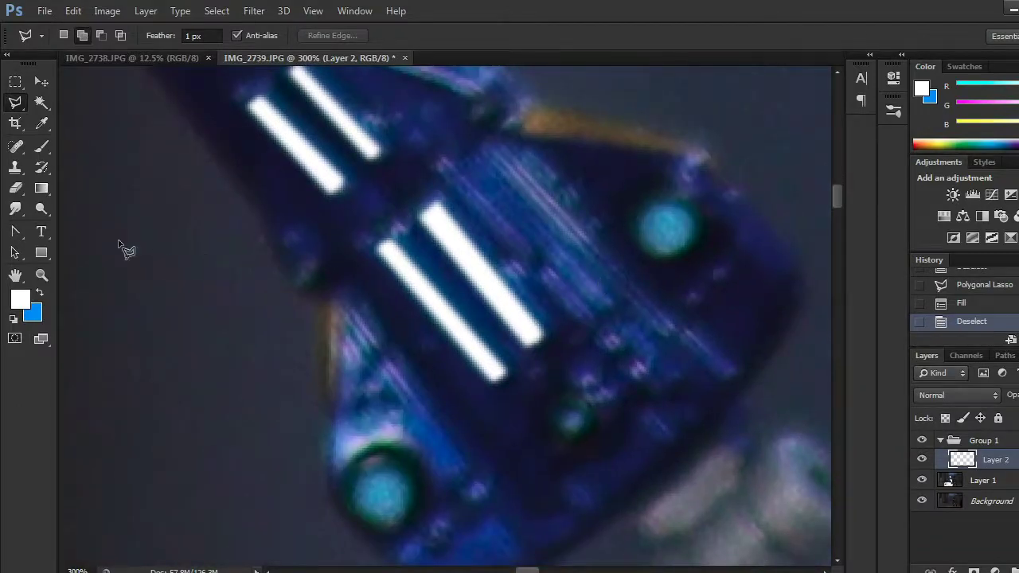
pyautogui.moveTo(17, 107)
pyautogui.mouseDown()
pyautogui.moveTo(52, 102)
pyautogui.moveTo(16, 82)
pyautogui.moveTo(61, 95)
pyautogui.mouseUp()
pyautogui.moveTo(646, 210); pyautogui.dragTo(691, 256)
pyautogui.moveTo(670, 247); pyautogui.dragTo(668, 240)
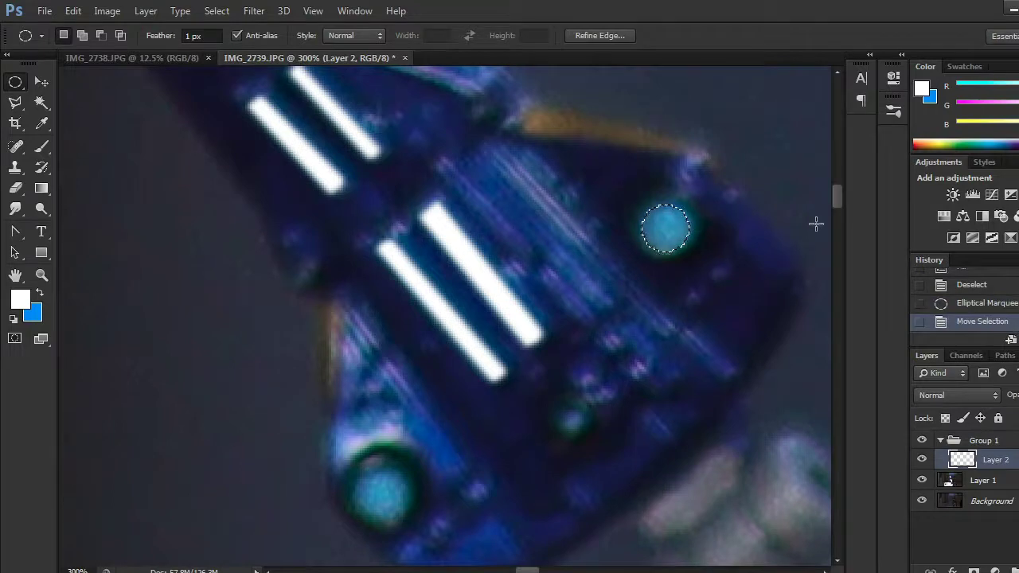
pyautogui.hotkey('alt', 'BackSpace')
pyautogui.hotkey('ctrl', 'd')
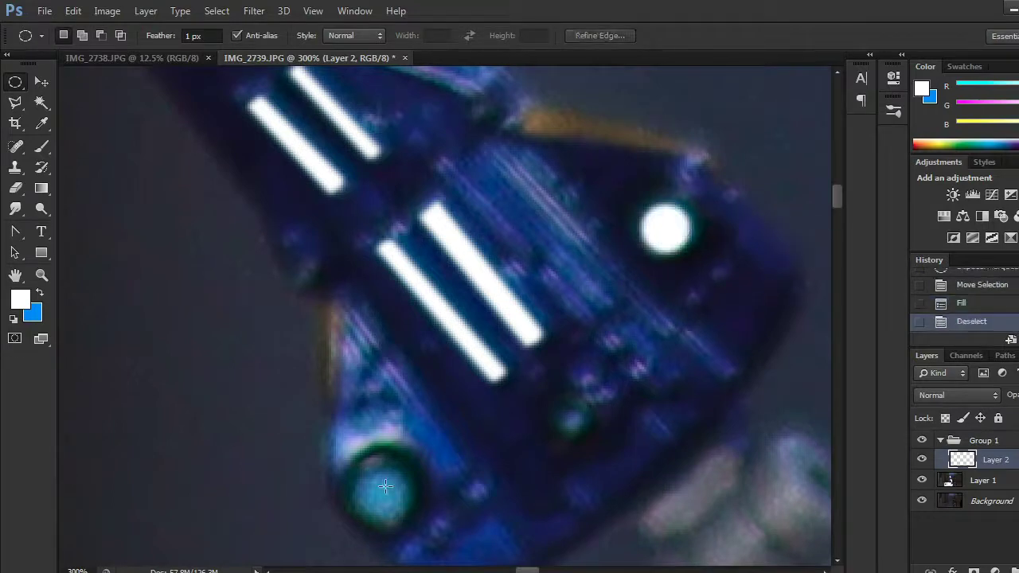
pyautogui.moveTo(351, 465); pyautogui.dragTo(415, 527)
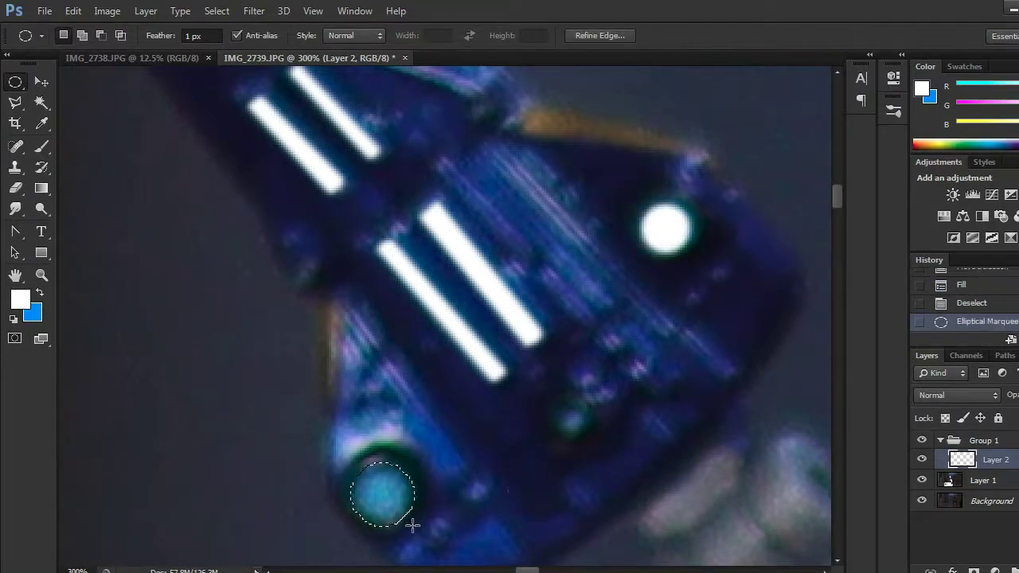
pyautogui.hotkey('alt', 'BackSpace')
pyautogui.hotkey('ctrl', 'd')
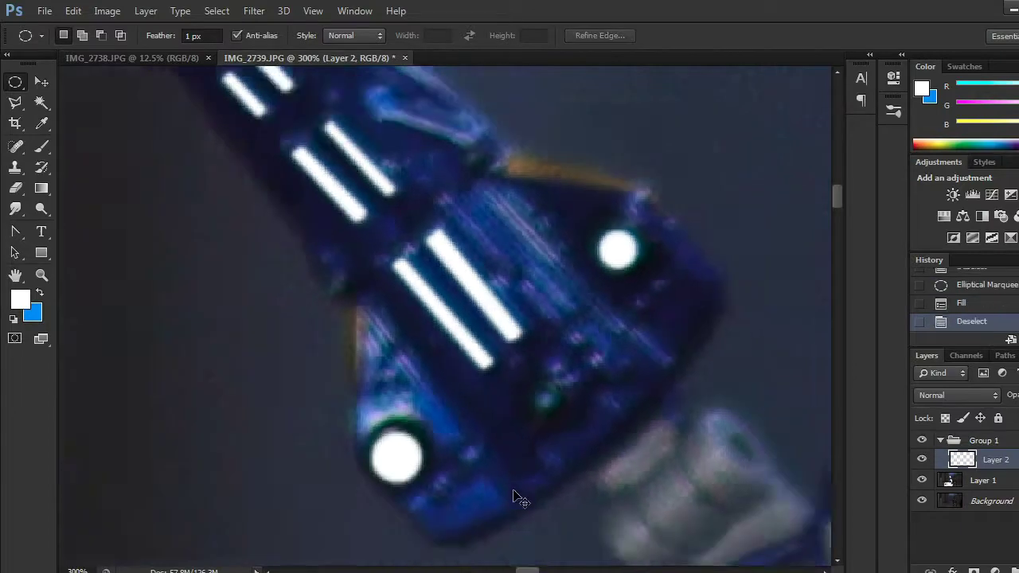
# Step: Select the inner round light on the opposite upper wing blade with the Elliptical Marquee, fill it with white and deselect
pyautogui.hotkey('ctrl', '-')
pyautogui.hotkey('ctrl', '-')
pyautogui.moveTo(521, 543); pyautogui.dragTo(301, 385)
pyautogui.moveTo(520, 375); pyautogui.dragTo(402, 426)
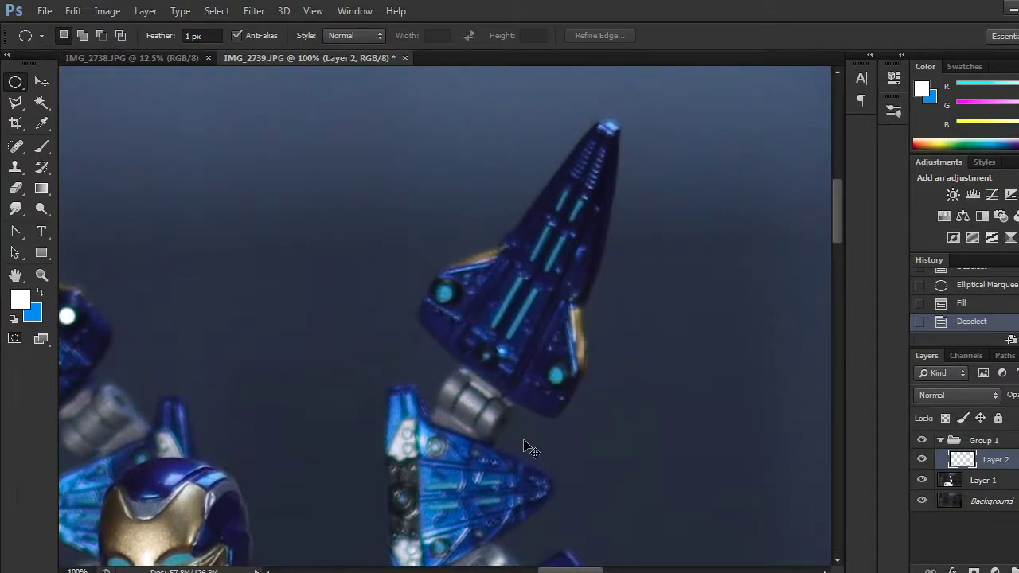
pyautogui.hotkey('ctrl', '+')
pyautogui.hotkey('ctrl', '+')
pyautogui.moveTo(430, 228); pyautogui.dragTo(469, 273)
pyautogui.hotkey('alt', 'BackSpace')
pyautogui.hotkey('ctrl', 'd')
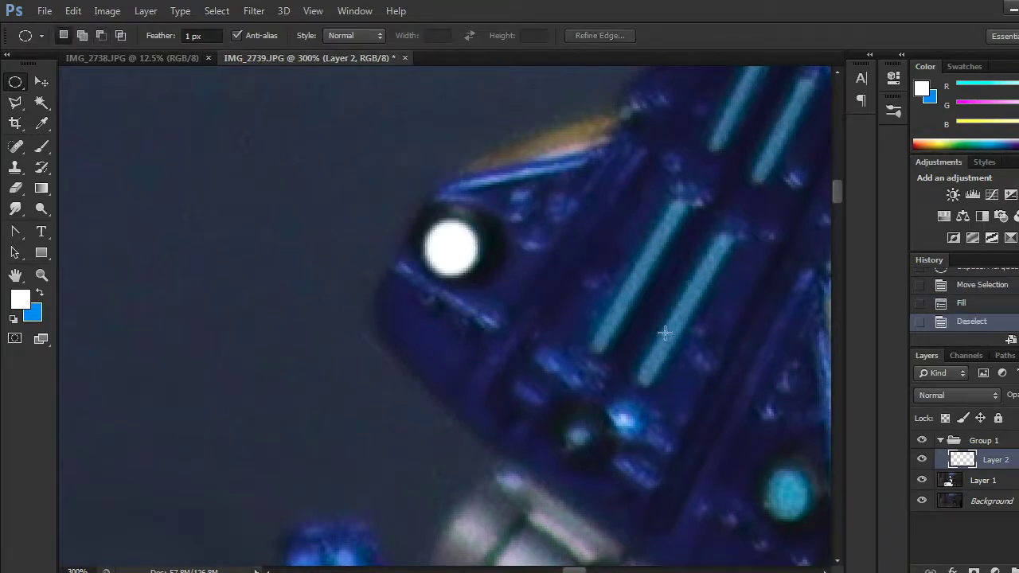
# Step: Select the outer round light on the opposite upper blade, fill it with white and deselect
pyautogui.moveTo(692, 413); pyautogui.dragTo(595, 363)
pyautogui.moveTo(671, 420); pyautogui.dragTo(714, 470)
pyautogui.hotkey('alt', 'BackSpace')
pyautogui.hotkey('ctrl', 'd')
# Step: Outline the outer long light strip on the opposite upper blade with the Polygonal Lasso, fill it with white and deselect
pyautogui.click(15, 102)
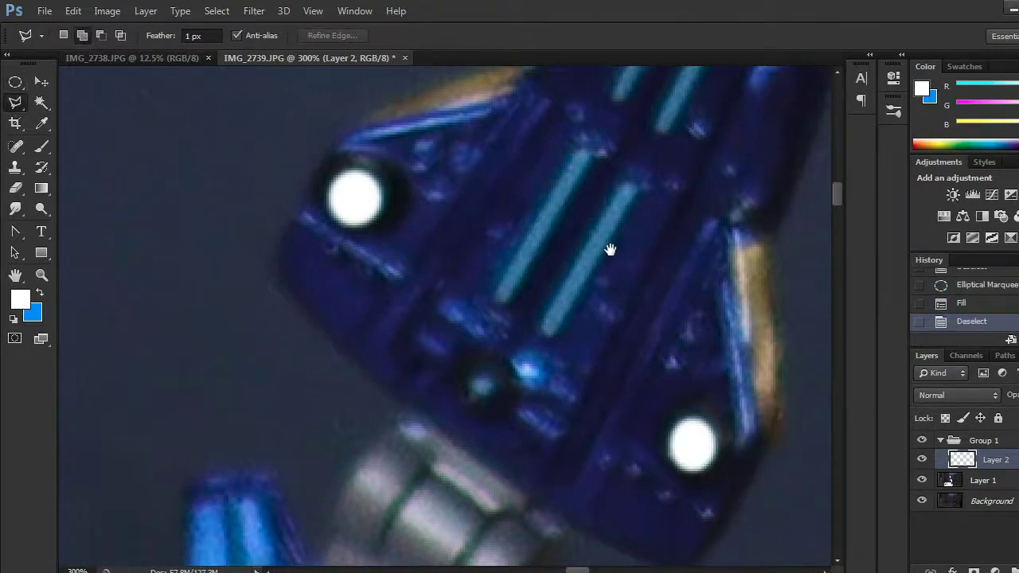
pyautogui.moveTo(610, 246); pyautogui.dragTo(558, 346)
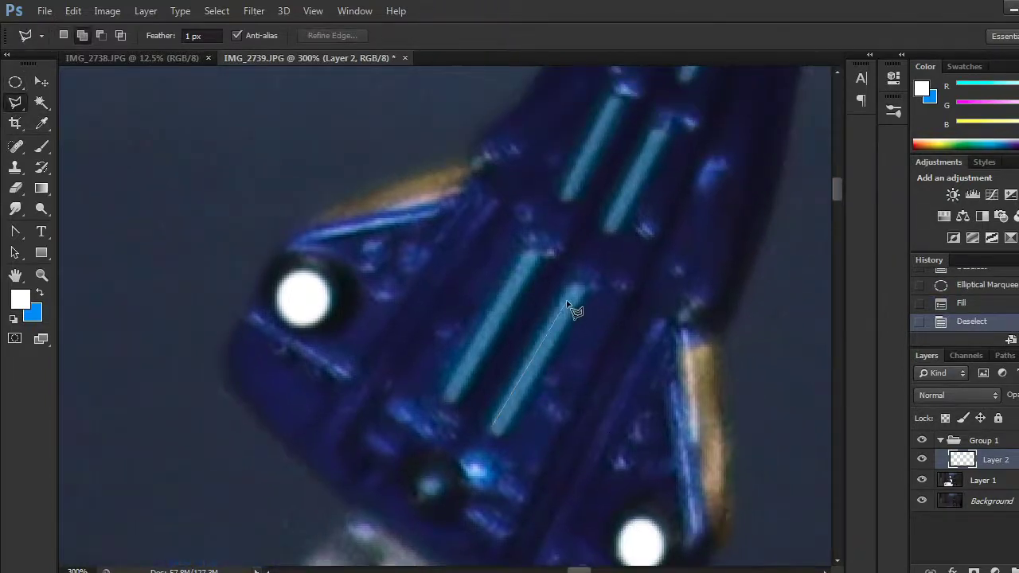
pyautogui.click(494, 411)
pyautogui.click(588, 290)
pyautogui.click(492, 422)
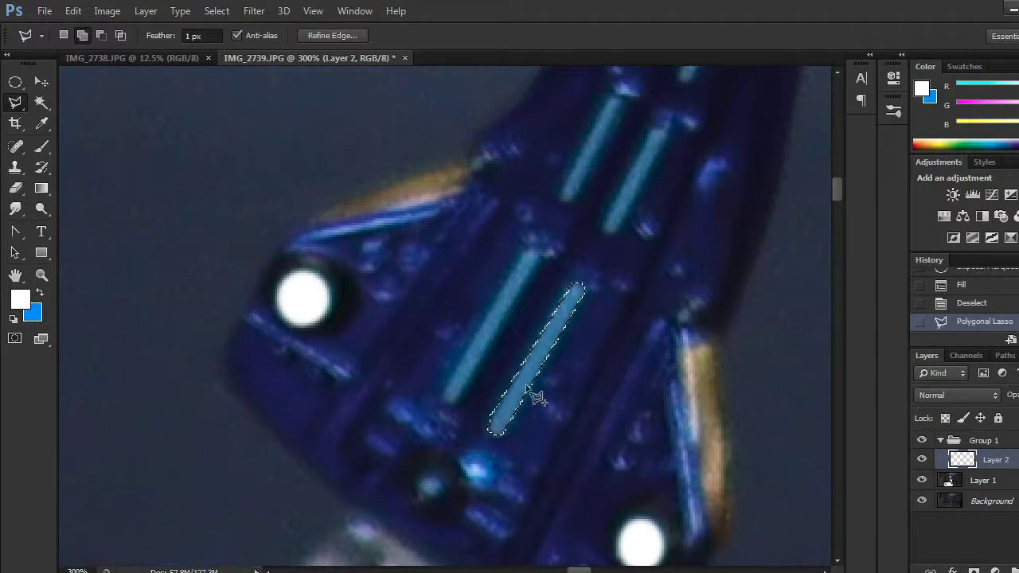
pyautogui.hotkey('alt', 'BackSpace')
pyautogui.hotkey('ctrl', 'd')
# Step: Outline the inner long light strip on the same blade, fill it with white and deselect
pyautogui.click(525, 253)
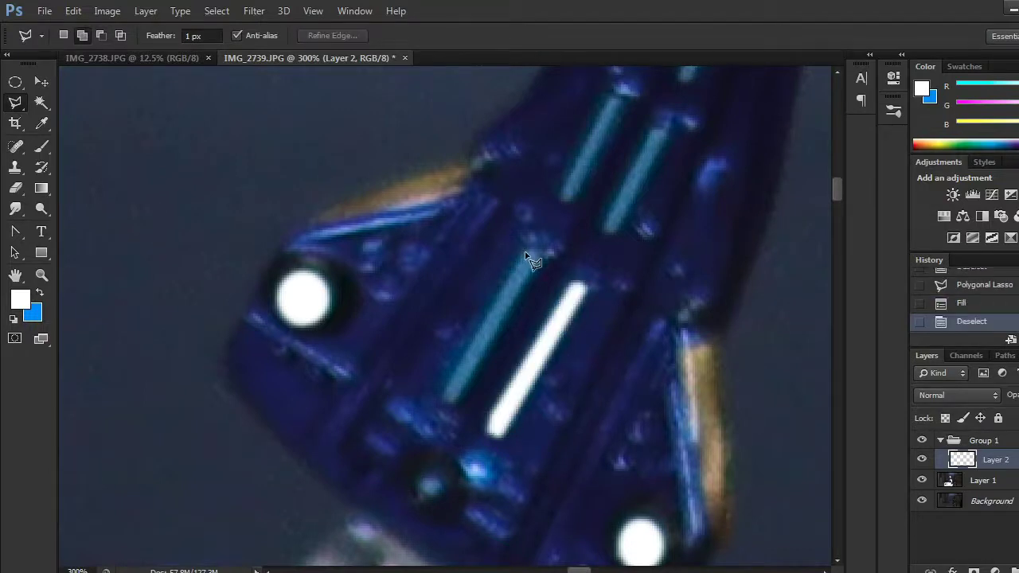
pyautogui.click(445, 398)
pyautogui.click(456, 397)
pyautogui.click(528, 253)
pyautogui.hotkey('alt', 'BackSpace')
pyautogui.hotkey('ctrl', 'd')
# Step: Outline the inner medium-length strip above the two white long strips, fill it with white and deselect
pyautogui.moveTo(611, 224)
pyautogui.mouseDown()
pyautogui.moveTo(583, 288)
pyautogui.moveTo(546, 262)
pyautogui.mouseUp()
pyautogui.click(536, 241)
pyautogui.click(489, 338)
pyautogui.click(495, 342)
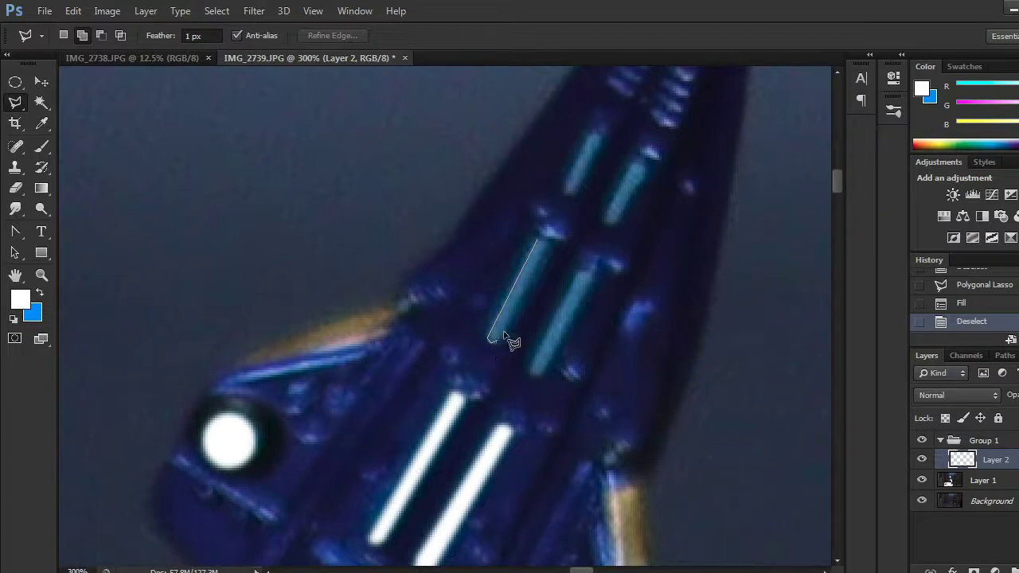
pyautogui.click(542, 245)
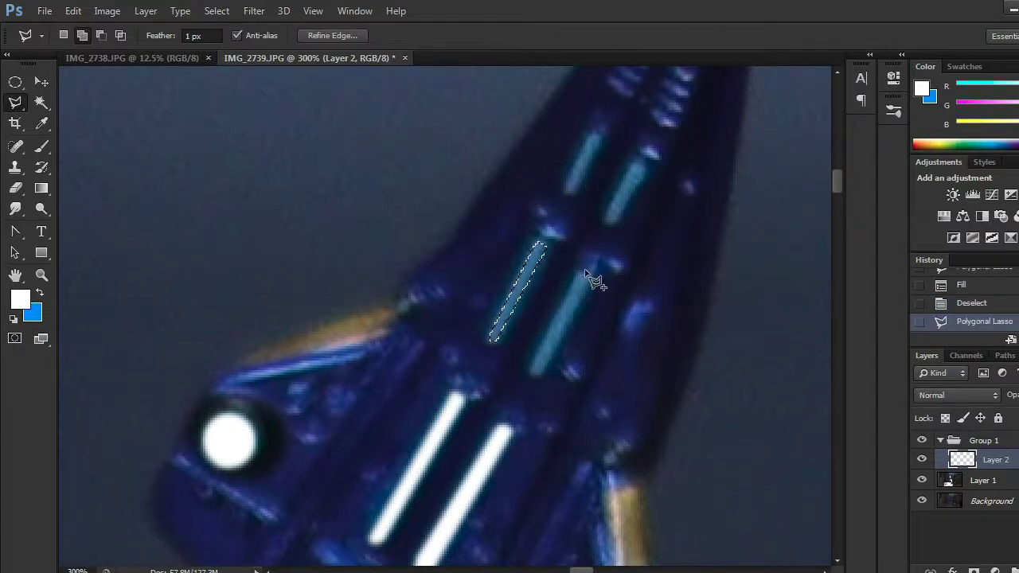
pyautogui.hotkey('alt', 'BackSpace')
pyautogui.hotkey('ctrl', 'd')
# Step: Outline the outer medium-length strip on this blade, fill it with white and deselect
pyautogui.click(579, 274)
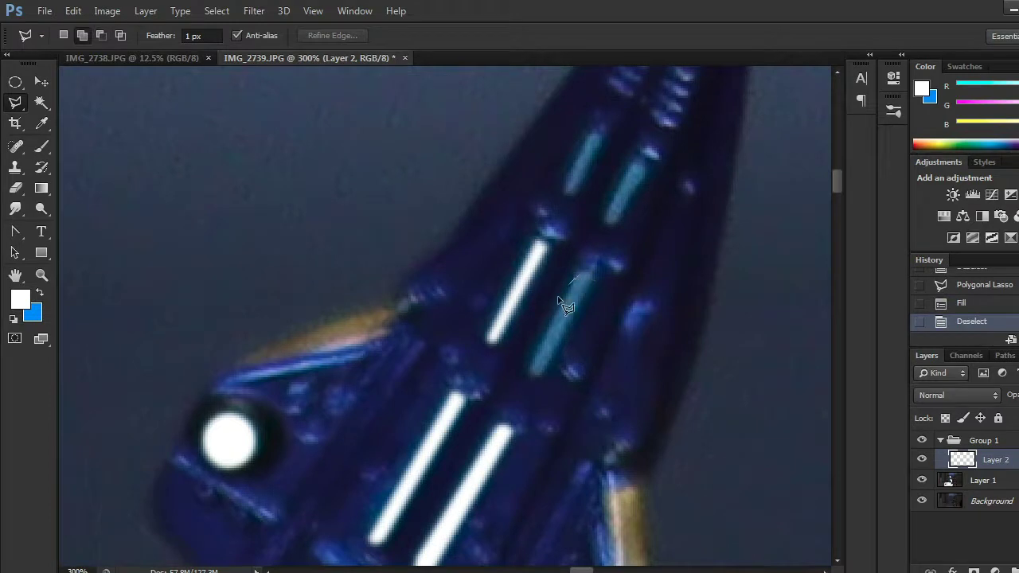
pyautogui.click(542, 376)
pyautogui.click(591, 281)
pyautogui.doubleClick(581, 275)
pyautogui.press('Escape')
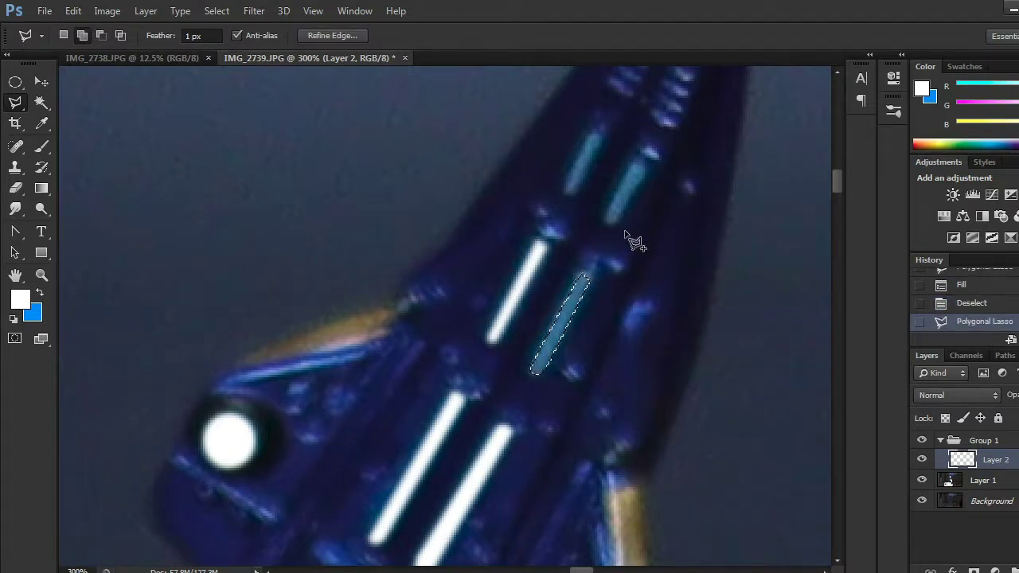
pyautogui.hotkey('alt', 'BackSpace')
pyautogui.hotkey('ctrl', 'd')
# Step: Outline the outer short light strip below the blade's ribbed tip, fill it with white and deselect
pyautogui.moveTo(633, 260); pyautogui.dragTo(553, 367)
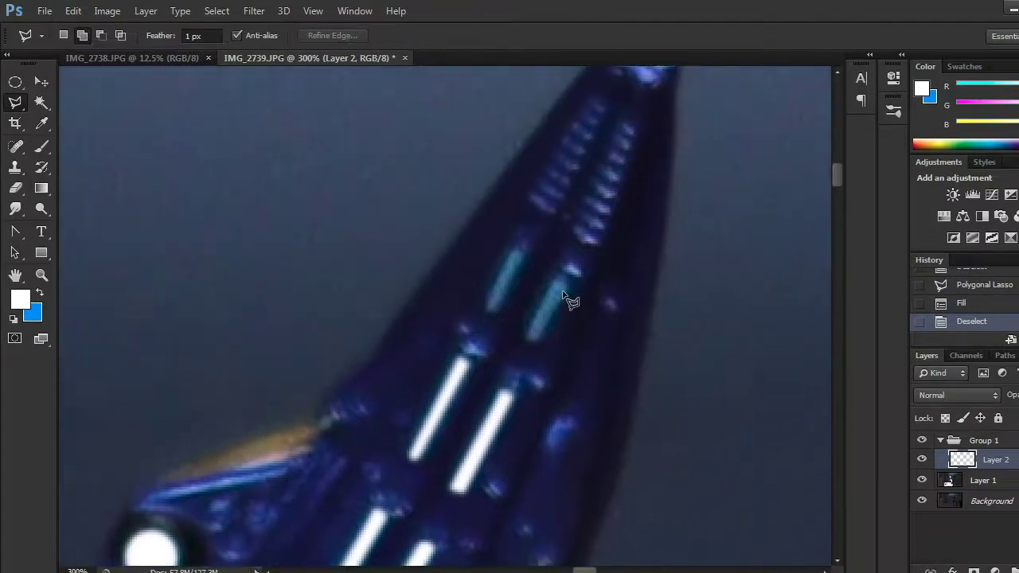
pyautogui.click(556, 281)
pyautogui.click(530, 337)
pyautogui.click(558, 284)
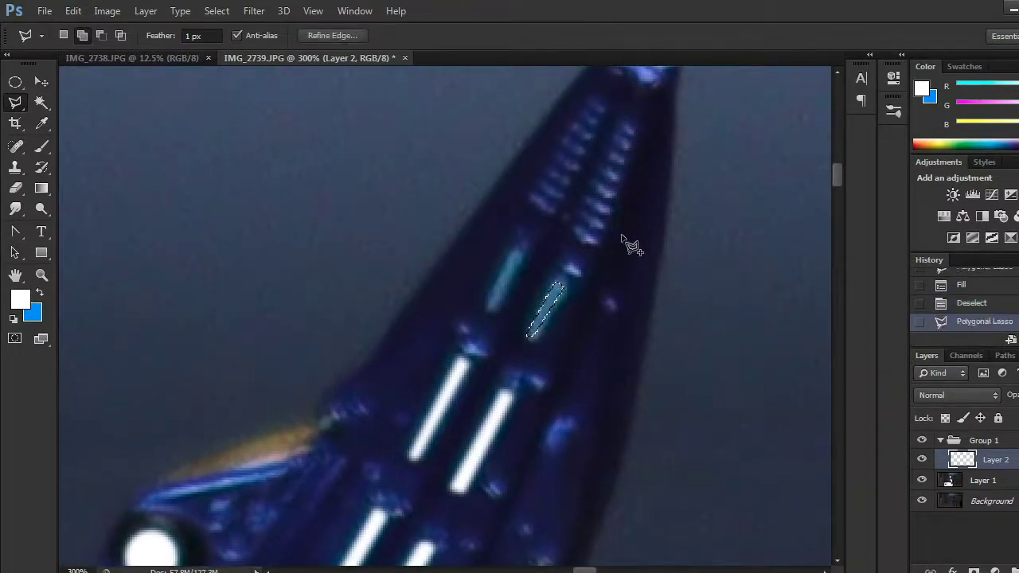
pyautogui.hotkey('alt', 'BackSpace')
pyautogui.hotkey('ctrl', 'd')
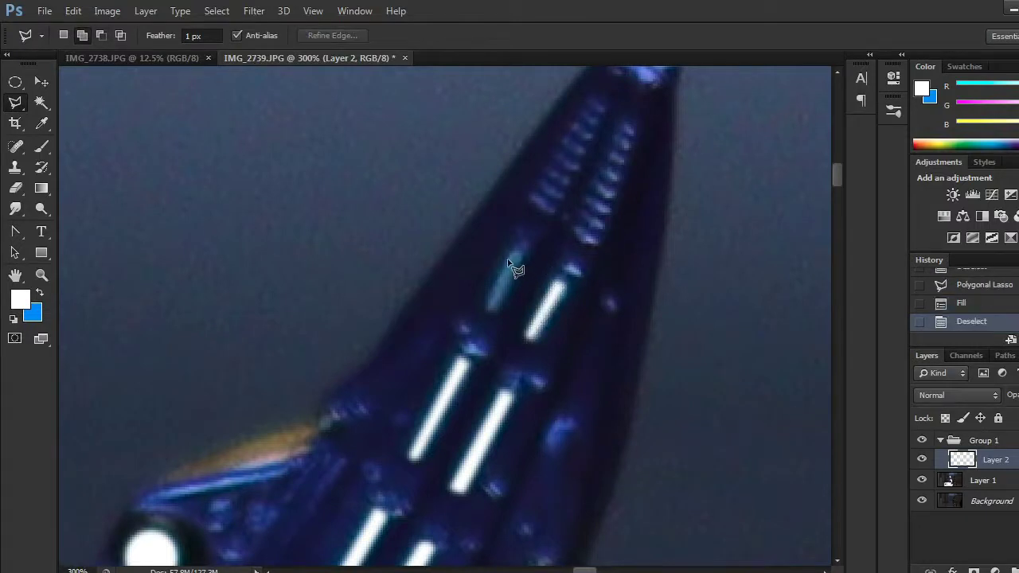
# Step: Outline the remaining inner short strip below the ribbed tip, fill it with white and deselect
pyautogui.click(511, 256)
pyautogui.click(487, 307)
pyautogui.click(492, 309)
pyautogui.click(515, 256)
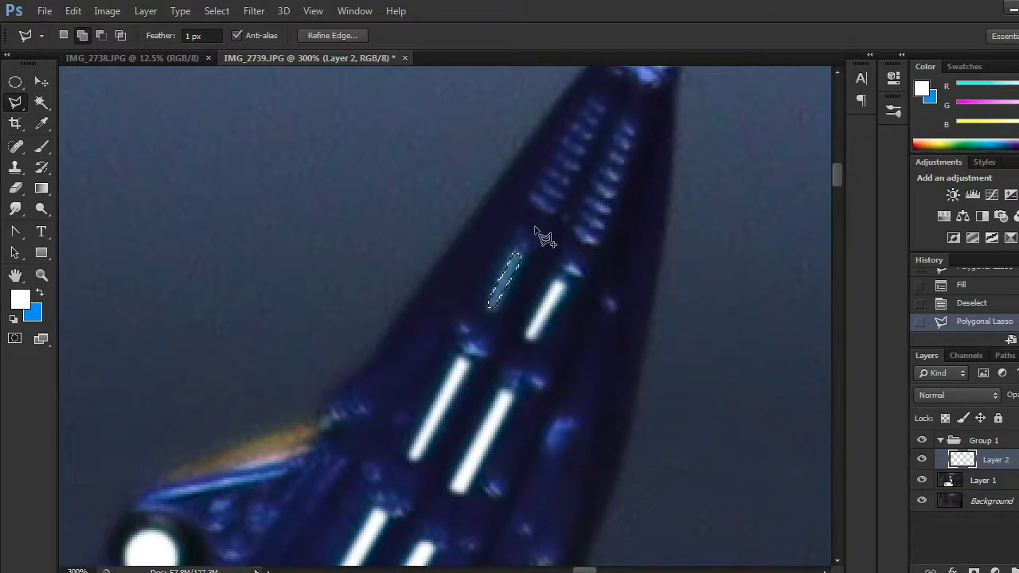
pyautogui.hotkey('alt', 'BackSpace')
pyautogui.hotkey('ctrl', 'd')
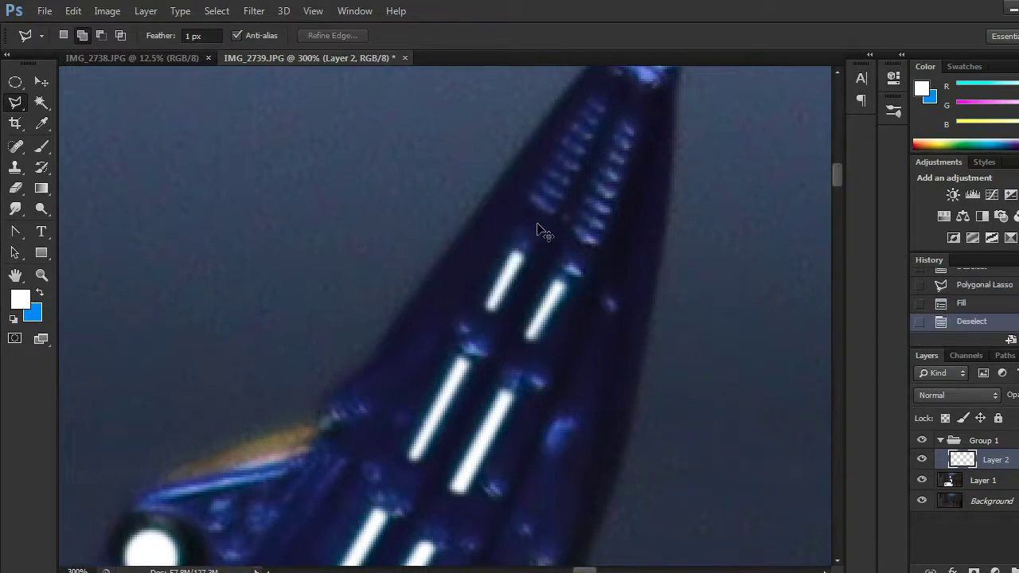
# Step: Duplicate Layer 2 with the white wing lights inside Group 1
pyautogui.hotkey('ctrl', '-')
pyautogui.hotkey('ctrl', '-')
pyautogui.hotkey('ctrl', '-')
pyautogui.moveTo(555, 417); pyautogui.dragTo(759, 320)
pyautogui.moveTo(1009, 468); pyautogui.dragTo(1018, 570)
# Step: Apply a Gaussian Blur with a 3.5-pixel radius to the Layer 2 copy, and compare it with Layer 2 hidden and shown
pyautogui.click(254, 10)
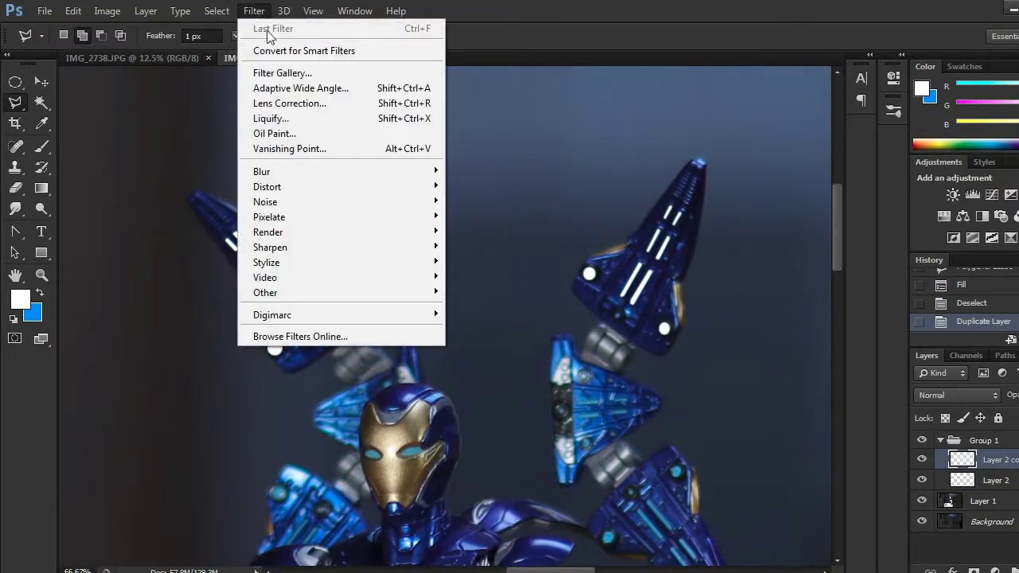
pyautogui.moveTo(306, 171)
pyautogui.click(482, 285)
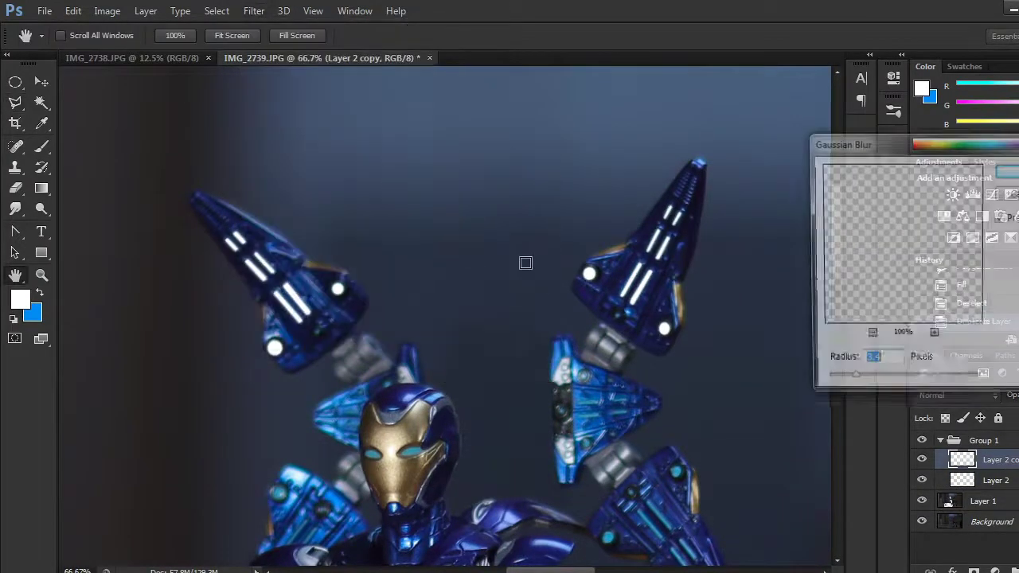
pyautogui.moveTo(854, 389); pyautogui.dragTo(854, 385)
pyautogui.click(1003, 218)
pyautogui.click(1005, 219)
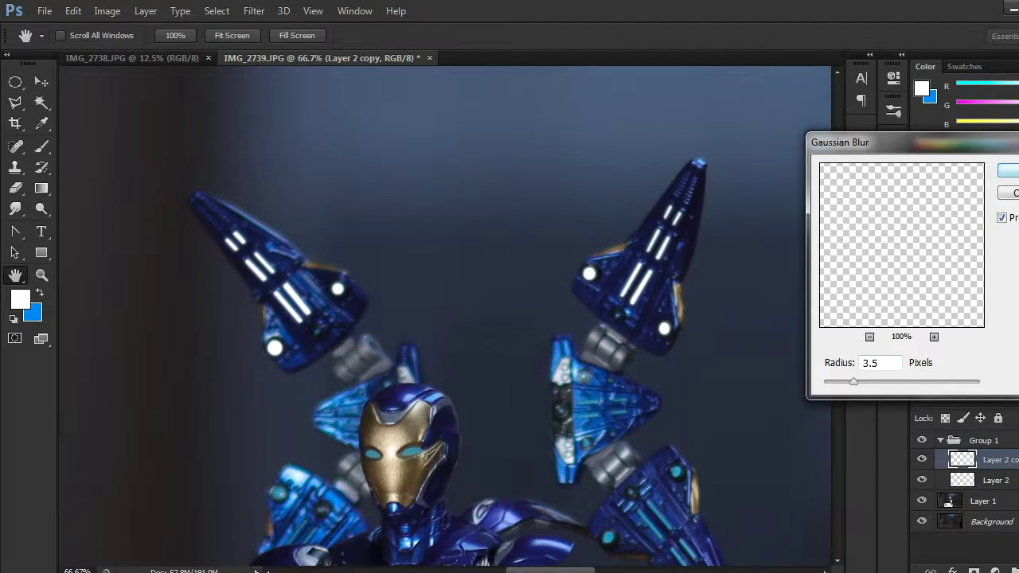
pyautogui.click(1008, 171)
pyautogui.click(922, 480)
pyautogui.click(922, 480)
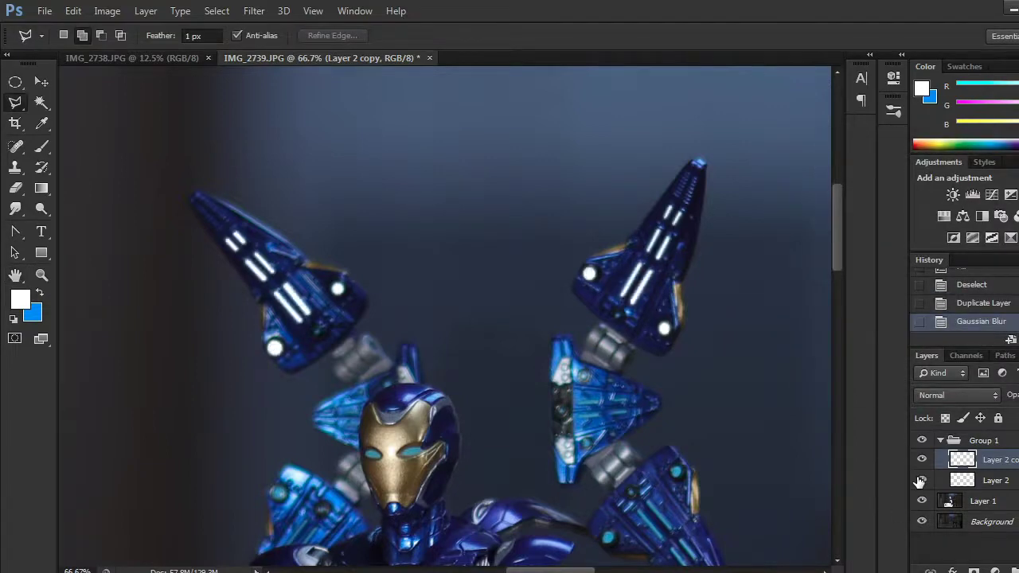
# Step: Add an Outer Glow style to the Layer 2 copy and set its colour to blue #3d95f7
pyautogui.click(953, 571)
pyautogui.click(923, 545)
pyautogui.click(740, 387)
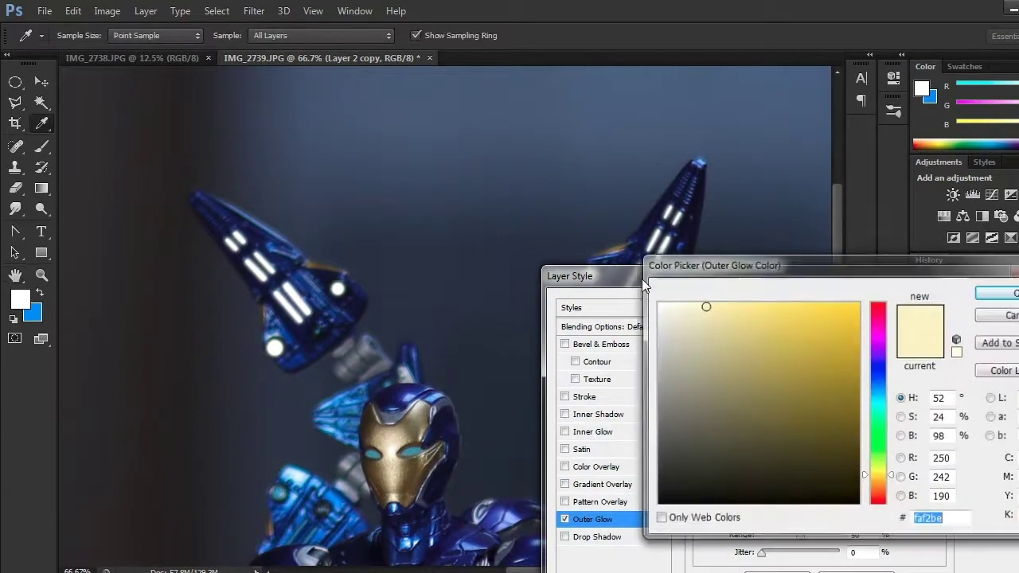
pyautogui.moveTo(879, 394); pyautogui.dragTo(881, 378)
pyautogui.moveTo(803, 303); pyautogui.dragTo(809, 308)
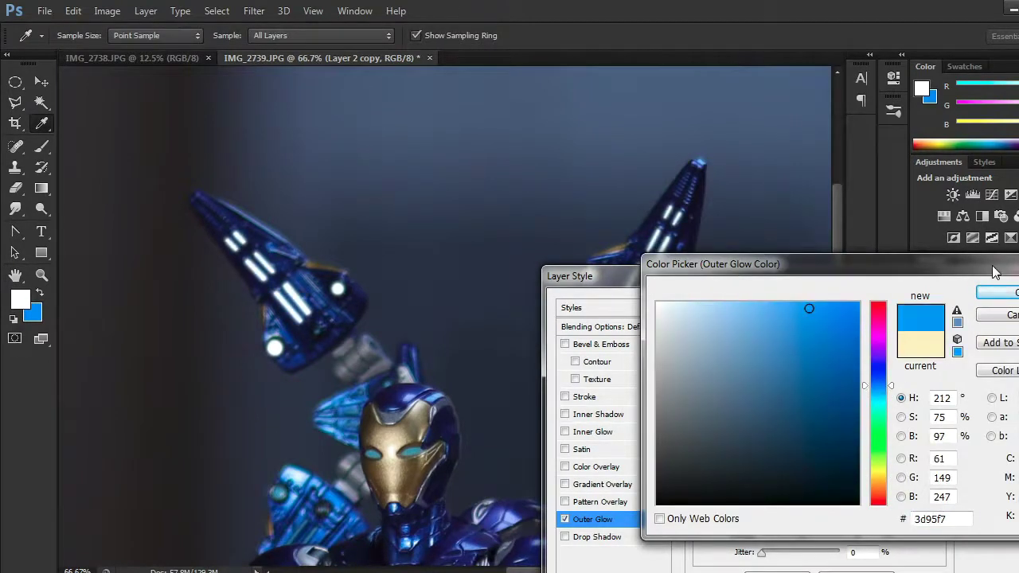
pyautogui.click(998, 292)
# Step: Set the outer glow's opacity to 91%, spread to 6% and size to about 38 px
pyautogui.moveTo(911, 289); pyautogui.dragTo(954, 244)
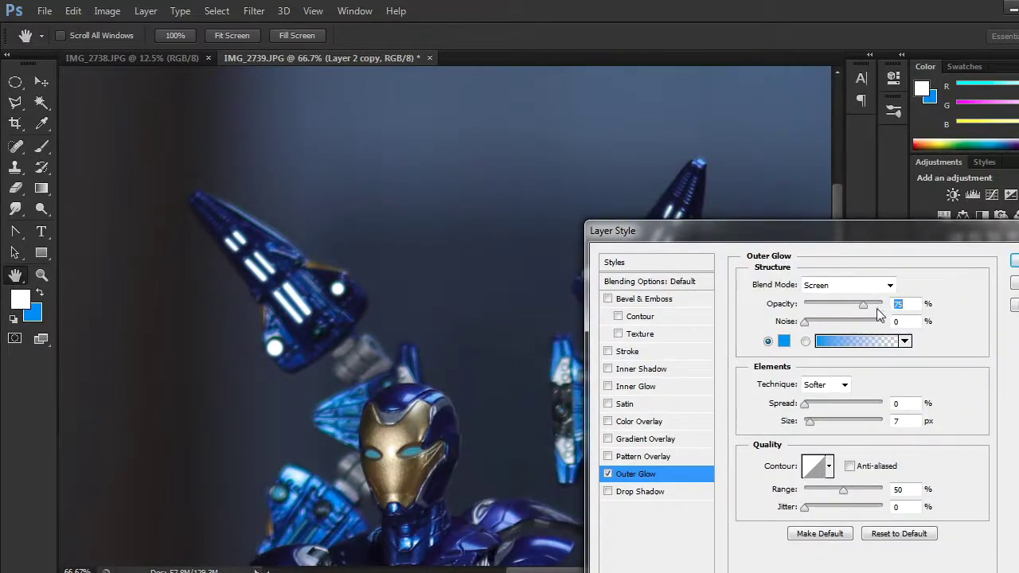
pyautogui.click(811, 404)
pyautogui.moveTo(813, 427); pyautogui.dragTo(823, 430)
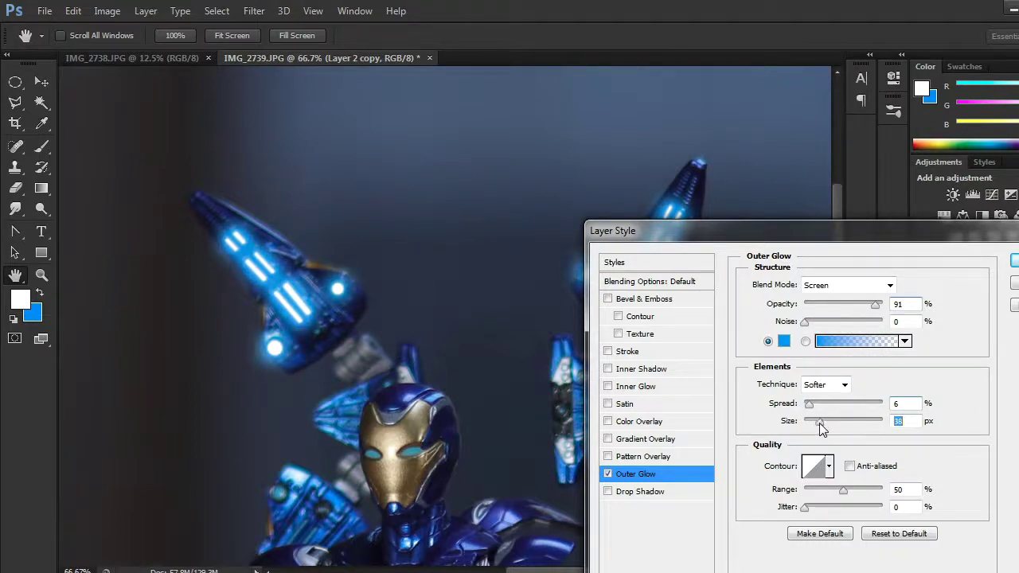
# Step: Turn on anti-aliasing for the outer glow's contour, increase its range and apply the layer style
pyautogui.click(849, 467)
pyautogui.moveTo(844, 490); pyautogui.dragTo(857, 491)
pyautogui.moveTo(924, 242); pyautogui.dragTo(890, 244)
pyautogui.click(1009, 264)
pyautogui.moveTo(740, 471)
pyautogui.mouseDown()
pyautogui.moveTo(665, 300)
pyautogui.moveTo(728, 335)
pyautogui.moveTo(746, 406)
pyautogui.moveTo(658, 461)
pyautogui.moveTo(660, 387)
pyautogui.moveTo(643, 318)
pyautogui.mouseUp()
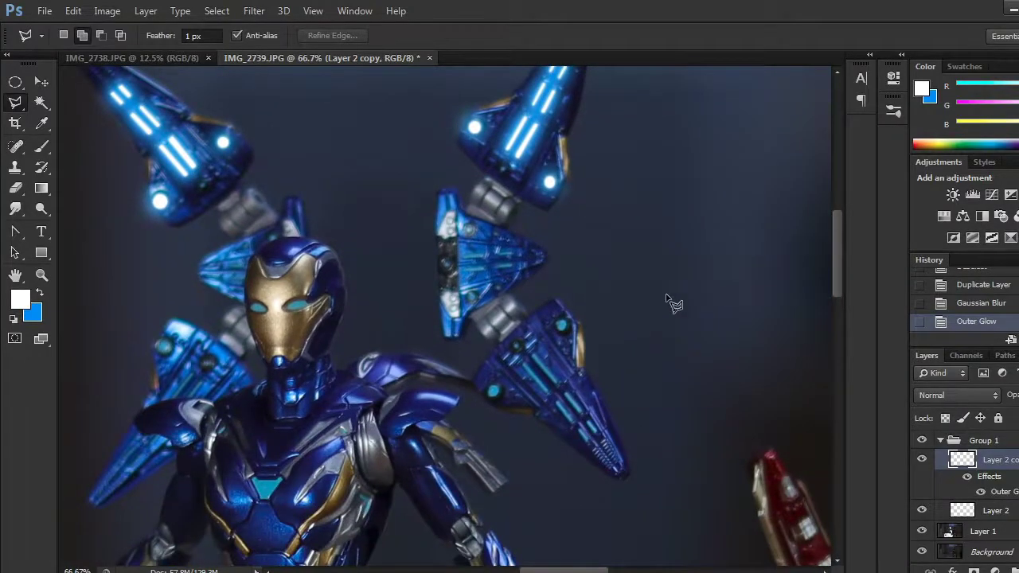
# Step: Create a new layer above the Layer 2 copy and fill the left long light strip on the lower-right wing with white
pyautogui.hotkey('ctrl', '+')
pyautogui.hotkey('ctrl', '+')
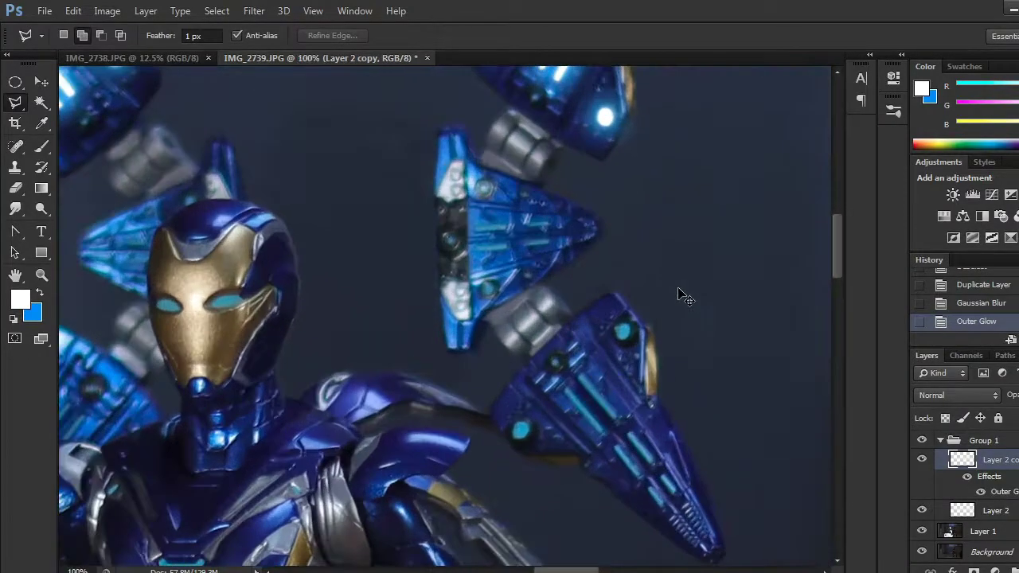
pyautogui.moveTo(596, 366); pyautogui.dragTo(273, 483)
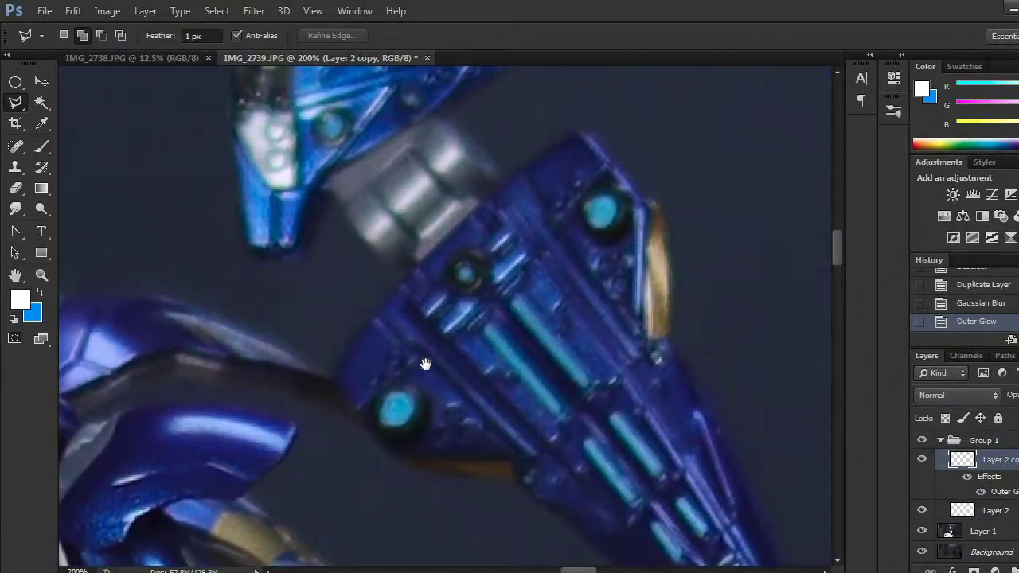
pyautogui.moveTo(553, 387); pyautogui.dragTo(471, 377)
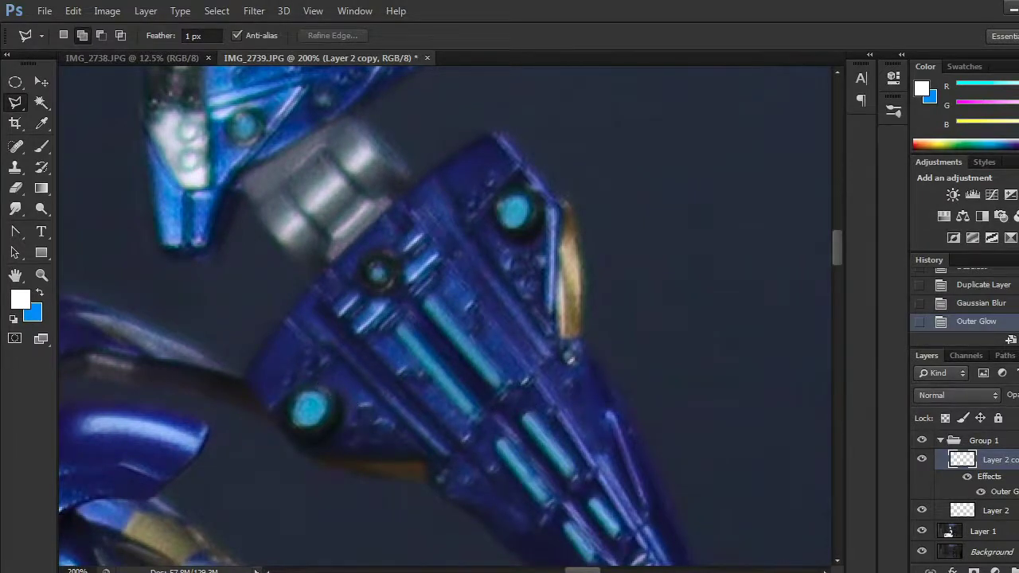
pyautogui.hotkey('ctrl', 'shift', 'alt', 'n')
pyautogui.click(396, 333)
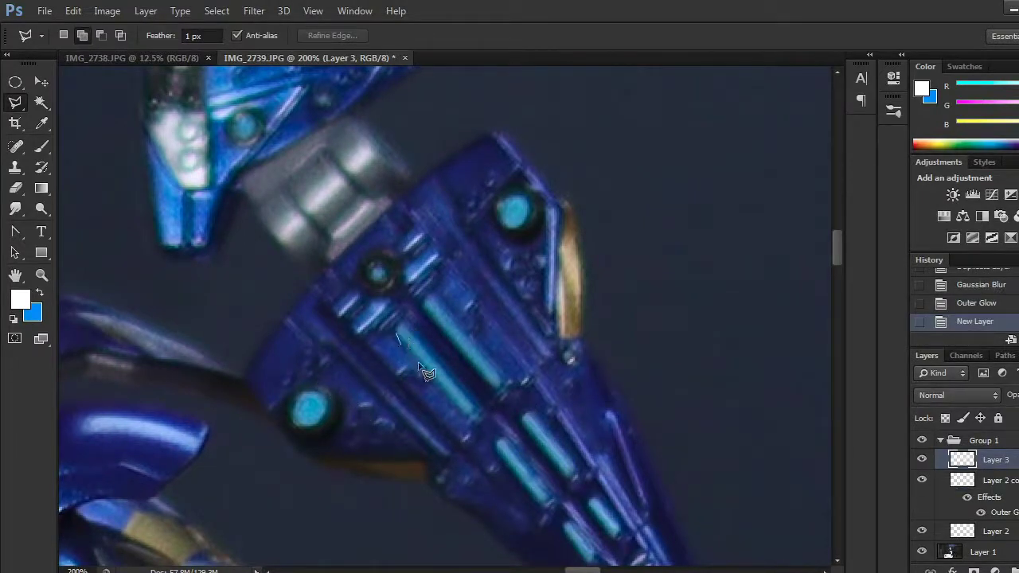
pyautogui.click(470, 415)
pyautogui.click(475, 410)
pyautogui.click(399, 331)
pyautogui.hotkey('alt', 'BackSpace')
pyautogui.hotkey('ctrl', 'd')
# Step: Select the right long light strip on the lower-right wing with the Polygonal Lasso and fill it with white
pyautogui.click(425, 307)
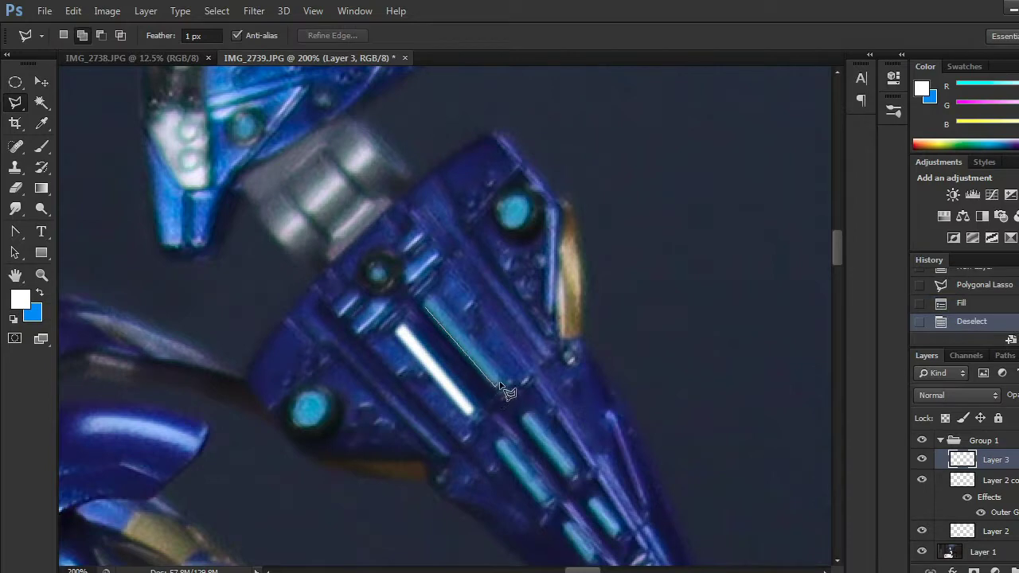
pyautogui.click(500, 382)
pyautogui.click(426, 305)
pyautogui.hotkey('alt', 'BackSpace')
pyautogui.hotkey('ctrl', 'd')
# Step: Outline the left middle light strip of the lower-right wing and fill it with white
pyautogui.scroll(-5, 564, 348)
pyautogui.click(454, 346)
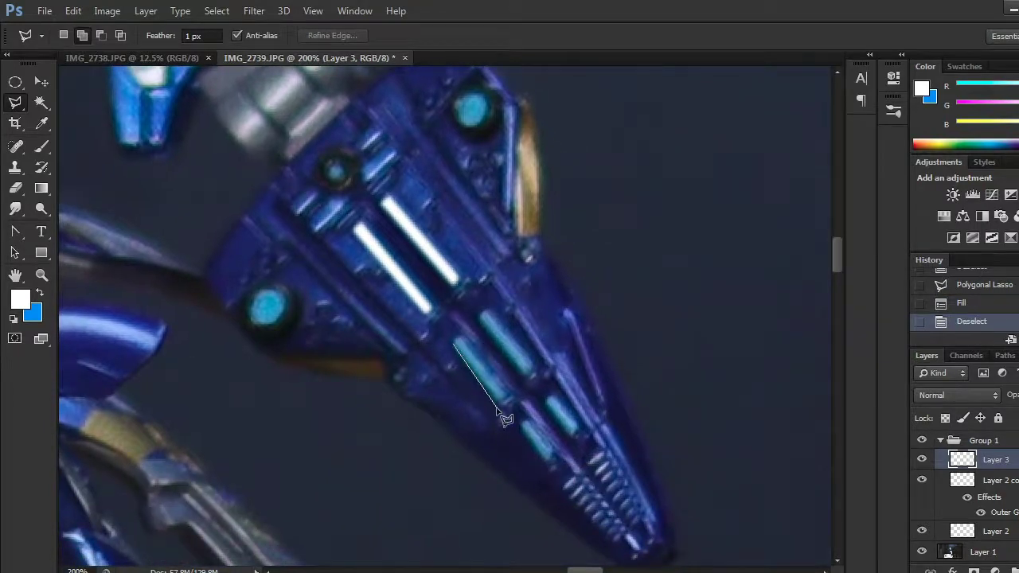
pyautogui.click(504, 402)
pyautogui.click(507, 397)
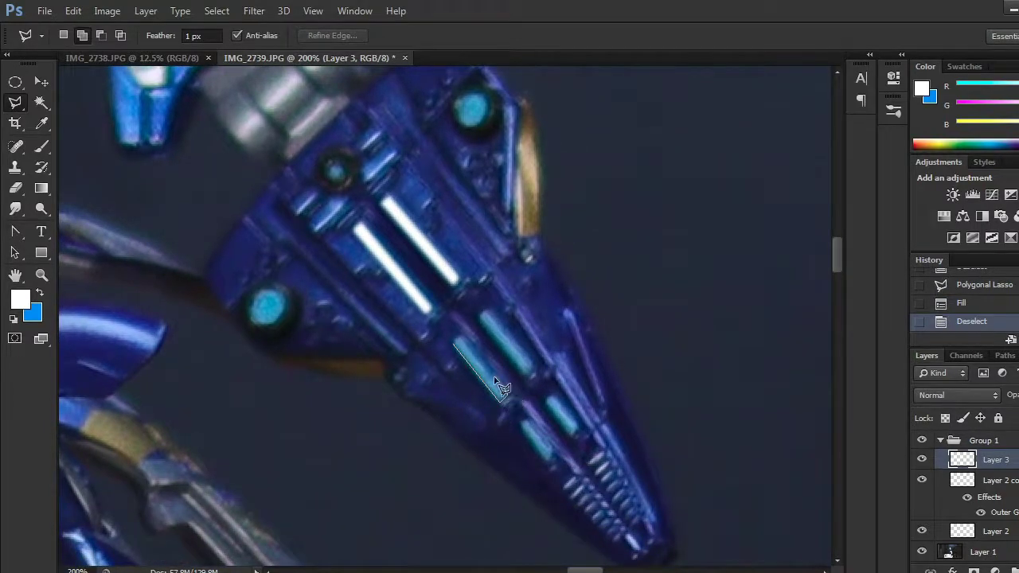
pyautogui.click(461, 351)
pyautogui.hotkey('alt', 'BackSpace')
pyautogui.hotkey('ctrl', 'd')
# Step: Outline the right middle light strip of the lower-right wing and fill it with white
pyautogui.click(482, 323)
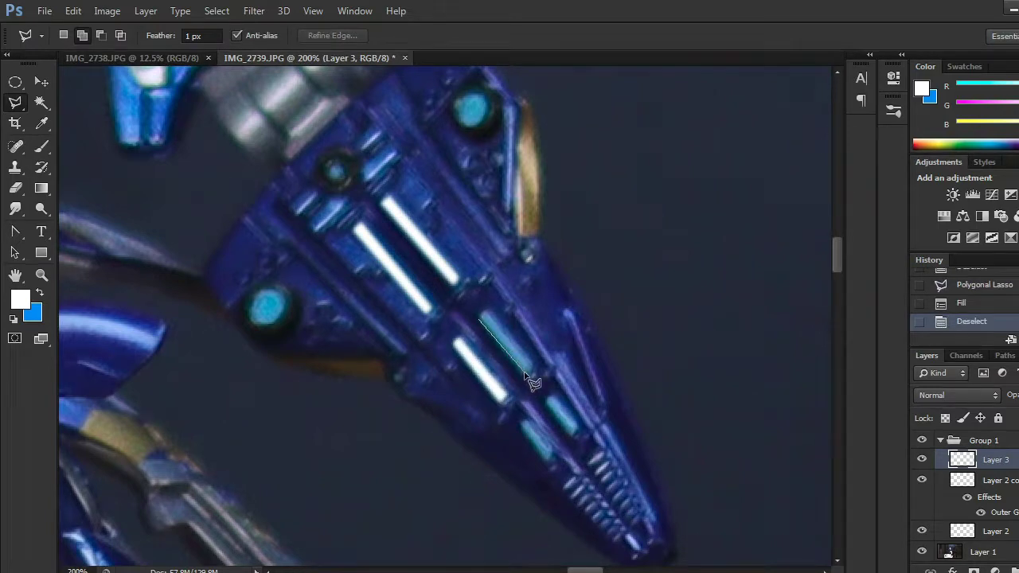
pyautogui.click(530, 372)
pyautogui.click(535, 365)
pyautogui.click(487, 314)
pyautogui.click(482, 321)
pyautogui.hotkey('alt', 'BackSpace')
pyautogui.hotkey('ctrl', 'd')
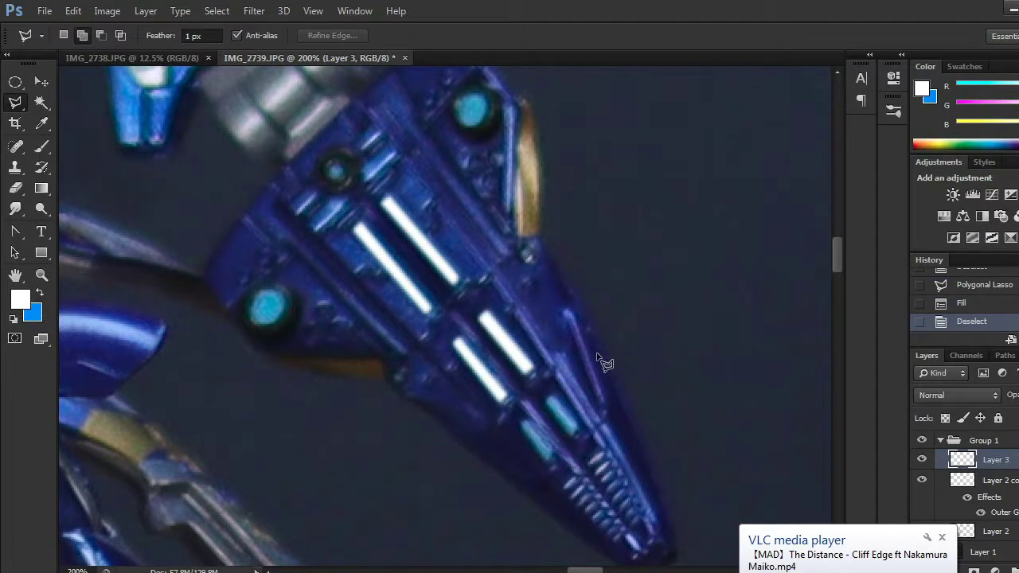
# Step: Outline the left short light strip near the lower-right wing's tip and fill it with white
pyautogui.click(521, 430)
pyautogui.click(550, 458)
pyautogui.click(554, 452)
pyautogui.click(526, 421)
pyautogui.click(523, 429)
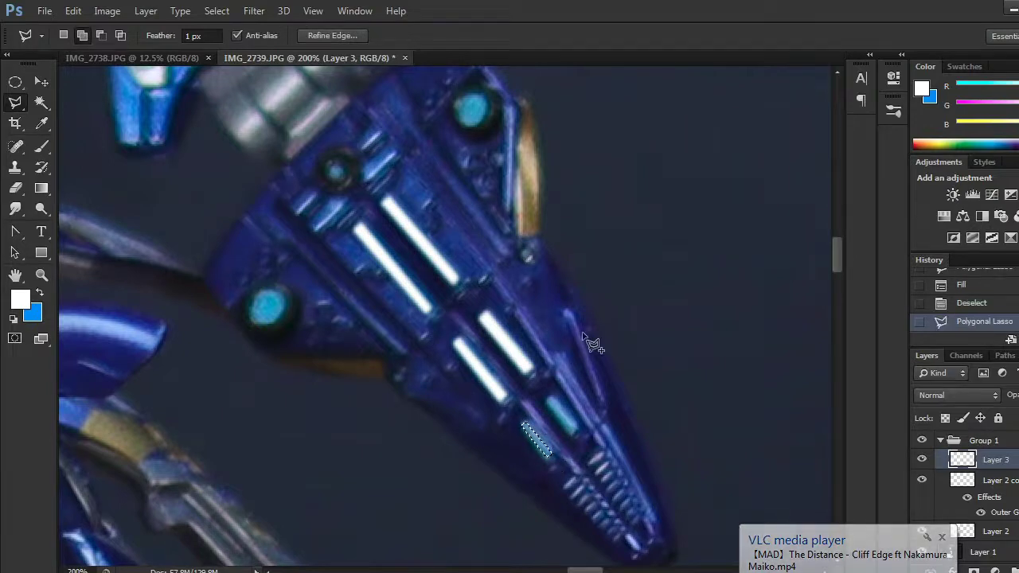
pyautogui.hotkey('alt', 'BackSpace')
pyautogui.hotkey('ctrl', 'd')
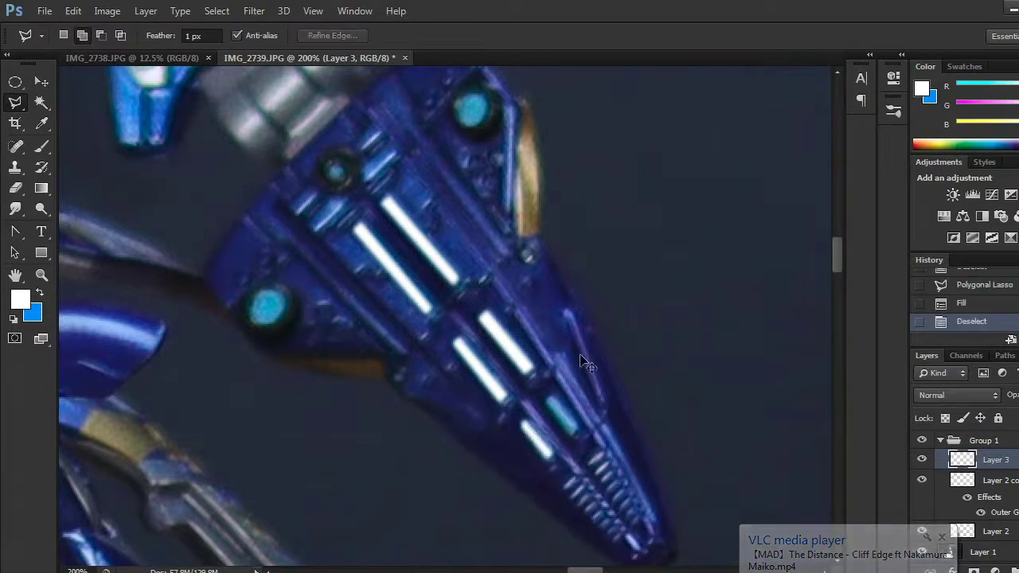
# Step: Outline the right short light strip near the lower-right wing's tip and fill it with white
pyautogui.click(548, 400)
pyautogui.hotkey('alt', 'BackSpace')
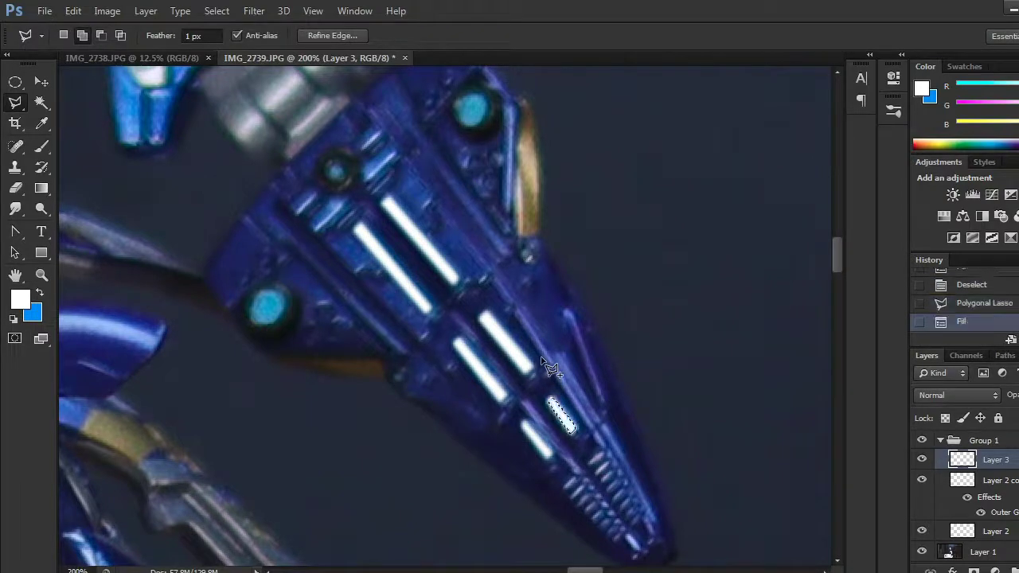
pyautogui.hotkey('ctrl', 'd')
# Step: Select the lower-right wing's round light nearest the shoulder with the Elliptical Marquee and fill it with white
pyautogui.moveTo(637, 365); pyautogui.dragTo(781, 468)
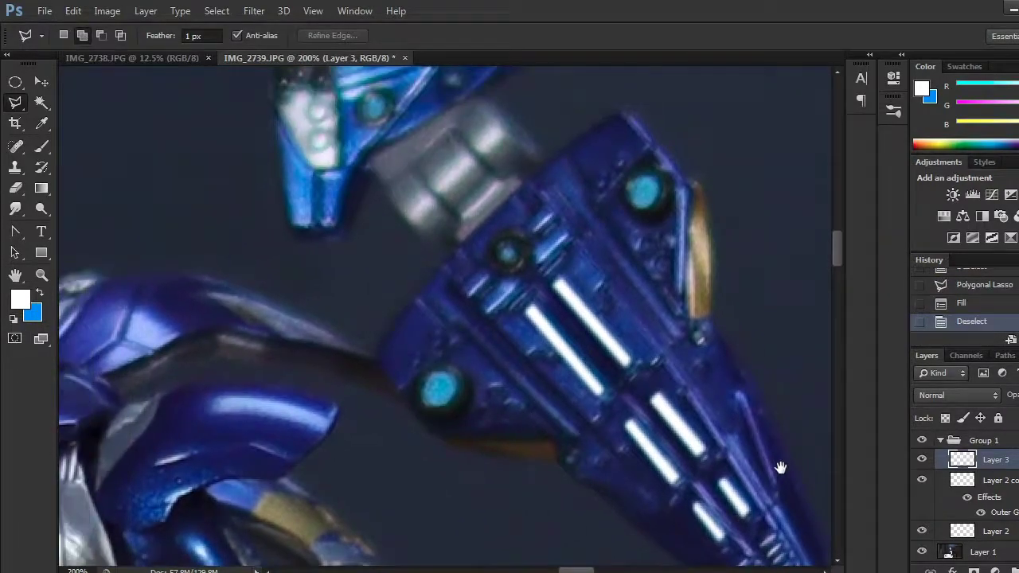
pyautogui.click(15, 83)
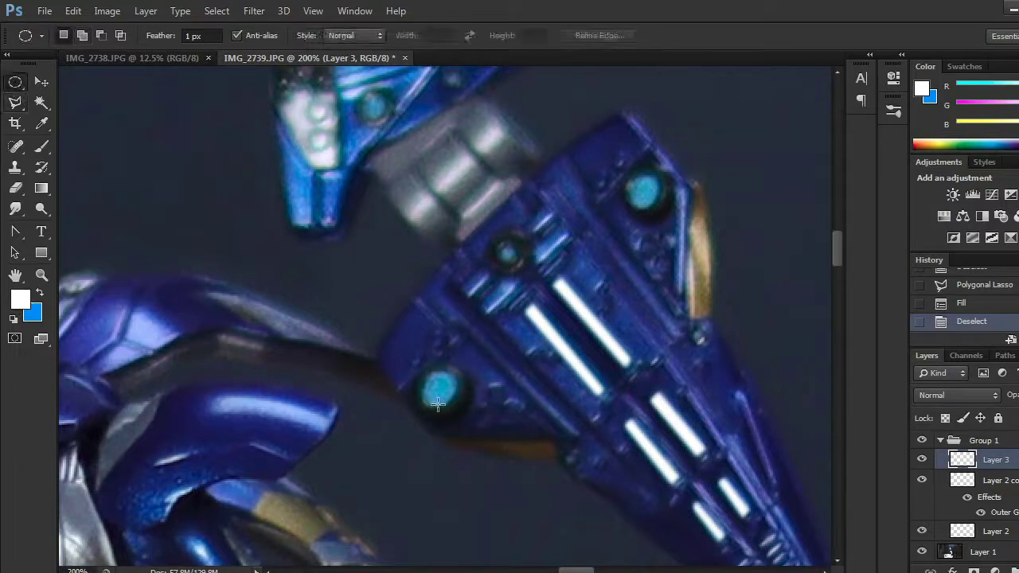
pyautogui.moveTo(421, 372); pyautogui.dragTo(458, 408)
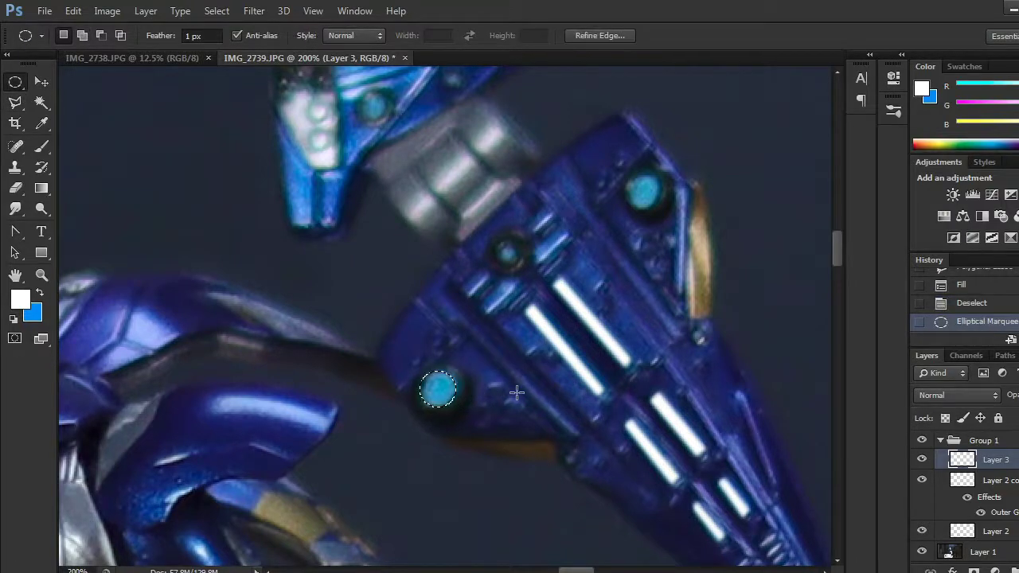
pyautogui.hotkey('alt', 'BackSpace')
pyautogui.hotkey('ctrl', 'd')
# Step: Select the lower-right wing's outer round light, nudge the selection into place and fill it with white
pyautogui.moveTo(630, 176); pyautogui.dragTo(659, 205)
pyautogui.press('Left')
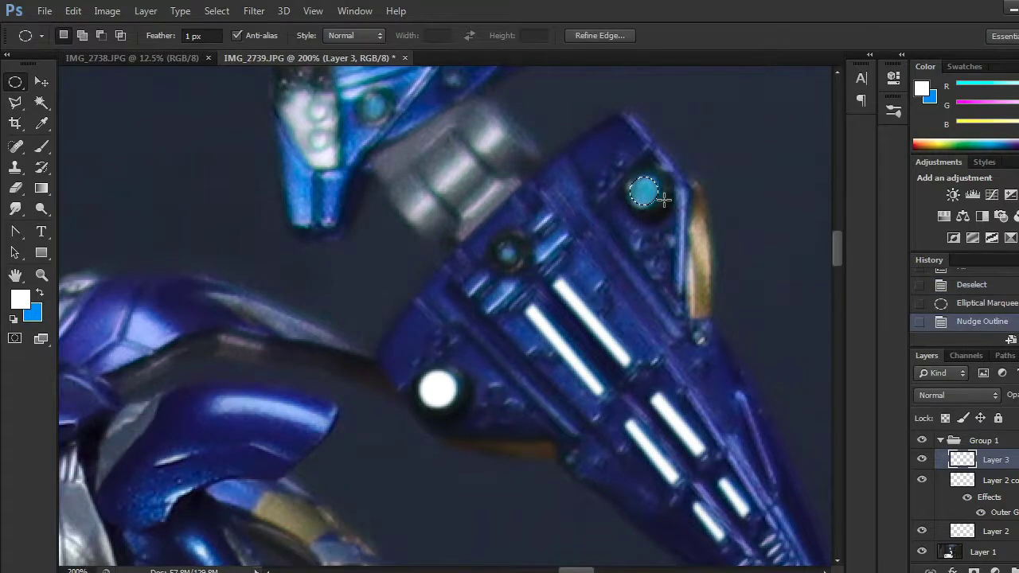
pyautogui.hotkey('alt', 'BackSpace')
pyautogui.hotkey('ctrl', 'd')
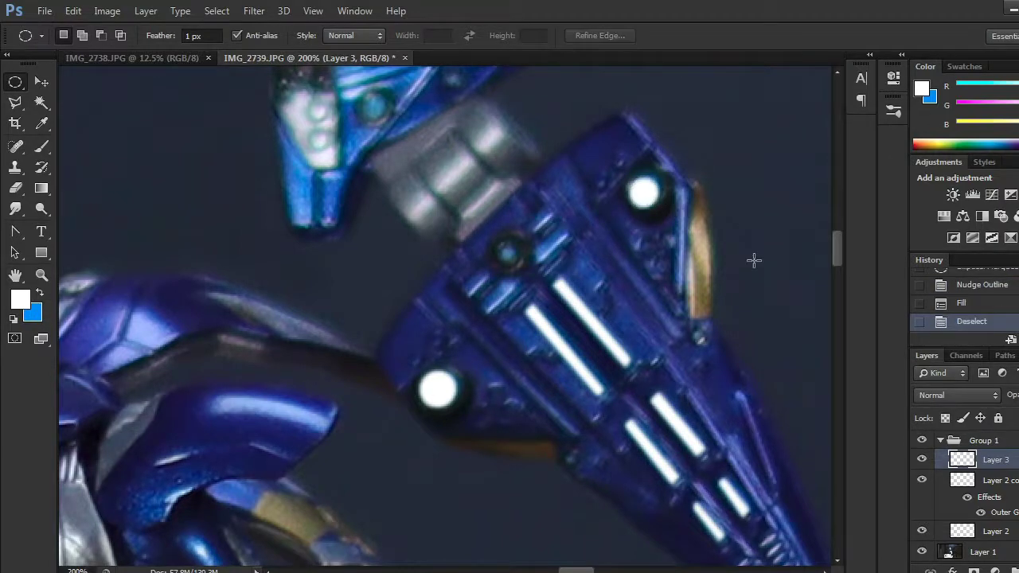
# Step: Select the round light on the lower-left wing behind the shoulder, align the selection and fill it with white
pyautogui.hotkey('ctrl', '-')
pyautogui.hotkey('ctrl', '-')
pyautogui.hotkey('ctrl', '-')
pyautogui.moveTo(207, 412); pyautogui.dragTo(532, 421)
pyautogui.hotkey('ctrl', '+')
pyautogui.hotkey('ctrl', '+')
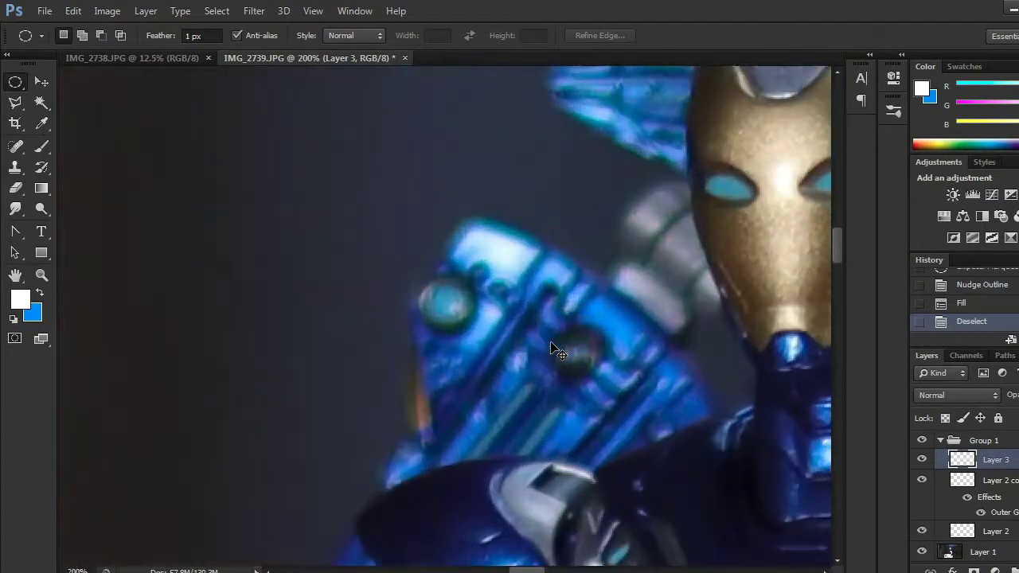
pyautogui.moveTo(438, 294)
pyautogui.mouseDown()
pyautogui.moveTo(477, 331)
pyautogui.moveTo(451, 309)
pyautogui.mouseUp()
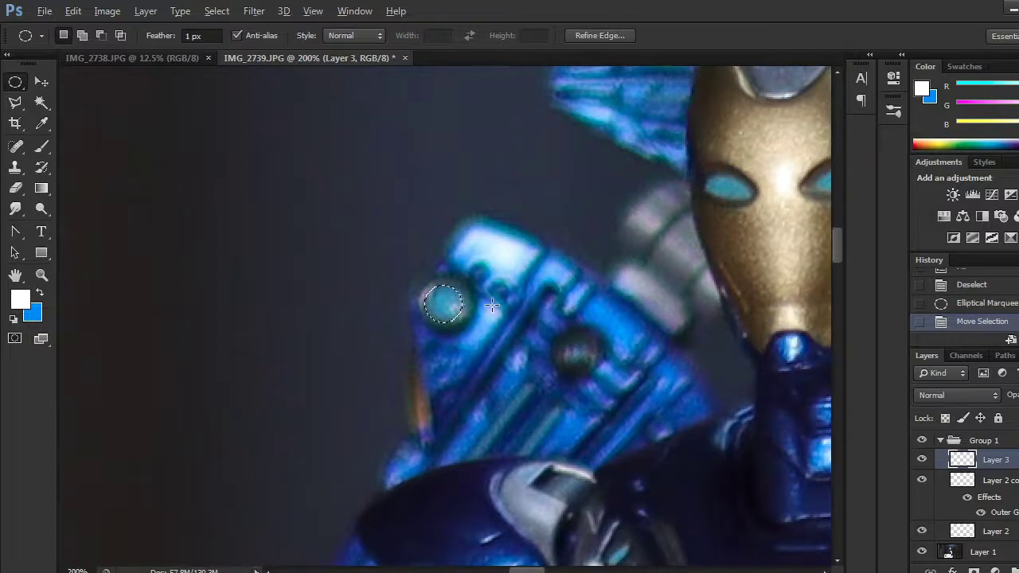
pyautogui.hotkey('alt', 'BackSpace')
pyautogui.hotkey('ctrl', 'd')
# Step: Duplicate Layer 3 and apply a Gaussian Blur with a 3.5-pixel radius to the copy
pyautogui.hotkey('ctrl', '-')
pyautogui.hotkey('ctrl', '-')
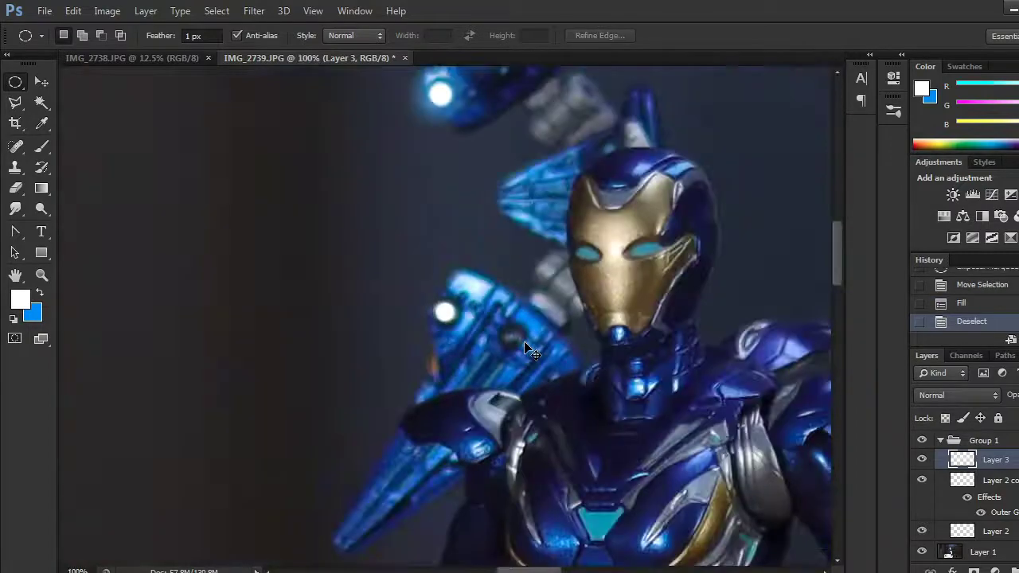
pyautogui.moveTo(658, 354); pyautogui.dragTo(382, 386)
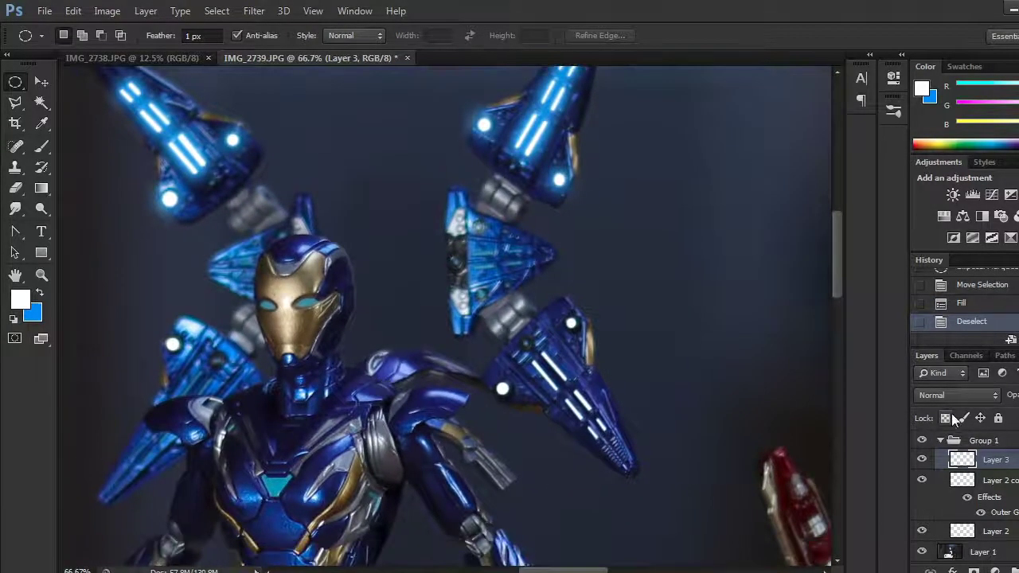
pyautogui.moveTo(995, 460); pyautogui.dragTo(1015, 571)
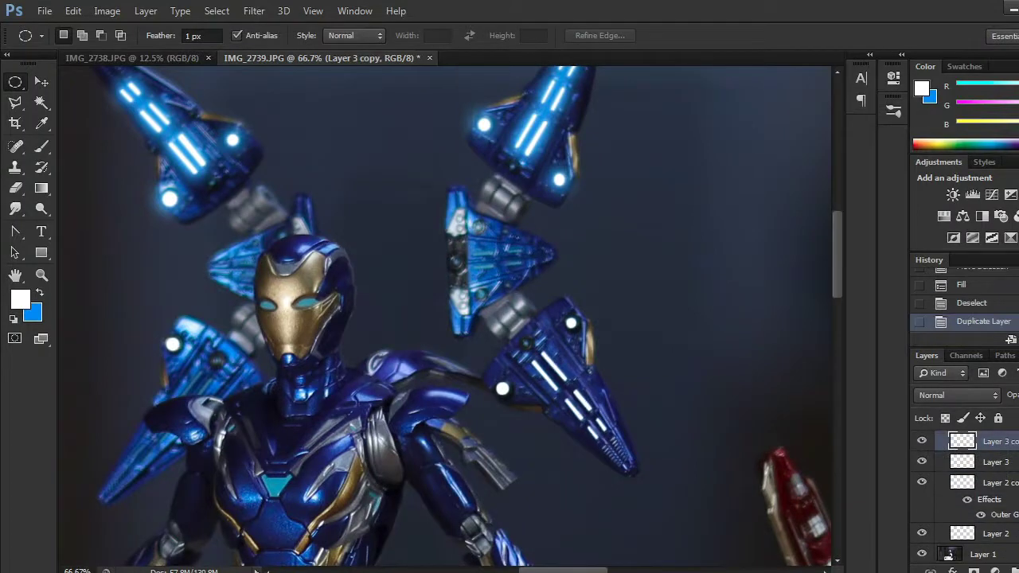
pyautogui.click(263, 12)
pyautogui.moveTo(319, 172)
pyautogui.click(478, 283)
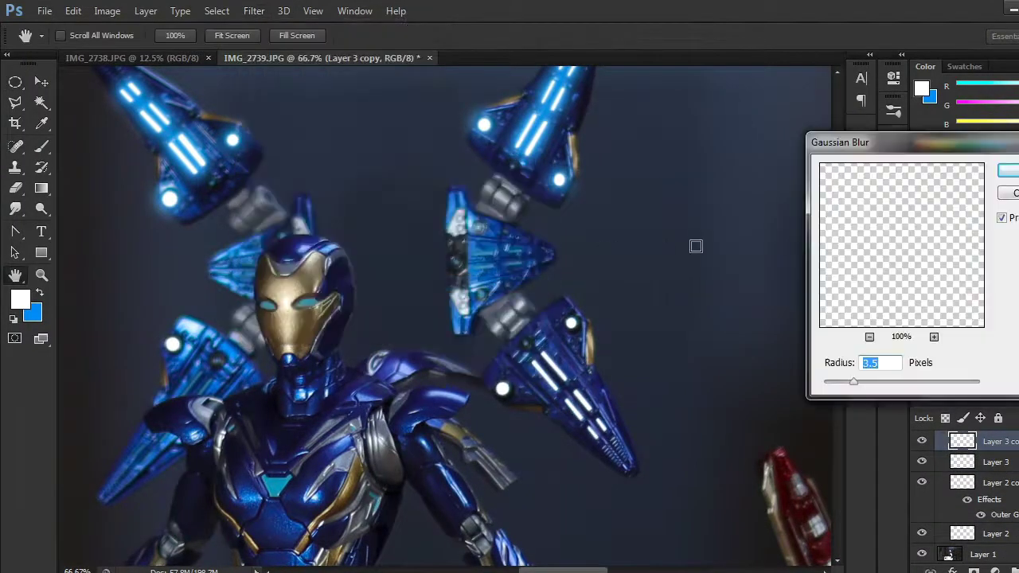
pyautogui.click(1002, 219)
pyautogui.click(1003, 219)
pyautogui.click(1007, 170)
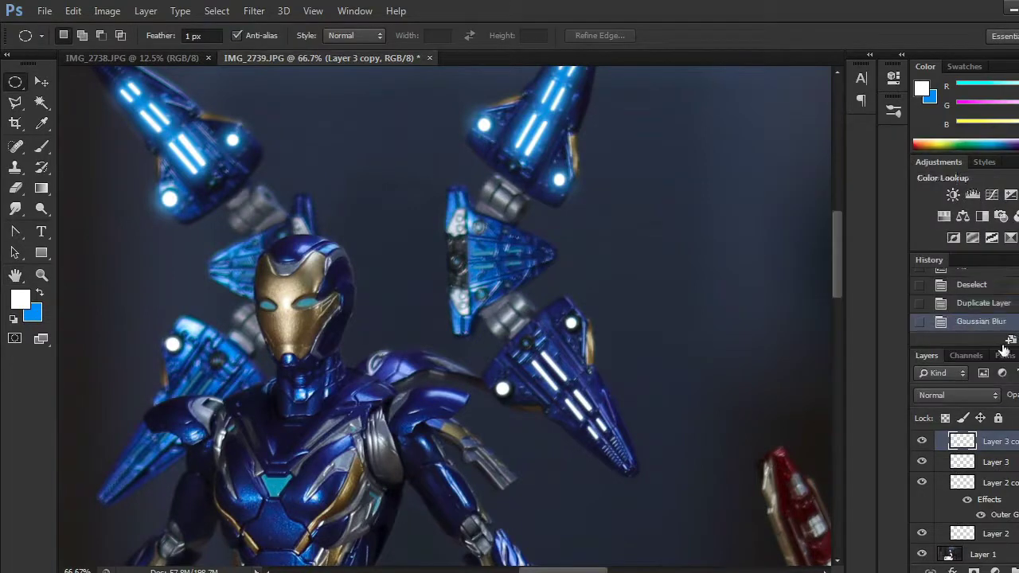
# Step: Copy the layer style from the Layer 2 copy and paste it onto the Layer 3 copy
pyautogui.rightClick(1000, 483)
pyautogui.click(748, 337)
pyautogui.click(1000, 442)
pyautogui.rightClick(981, 448)
pyautogui.click(717, 351)
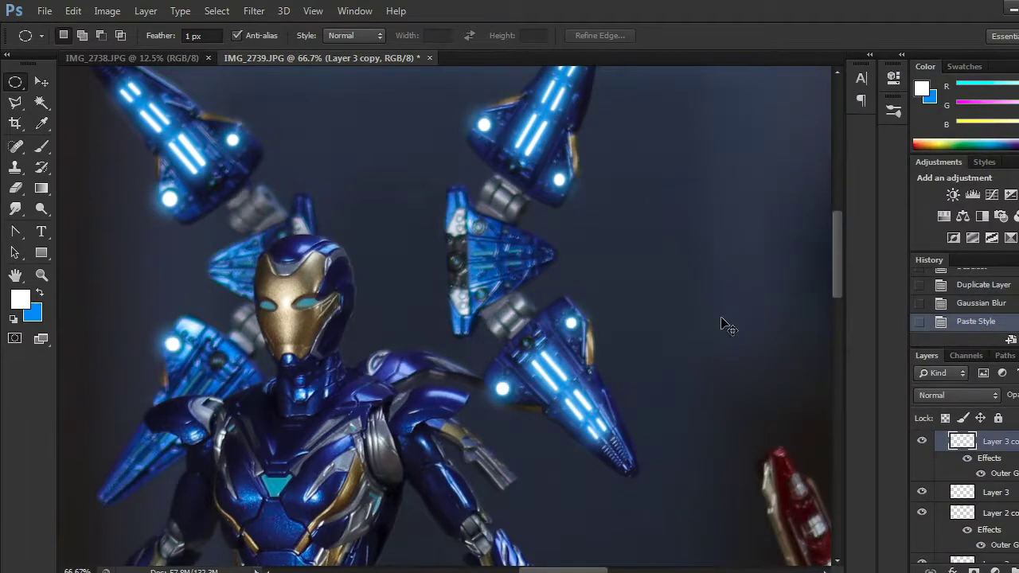
# Step: Collapse Group 1, then create a new group above it with a new empty layer inside
pyautogui.hotkey('ctrl', '-')
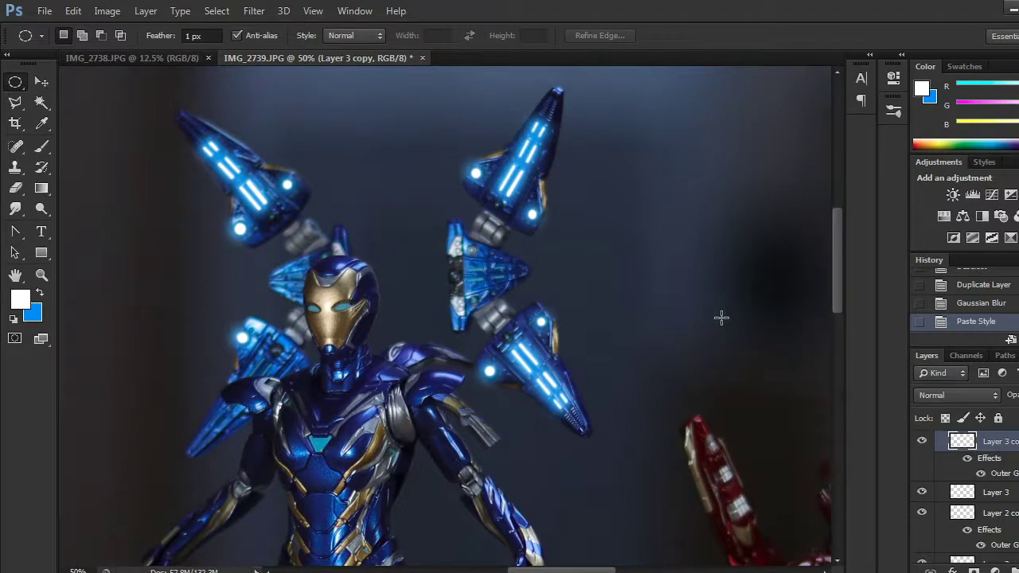
pyautogui.moveTo(664, 281); pyautogui.dragTo(740, 295)
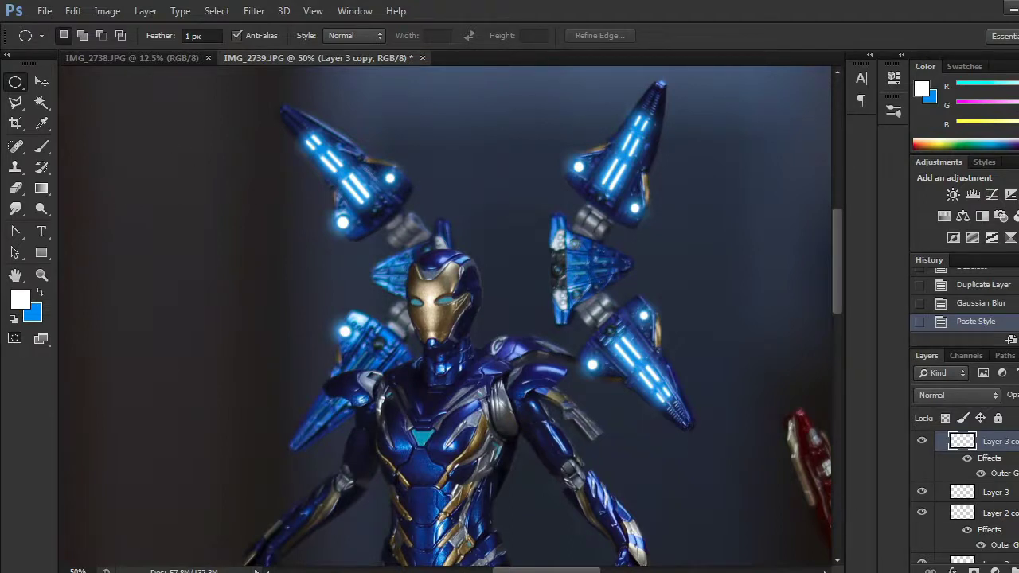
pyautogui.scroll(1, 990, 460)
pyautogui.click(937, 443)
pyautogui.click(940, 441)
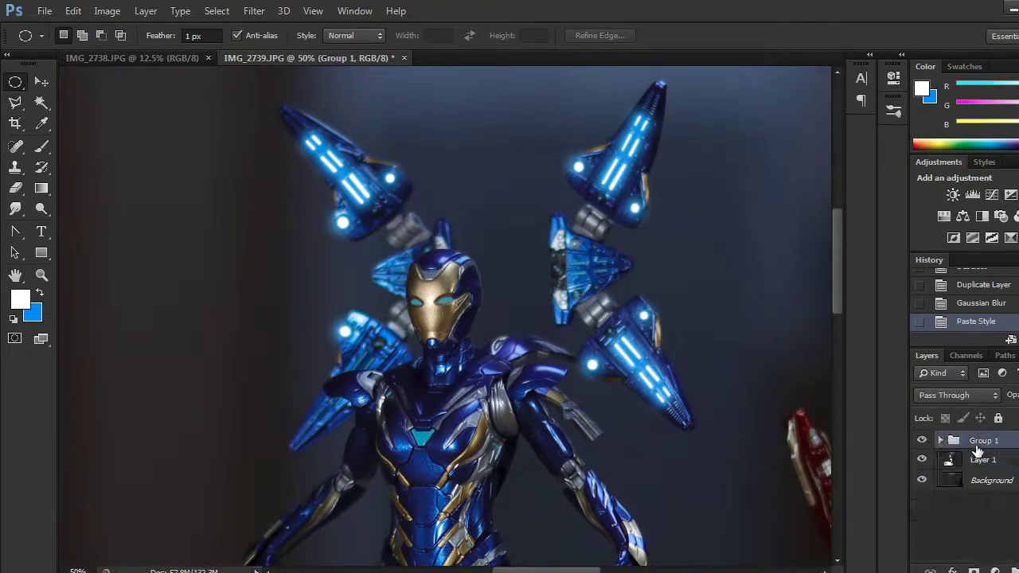
pyautogui.click(1014, 570)
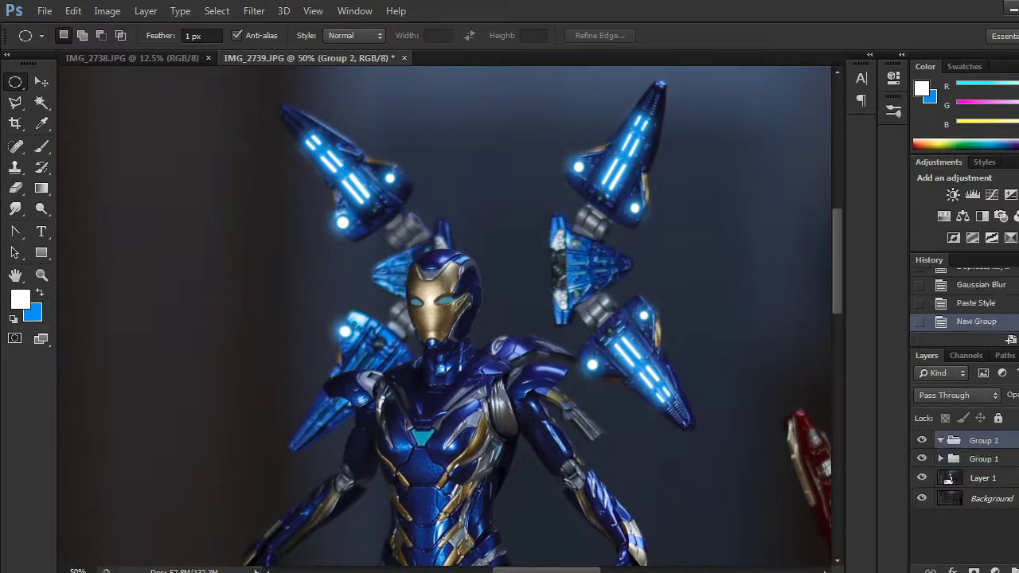
pyautogui.hotkey('ctrl', 'shift', 'alt', 'n')
# Step: Outline a long tapering beam with a jagged far end, extending left from the upper-left wing's light strips, using the Polygonal Lasso
pyautogui.hotkey('ctrl', '-')
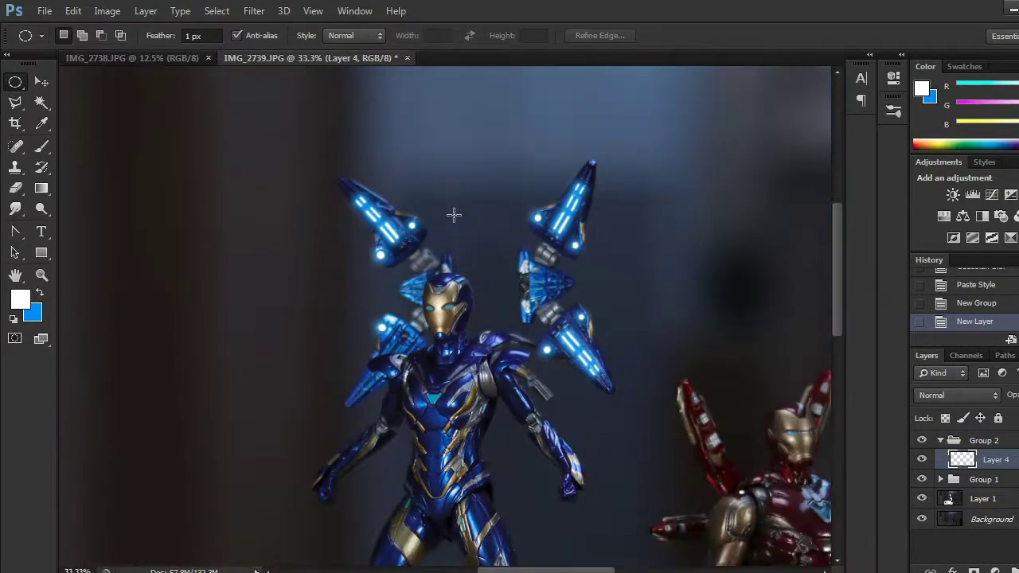
pyautogui.moveTo(458, 257); pyautogui.dragTo(530, 257)
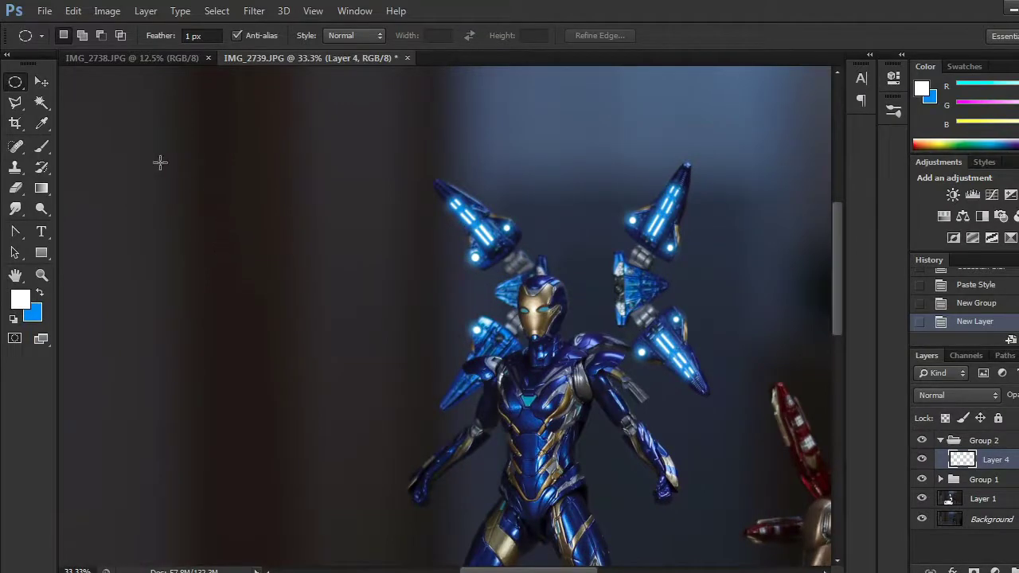
pyautogui.moveTo(15, 102); pyautogui.dragTo(100, 103)
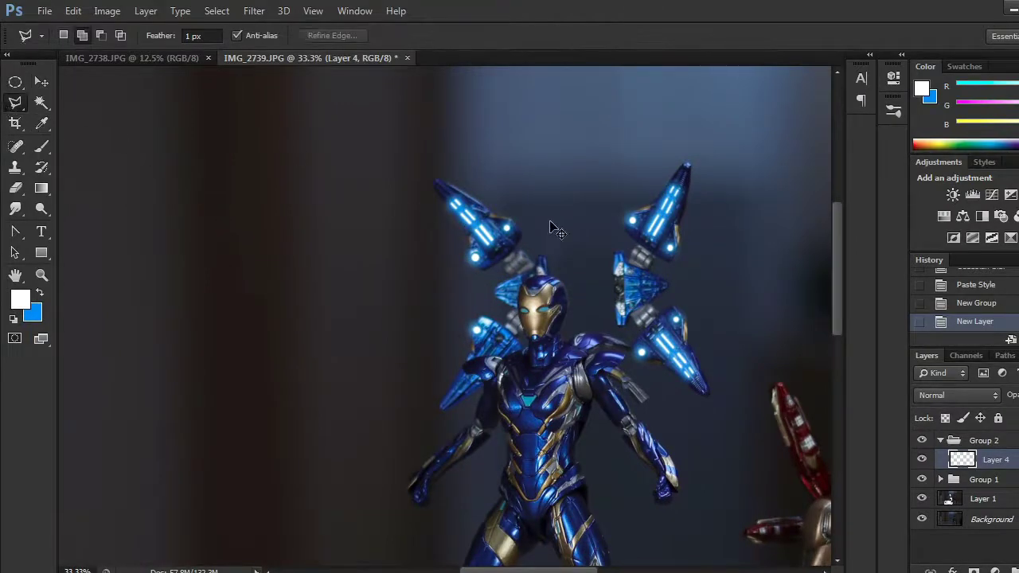
pyautogui.hotkey('ctrl', '+')
pyautogui.hotkey('ctrl', '+')
pyautogui.hotkey('ctrl', '+')
pyautogui.moveTo(556, 231); pyautogui.dragTo(553, 442)
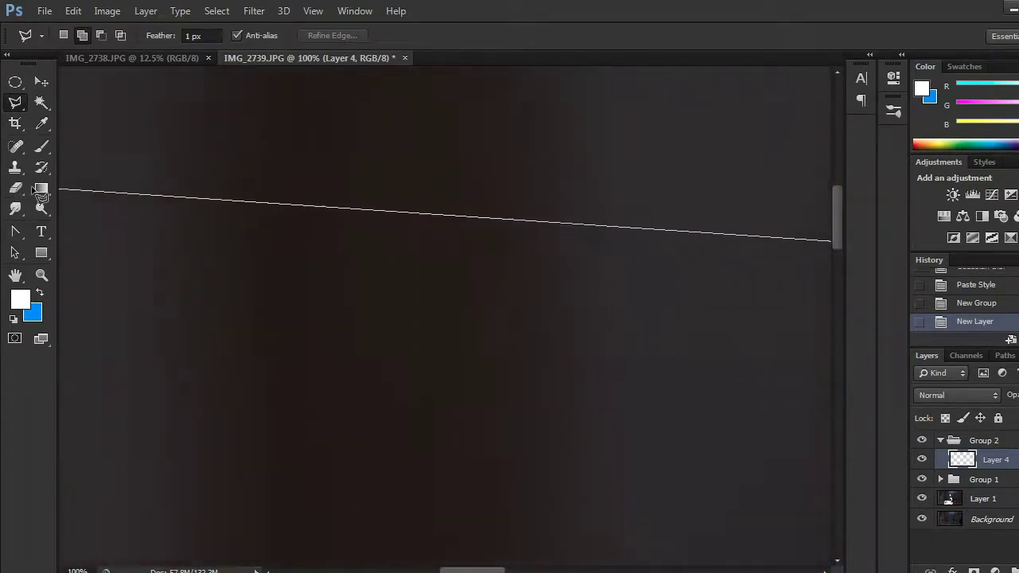
pyautogui.scroll(-4, 33, 191)
pyautogui.scroll(1, 79, 193)
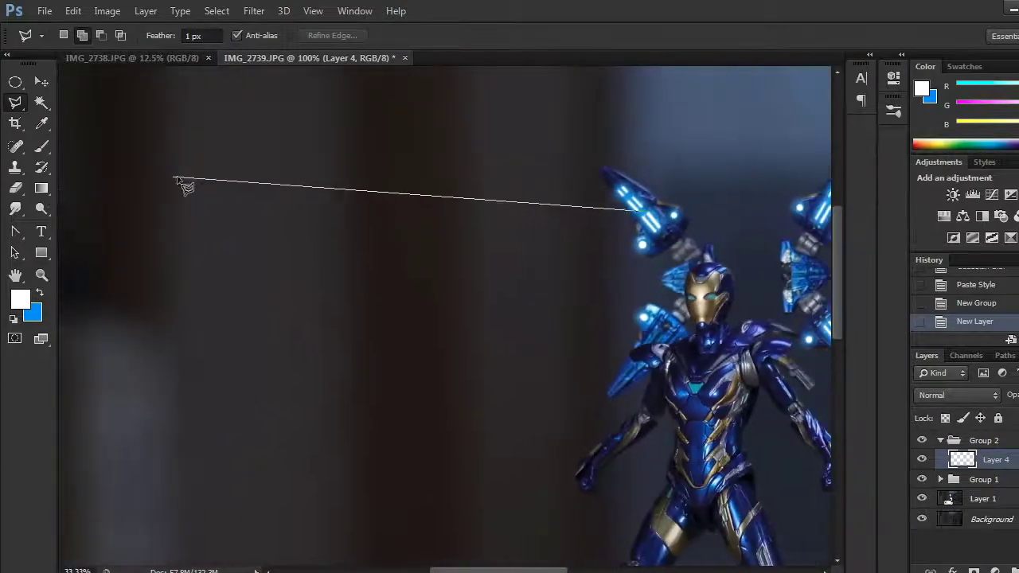
pyautogui.click(120, 188)
pyautogui.moveTo(149, 213); pyautogui.dragTo(134, 225)
pyautogui.click(142, 221)
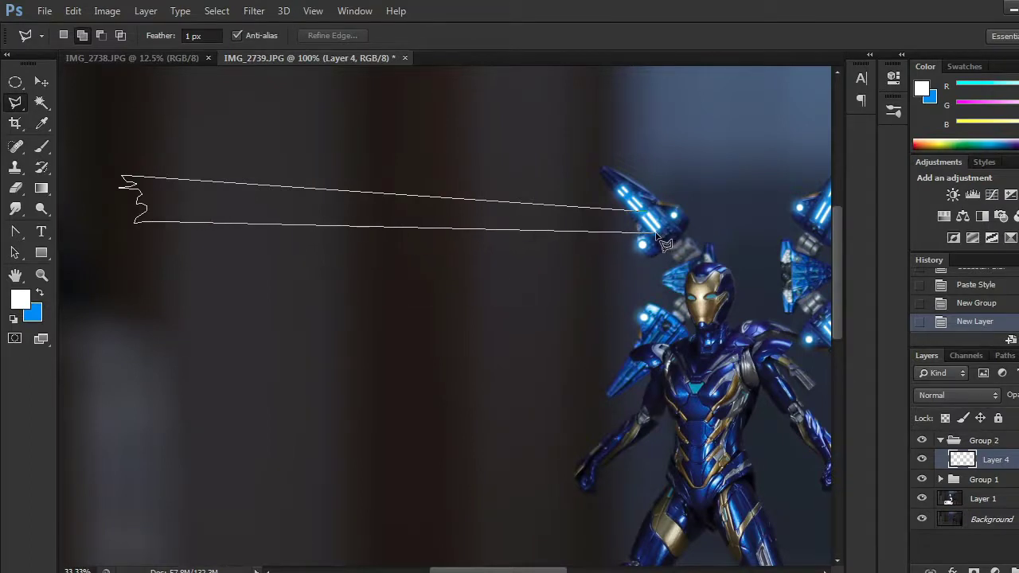
pyautogui.scroll(3, 663, 243)
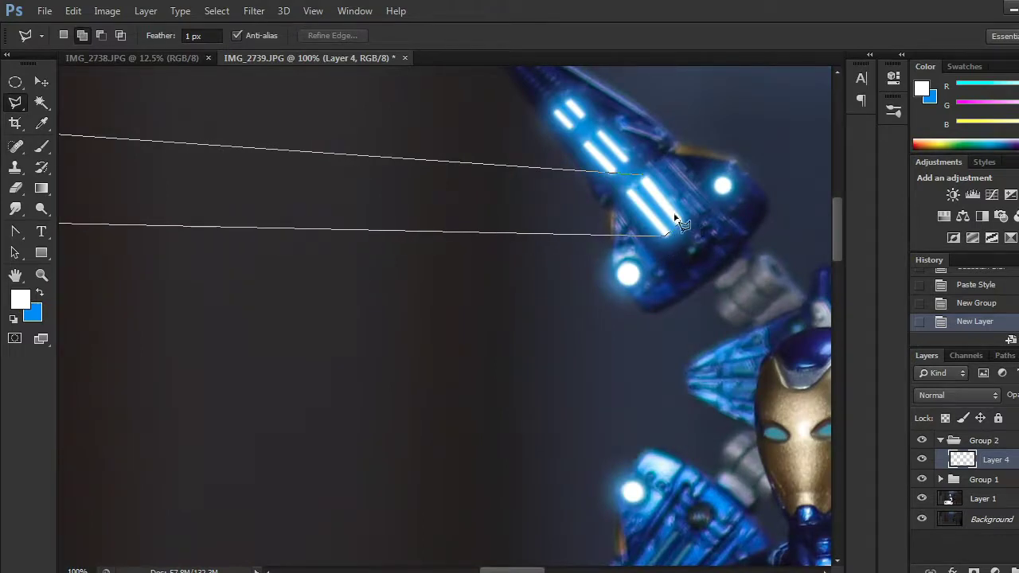
pyautogui.doubleClick(653, 185)
# Step: Fill the beam selection with white on Layer 4 and deselect it
pyautogui.scroll(-2, 747, 195)
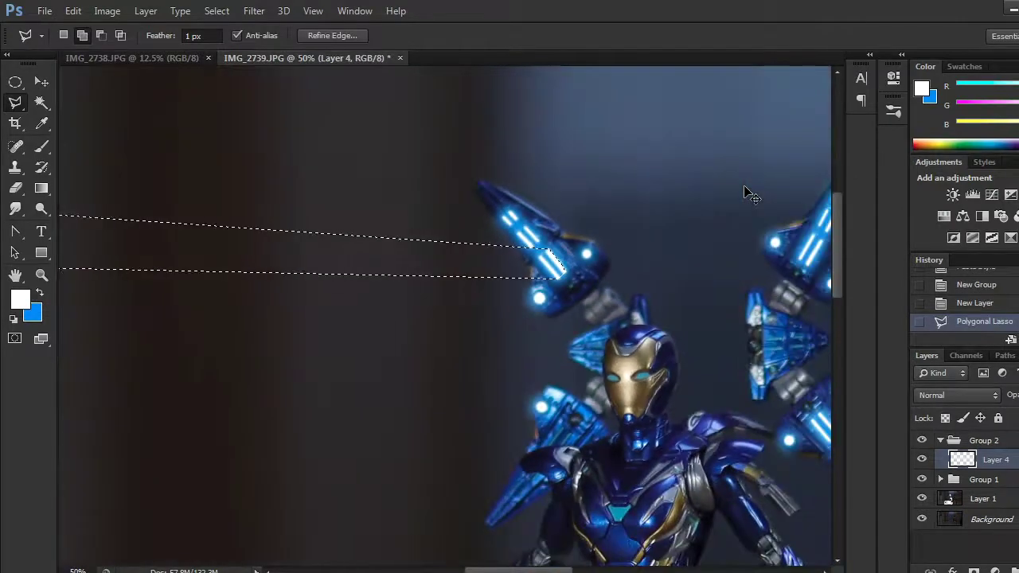
pyautogui.scroll(-1, 746, 194)
pyautogui.moveTo(583, 333); pyautogui.dragTo(665, 320)
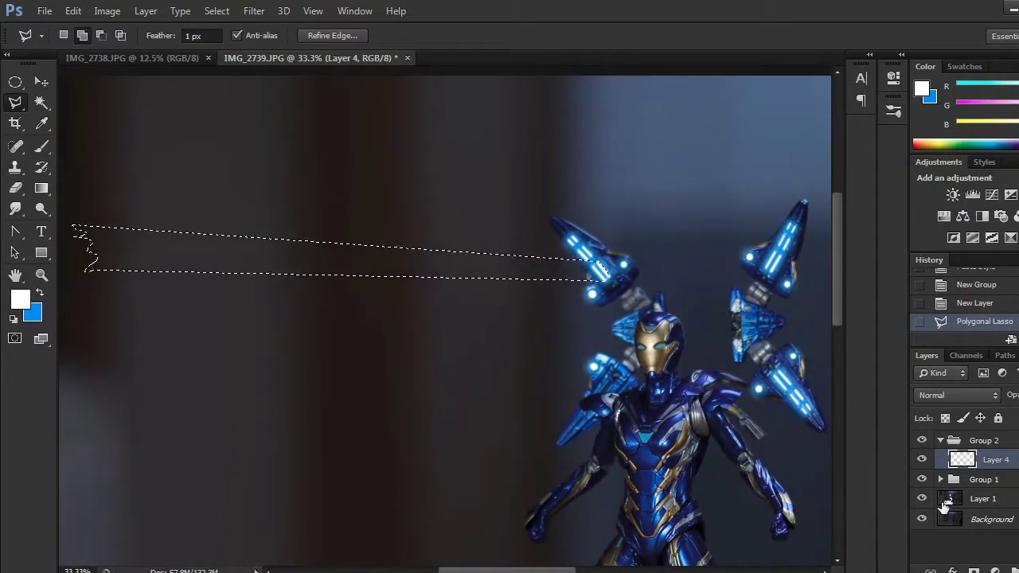
pyautogui.hotkey('alt', 'BackSpace')
pyautogui.hotkey('ctrl', 'd')
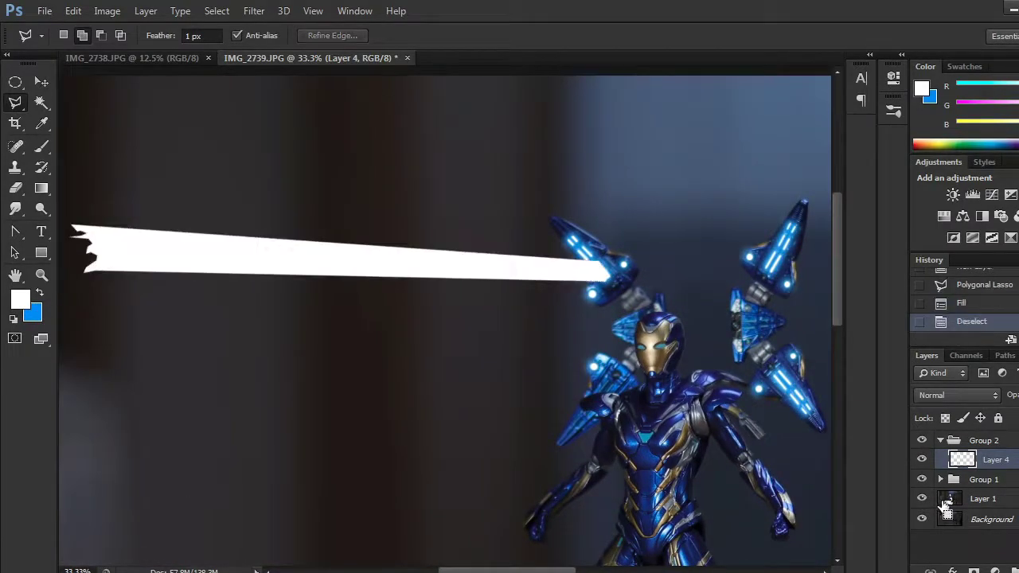
# Step: Duplicate Layer 4 containing the white beam
pyautogui.moveTo(604, 389); pyautogui.dragTo(591, 348)
pyautogui.moveTo(1010, 460); pyautogui.dragTo(995, 571)
pyautogui.click(254, 10)
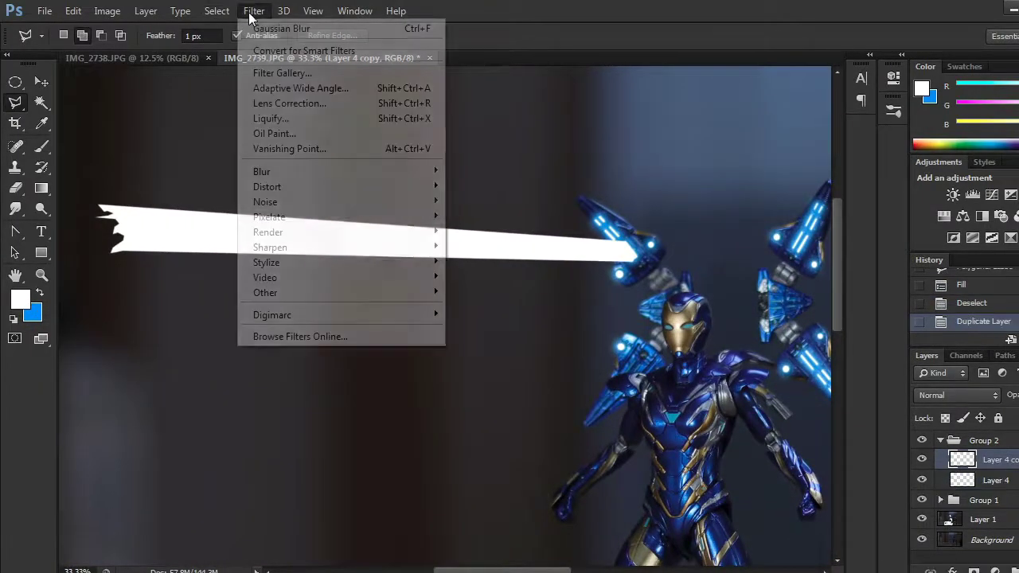
pyautogui.moveTo(409, 173)
pyautogui.click(487, 283)
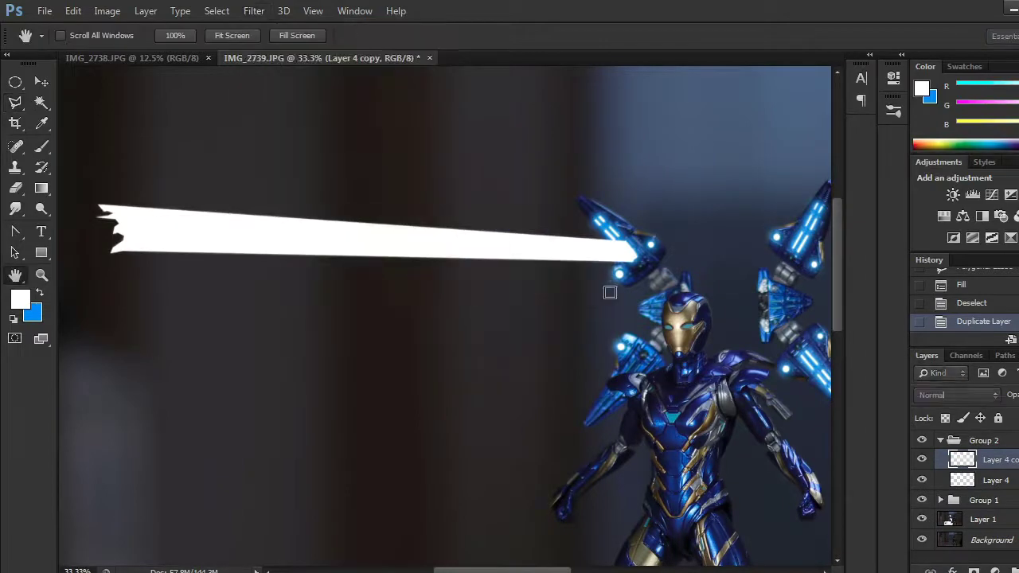
pyautogui.moveTo(858, 381); pyautogui.dragTo(887, 381)
pyautogui.click(1003, 217)
pyautogui.click(1003, 218)
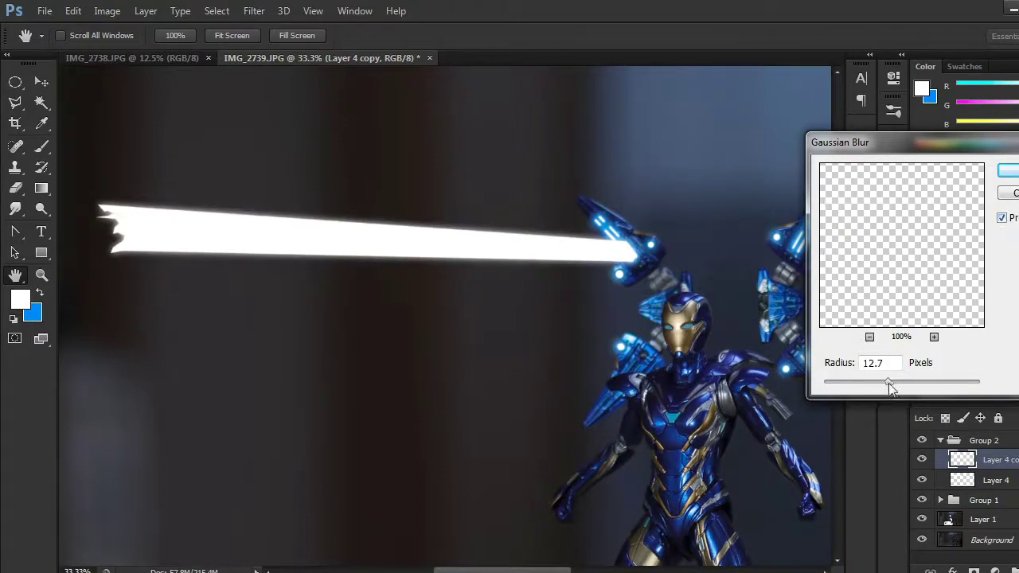
pyautogui.moveTo(897, 380); pyautogui.dragTo(894, 381)
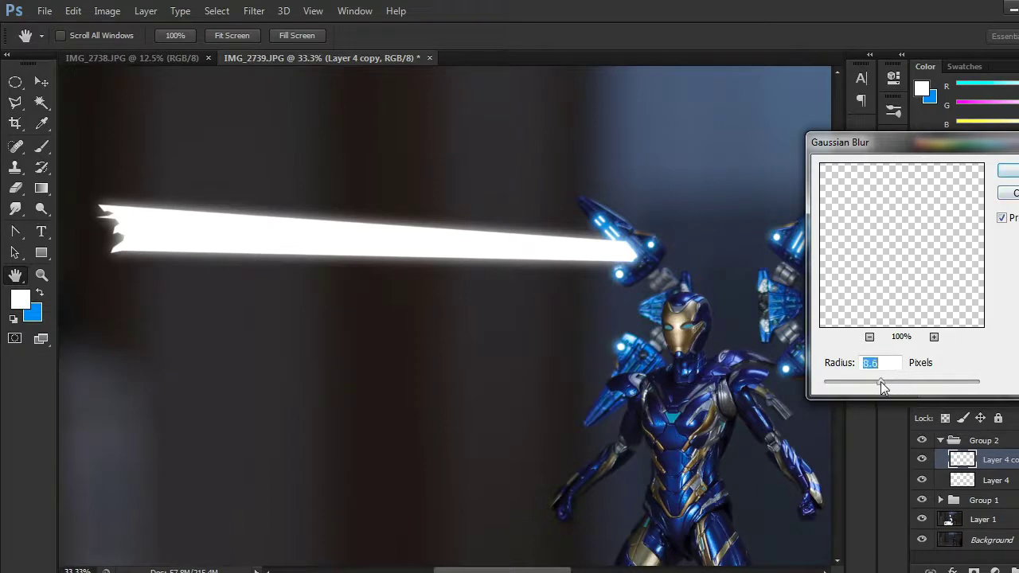
pyautogui.click(919, 486)
pyautogui.click(1009, 193)
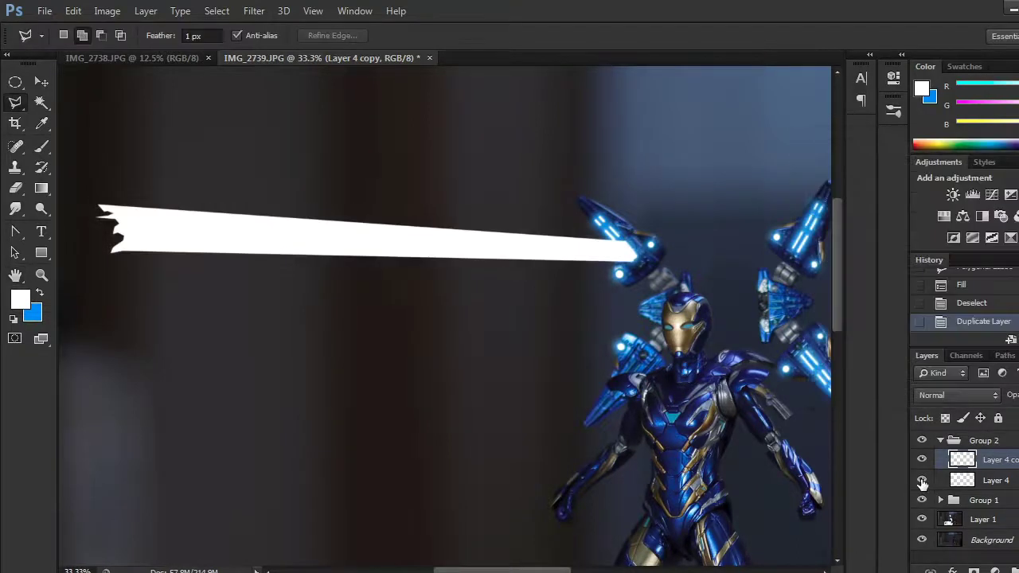
# Step: Hide Layer 4 and apply a Gaussian Blur to the beam on the Layer 4 copy
pyautogui.click(922, 483)
pyautogui.click(928, 485)
pyautogui.click(978, 462)
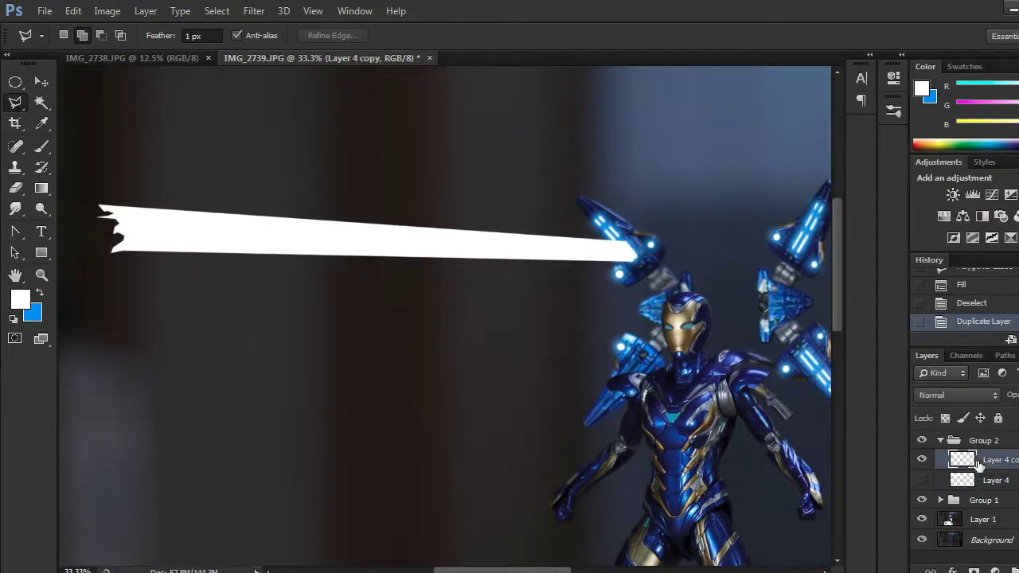
pyautogui.click(266, 16)
pyautogui.moveTo(299, 169)
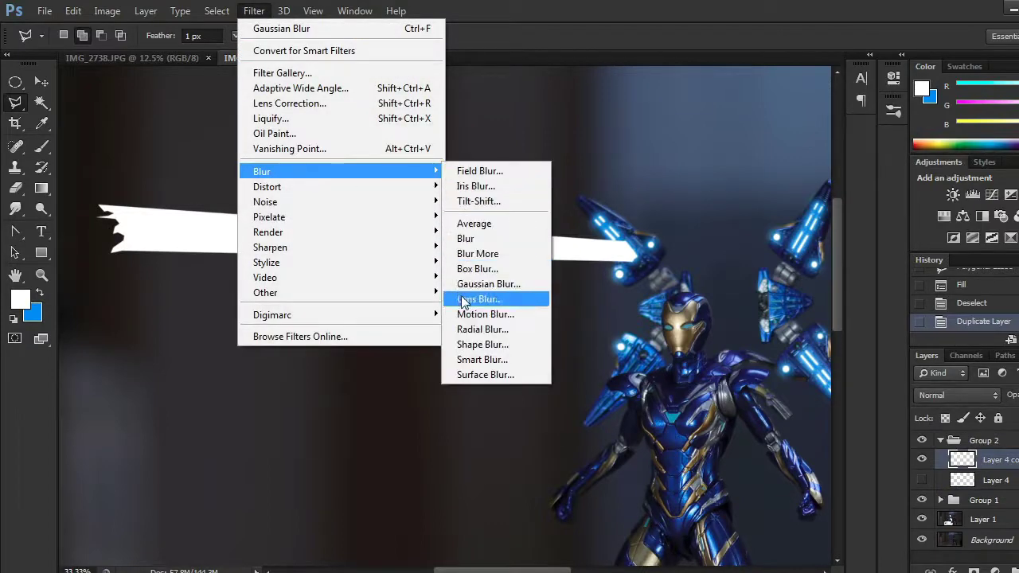
pyautogui.click(461, 286)
pyautogui.moveTo(855, 385); pyautogui.dragTo(890, 383)
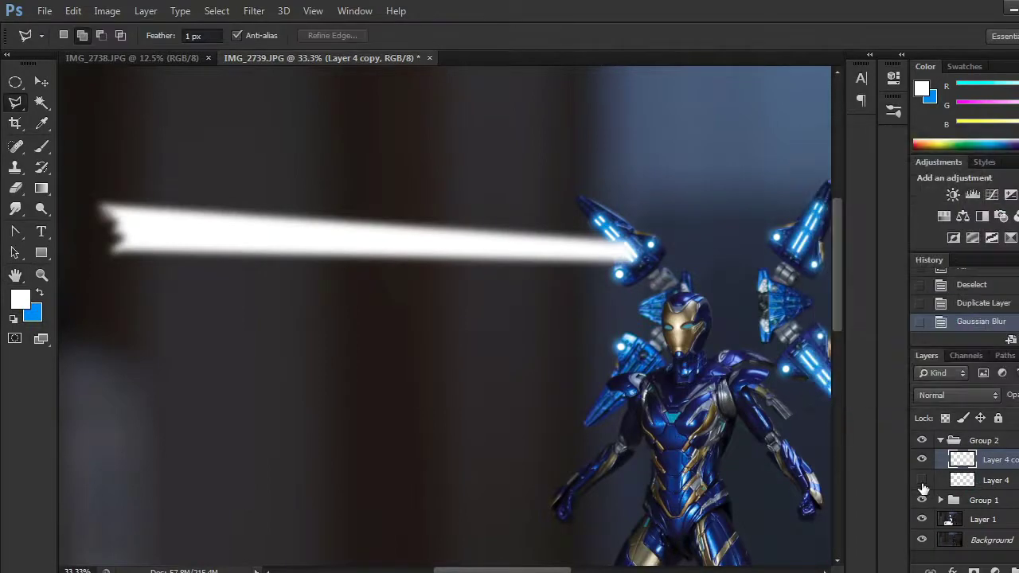
# Step: Add an Outer Glow effect to the Layer 4 copy and set its colour to bright blue
pyautogui.click(951, 571)
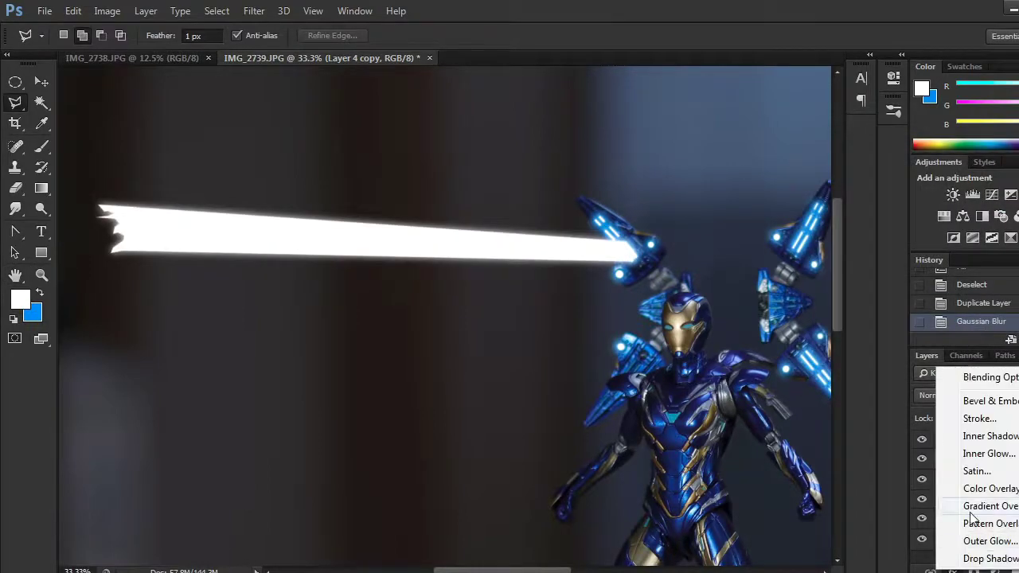
pyautogui.click(978, 545)
pyautogui.moveTo(717, 233); pyautogui.dragTo(746, 188)
pyautogui.click(778, 300)
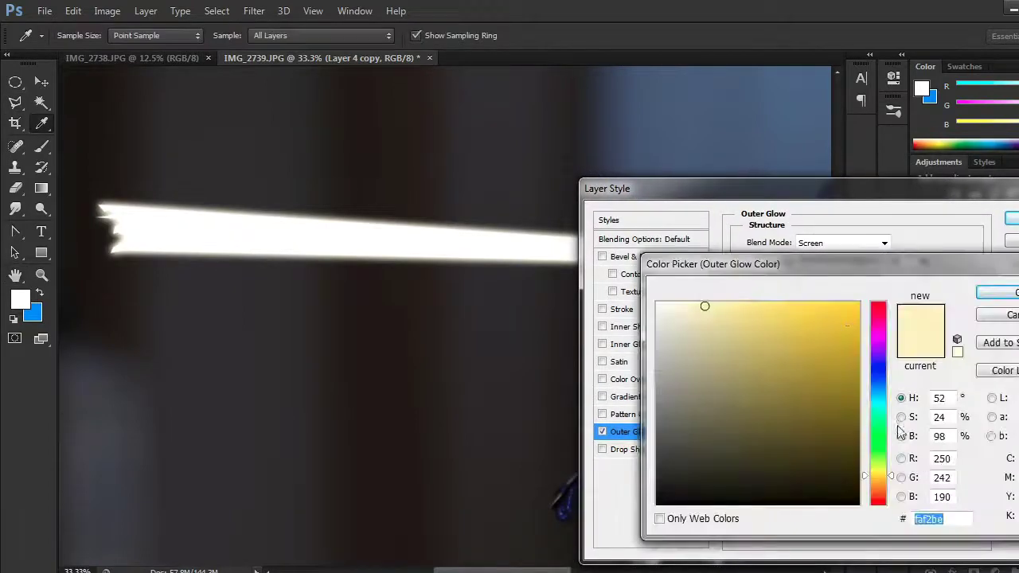
pyautogui.click(878, 389)
pyautogui.moveTo(884, 387); pyautogui.dragTo(892, 387)
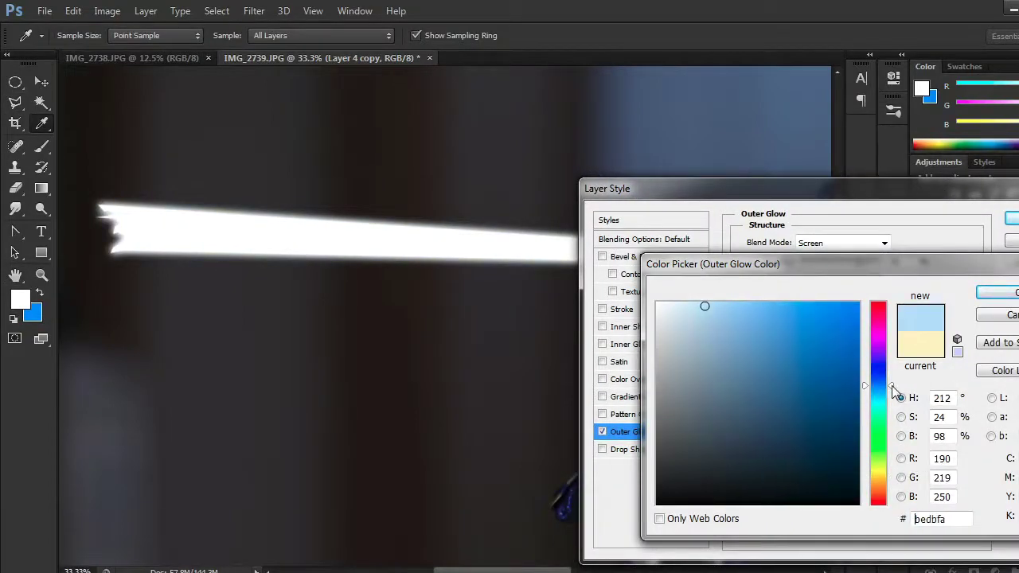
pyautogui.click(821, 306)
pyautogui.click(997, 292)
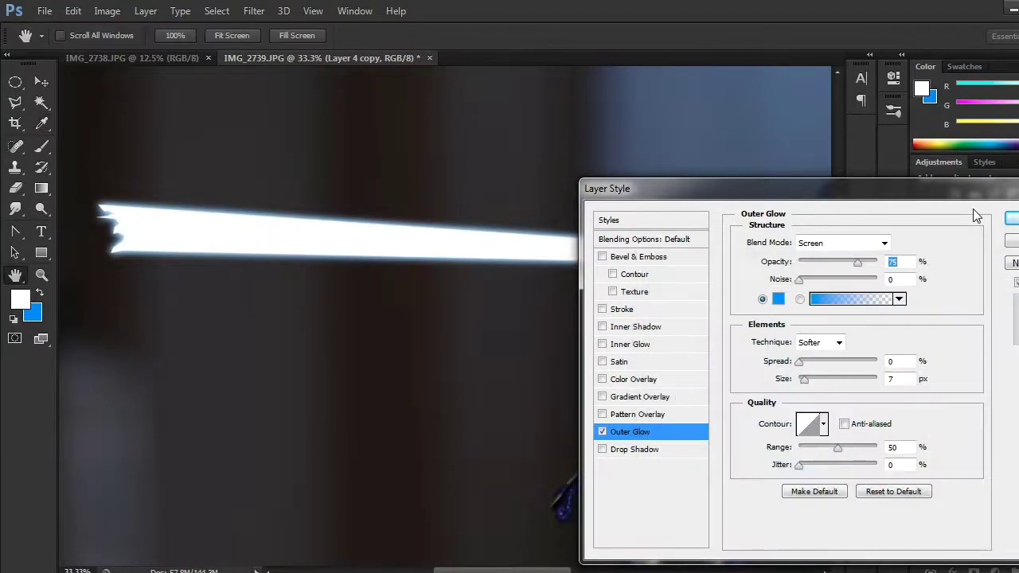
# Step: Set the outer glow to 94% opacity, 1% spread, 144 px size and 78% range, with anti-aliasing on
pyautogui.moveTo(858, 264); pyautogui.dragTo(865, 265)
pyautogui.click(805, 362)
pyautogui.moveTo(805, 379)
pyautogui.mouseDown()
pyautogui.moveTo(832, 382)
pyautogui.moveTo(811, 363)
pyautogui.mouseUp()
pyautogui.moveTo(838, 447); pyautogui.dragTo(865, 447)
pyautogui.click(844, 423)
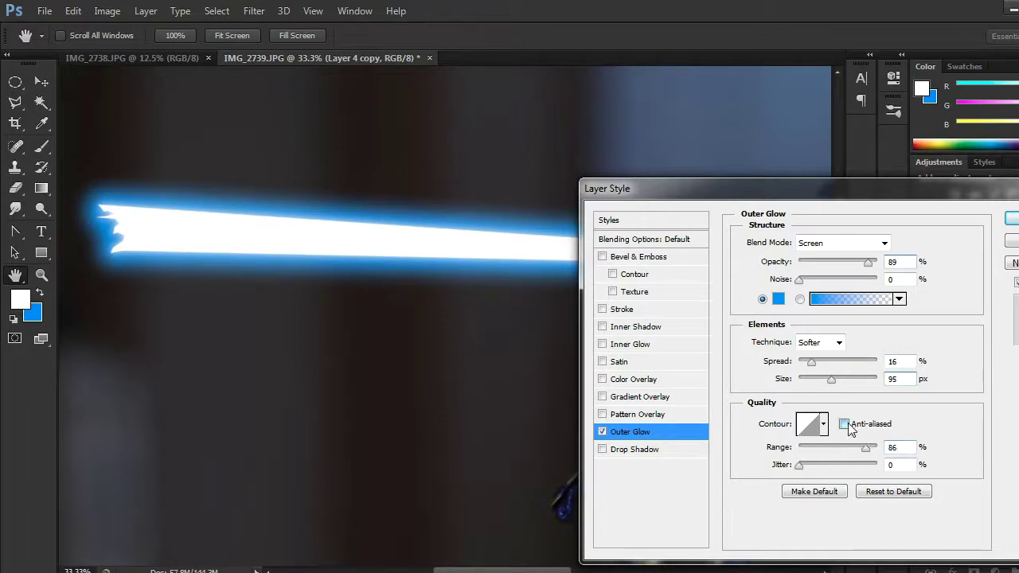
pyautogui.moveTo(892, 189); pyautogui.dragTo(918, 215)
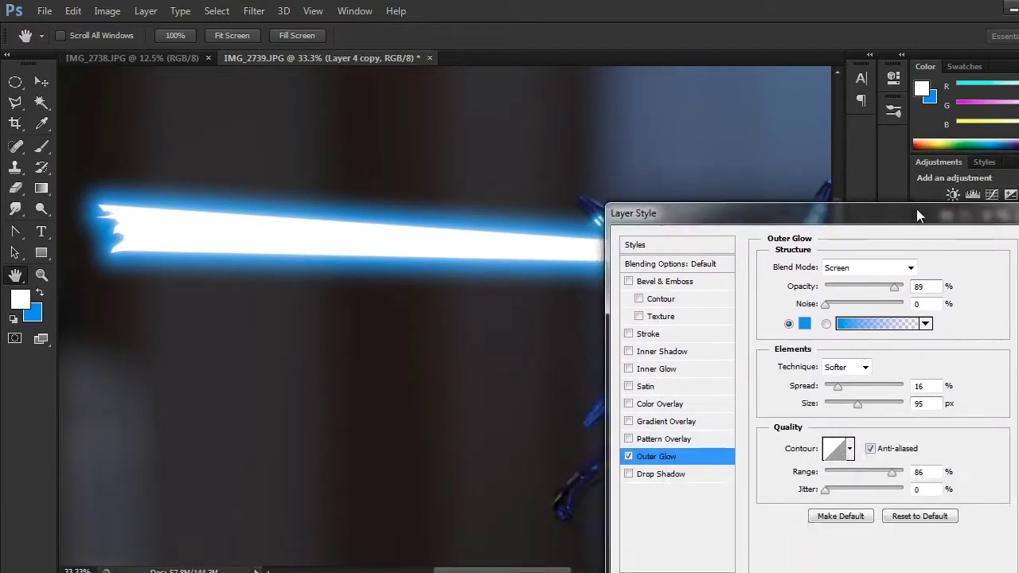
pyautogui.moveTo(858, 403)
pyautogui.mouseDown()
pyautogui.moveTo(876, 405)
pyautogui.moveTo(823, 386)
pyautogui.moveTo(872, 404)
pyautogui.mouseUp()
pyautogui.moveTo(892, 472); pyautogui.dragTo(888, 476)
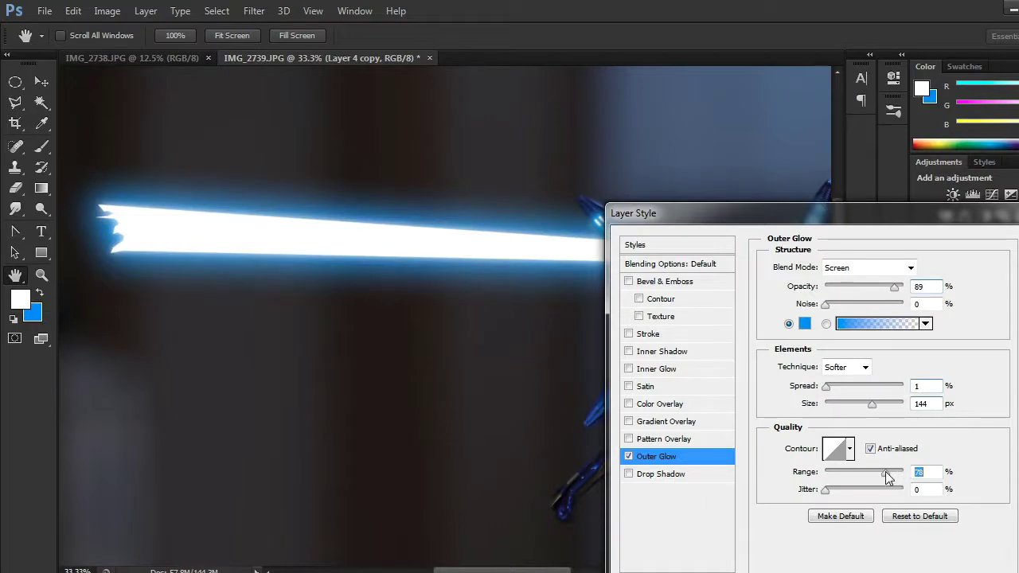
pyautogui.moveTo(895, 295); pyautogui.dragTo(903, 298)
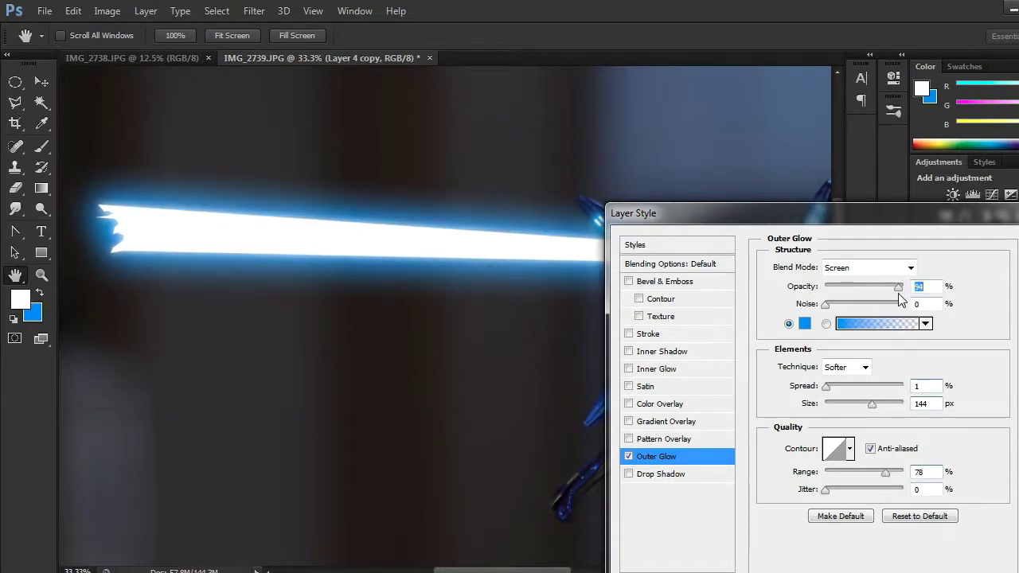
# Step: Leave Inner Shadow off and enable an Inner Glow with the blue colour 2089f5
pyautogui.click(693, 355)
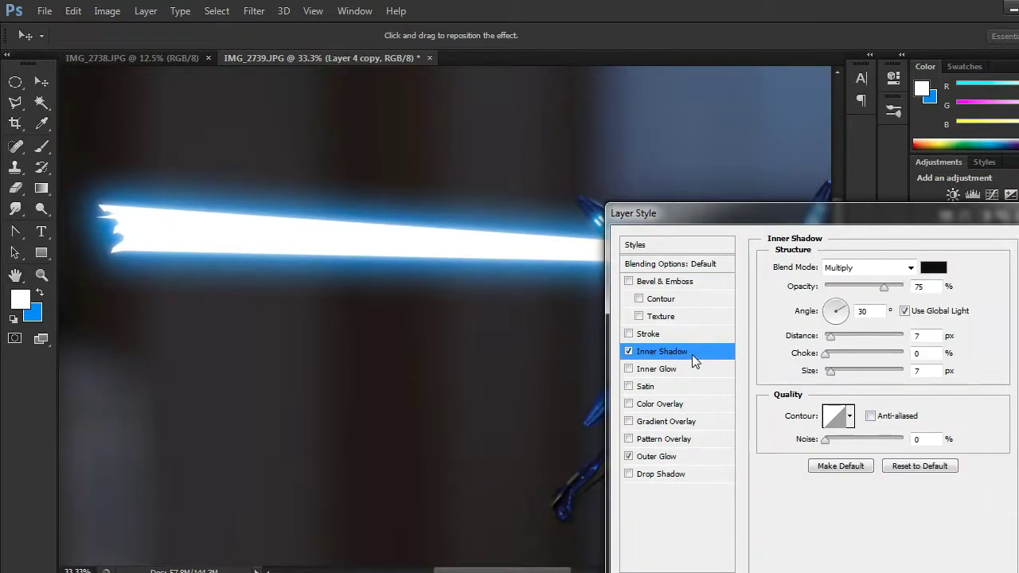
pyautogui.click(629, 351)
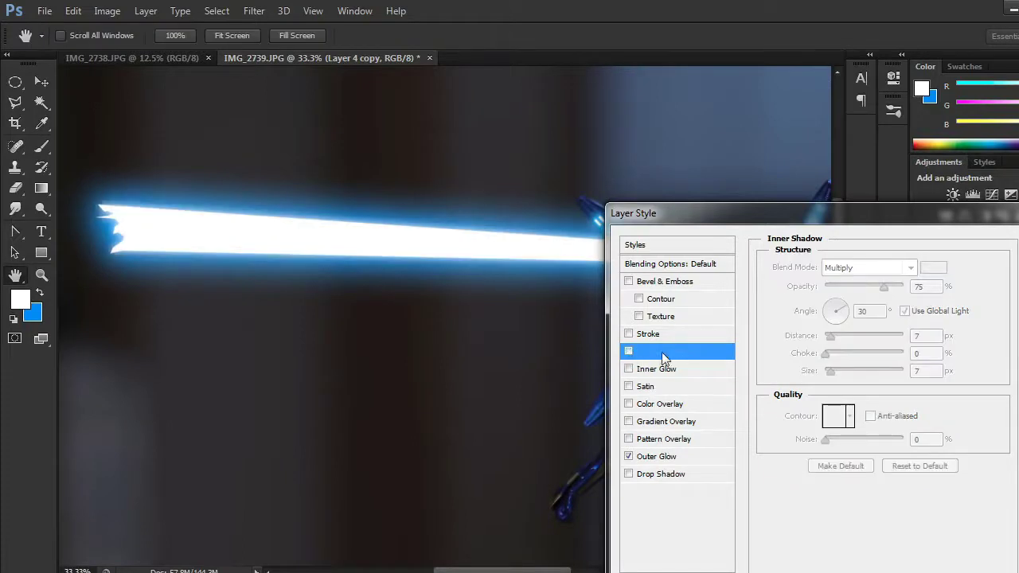
pyautogui.click(658, 370)
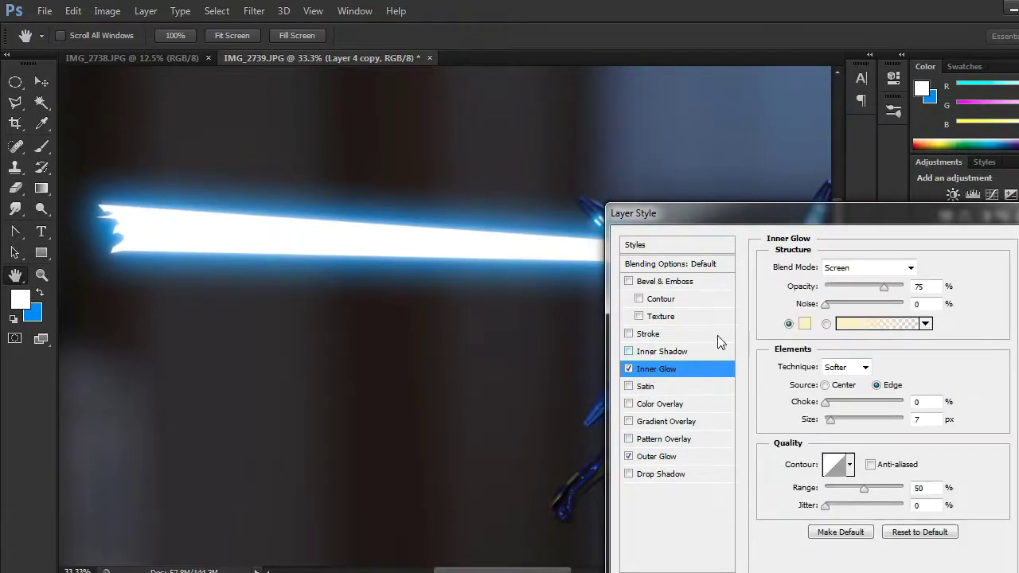
pyautogui.click(804, 323)
pyautogui.moveTo(879, 382); pyautogui.dragTo(880, 386)
pyautogui.click(833, 310)
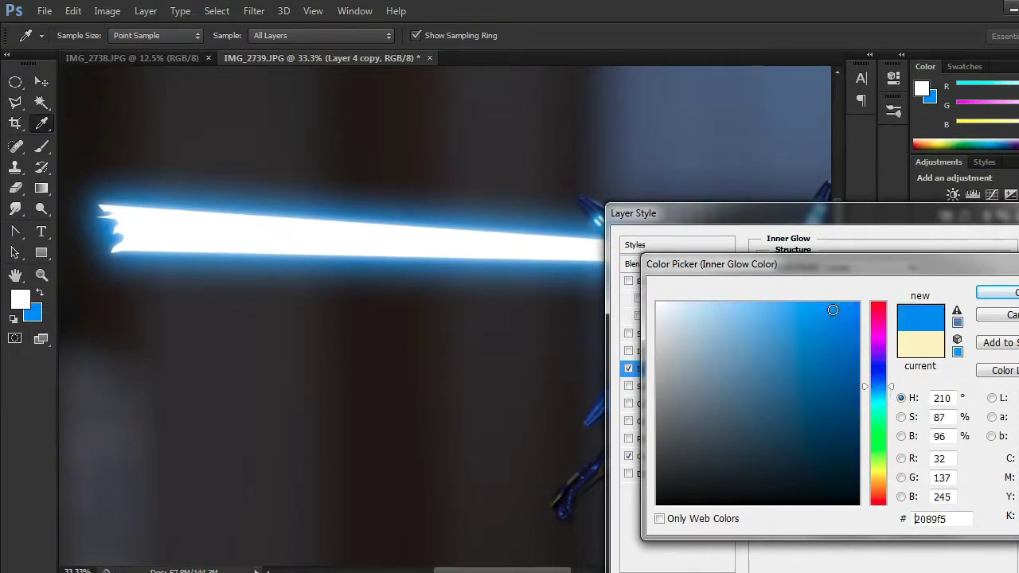
pyautogui.click(997, 293)
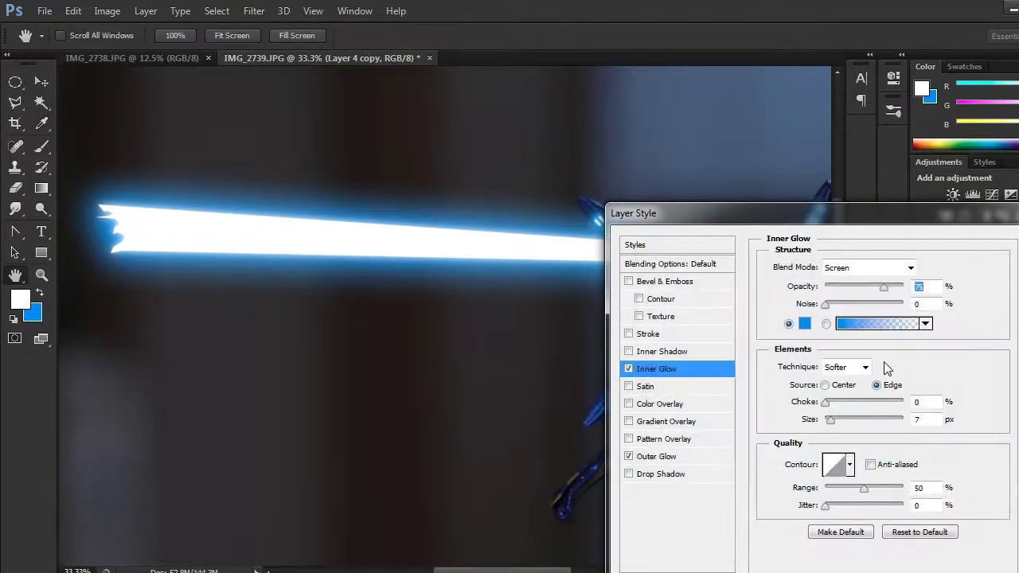
# Step: Set the inner glow to 4% choke, 90 px size and 69% range from the edge, with anti-aliasing on
pyautogui.moveTo(833, 426); pyautogui.dragTo(830, 402)
pyautogui.click(870, 464)
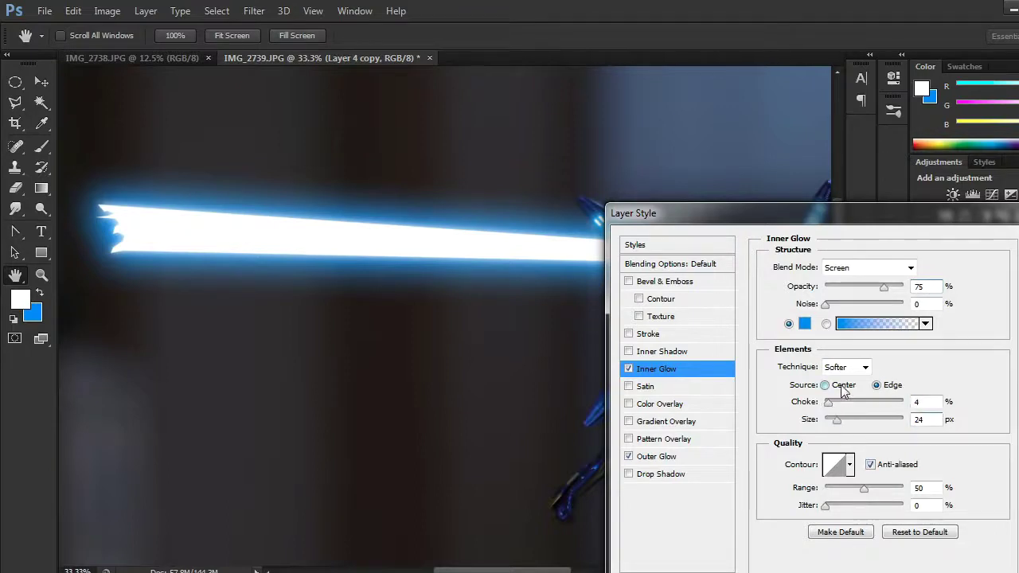
pyautogui.click(877, 385)
pyautogui.moveTo(838, 420); pyautogui.dragTo(858, 427)
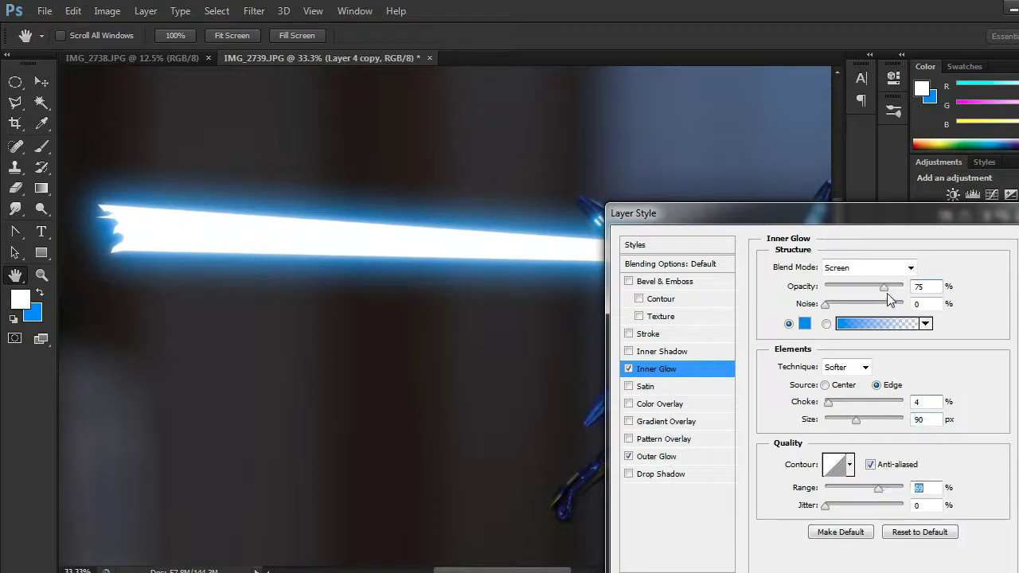
# Step: Change the inner glow's blend mode to Normal and reduce its size to 35 px
pyautogui.click(911, 267)
pyautogui.click(874, 8)
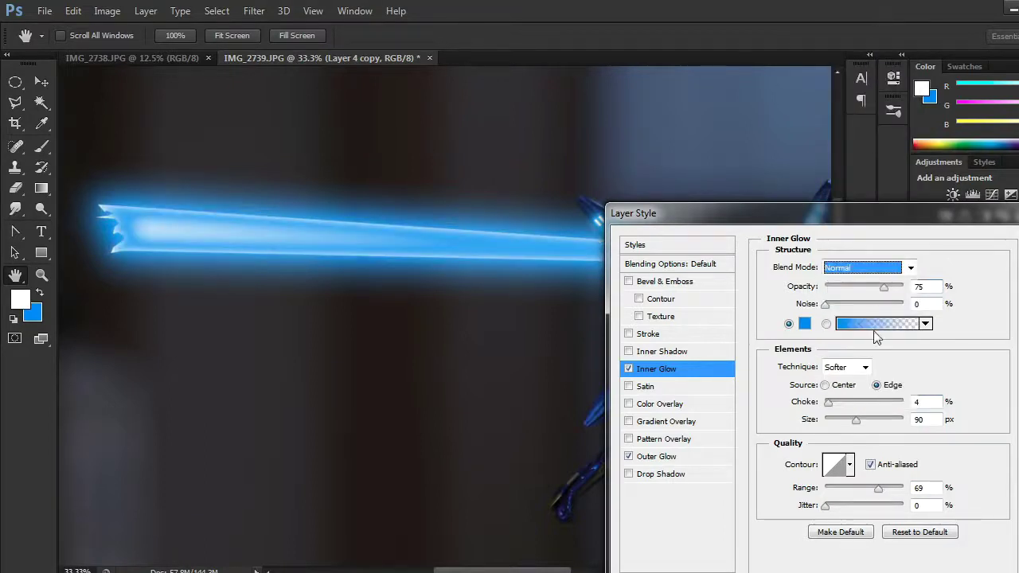
pyautogui.moveTo(857, 420)
pyautogui.mouseDown()
pyautogui.moveTo(862, 428)
pyautogui.moveTo(842, 427)
pyautogui.mouseUp()
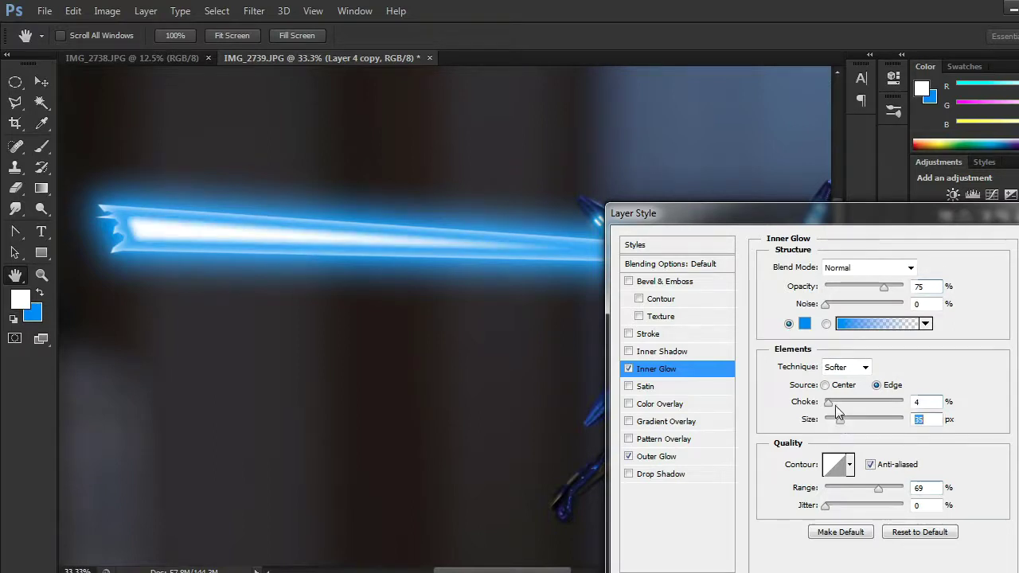
# Step: Try the inner glow at 98% opacity with a size of 9 px from the edge and an adjusted range
pyautogui.moveTo(879, 487); pyautogui.dragTo(916, 502)
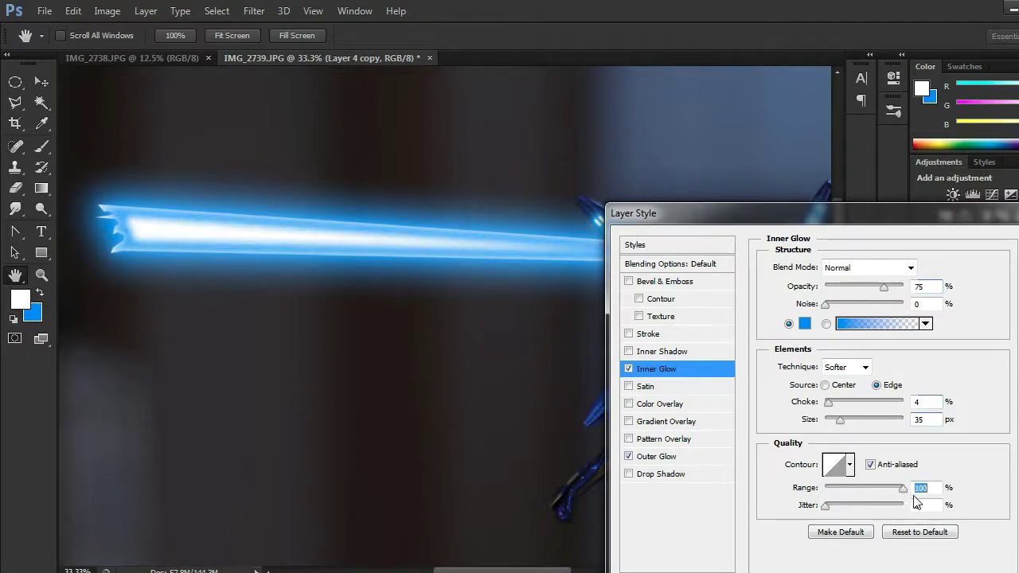
pyautogui.click(826, 385)
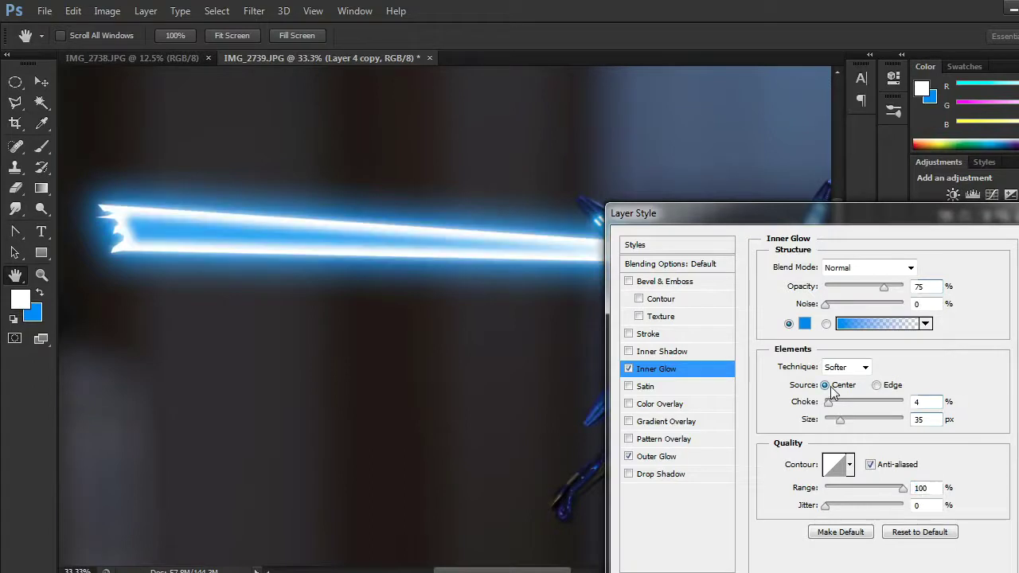
pyautogui.click(890, 385)
pyautogui.moveTo(843, 422); pyautogui.dragTo(832, 422)
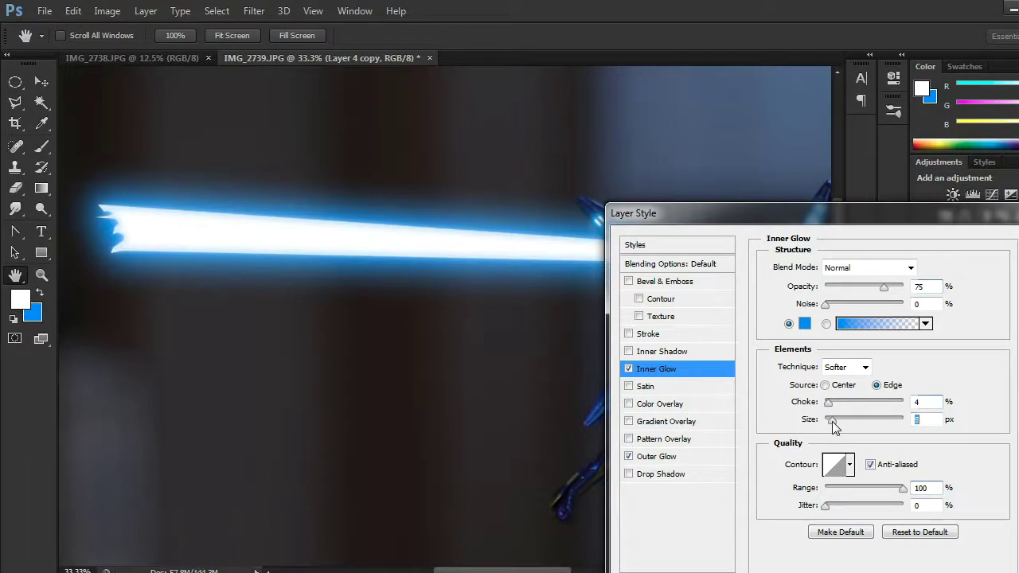
pyautogui.moveTo(903, 490); pyautogui.dragTo(865, 484)
pyautogui.moveTo(884, 286); pyautogui.dragTo(902, 289)
# Step: Turn off the Inner Glow effect and apply the layer style with only the Outer Glow enabled
pyautogui.moveTo(923, 219); pyautogui.dragTo(857, 357)
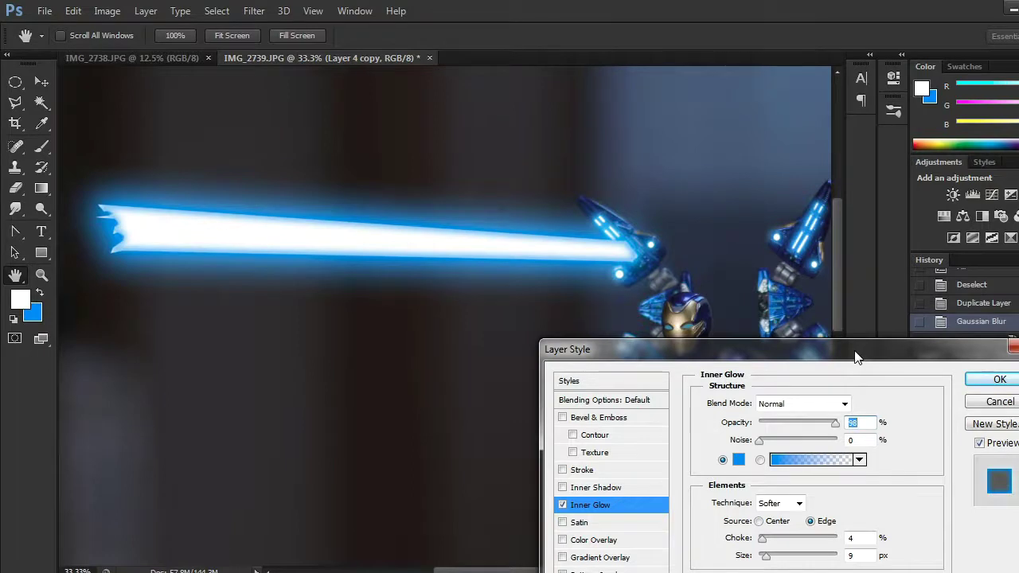
pyautogui.hotkey('ctrl', '-')
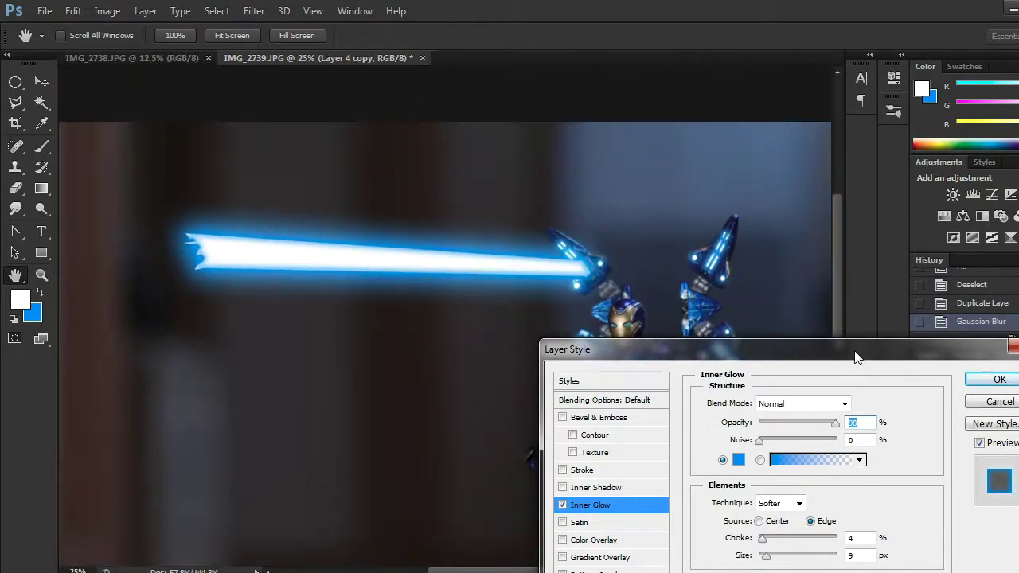
pyautogui.click(563, 505)
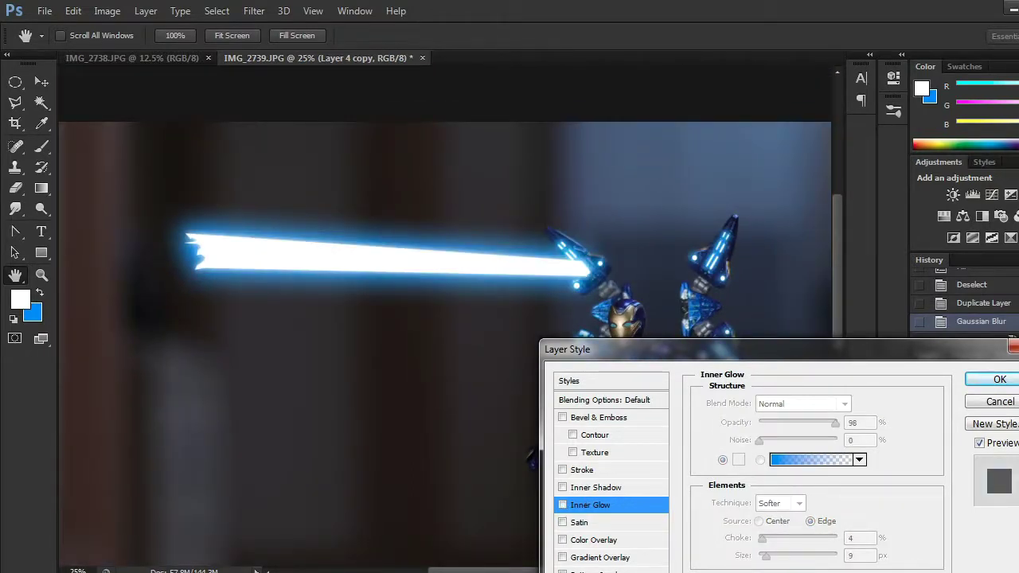
pyautogui.click(994, 385)
# Step: Add a new empty layer above the glowing beam's layer, Layer 4 copy
pyautogui.moveTo(727, 319); pyautogui.dragTo(618, 195)
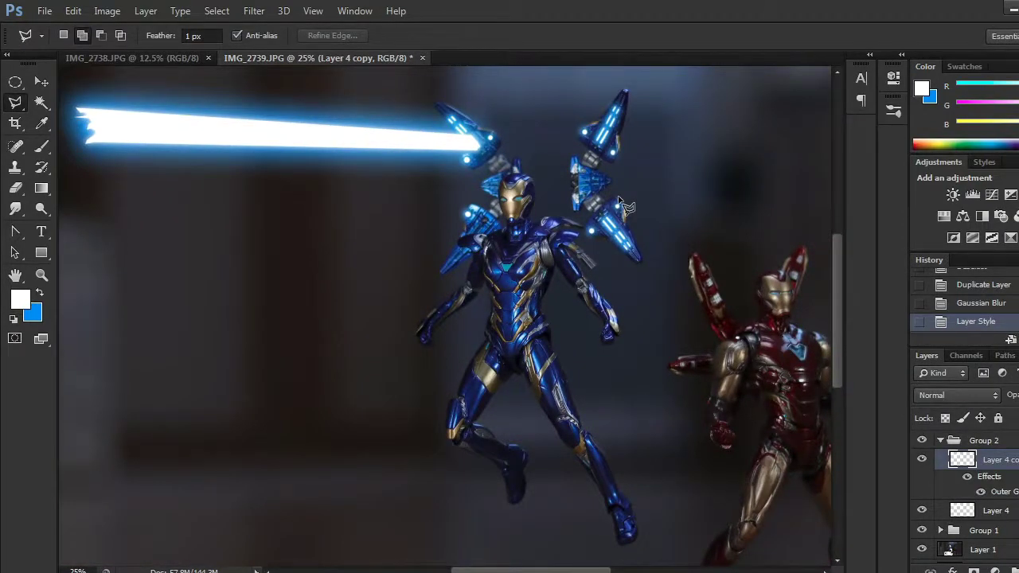
pyautogui.scroll(3, 676, 209)
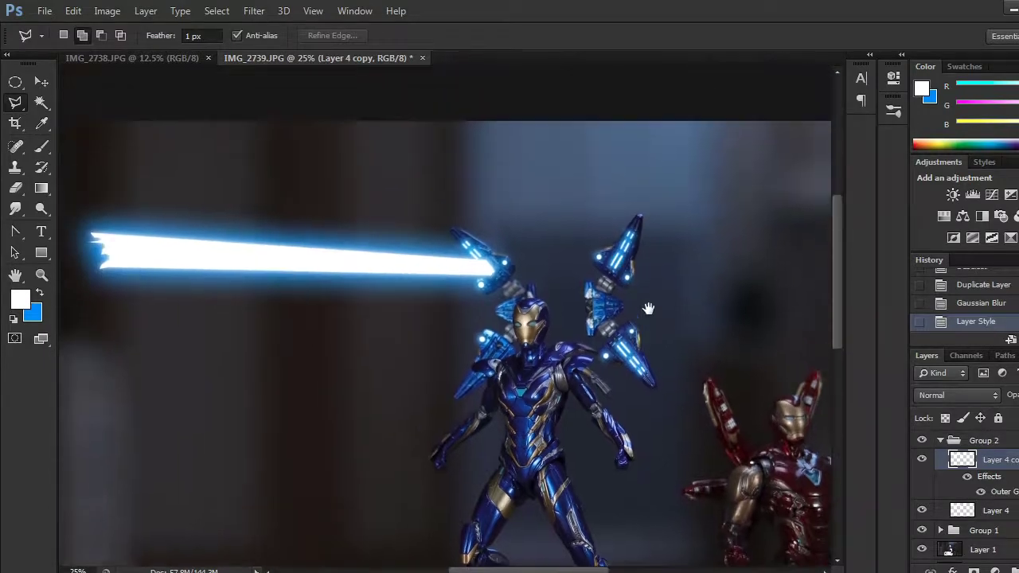
pyautogui.hotkey('ctrl', '+')
pyautogui.hotkey('ctrl', '+')
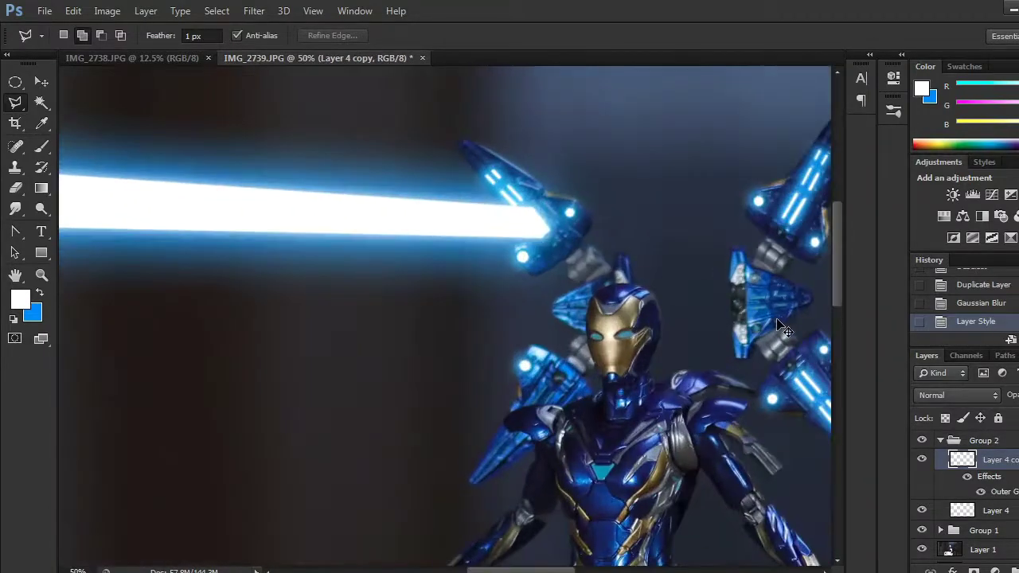
pyautogui.moveTo(711, 280); pyautogui.dragTo(599, 303)
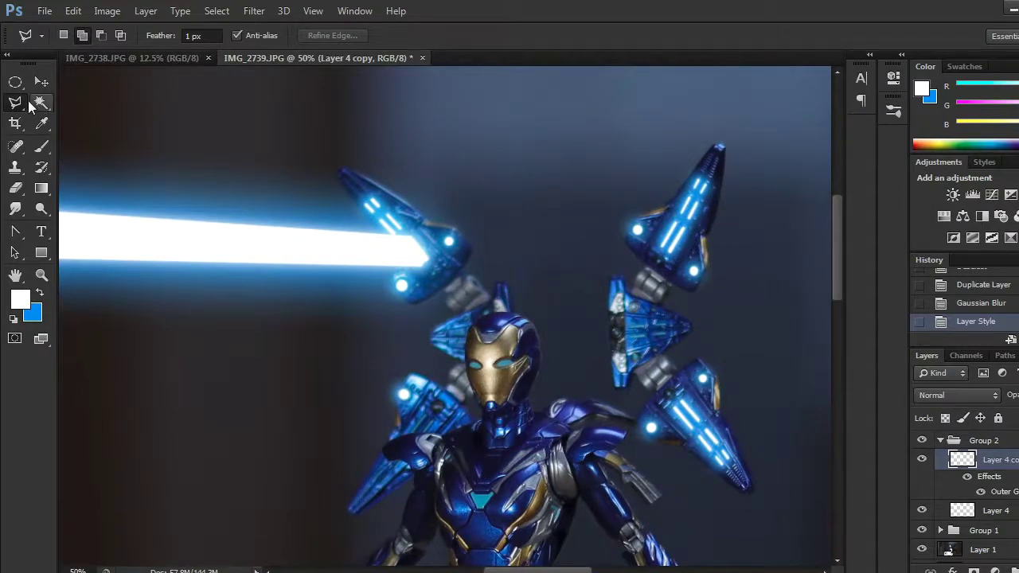
pyautogui.hotkey('ctrl', 'shift', 'alt', 'n')
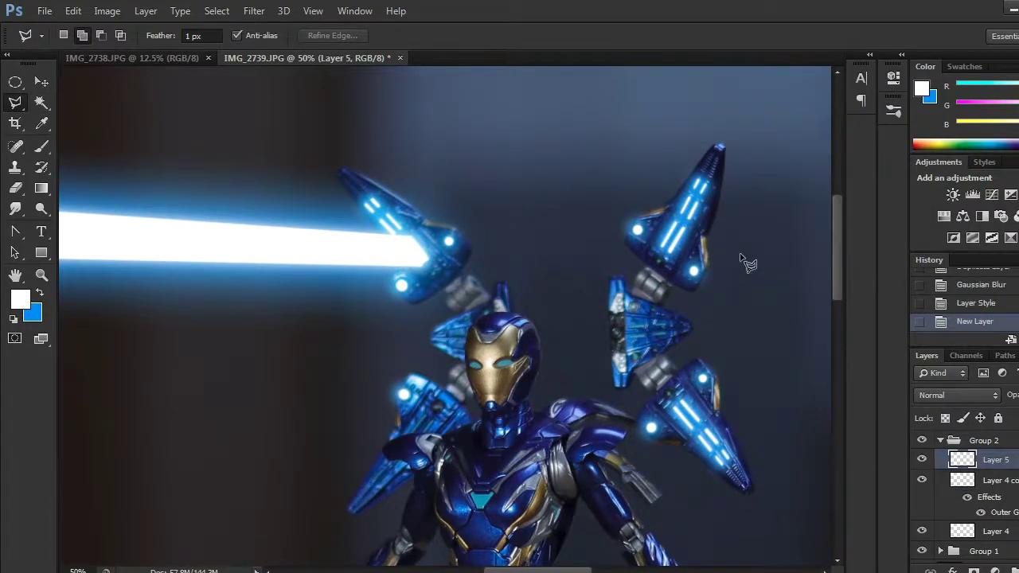
pyautogui.hotkey('ctrl', '+')
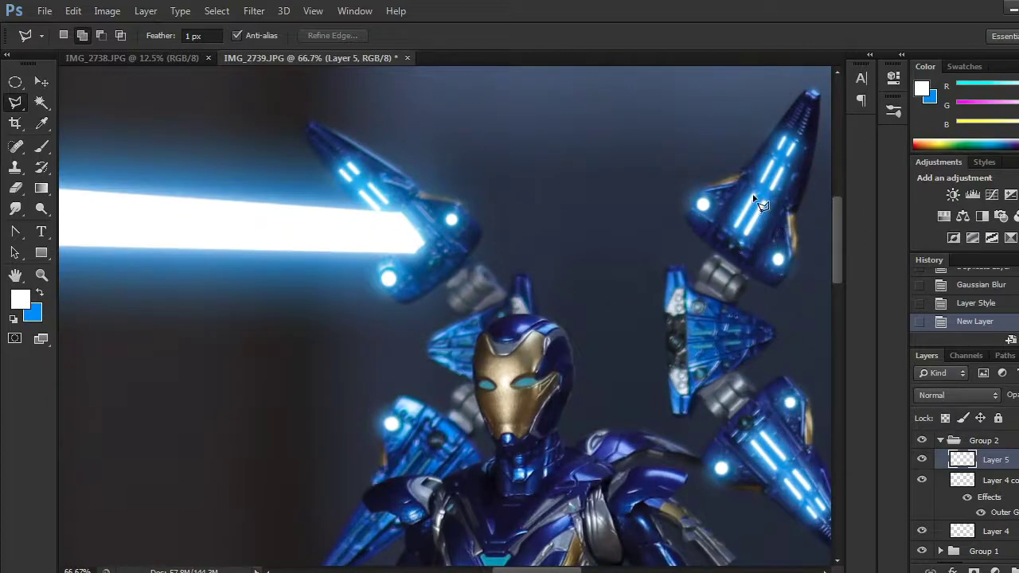
pyautogui.click(753, 194)
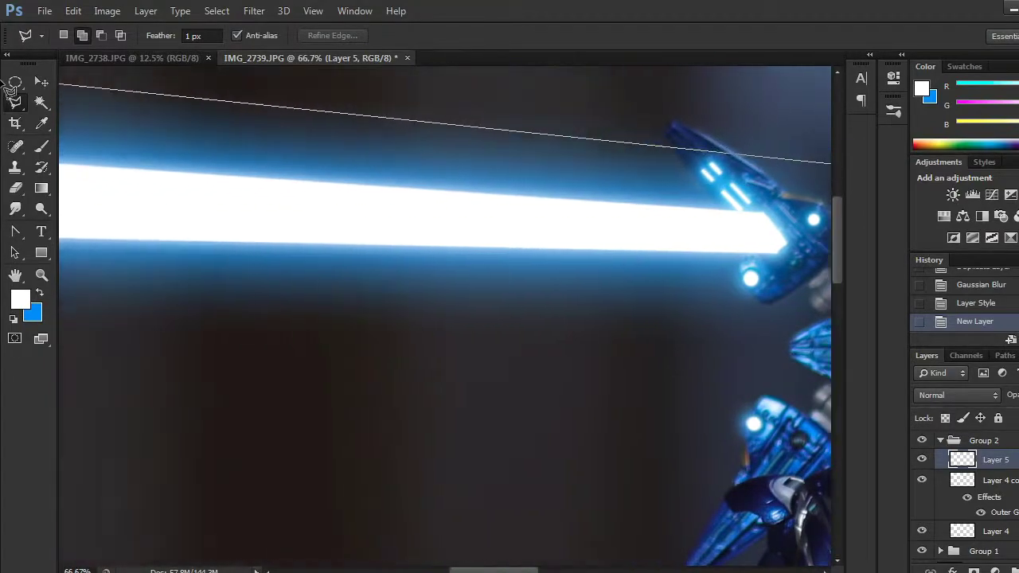
pyautogui.scroll(-3, 242, 86)
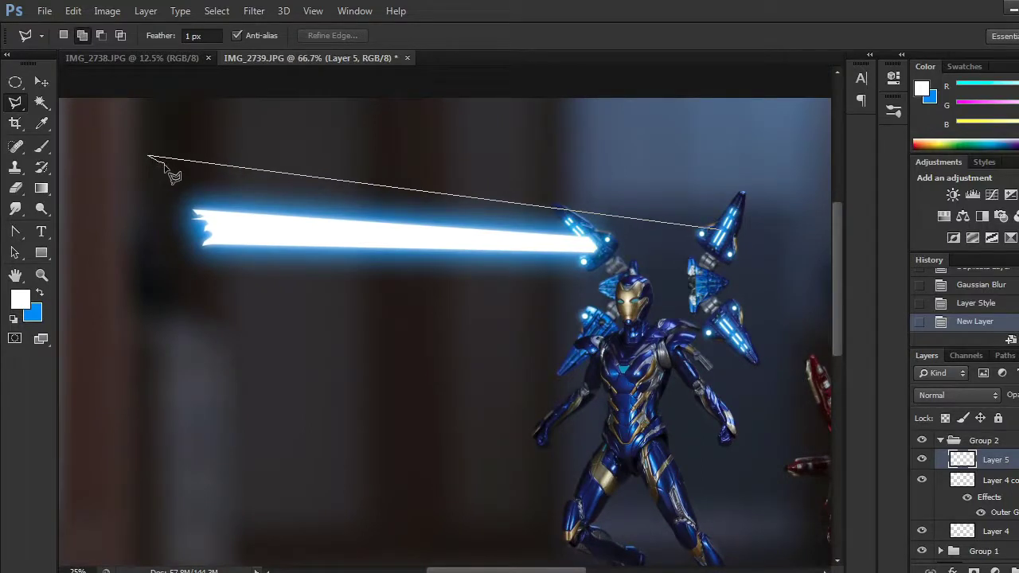
pyautogui.click(160, 169)
pyautogui.click(140, 172)
pyautogui.doubleClick(168, 189)
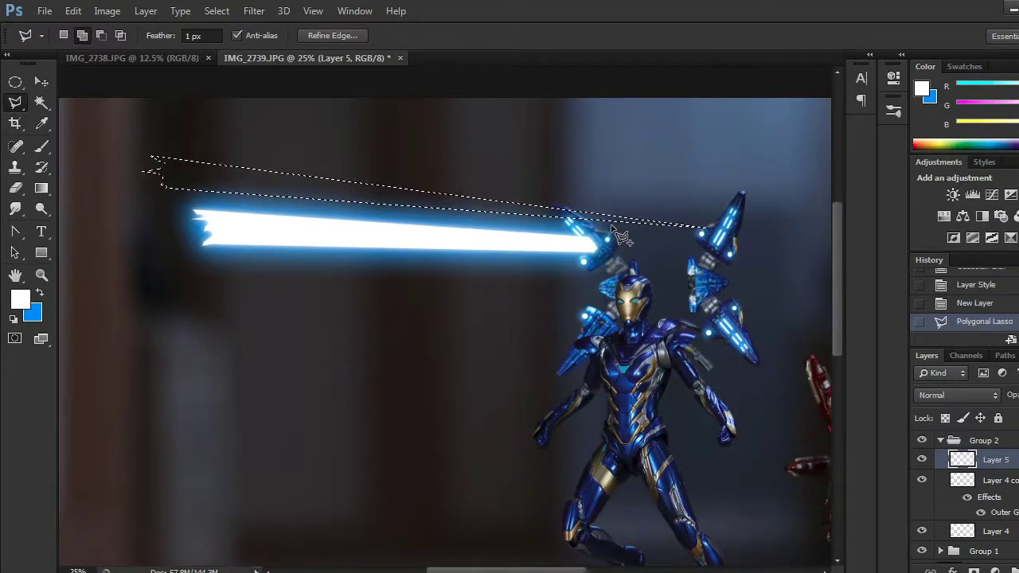
pyautogui.hotkey('ctrl', 'd')
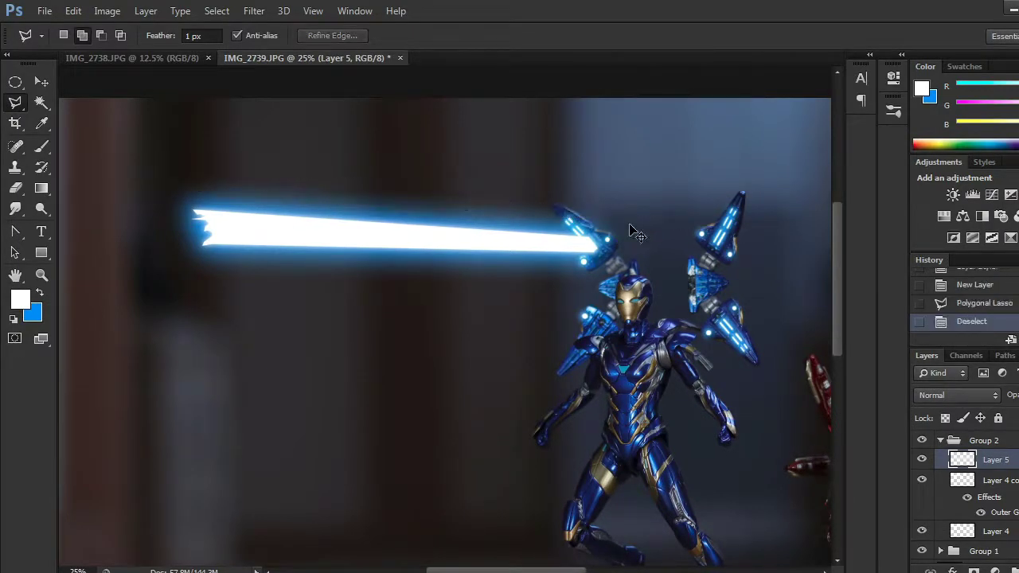
pyautogui.hotkey('ctrl', '+')
pyautogui.hotkey('ctrl', '+')
pyautogui.hotkey('ctrl', '+')
pyautogui.moveTo(795, 221); pyautogui.dragTo(128, 428)
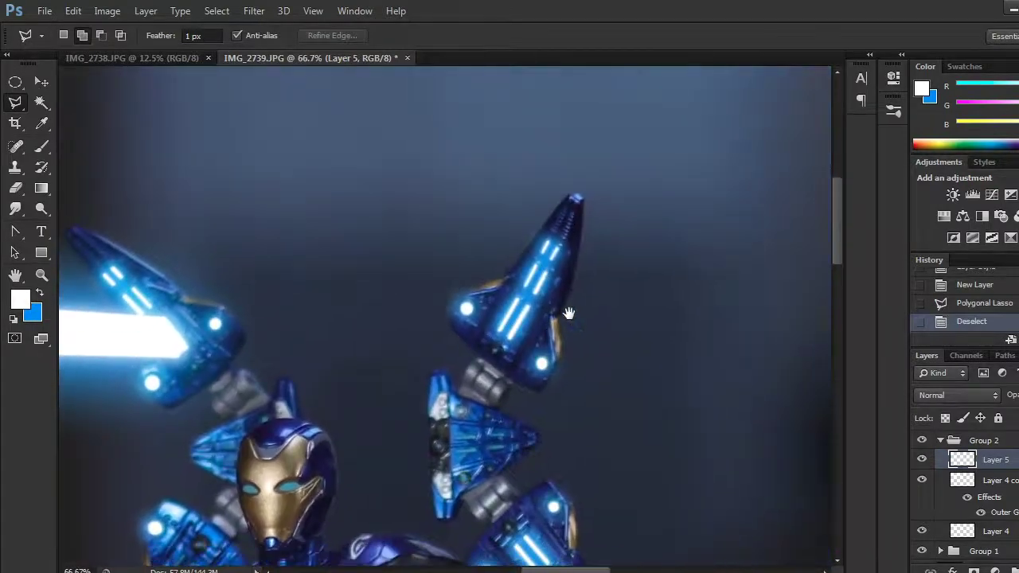
pyautogui.hotkey('ctrl', '+')
pyautogui.hotkey('ctrl', '+')
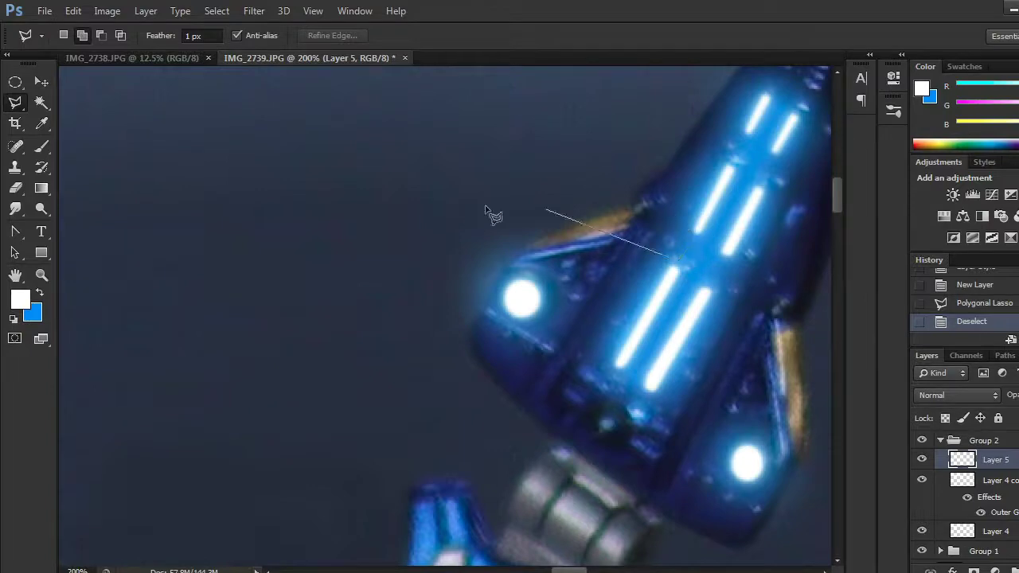
pyautogui.scroll(-4, 359, 209)
pyautogui.moveTo(359, 209)
pyautogui.mouseDown()
pyautogui.moveTo(495, 216)
pyautogui.moveTo(661, 249)
pyautogui.mouseUp()
pyautogui.keyDown('alt'); pyautogui.click(661, 249); pyautogui.keyUp('alt')
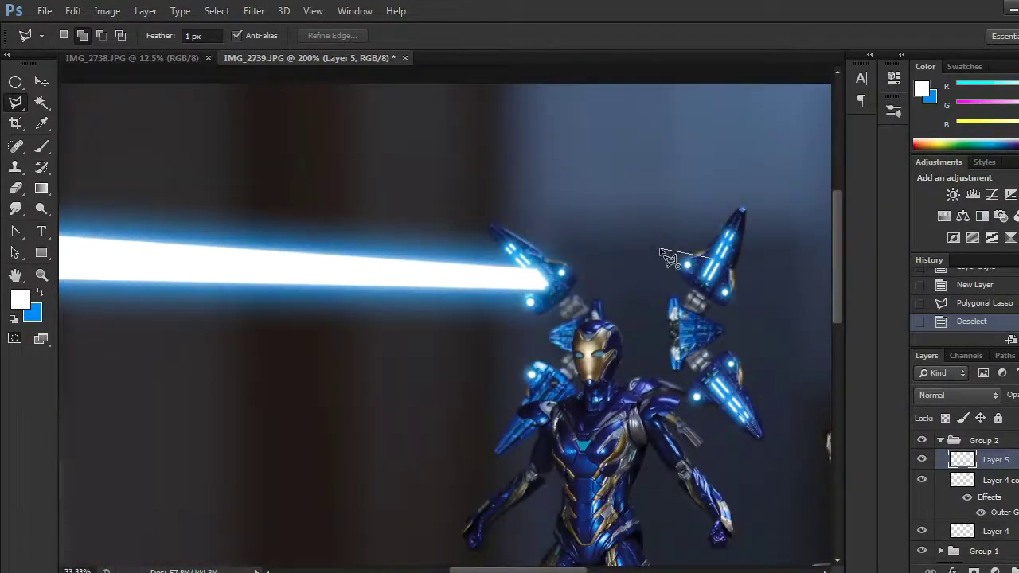
pyautogui.scroll(-1, 660, 249)
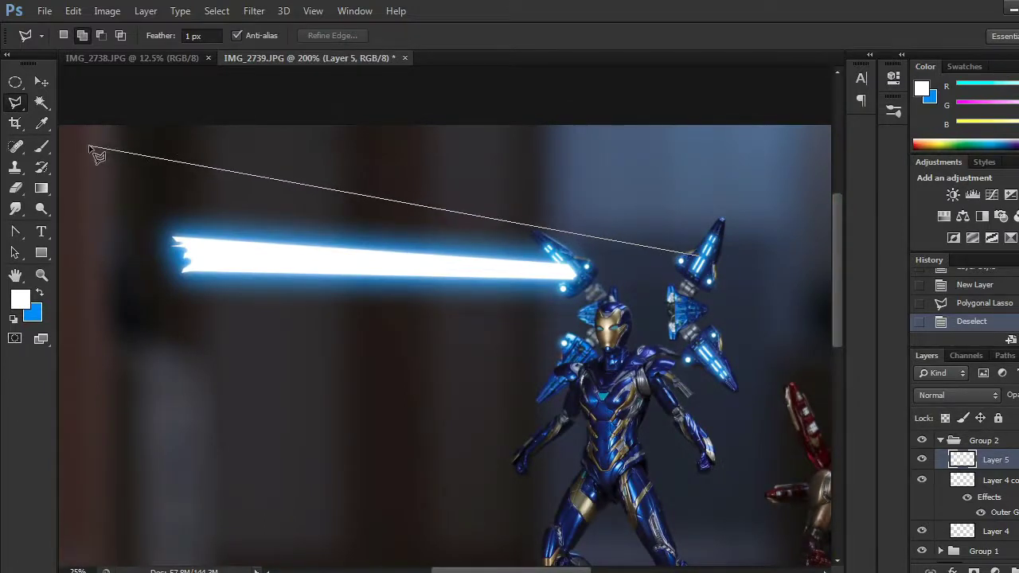
pyautogui.moveTo(119, 159); pyautogui.dragTo(143, 200)
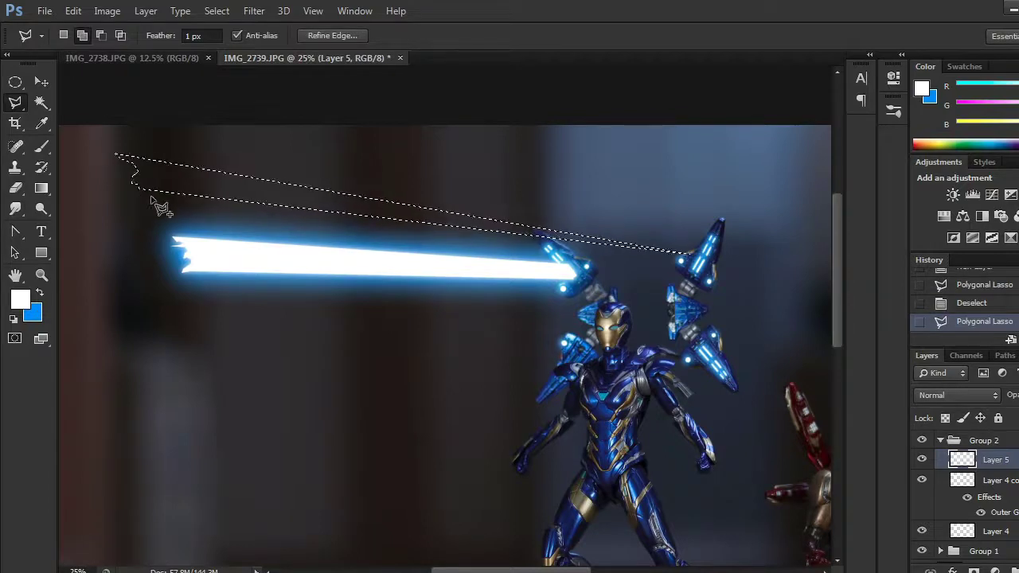
pyautogui.hotkey('ctrl', 'd')
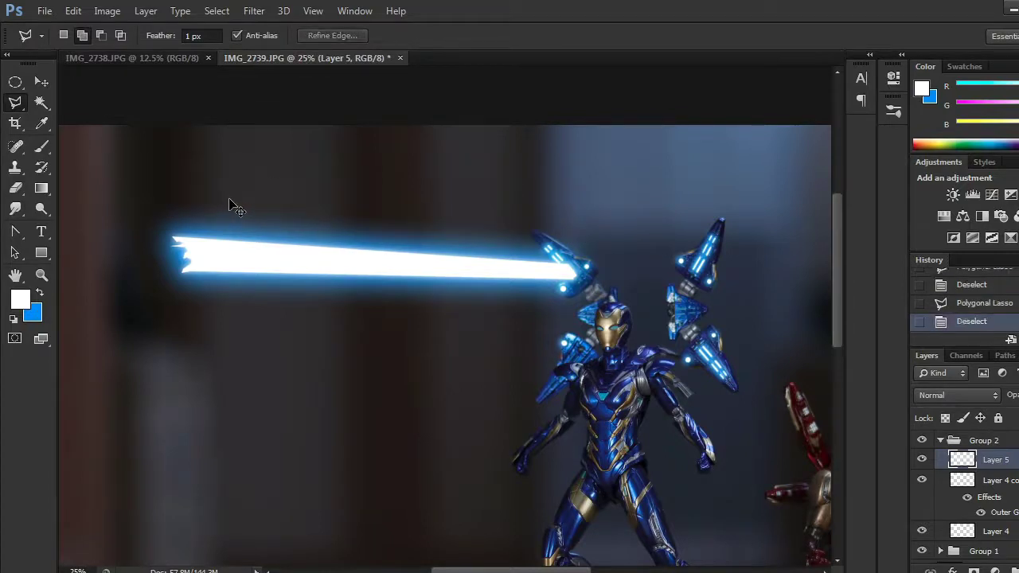
pyautogui.click(684, 256)
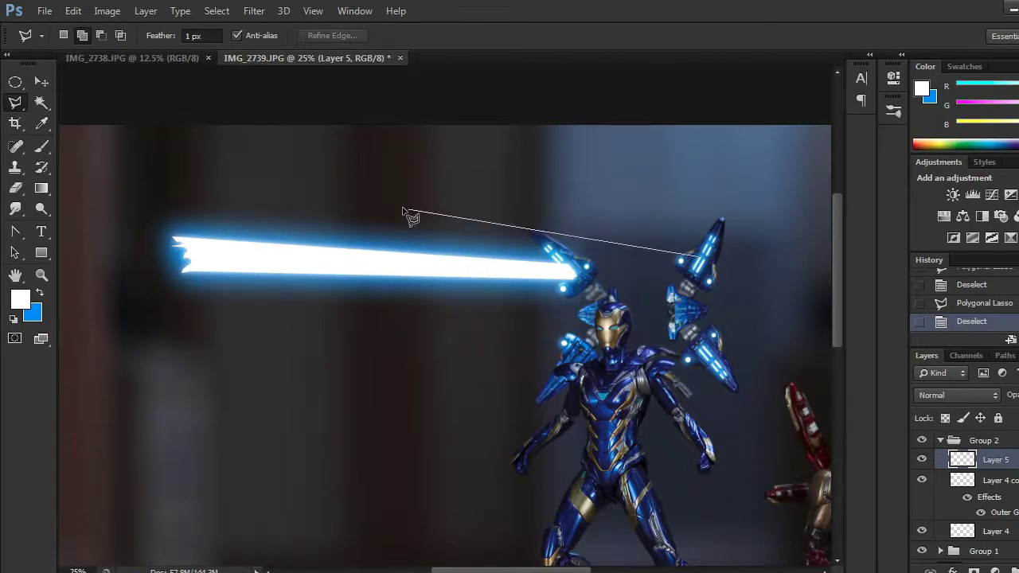
pyautogui.click(170, 146)
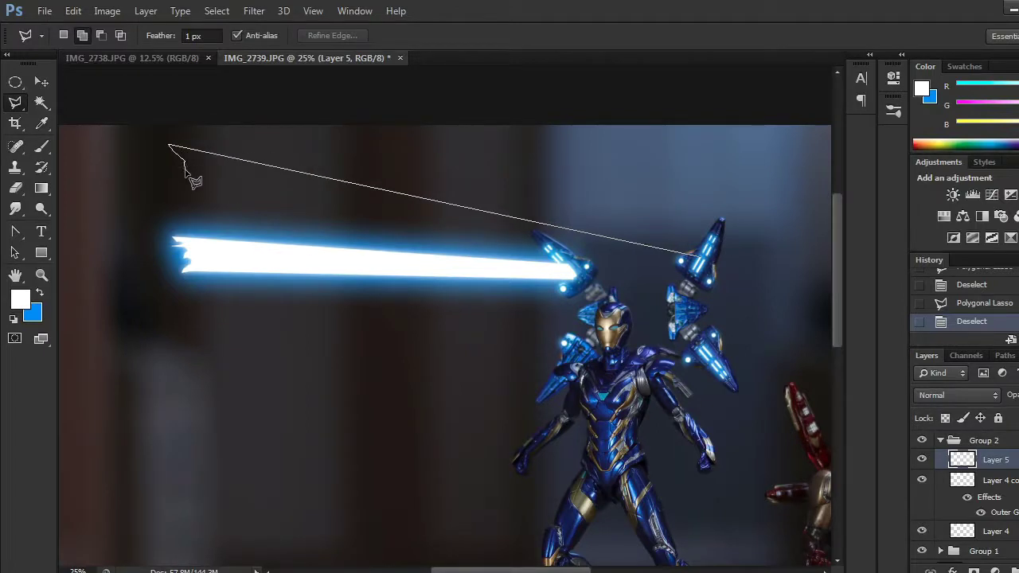
pyautogui.click(183, 181)
pyautogui.click(176, 193)
pyautogui.press('Escape')
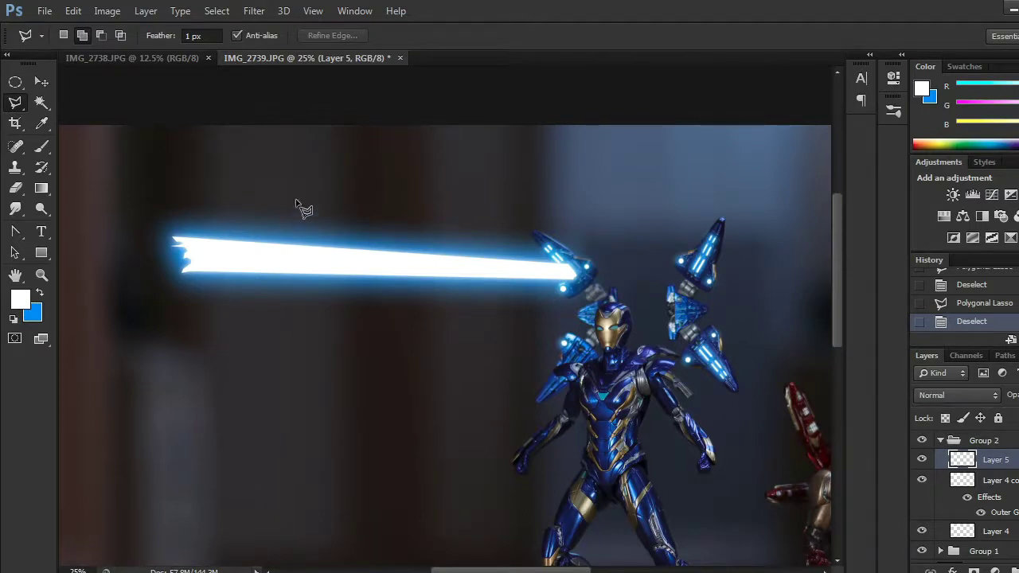
# Step: Outline a widening, ragged-ended beam above the first one, starting at the other upper wing, with the Polygonal Lasso
pyautogui.click(686, 255)
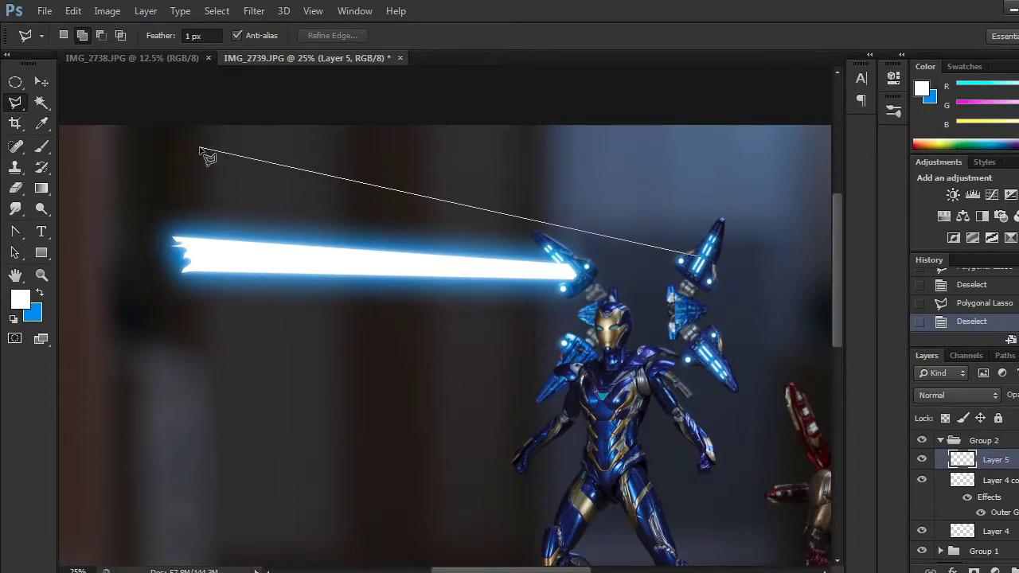
pyautogui.click(153, 138)
pyautogui.click(169, 151)
pyautogui.click(166, 178)
pyautogui.click(169, 193)
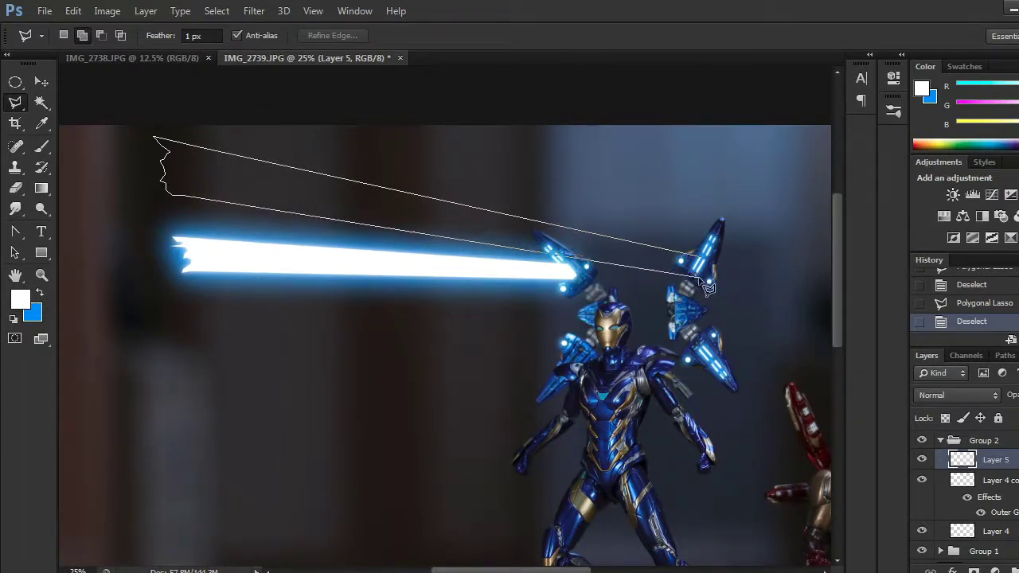
pyautogui.scroll(3, 697, 277)
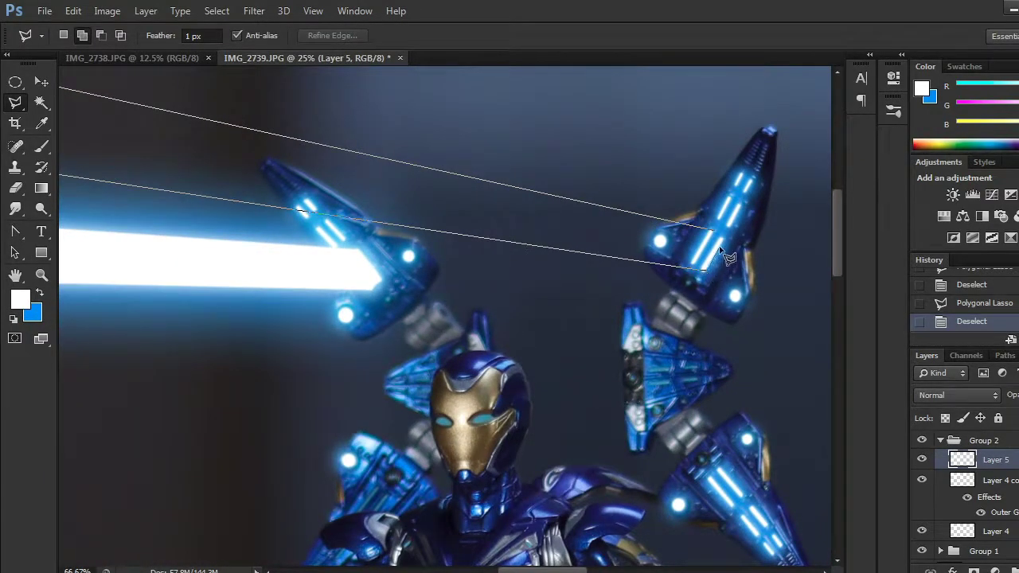
pyautogui.click(717, 235)
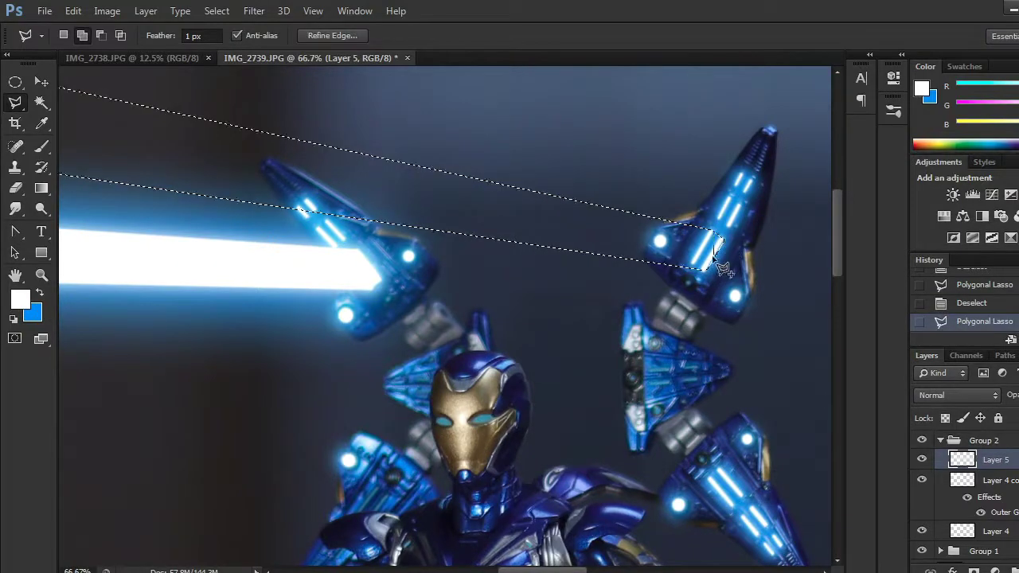
# Step: Fill the beam selection on Layer 5 with the white foreground colour and deselect it
pyautogui.hotkey('ctrl', '-')
pyautogui.hotkey('ctrl', '-')
pyautogui.hotkey('ctrl', '-')
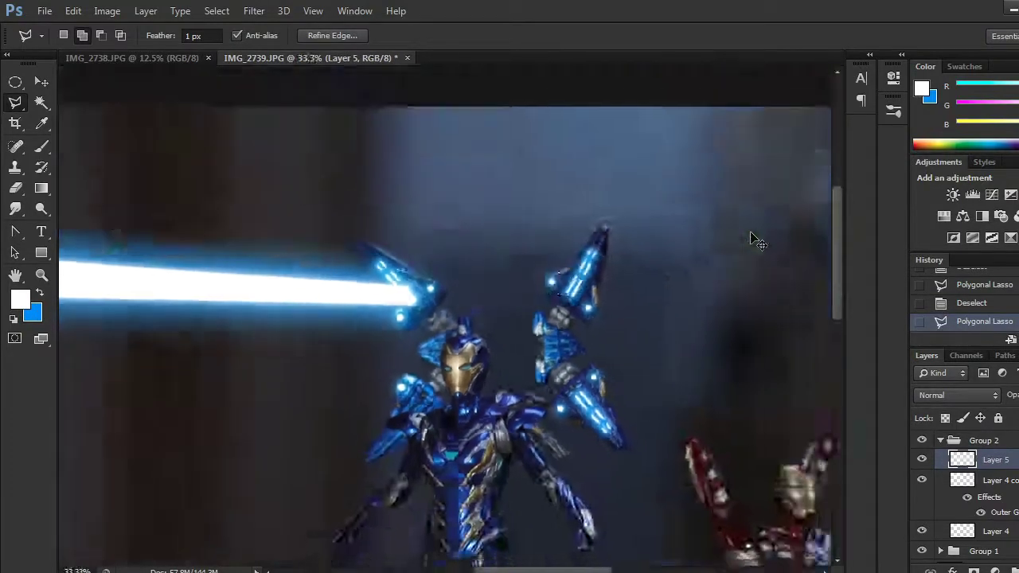
pyautogui.hotkey('alt', 'BackSpace')
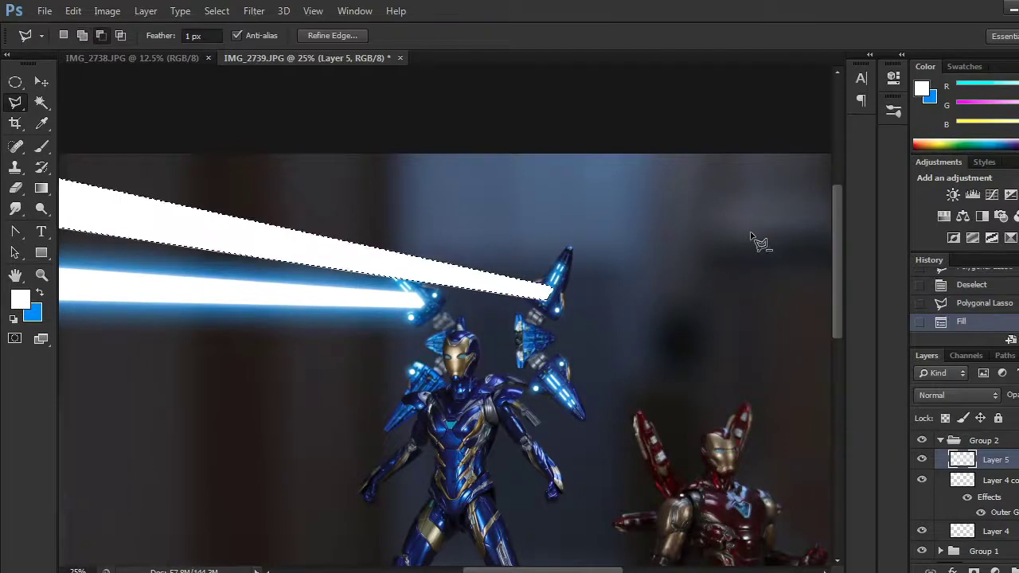
pyautogui.hotkey('ctrl', 'd')
# Step: Duplicate the new white beam's layer, Layer 5, and hide the original
pyautogui.moveTo(666, 297); pyautogui.dragTo(701, 278)
pyautogui.moveTo(1000, 467); pyautogui.dragTo(993, 568)
pyautogui.click(923, 464)
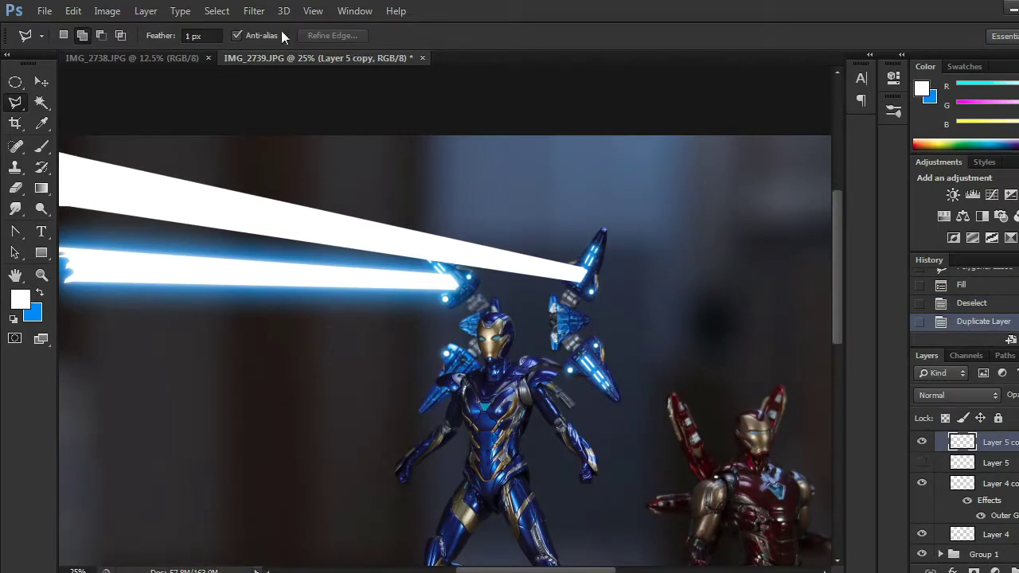
# Step: Apply a Gaussian Blur with a 14.1-pixel radius to the Layer 5 copy and show the original Layer 5 again
pyautogui.click(254, 10)
pyautogui.moveTo(292, 170)
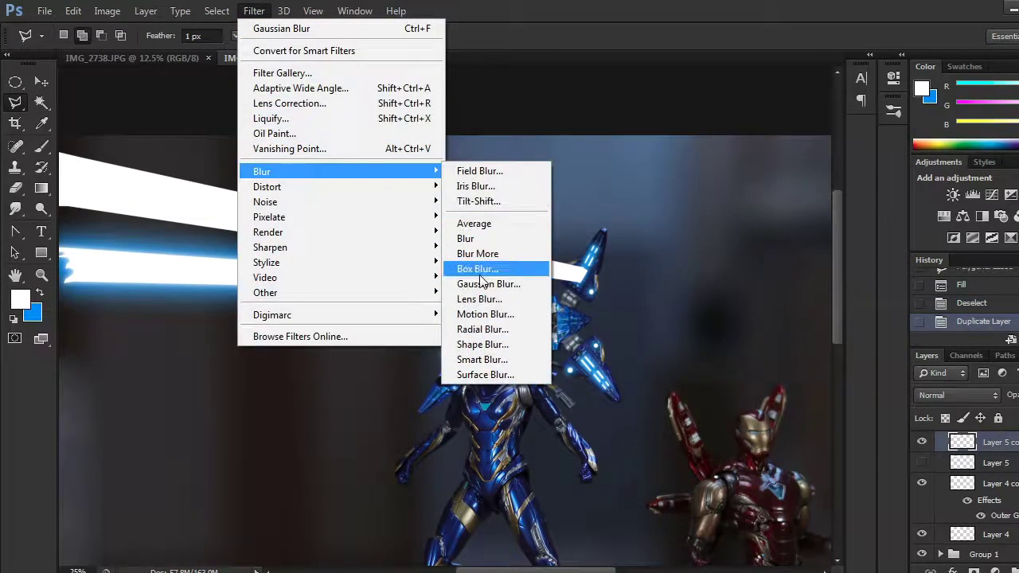
pyautogui.click(486, 284)
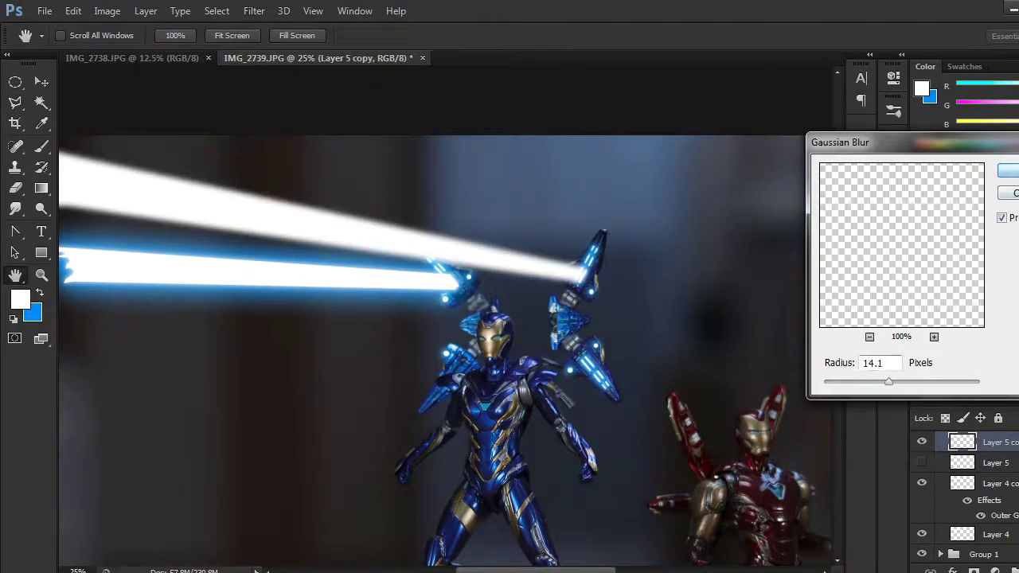
pyautogui.press('Return')
pyautogui.click(922, 463)
# Step: Copy the outer glow layer style from Layer 4 copy and paste it onto Layer 5 copy
pyautogui.click(1013, 490)
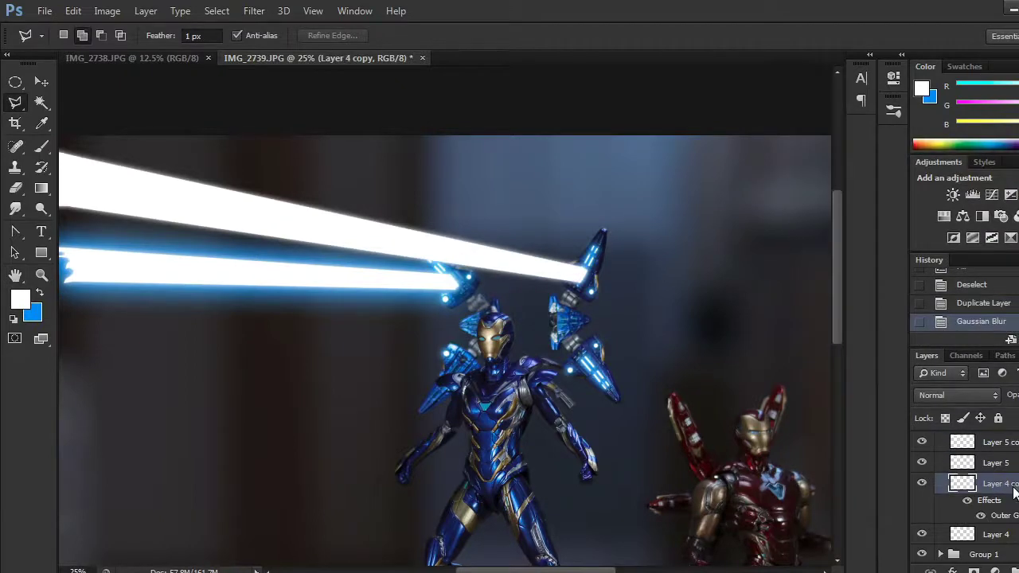
pyautogui.rightClick(1013, 491)
pyautogui.click(767, 339)
pyautogui.click(1006, 448)
pyautogui.rightClick(1005, 448)
pyautogui.click(747, 351)
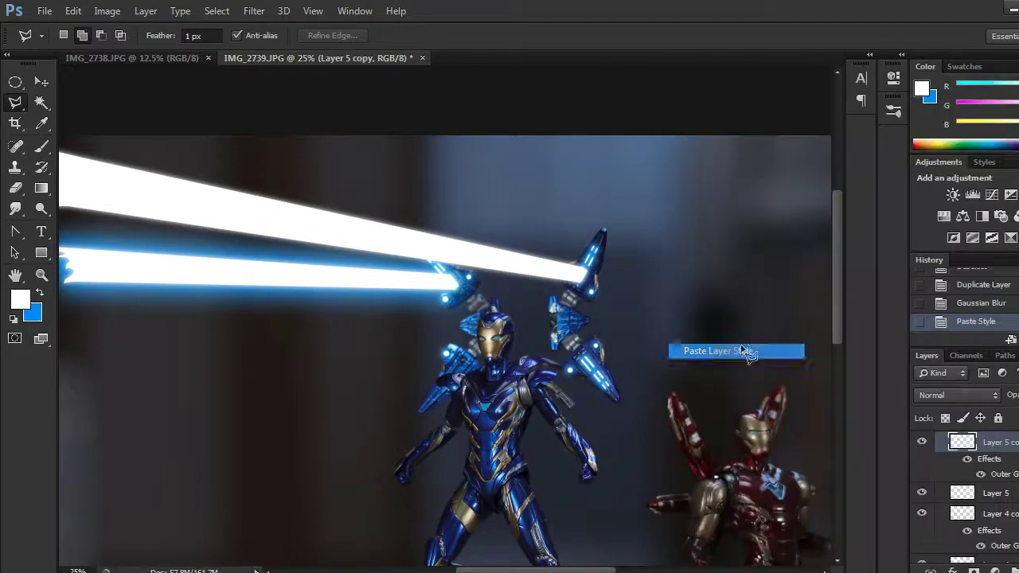
# Step: Examine the two glowing wing beams on the blue figure and the unlit red figure beside it
pyautogui.moveTo(642, 287); pyautogui.dragTo(725, 246)
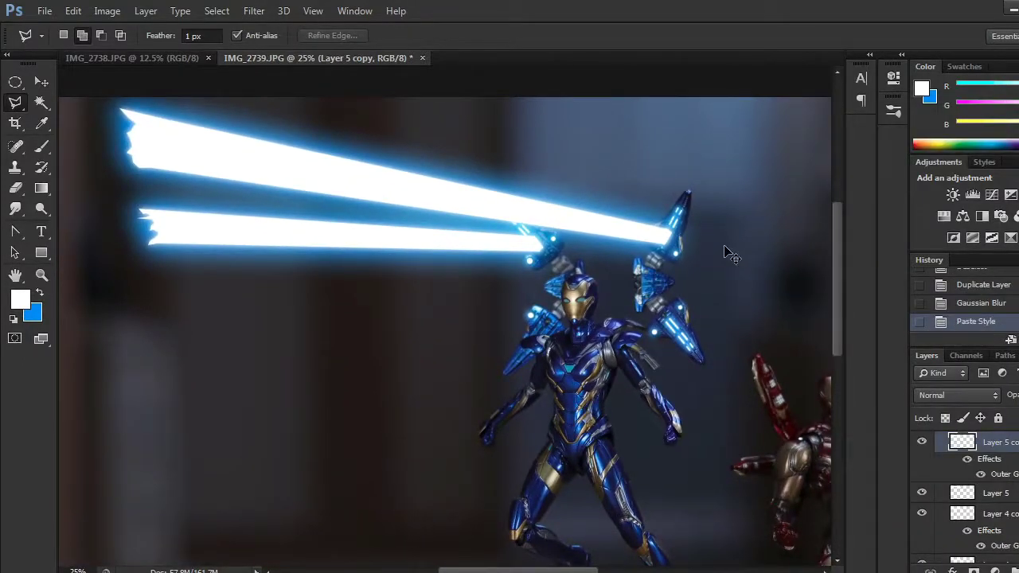
pyautogui.hotkey('ctrl', '+')
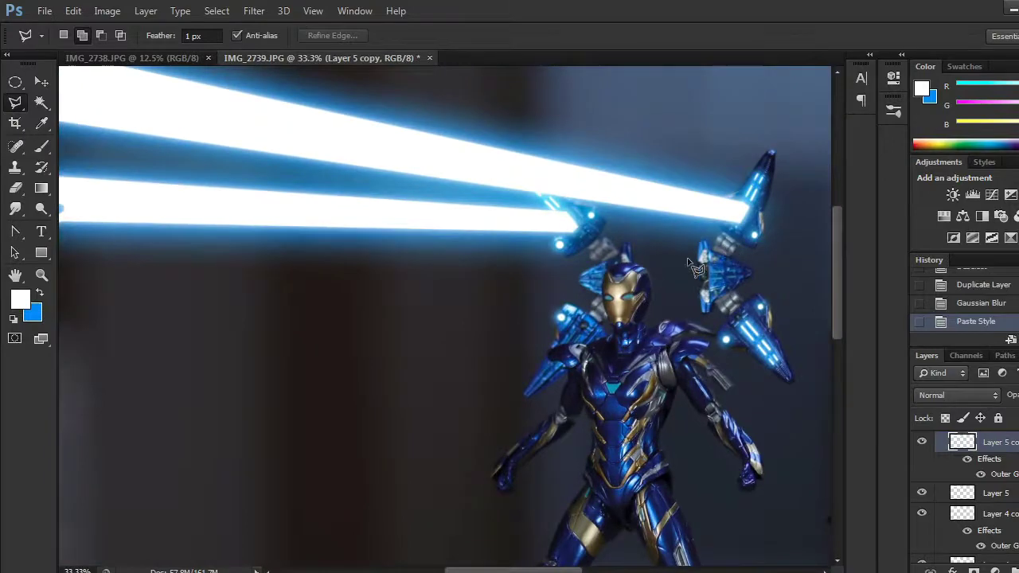
pyautogui.moveTo(635, 266); pyautogui.dragTo(457, 153)
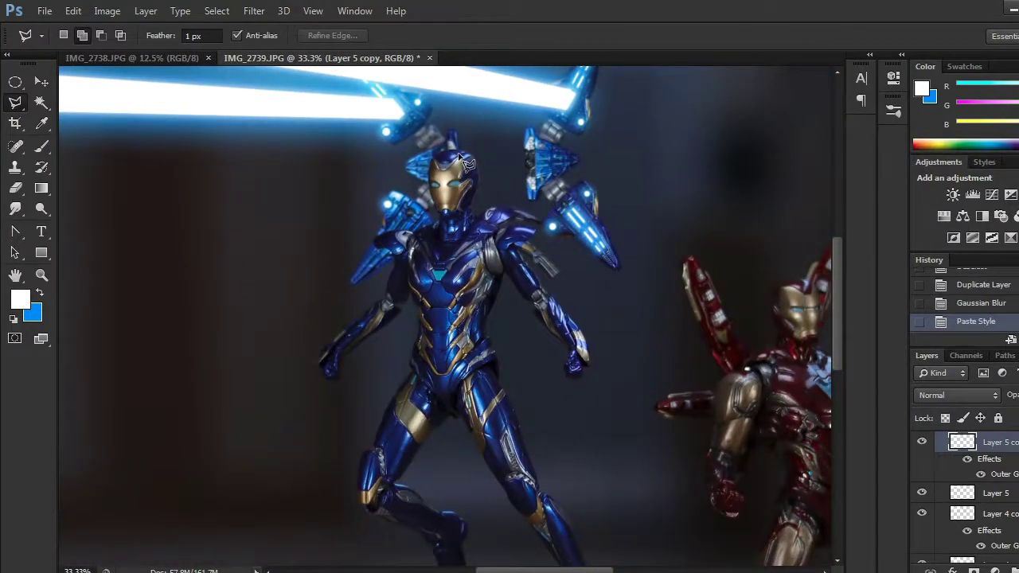
pyautogui.moveTo(488, 207); pyautogui.dragTo(582, 317)
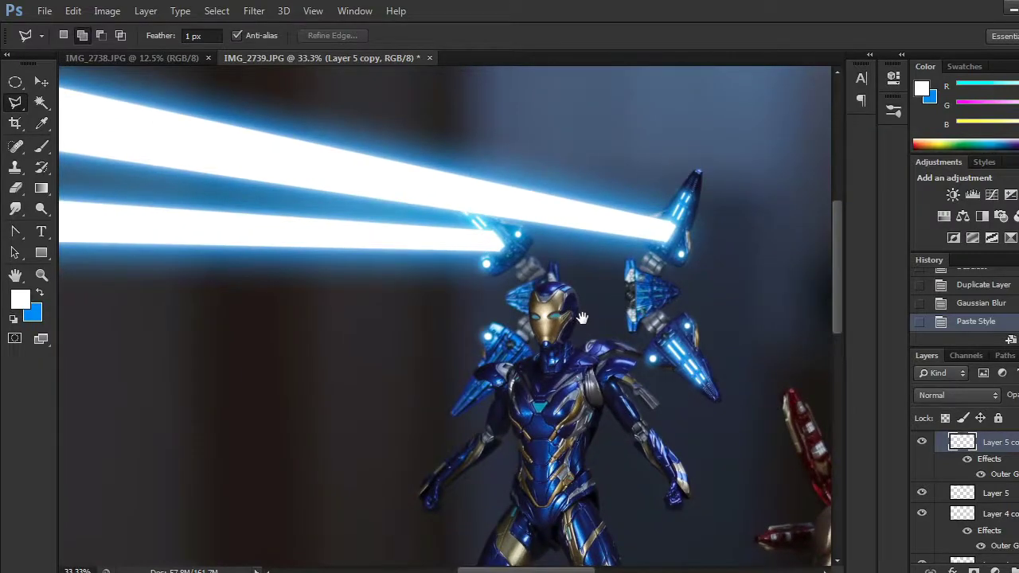
pyautogui.moveTo(582, 318); pyautogui.dragTo(565, 293)
pyautogui.scroll(-1, 560, 288)
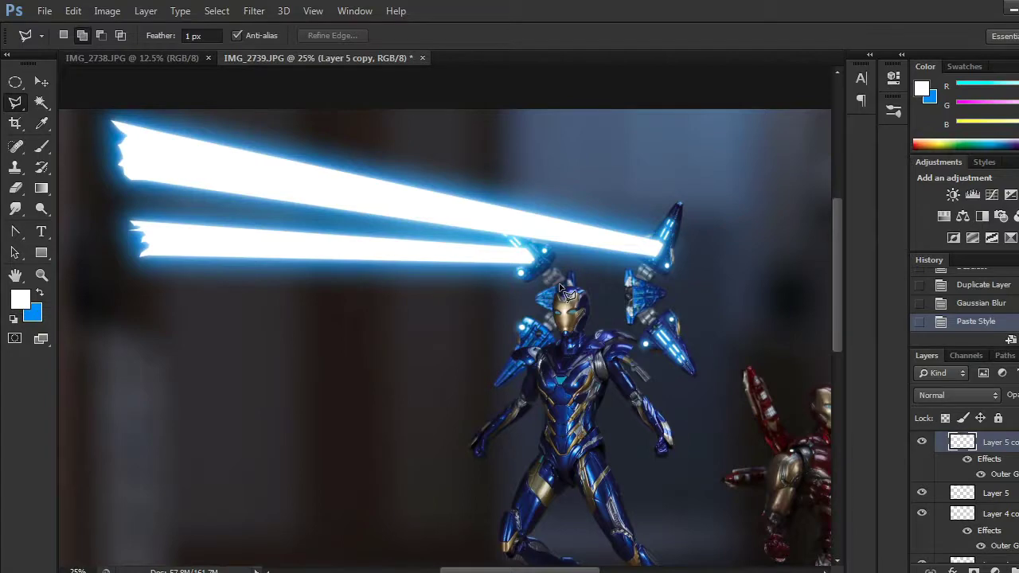
pyautogui.moveTo(580, 396); pyautogui.dragTo(478, 367)
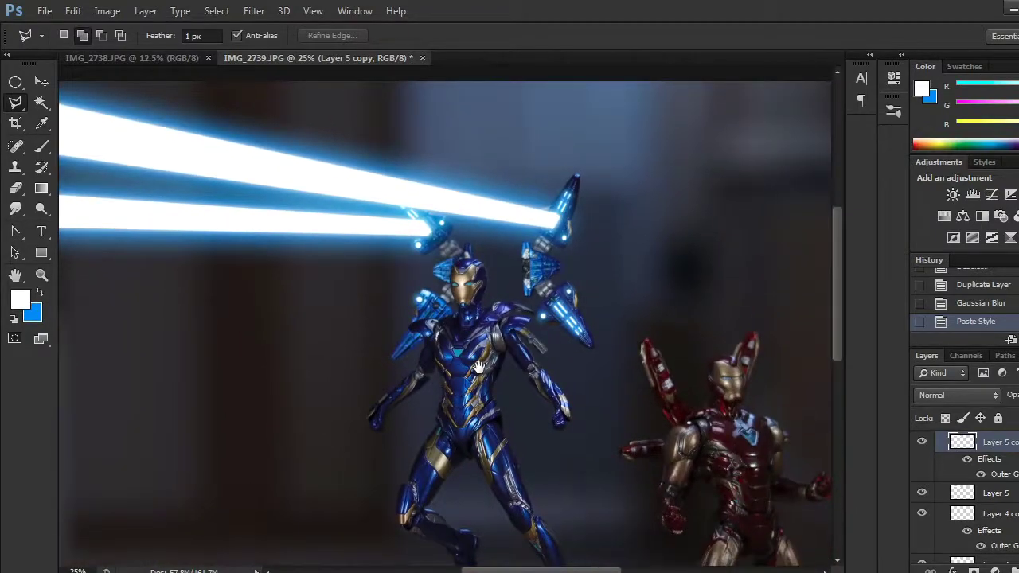
pyautogui.scroll(2, 589, 374)
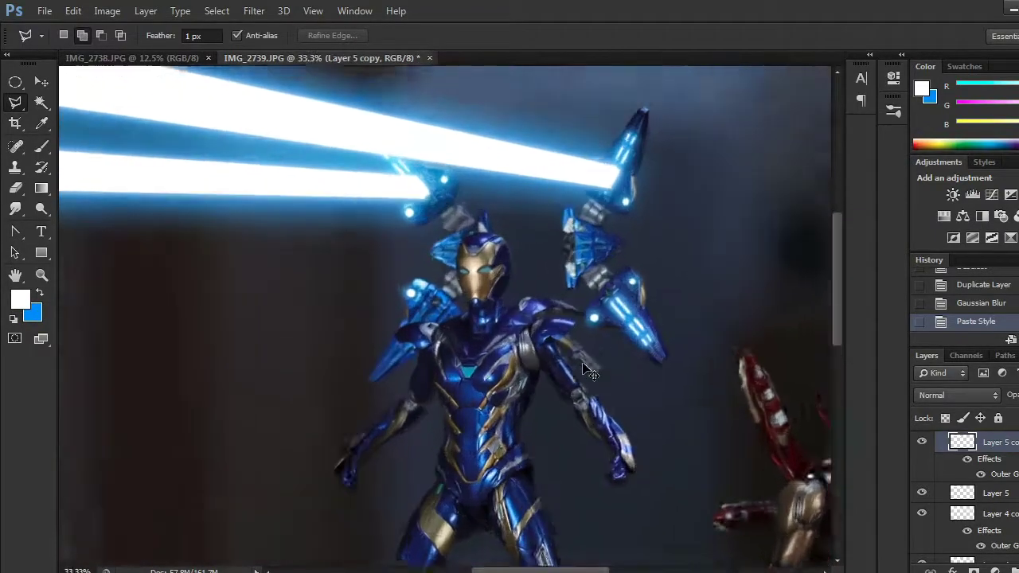
pyautogui.moveTo(680, 347); pyautogui.dragTo(408, 359)
pyautogui.moveTo(518, 408); pyautogui.dragTo(548, 345)
pyautogui.moveTo(753, 542); pyautogui.dragTo(377, 335)
pyautogui.moveTo(600, 383); pyautogui.dragTo(449, 390)
pyautogui.moveTo(552, 401); pyautogui.dragTo(483, 395)
# Step: Collapse Group 2 and create a new group above it containing a new empty layer, Layer 6
pyautogui.scroll(1, 951, 485)
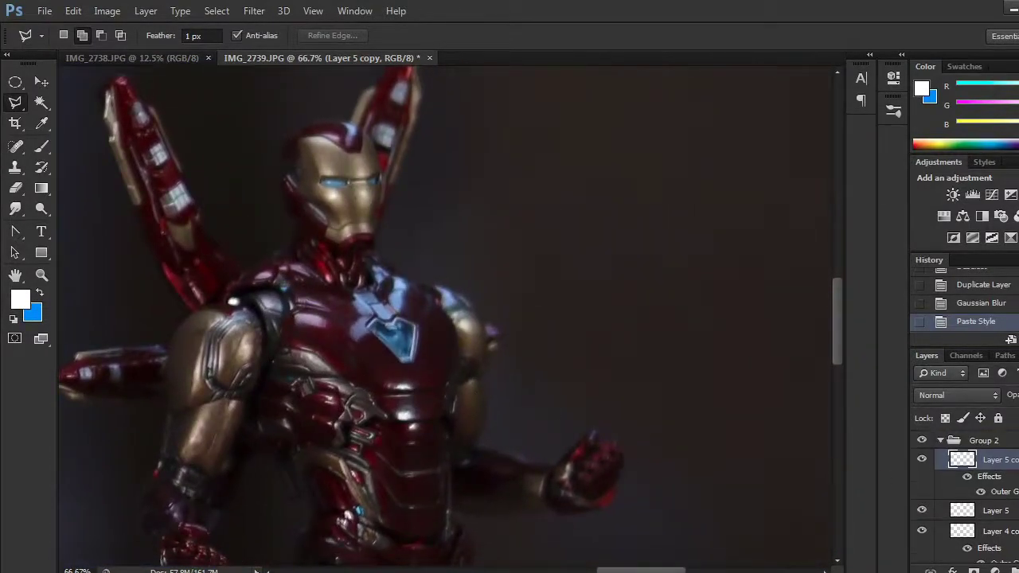
pyautogui.click(938, 445)
pyautogui.click(940, 443)
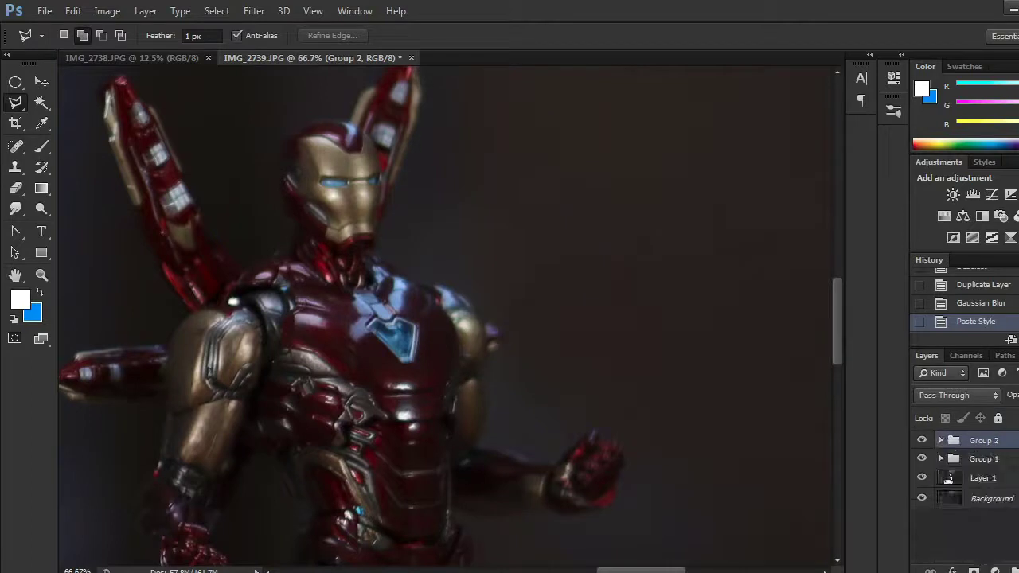
pyautogui.click(1016, 570)
pyautogui.click(1018, 570)
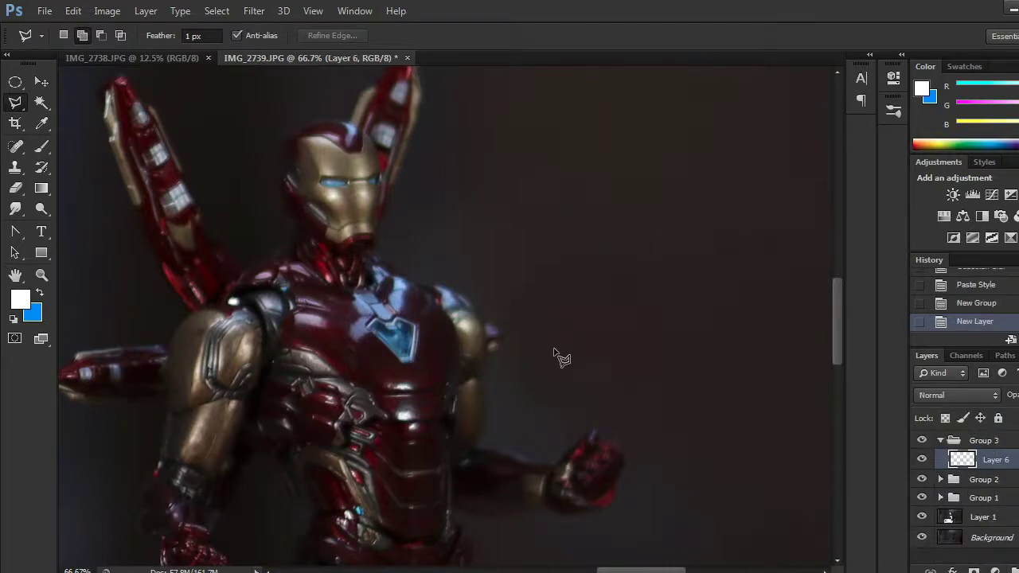
# Step: Outline the red figure's chest reactor with the Polygonal Lasso, then fill it with white on Layer 6 and deselect
pyautogui.hotkey('ctrl', '+')
pyautogui.hotkey('ctrl', '+')
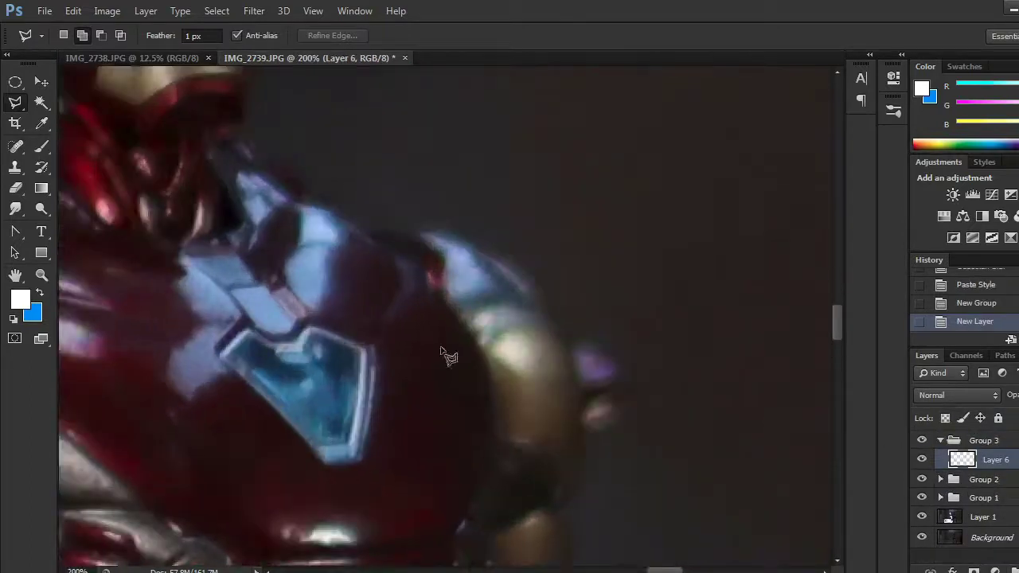
pyautogui.click(229, 359)
pyautogui.click(250, 340)
pyautogui.click(276, 352)
pyautogui.click(303, 351)
pyautogui.click(313, 331)
pyautogui.click(357, 352)
pyautogui.click(353, 439)
pyautogui.click(317, 444)
pyautogui.click(231, 359)
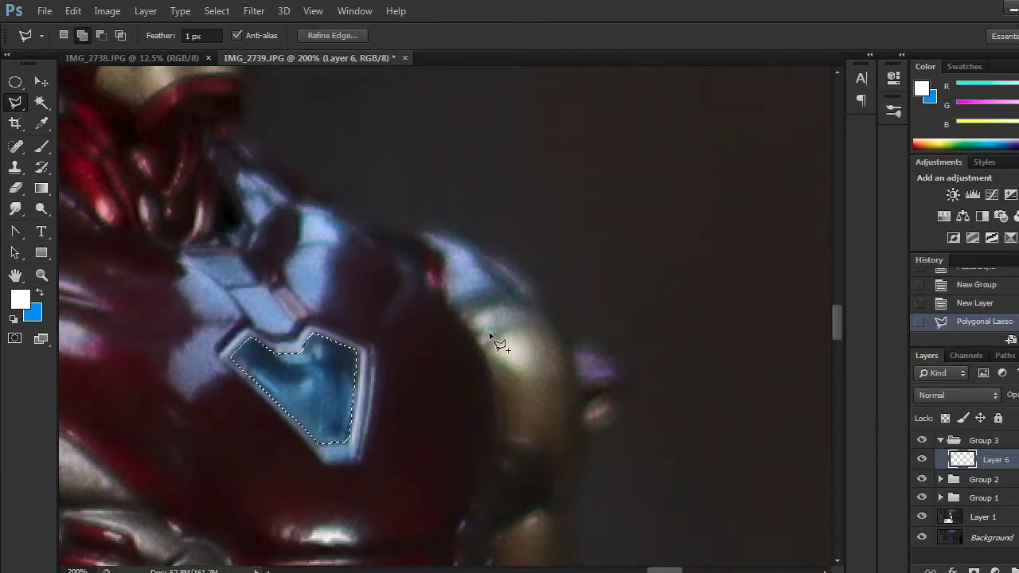
pyautogui.hotkey('alt', 'BackSpace')
pyautogui.hotkey('ctrl', 'd')
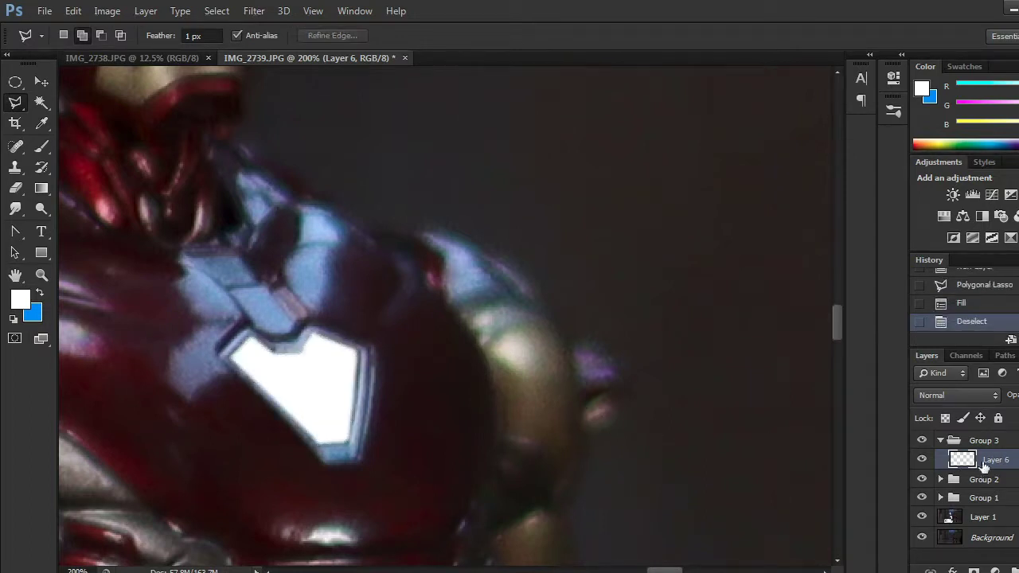
# Step: Duplicate Layer 6 and apply a 4.1-pixel Gaussian Blur to the copy, keeping the original visible beneath it
pyautogui.hotkey('ctrl', 'j')
pyautogui.click(923, 481)
pyautogui.click(254, 10)
pyautogui.moveTo(287, 172)
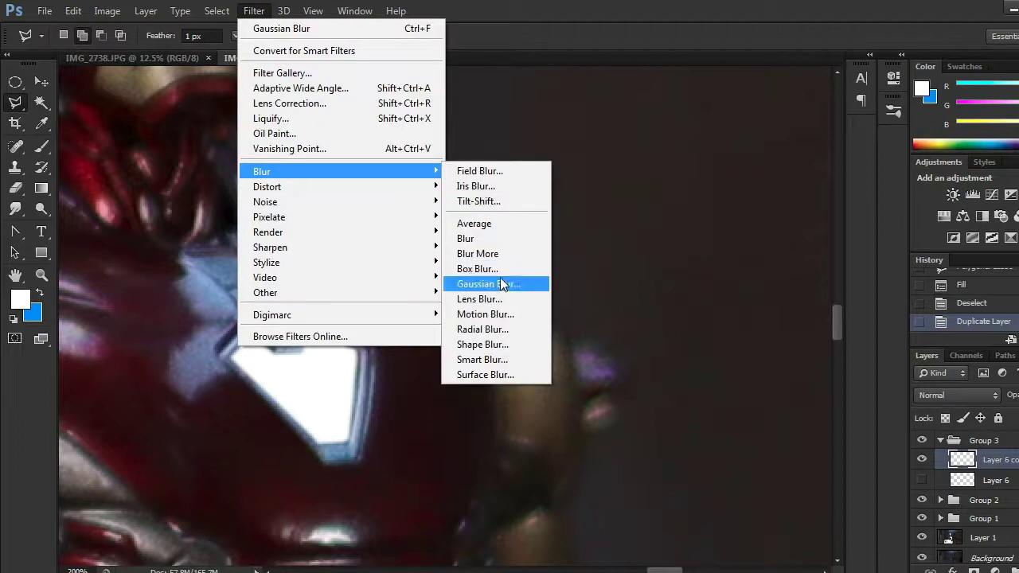
pyautogui.click(501, 285)
pyautogui.moveTo(892, 386); pyautogui.dragTo(860, 384)
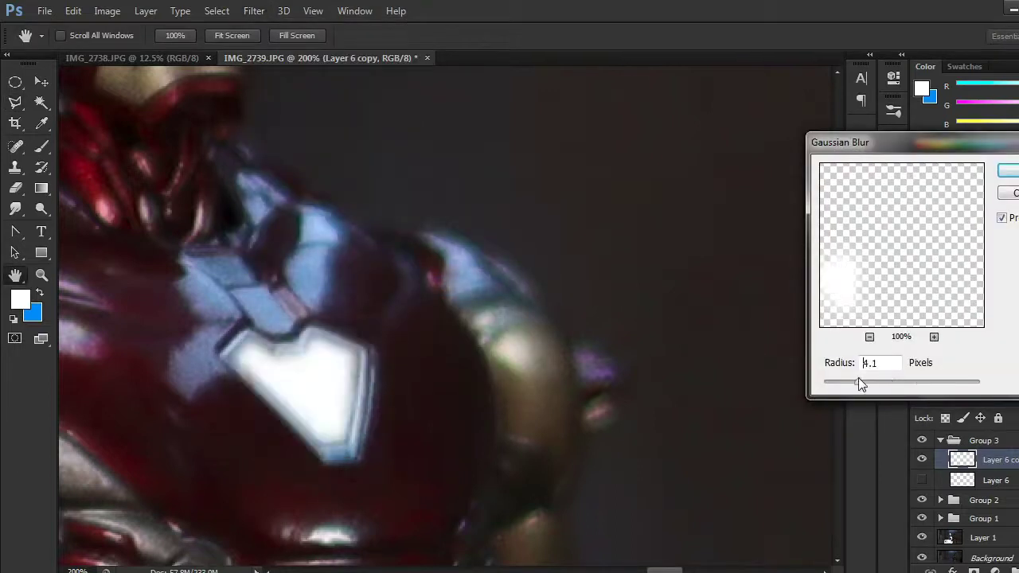
pyautogui.click(1007, 171)
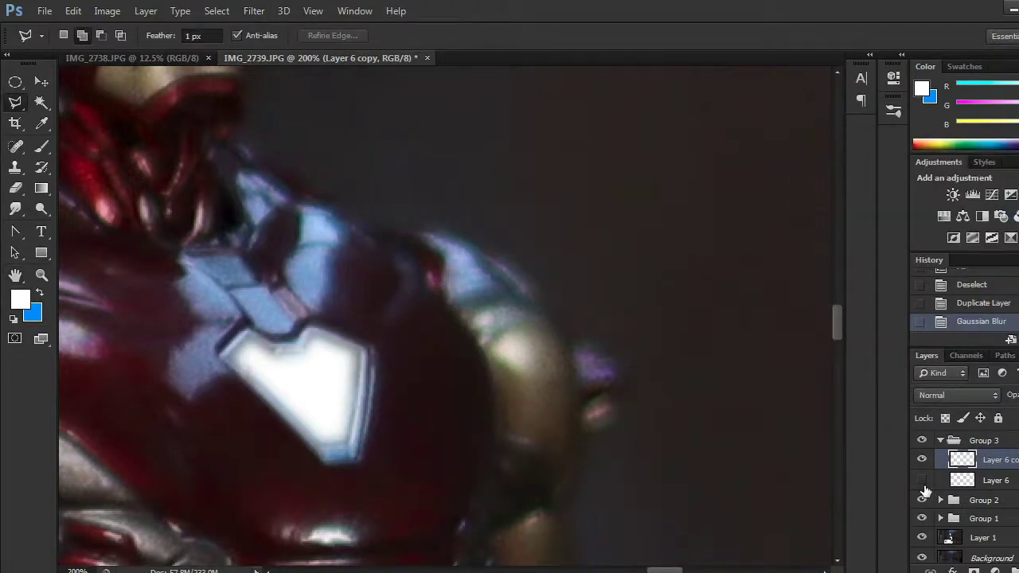
pyautogui.click(922, 481)
# Step: Add an Outer Glow to Layer 6 copy and set its glow colour to bright blue
pyautogui.click(954, 571)
pyautogui.click(978, 541)
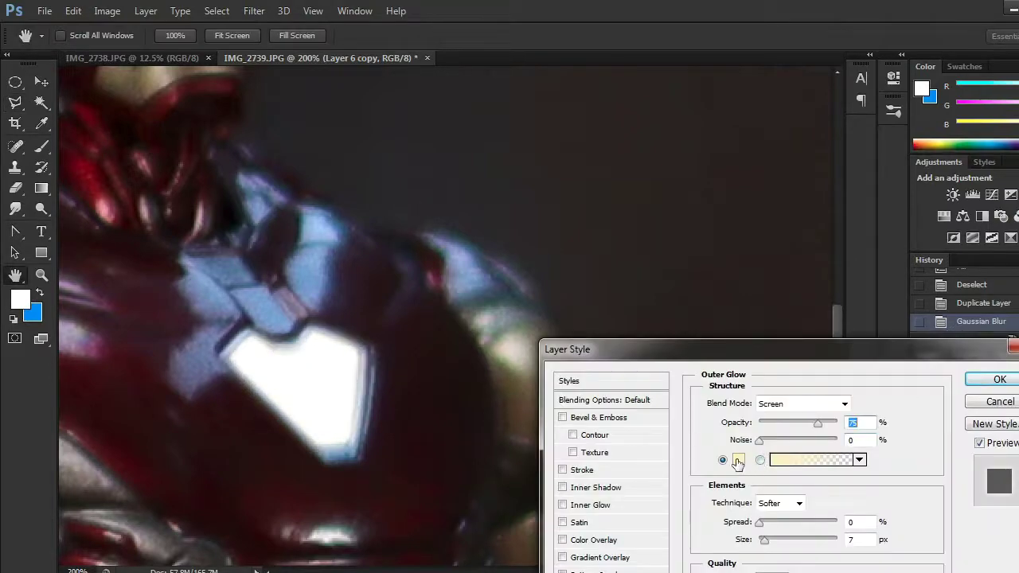
pyautogui.click(738, 461)
pyautogui.moveTo(877, 384)
pyautogui.mouseDown()
pyautogui.moveTo(881, 371)
pyautogui.moveTo(882, 385)
pyautogui.mouseUp()
pyautogui.click(821, 307)
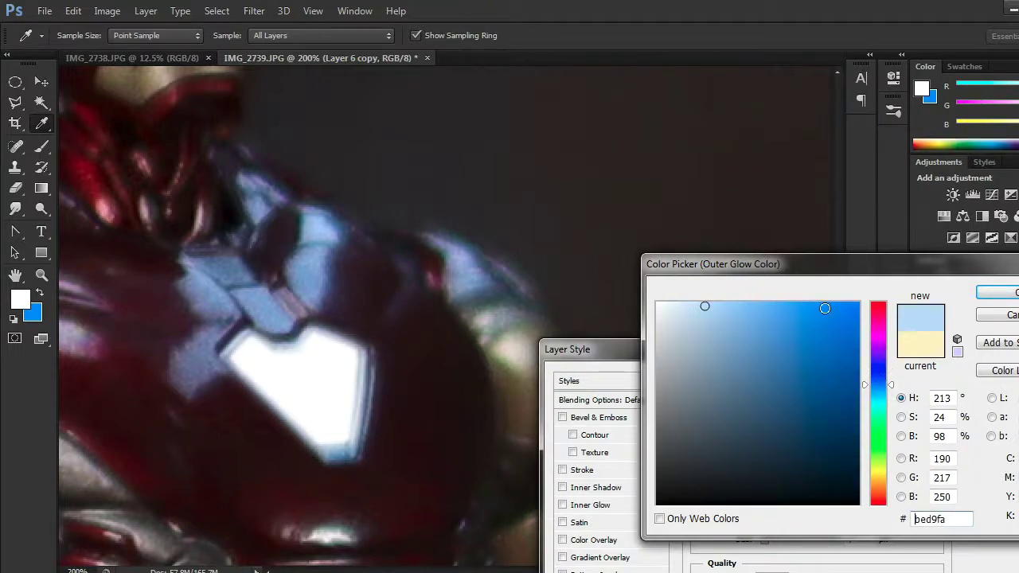
pyautogui.click(1011, 294)
# Step: Set the chest reactor's outer glow to 5% spread and 76 px size and apply the style
pyautogui.moveTo(836, 340); pyautogui.dragTo(837, 155)
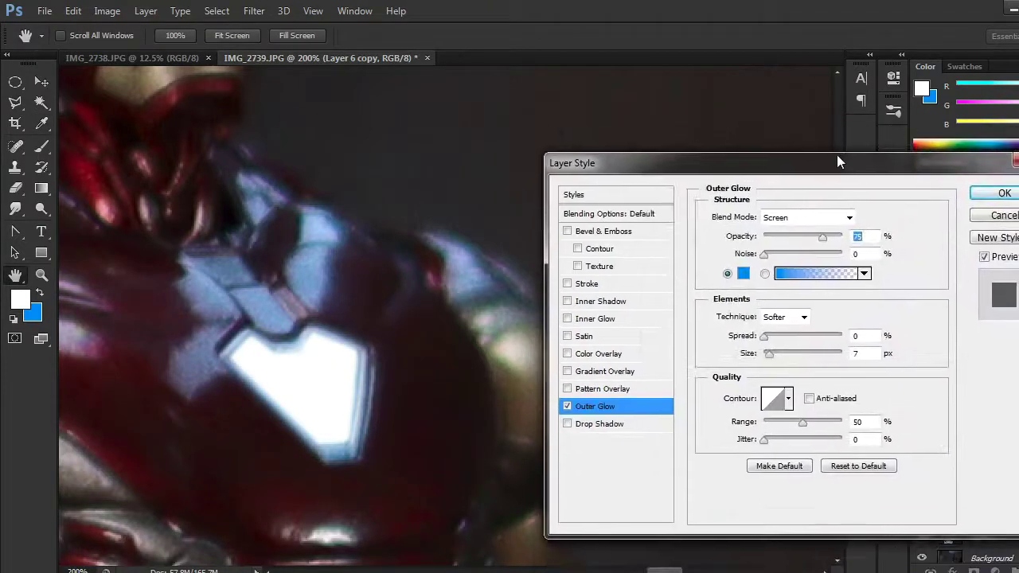
pyautogui.click(777, 353)
pyautogui.moveTo(764, 336); pyautogui.dragTo(792, 355)
pyautogui.click(781, 353)
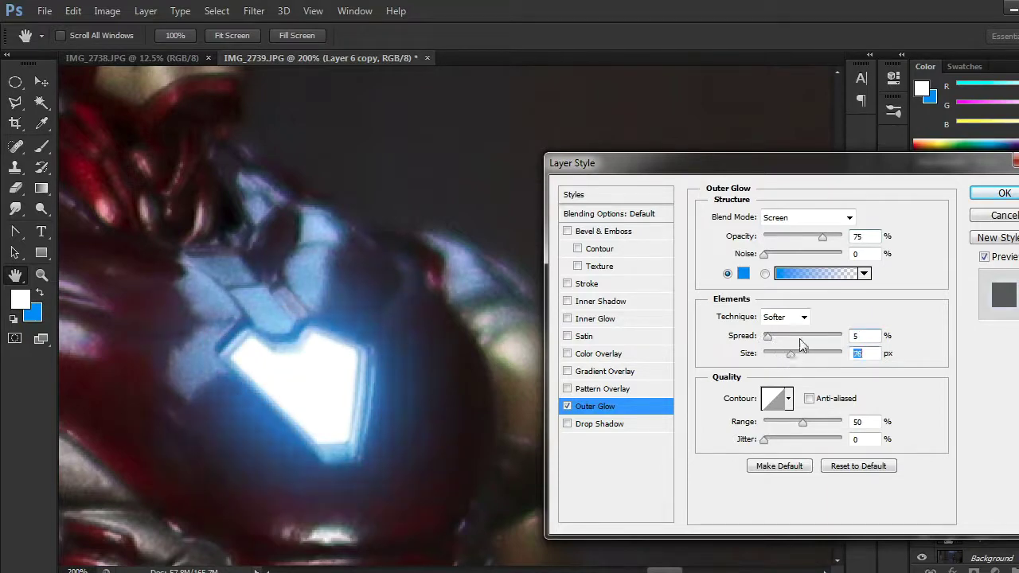
pyautogui.click(983, 194)
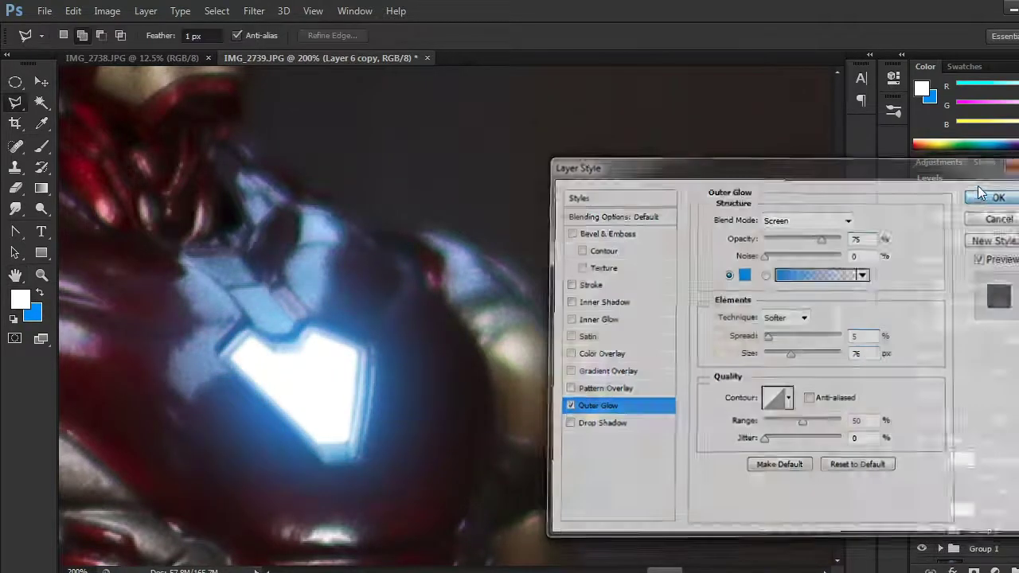
# Step: Create a new empty layer, Layer 7, above Layer 6 copy in Group 3
pyautogui.hotkey('ctrl', '-')
pyautogui.hotkey('ctrl', '-')
pyautogui.hotkey('ctrl', '-')
pyautogui.hotkey('ctrl', '-')
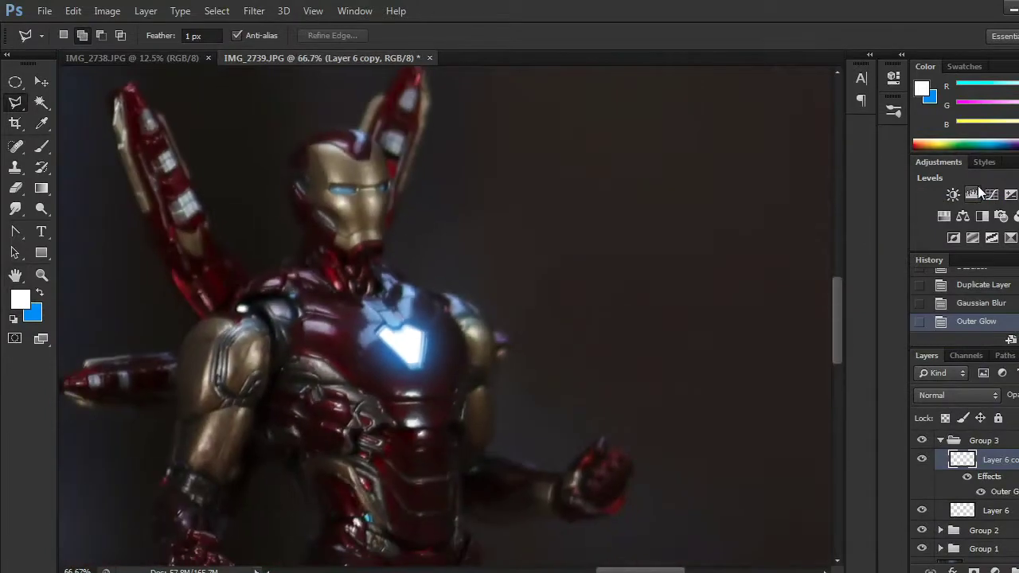
pyautogui.moveTo(574, 323); pyautogui.dragTo(580, 352)
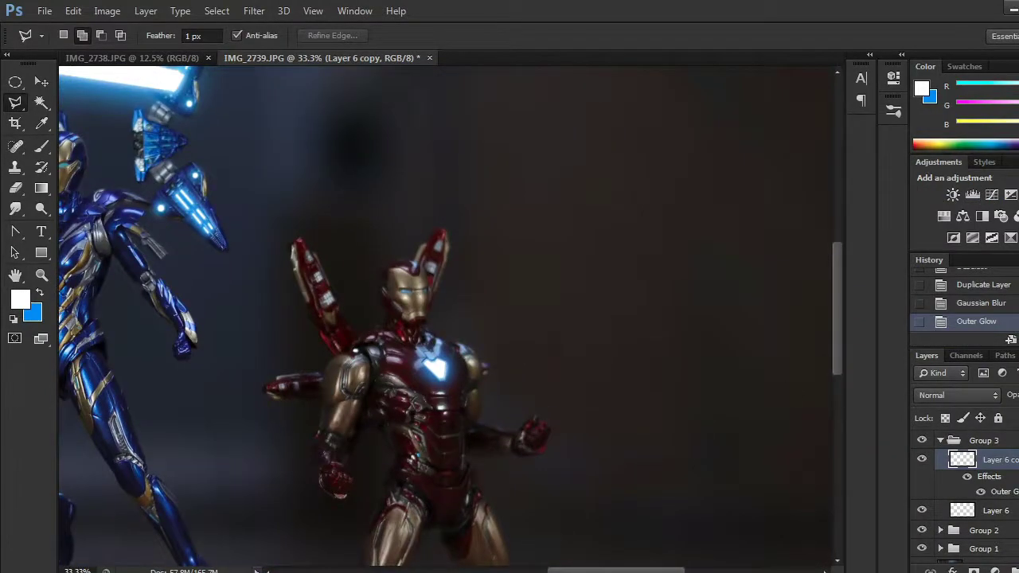
pyautogui.hotkey('ctrl', 'shift', 'alt', 'n')
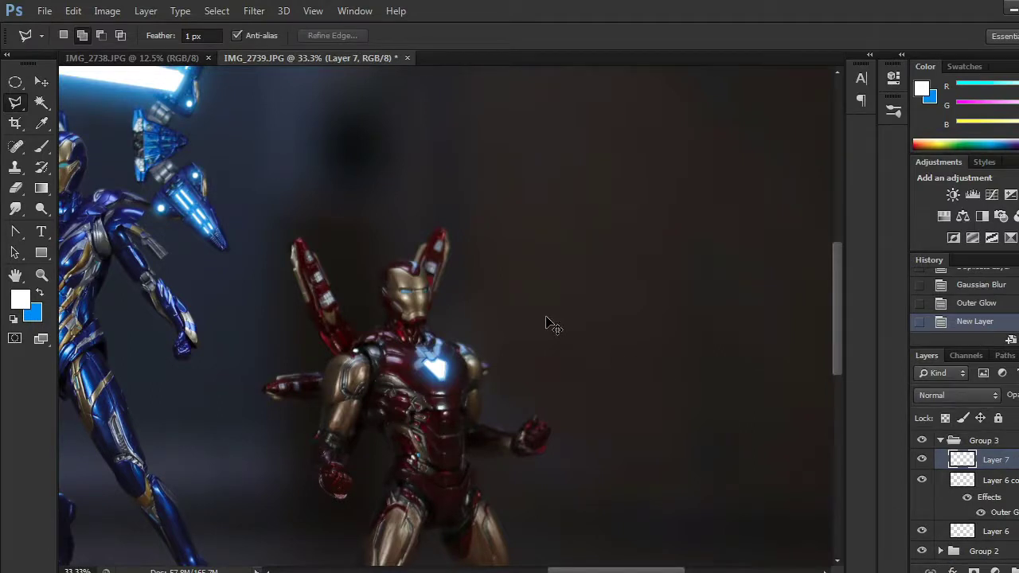
pyautogui.hotkey('ctrl', '+')
pyautogui.hotkey('ctrl', '+')
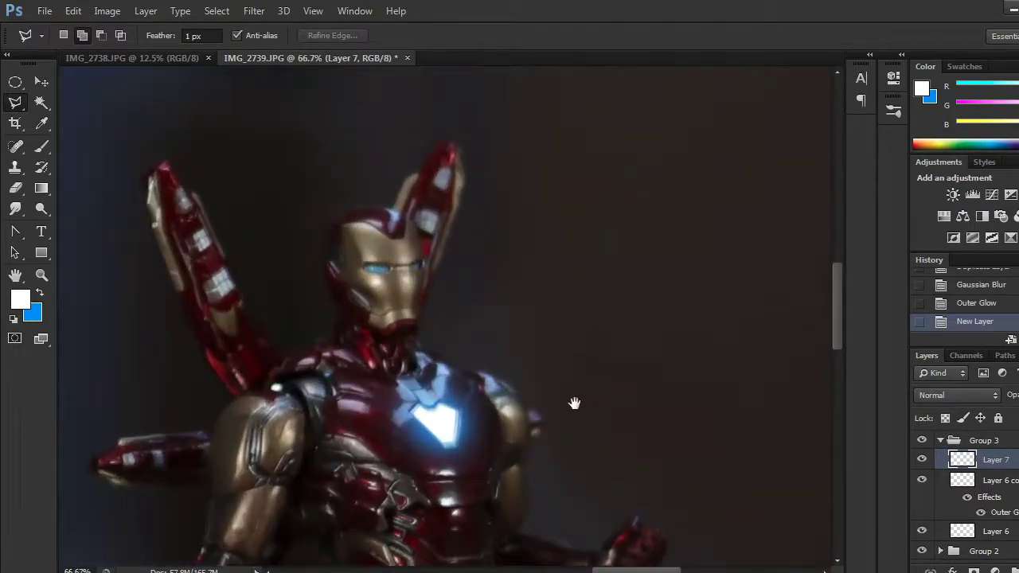
pyautogui.click(443, 408)
pyautogui.hotkey('ctrl', '-')
pyautogui.hotkey('ctrl', '-')
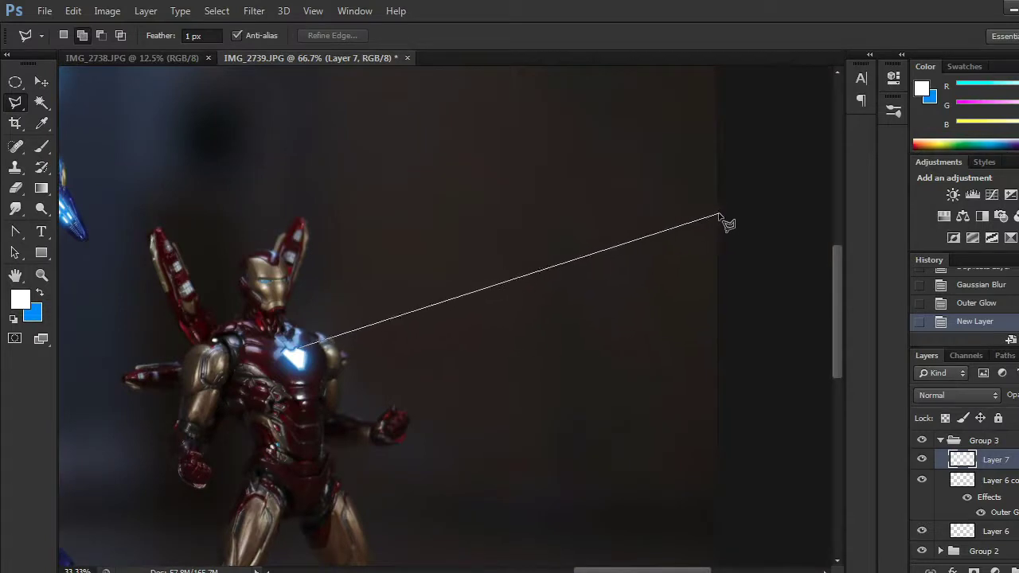
pyautogui.click(729, 230)
pyautogui.click(729, 350)
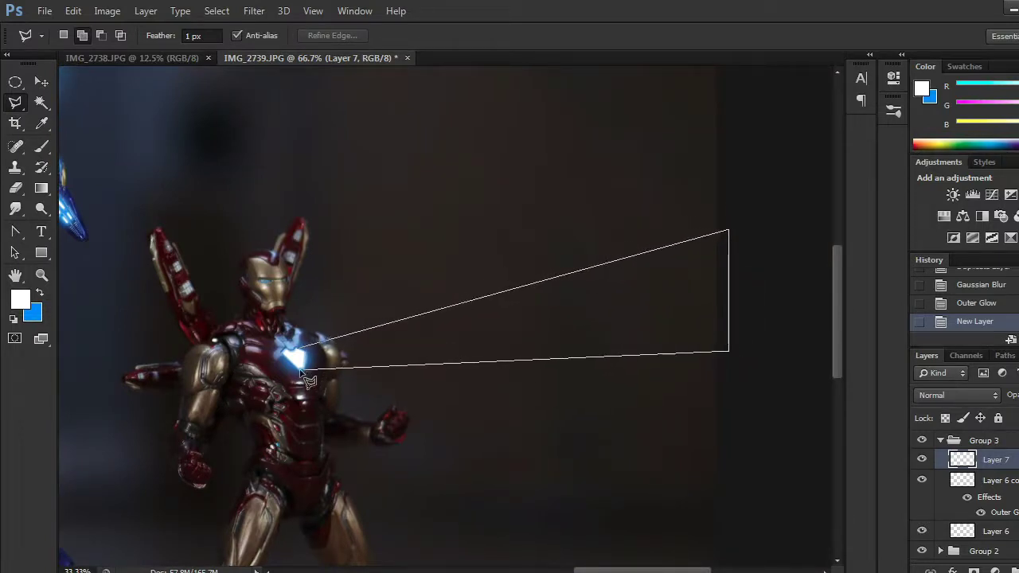
# Step: Outline a widening beam from the red figure's chest reactor past the photo's right edge with the Polygonal Lasso
pyautogui.click(298, 352)
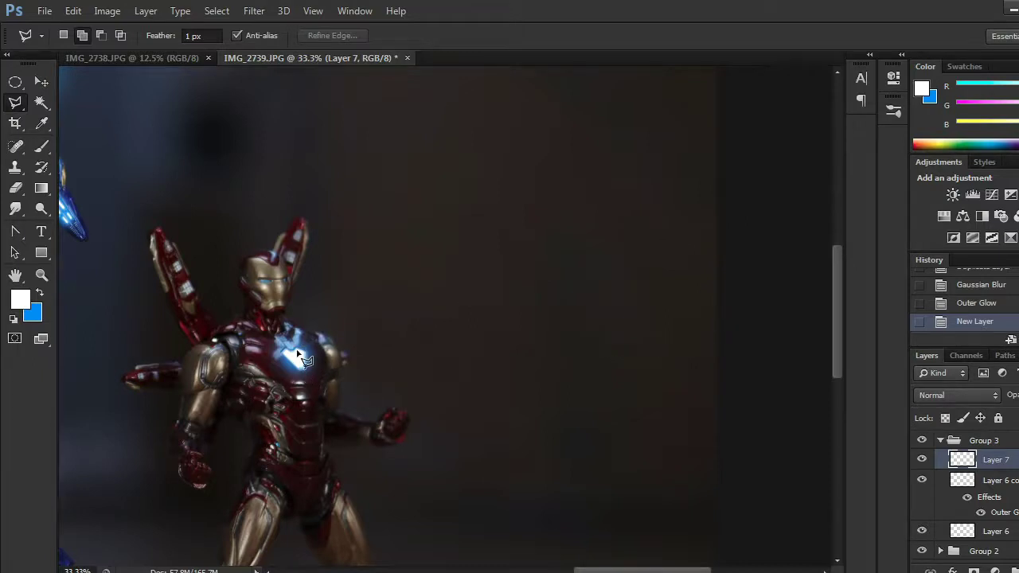
pyautogui.click(749, 223)
pyautogui.click(750, 288)
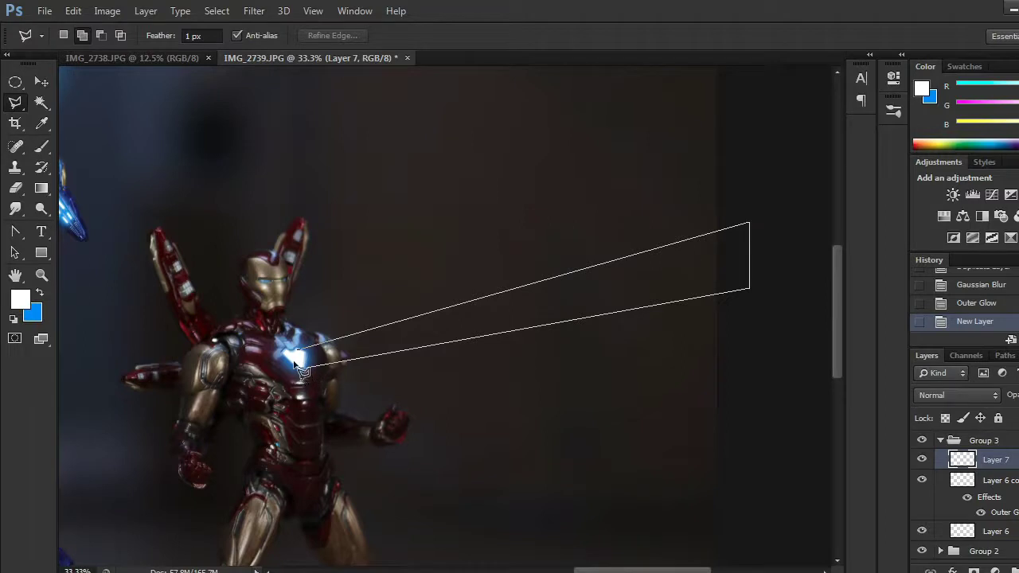
pyautogui.scroll(3, 295, 363)
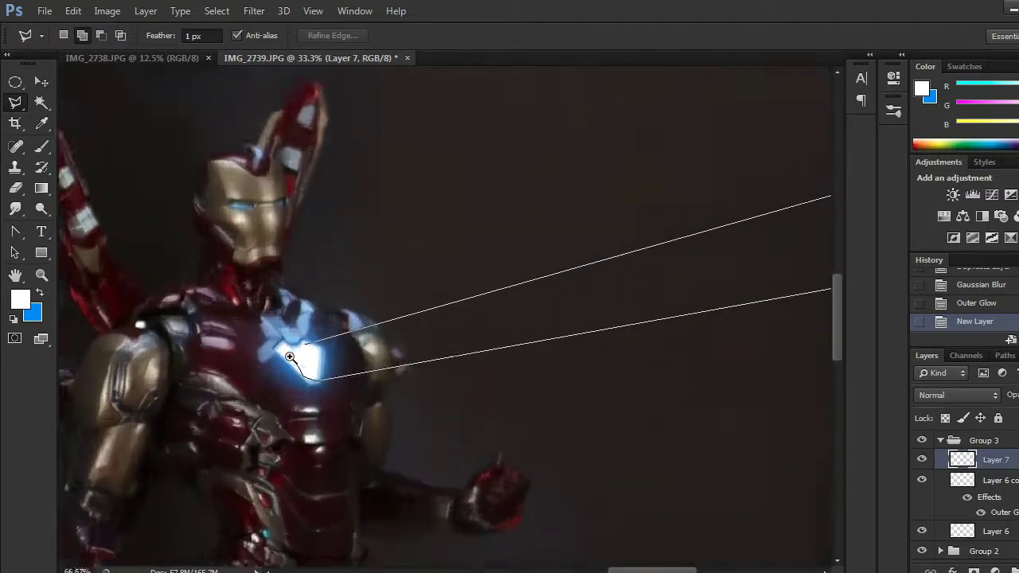
pyautogui.click(330, 392)
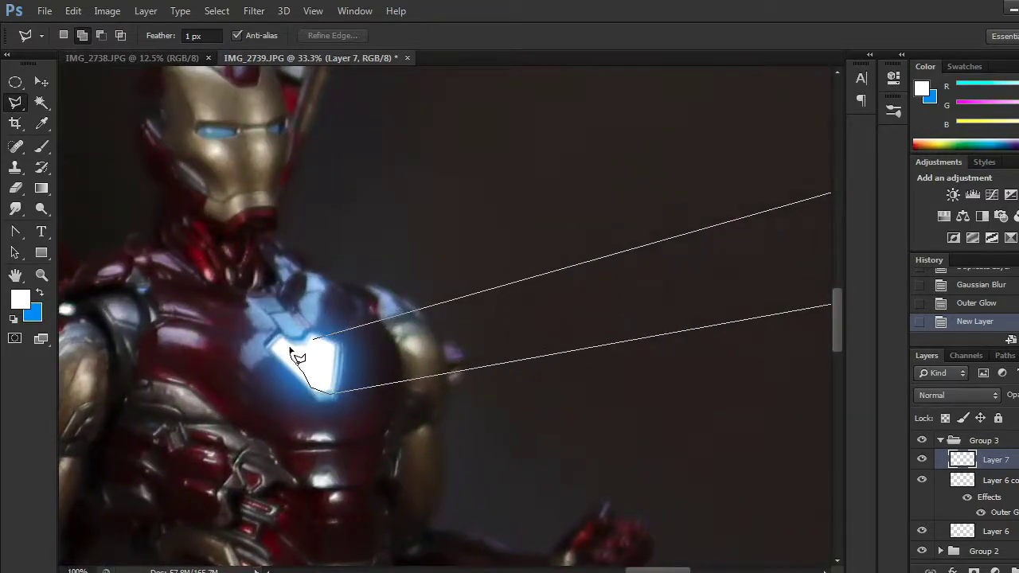
pyautogui.click(315, 342)
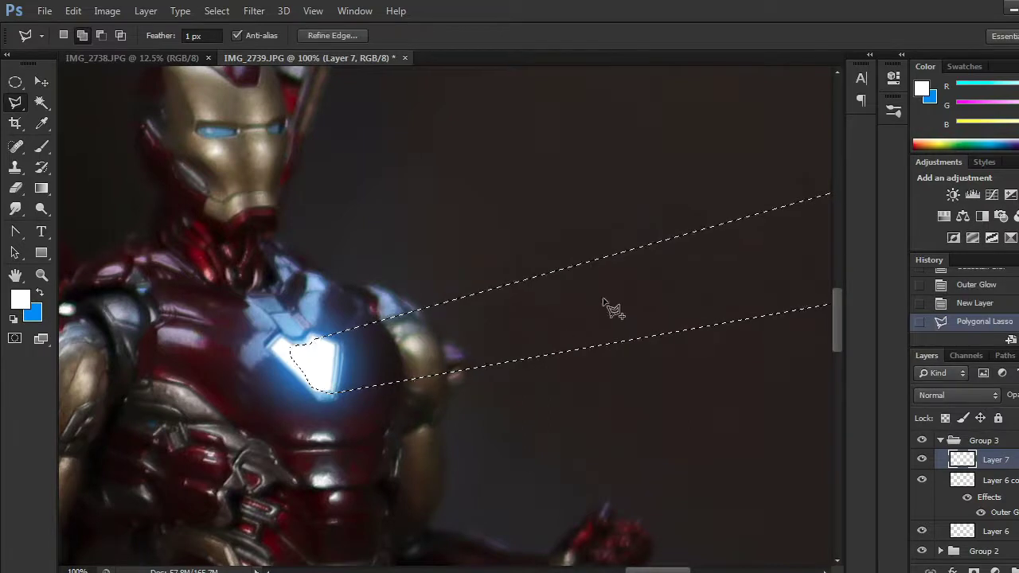
pyautogui.scroll(-1, 660, 294)
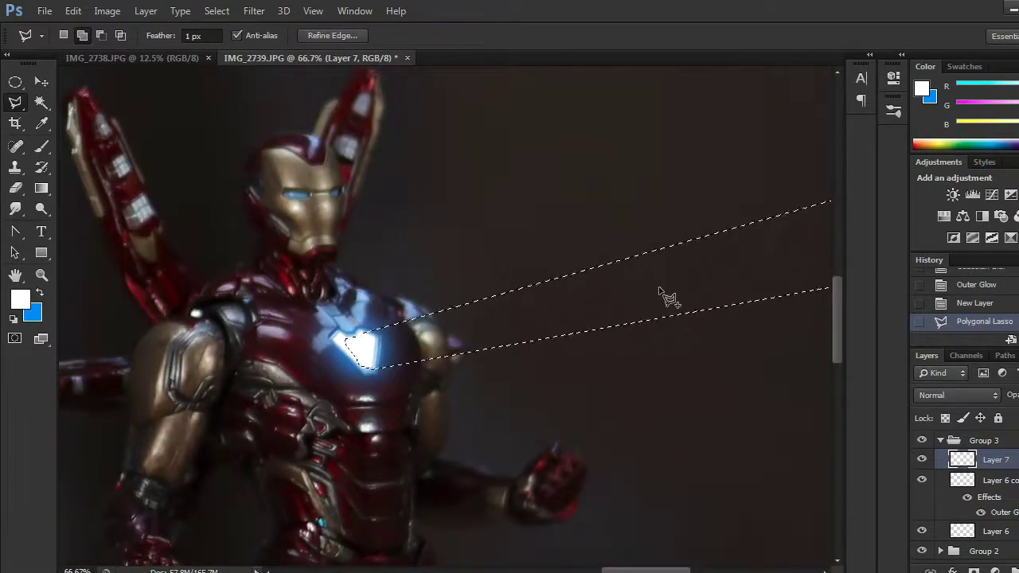
# Step: Fill the beam selection on Layer 7 with white and deselect it
pyautogui.hotkey('alt', 'BackSpace')
pyautogui.hotkey('ctrl', 'd')
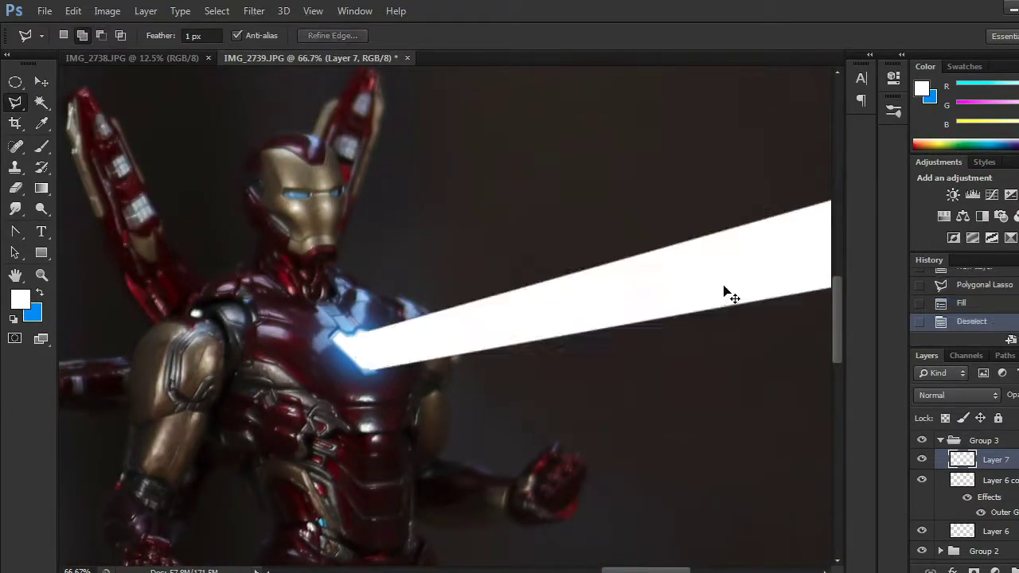
pyautogui.scroll(-3, 733, 296)
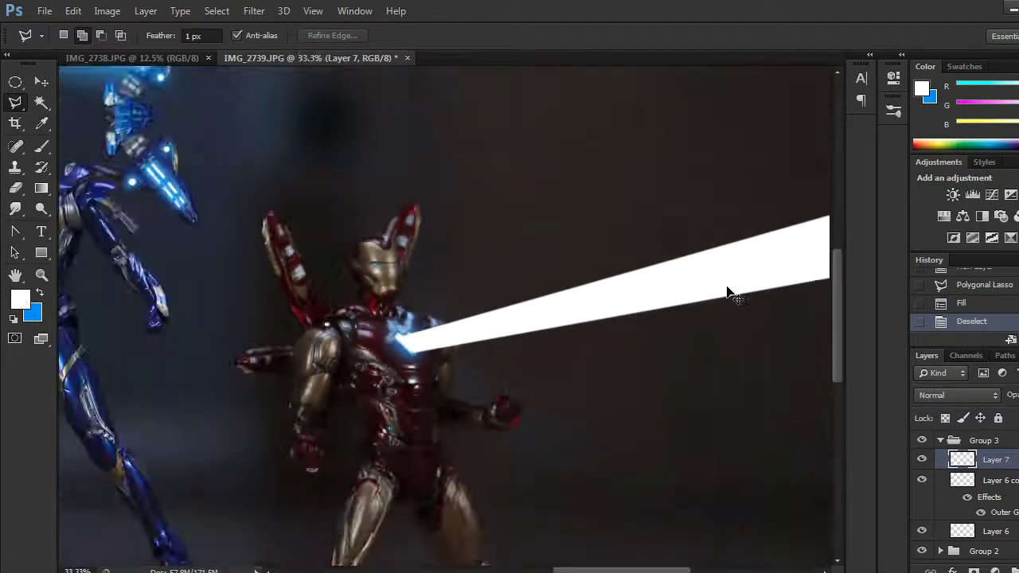
# Step: Duplicate the beam layer, Layer 7, and hide the original
pyautogui.moveTo(1009, 462); pyautogui.dragTo(1018, 570)
pyautogui.click(259, 13)
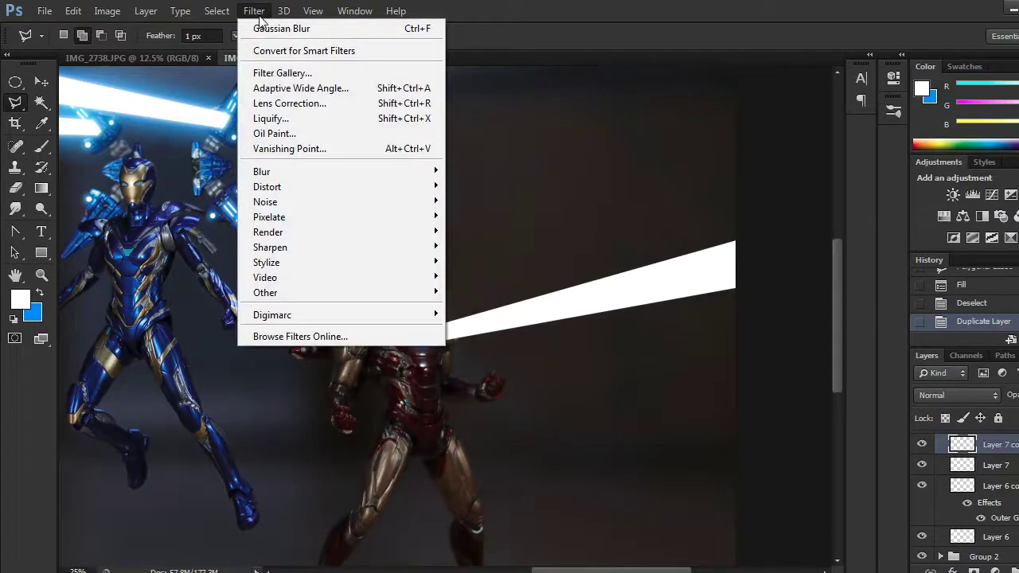
pyautogui.moveTo(247, 171)
pyautogui.click(938, 460)
pyautogui.click(922, 465)
# Step: Apply a Gaussian Blur with a 12.7 pixel radius to Layer 7 copy and make the original Layer 7 visible again
pyautogui.click(255, 11)
pyautogui.moveTo(262, 171)
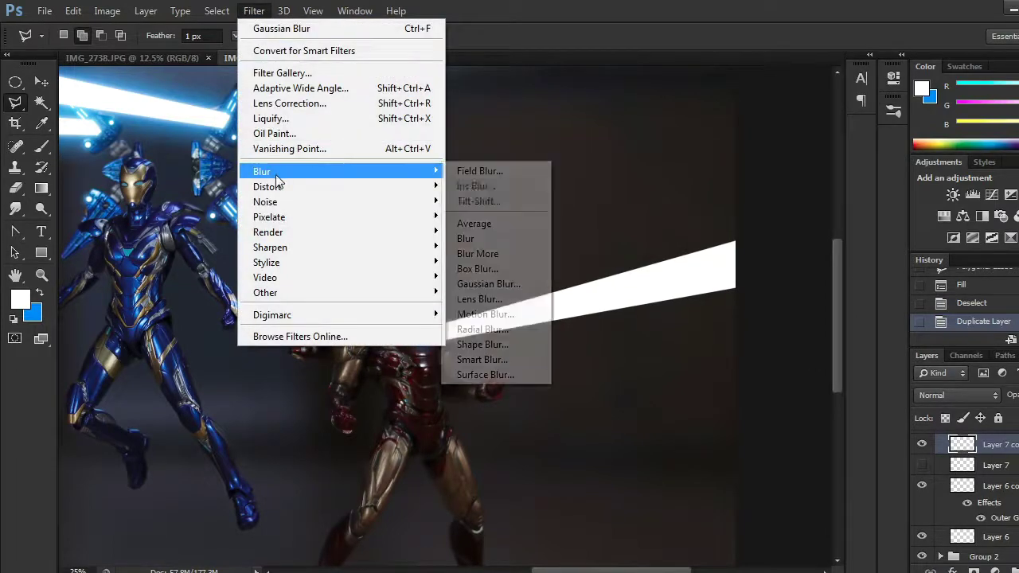
pyautogui.click(478, 283)
pyautogui.moveTo(863, 389); pyautogui.dragTo(889, 387)
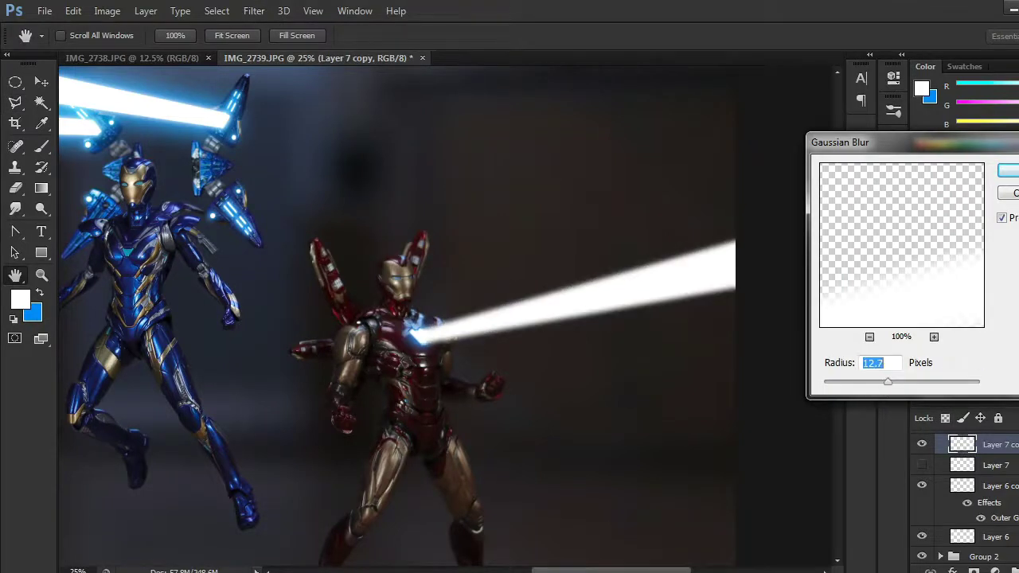
pyautogui.press('Return')
pyautogui.click(922, 465)
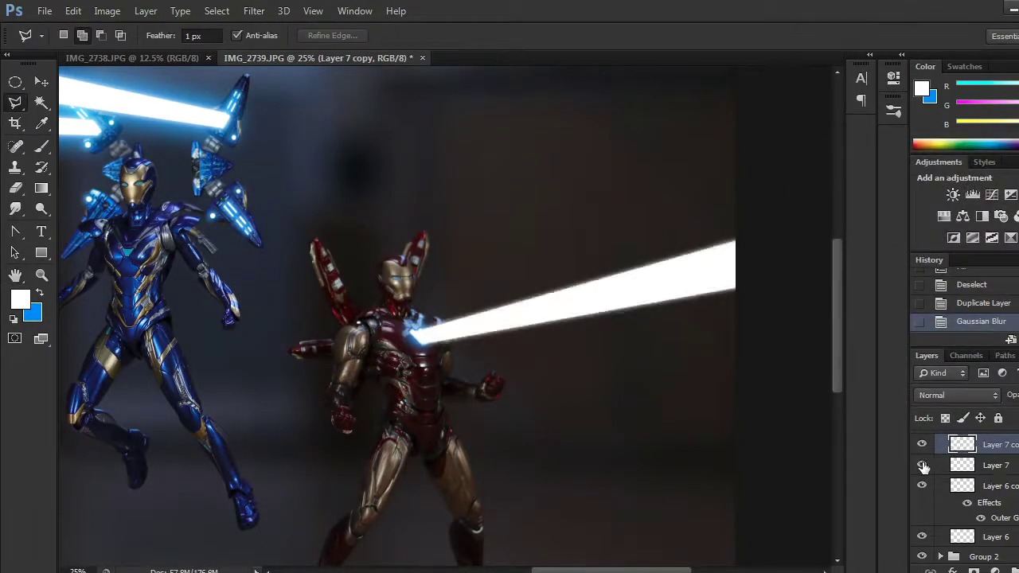
# Step: Add an Outer Glow to Layer 7 copy and set its glow colour to a saturated yellow-orange
pyautogui.click(952, 571)
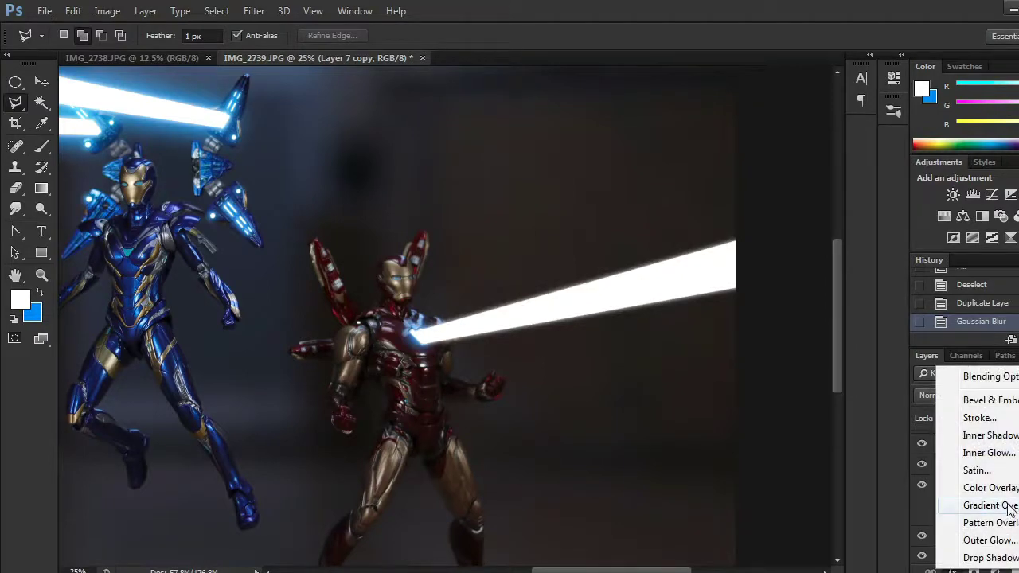
pyautogui.click(991, 540)
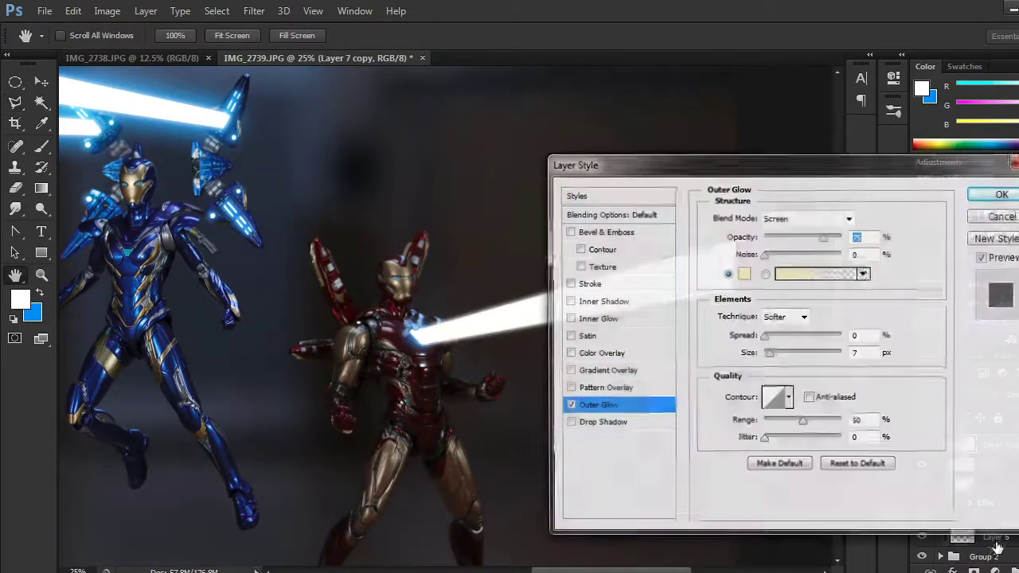
pyautogui.moveTo(869, 173); pyautogui.dragTo(911, 184)
pyautogui.hotkey('ctrl', '+')
pyautogui.hotkey('ctrl', '+')
pyautogui.hotkey('ctrl', '+')
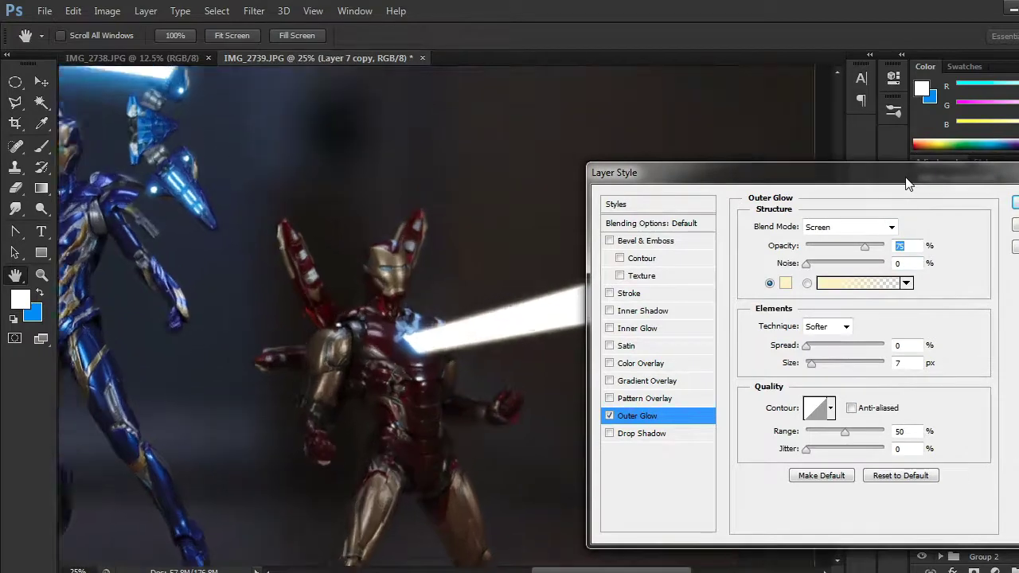
pyautogui.click(786, 284)
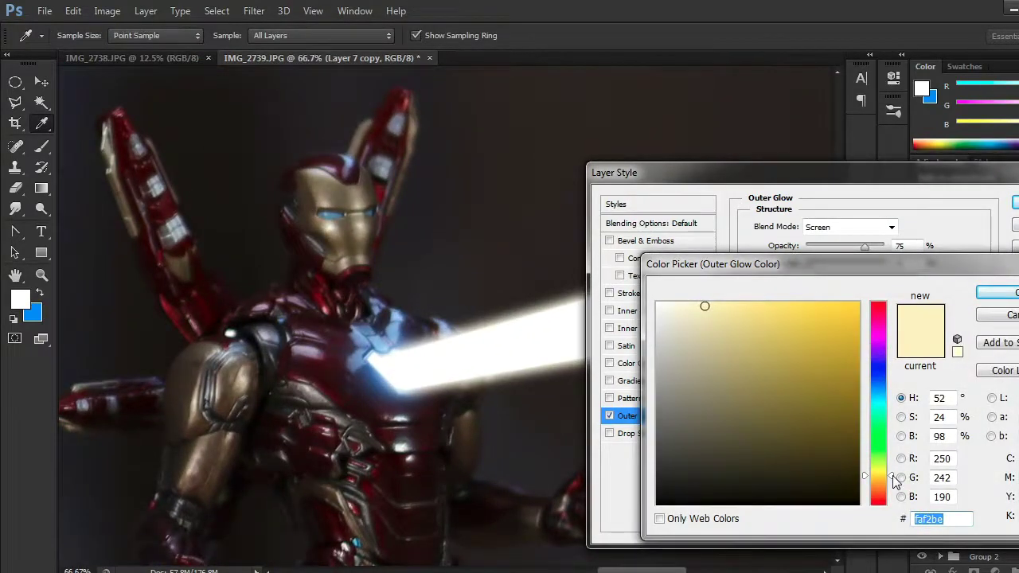
pyautogui.moveTo(893, 478); pyautogui.dragTo(893, 479)
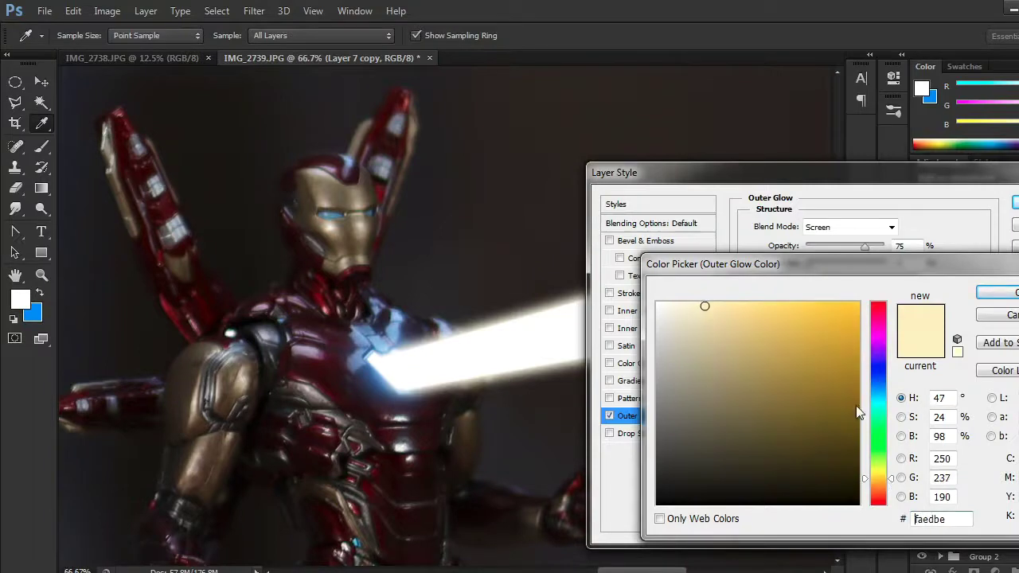
pyautogui.click(815, 305)
pyautogui.click(1006, 292)
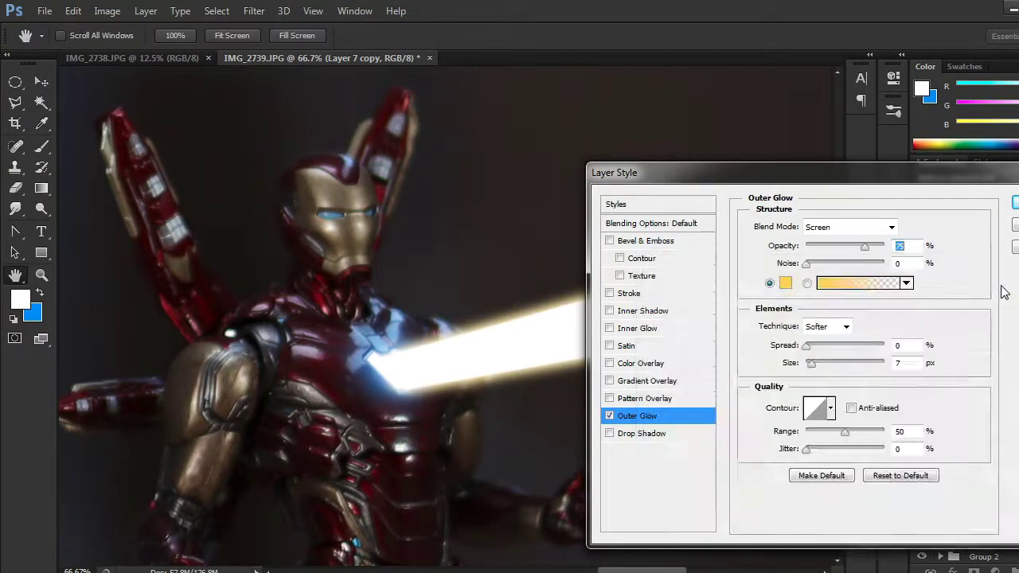
# Step: Set the beam's outer glow to 9% spread, 49 px size and 89% range, with an anti-aliased contour
pyautogui.moveTo(817, 362)
pyautogui.mouseDown()
pyautogui.moveTo(825, 362)
pyautogui.moveTo(814, 345)
pyautogui.mouseUp()
pyautogui.click(816, 345)
pyautogui.click(851, 407)
pyautogui.moveTo(845, 432); pyautogui.dragTo(876, 434)
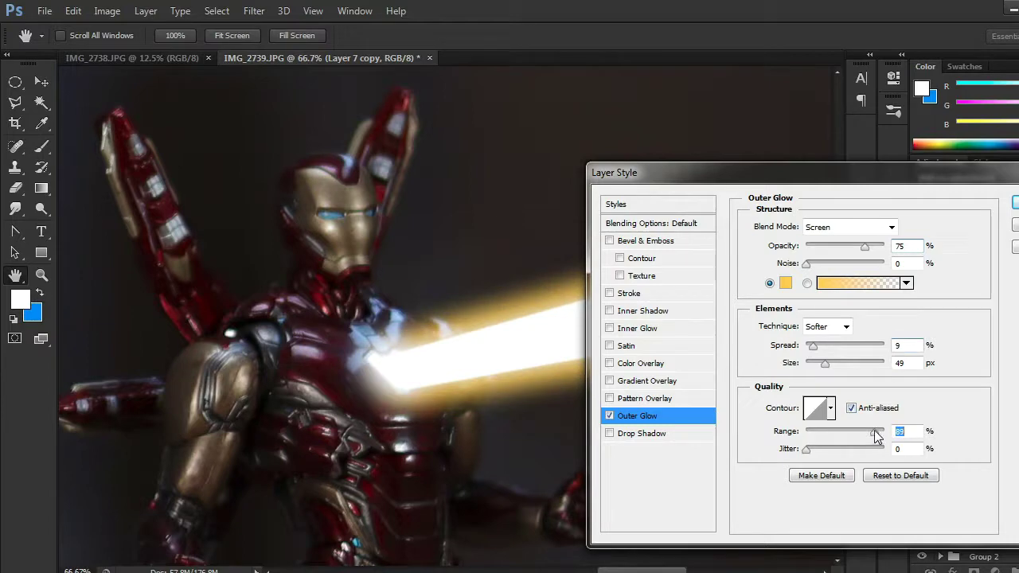
# Step: Tune the golden chest beam's outer glow to 59% opacity, 2% spread, 100 px size and 89% range
pyautogui.moveTo(825, 364); pyautogui.dragTo(830, 364)
pyautogui.moveTo(814, 346); pyautogui.dragTo(840, 366)
pyautogui.moveTo(873, 432)
pyautogui.mouseDown()
pyautogui.moveTo(856, 432)
pyautogui.moveTo(877, 433)
pyautogui.mouseUp()
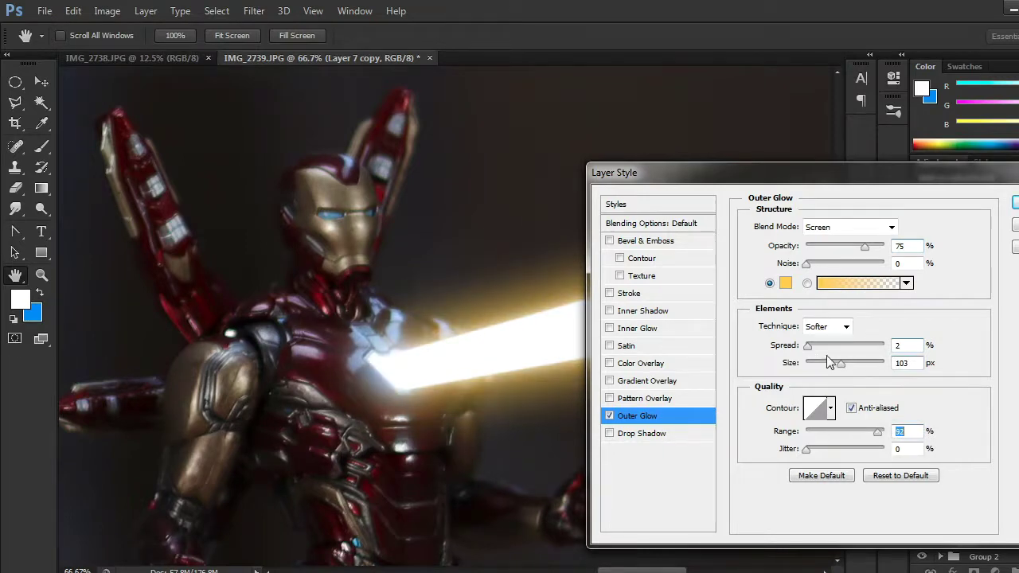
pyautogui.moveTo(813, 348); pyautogui.dragTo(837, 367)
pyautogui.hotkey('ctrl', '-')
pyautogui.hotkey('ctrl', '-')
pyautogui.hotkey('ctrl', '-')
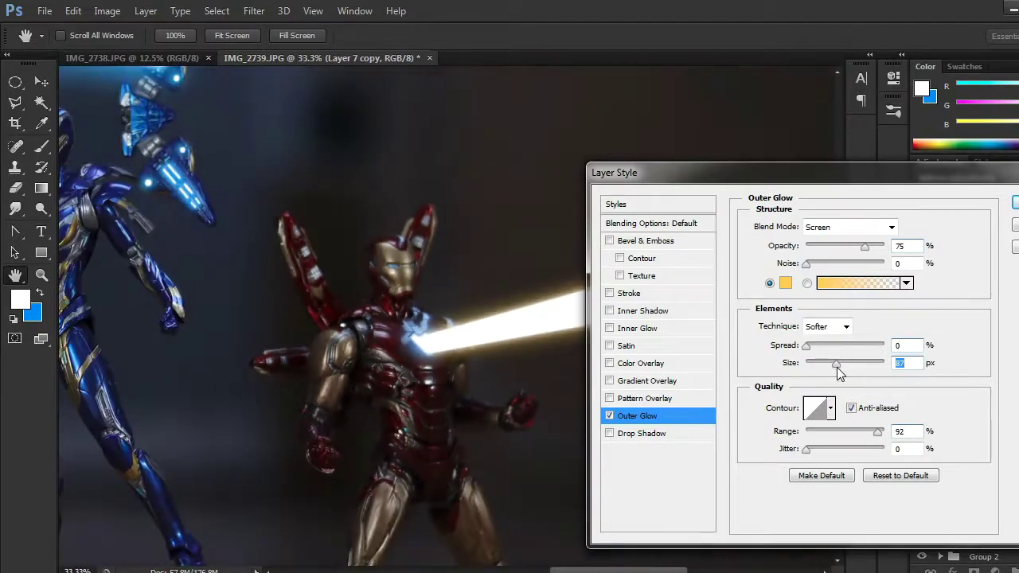
pyautogui.moveTo(931, 183)
pyautogui.mouseDown()
pyautogui.moveTo(957, 485)
pyautogui.moveTo(973, 231)
pyautogui.moveTo(998, 186)
pyautogui.moveTo(958, 137)
pyautogui.moveTo(1018, 189)
pyautogui.moveTo(1018, 391)
pyautogui.moveTo(1016, 327)
pyautogui.moveTo(943, 170)
pyautogui.mouseUp()
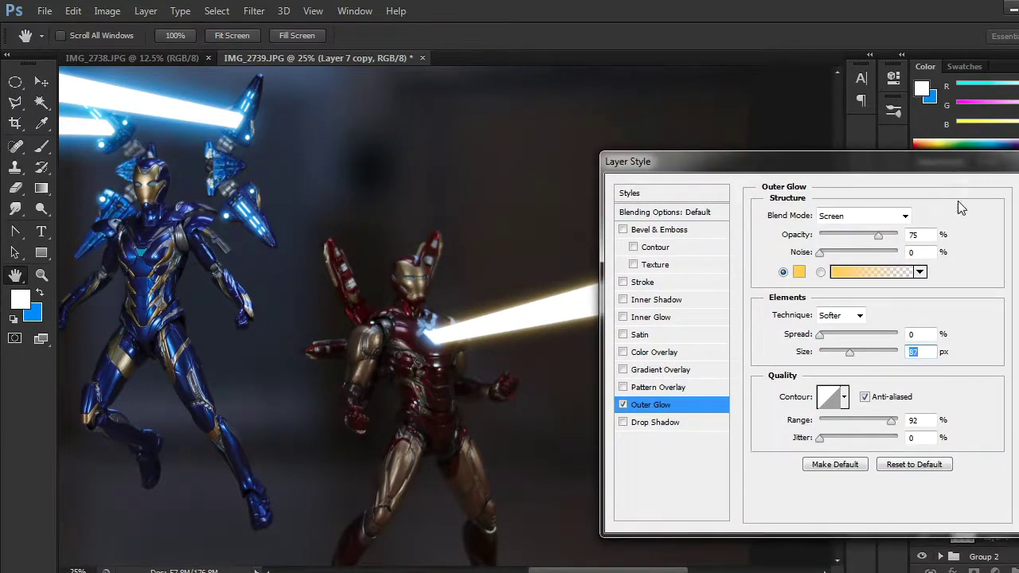
pyautogui.moveTo(847, 361)
pyautogui.mouseDown()
pyautogui.moveTo(859, 355)
pyautogui.moveTo(828, 338)
pyautogui.moveTo(847, 358)
pyautogui.mouseUp()
pyautogui.moveTo(891, 420); pyautogui.dragTo(888, 422)
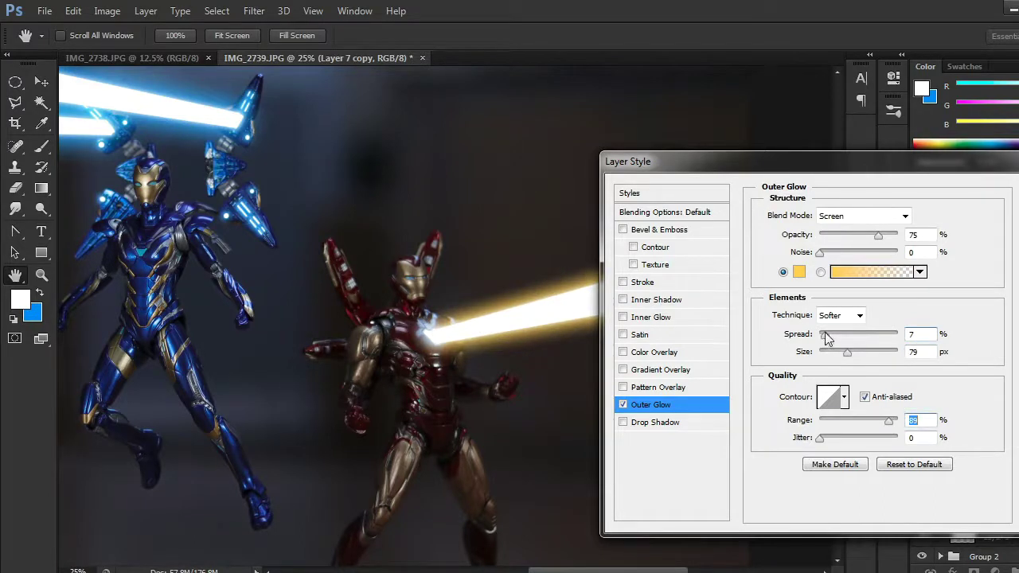
pyautogui.moveTo(828, 338)
pyautogui.mouseDown()
pyautogui.moveTo(854, 353)
pyautogui.moveTo(822, 336)
pyautogui.mouseUp()
pyautogui.moveTo(878, 235); pyautogui.dragTo(866, 237)
pyautogui.click(1018, 195)
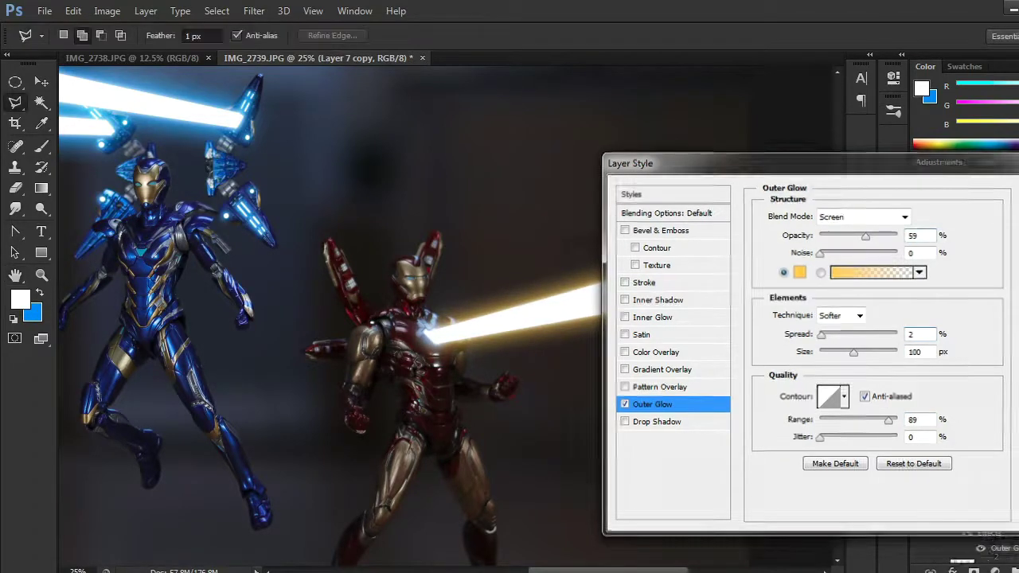
# Step: Group the golden beam's layers and collapse the new group
pyautogui.moveTo(567, 310); pyautogui.dragTo(649, 312)
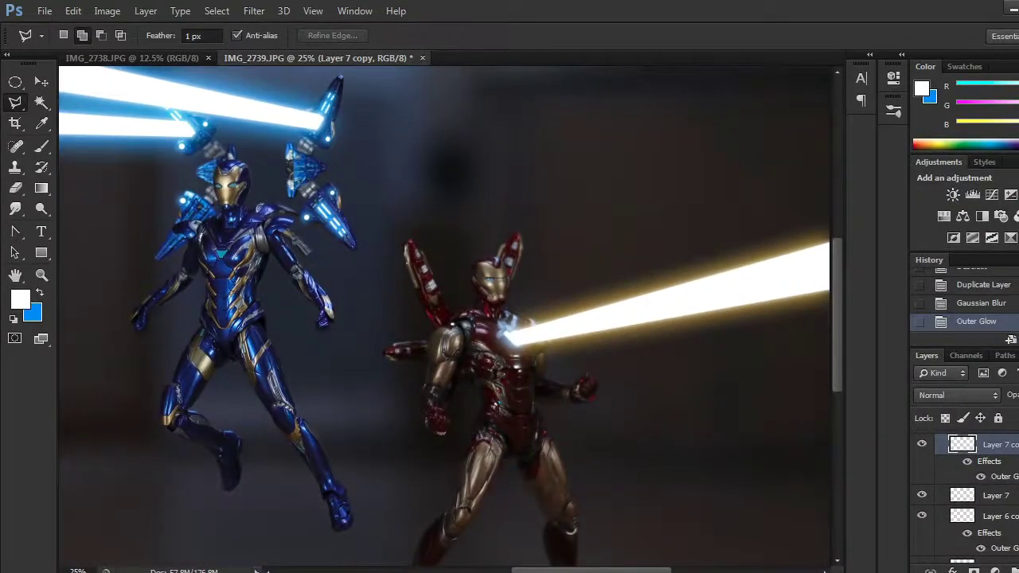
pyautogui.hotkey('ctrl', 'g')
pyautogui.click(941, 442)
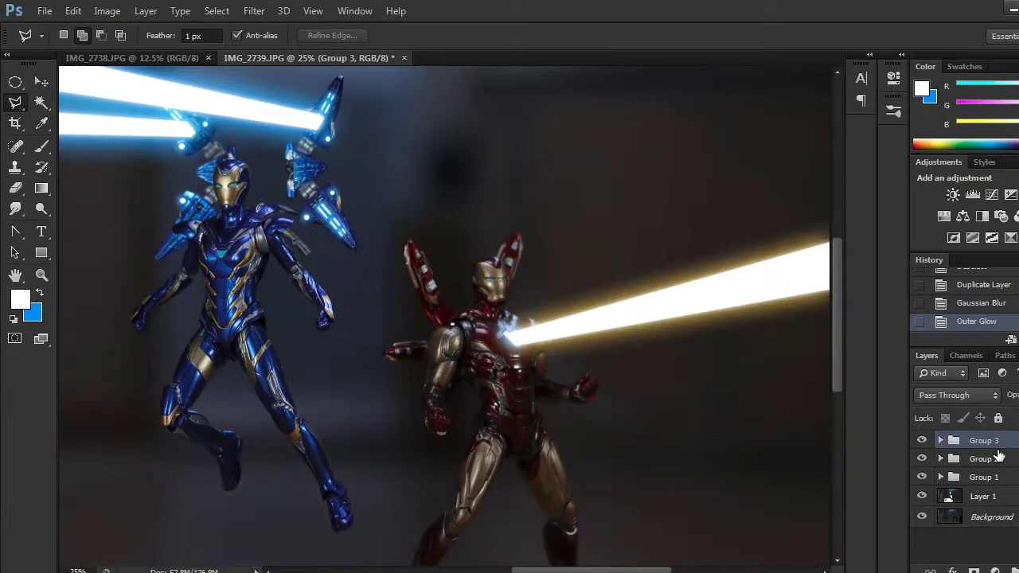
# Step: Create a new group above Group 3 and add an empty layer inside it for the blue figure's lights
pyautogui.moveTo(358, 278); pyautogui.dragTo(538, 233)
pyautogui.moveTo(479, 175); pyautogui.dragTo(540, 380)
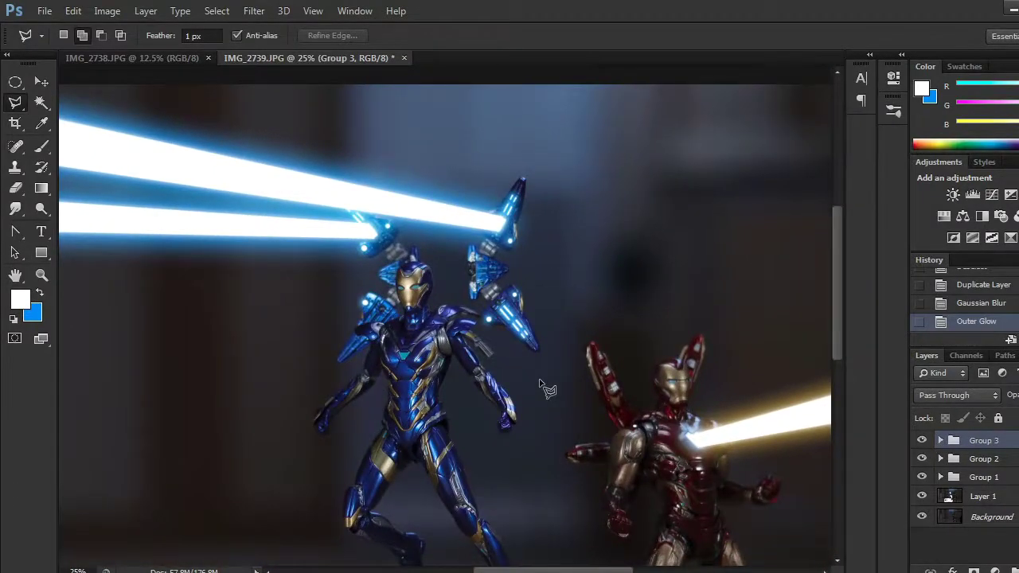
pyautogui.hotkey('ctrl', '+')
pyautogui.hotkey('ctrl', '+')
pyautogui.hotkey('ctrl', '+')
pyautogui.hotkey('ctrl', '+')
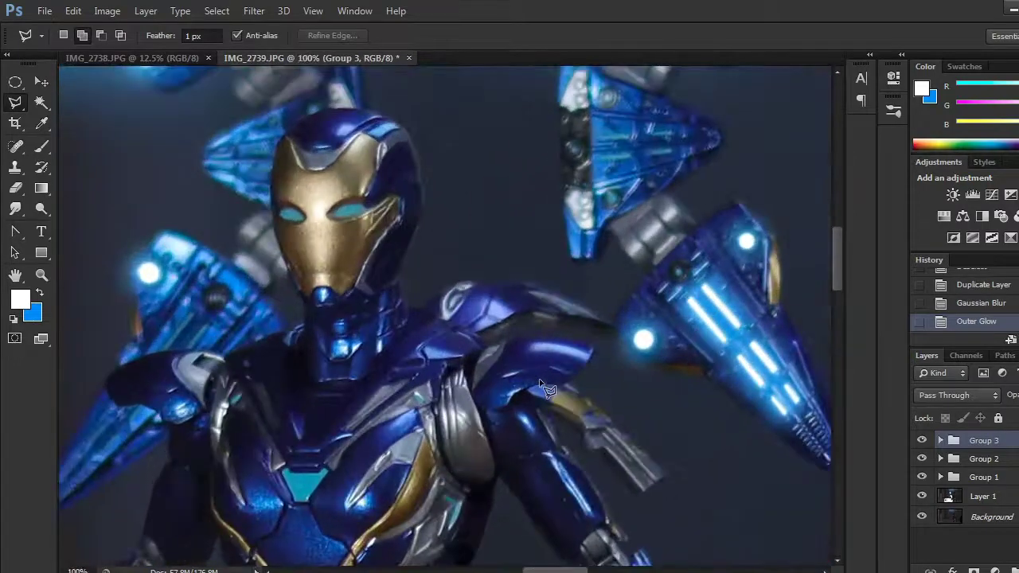
pyautogui.hotkey('ctrl', '+')
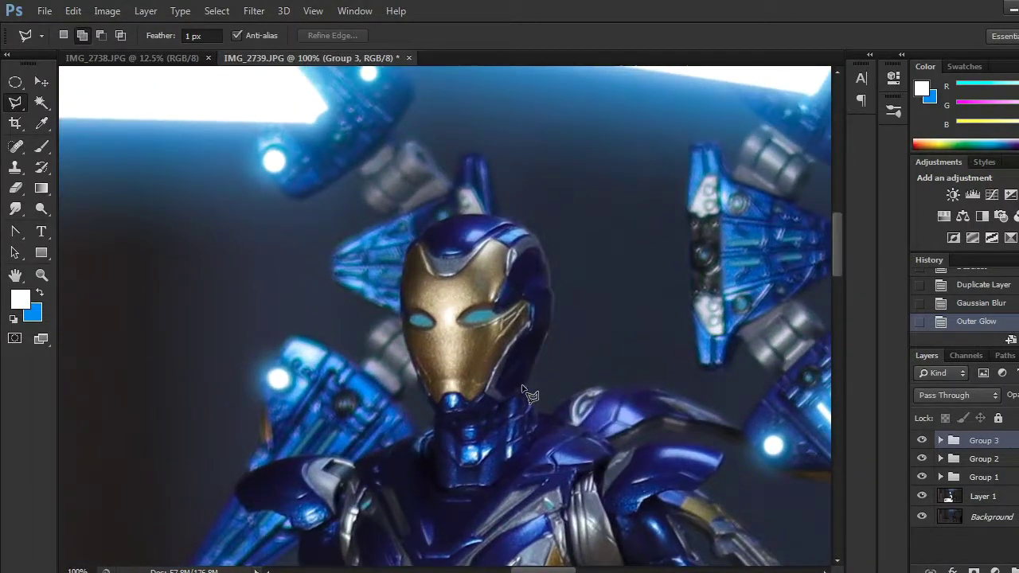
pyautogui.hotkey('ctrl', '+')
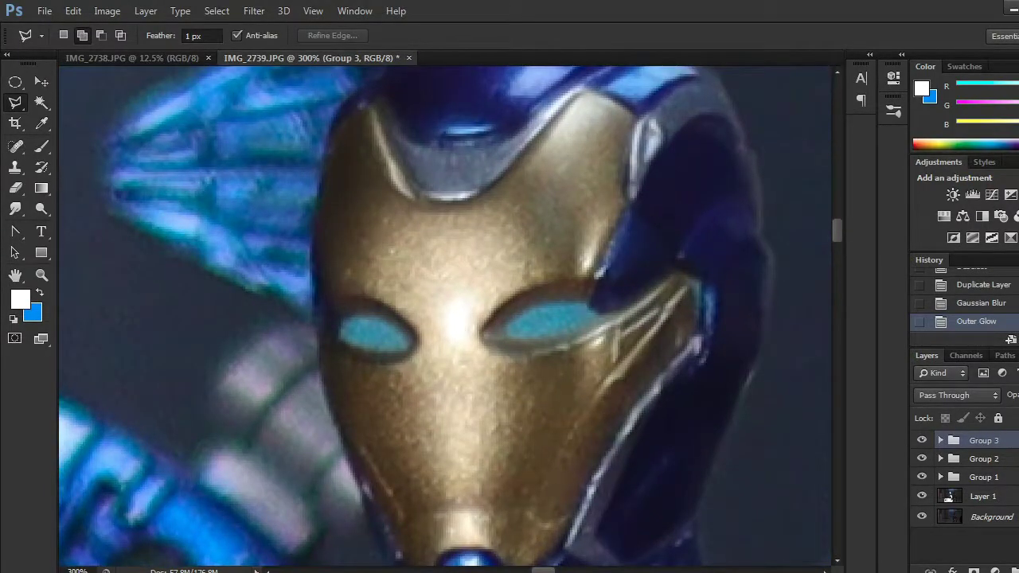
pyautogui.click(1015, 571)
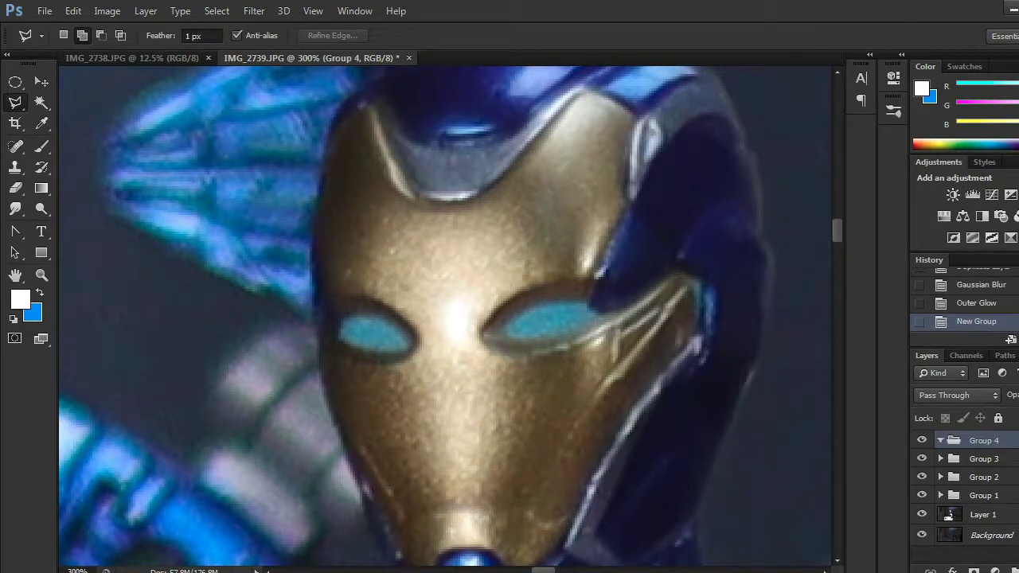
pyautogui.click(1018, 570)
# Step: Outline each eye of the blue figure's mask with the Polygonal Lasso, fill it with white and deselect
pyautogui.moveTo(506, 327)
pyautogui.mouseDown()
pyautogui.moveTo(580, 302)
pyautogui.moveTo(598, 322)
pyautogui.moveTo(589, 306)
pyautogui.moveTo(593, 317)
pyautogui.moveTo(612, 312)
pyautogui.moveTo(555, 332)
pyautogui.moveTo(574, 332)
pyautogui.moveTo(507, 336)
pyautogui.mouseUp()
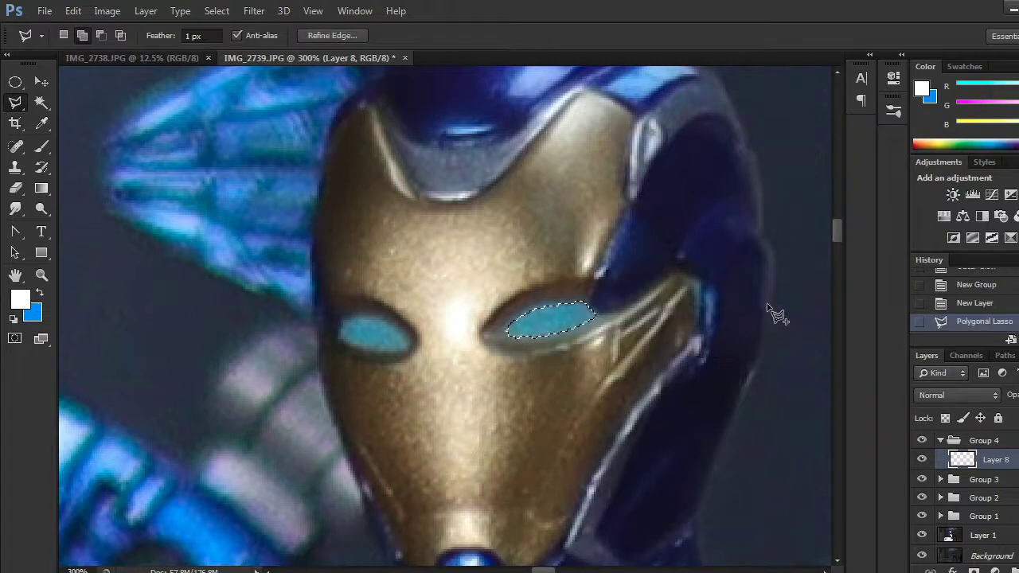
pyautogui.hotkey('alt', 'BackSpace')
pyautogui.hotkey('ctrl', 'd')
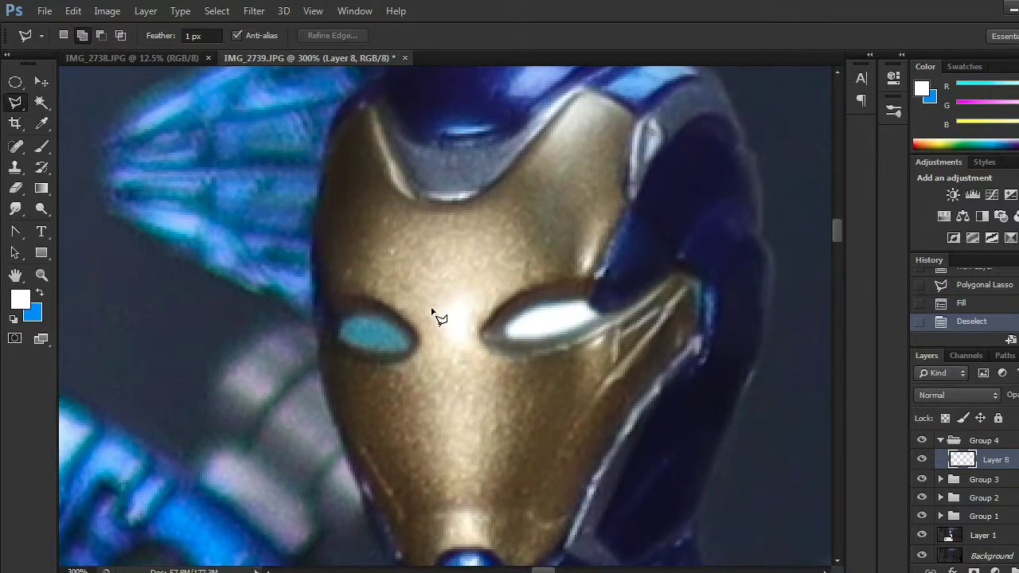
pyautogui.hotkey('ctrl', '+')
pyautogui.hotkey('ctrl', '+')
pyautogui.moveTo(326, 324)
pyautogui.mouseDown()
pyautogui.moveTo(373, 353)
pyautogui.moveTo(383, 374)
pyautogui.moveTo(324, 381)
pyautogui.moveTo(279, 366)
pyautogui.moveTo(275, 330)
pyautogui.moveTo(335, 326)
pyautogui.mouseUp()
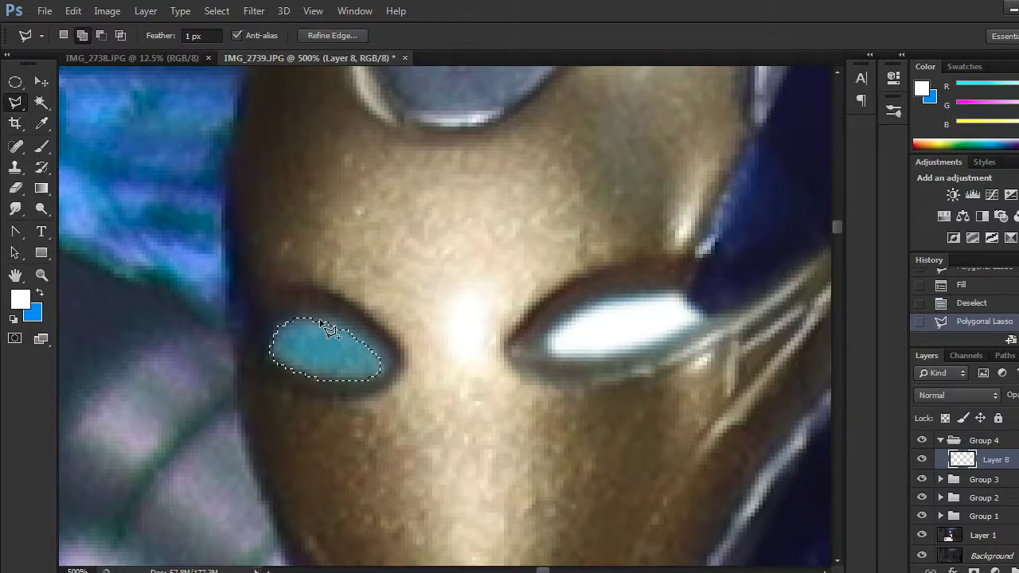
pyautogui.hotkey('alt', 'BackSpace')
pyautogui.hotkey('ctrl', 'd')
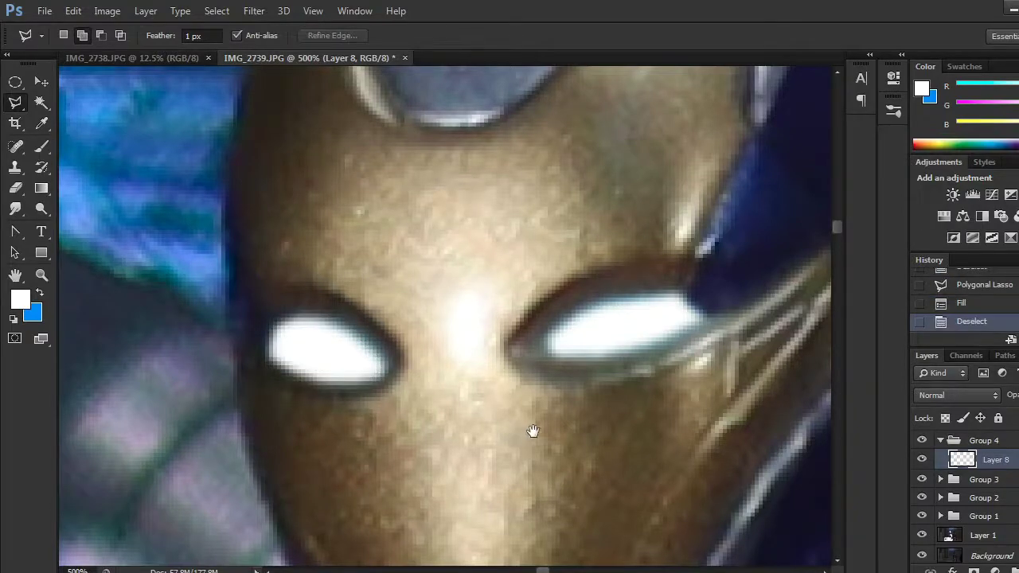
# Step: Duplicate the white eye layer and hide the original
pyautogui.moveTo(532, 430); pyautogui.dragTo(516, 343)
pyautogui.hotkey('ctrl', '-')
pyautogui.hotkey('ctrl', '-')
pyautogui.hotkey('ctrl', '-')
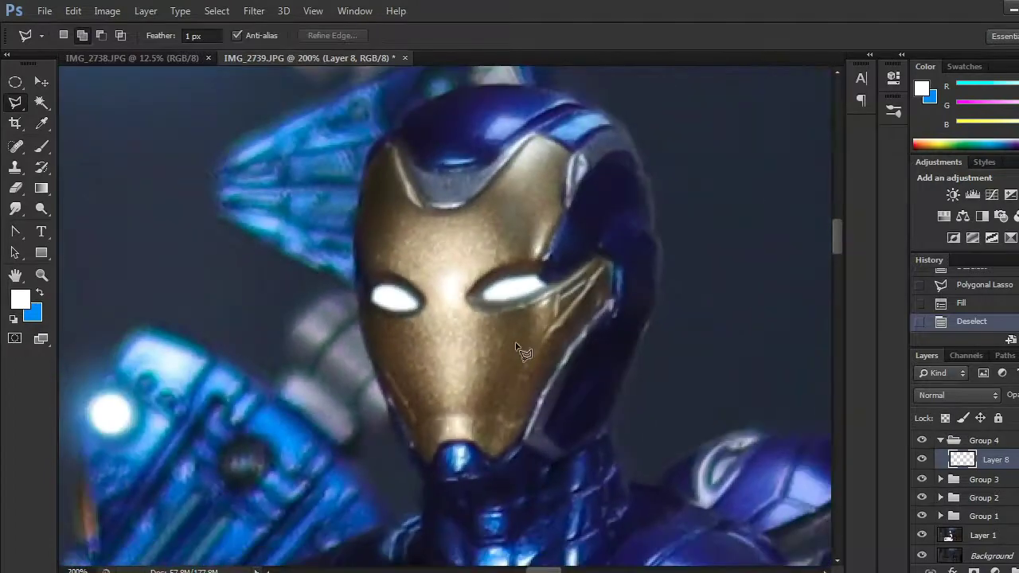
pyautogui.hotkey('ctrl', 'j')
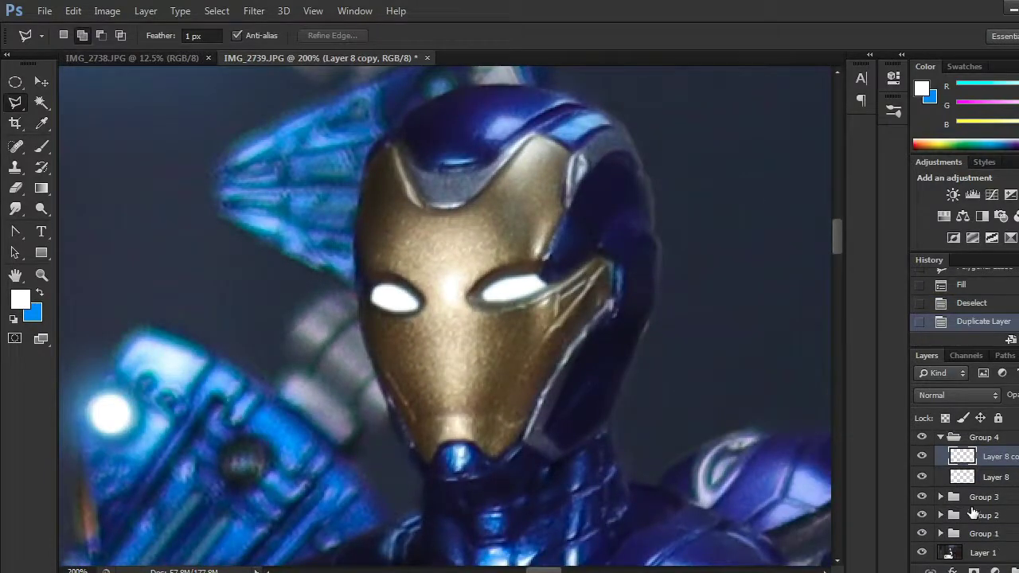
pyautogui.click(922, 477)
# Step: Apply a Gaussian Blur to the duplicated eye layer and show the original eye layer again
pyautogui.click(254, 10)
pyautogui.moveTo(319, 171)
pyautogui.click(489, 283)
pyautogui.moveTo(885, 386); pyautogui.dragTo(845, 390)
pyautogui.click(1009, 171)
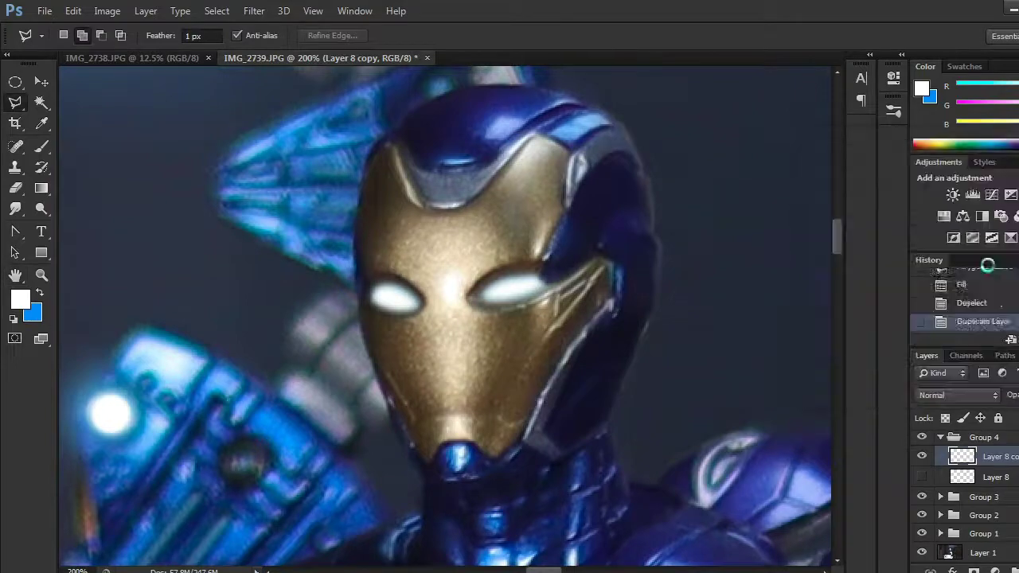
pyautogui.click(922, 478)
# Step: Add an outer glow to the blurred eye layer and choose a saturated bright blue as its colour
pyautogui.click(958, 571)
pyautogui.click(983, 541)
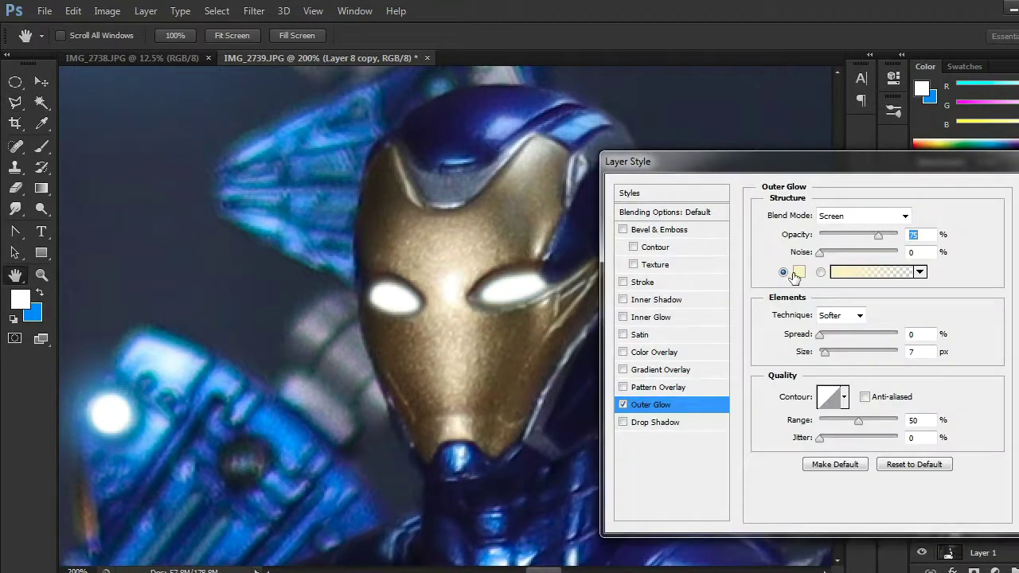
pyautogui.click(798, 273)
pyautogui.click(880, 388)
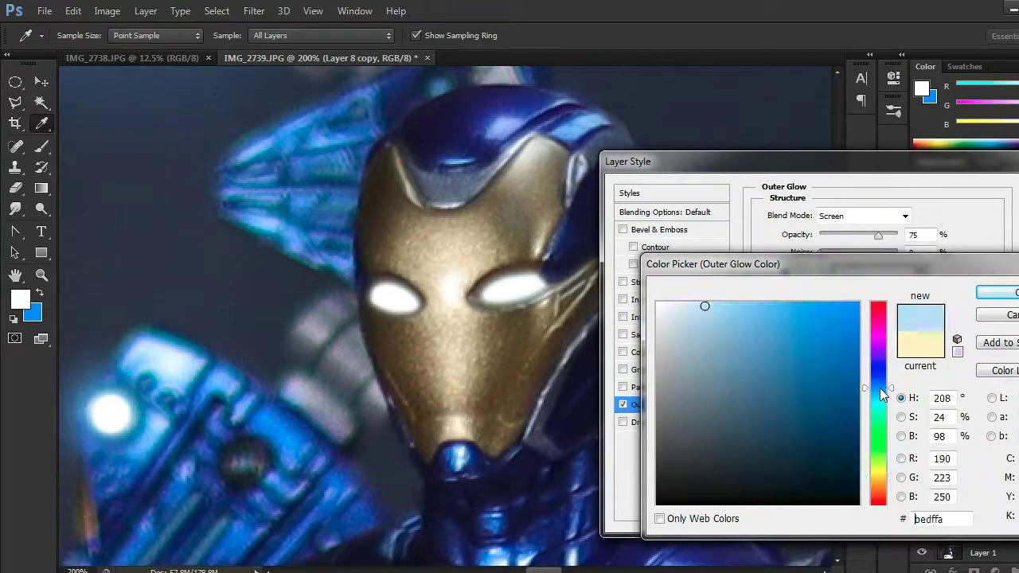
pyautogui.click(837, 315)
pyautogui.click(997, 292)
# Step: Set the eye glow to 6% spread, 29 px size and 48% range with anti-aliasing on, and apply it
pyautogui.moveTo(842, 358); pyautogui.dragTo(832, 352)
pyautogui.click(827, 341)
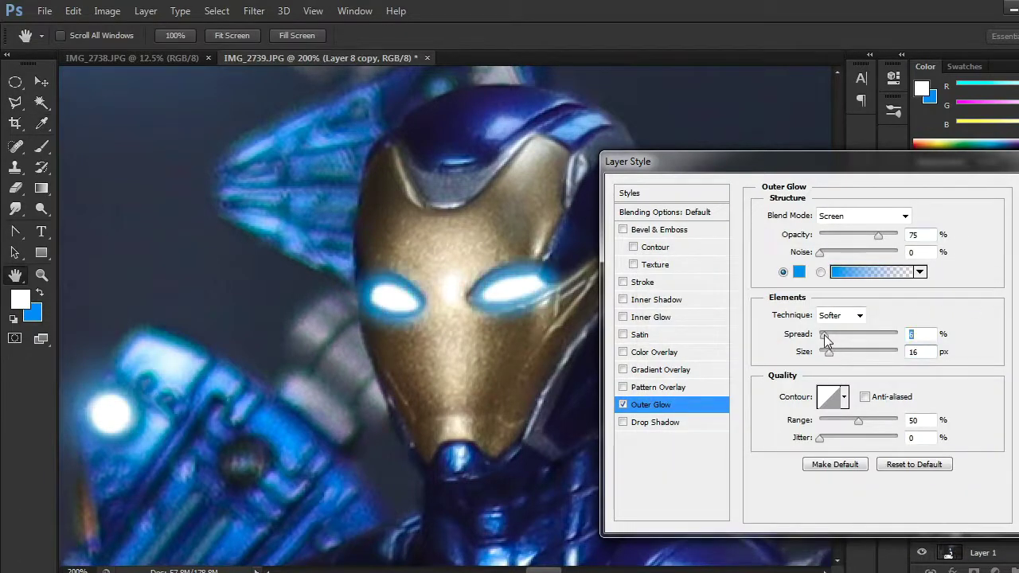
pyautogui.moveTo(832, 358); pyautogui.dragTo(837, 358)
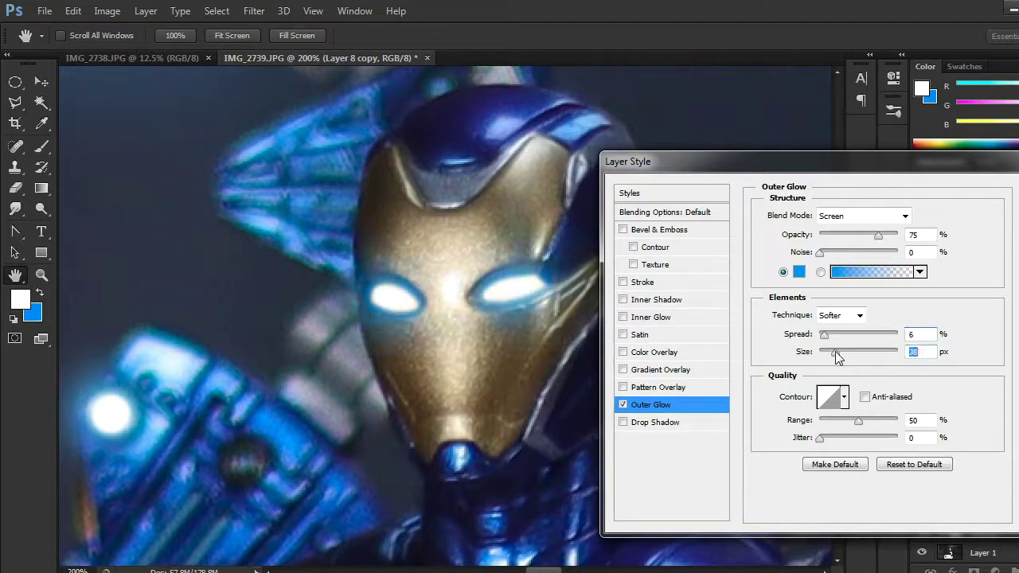
pyautogui.click(873, 401)
pyautogui.moveTo(858, 421); pyautogui.dragTo(857, 423)
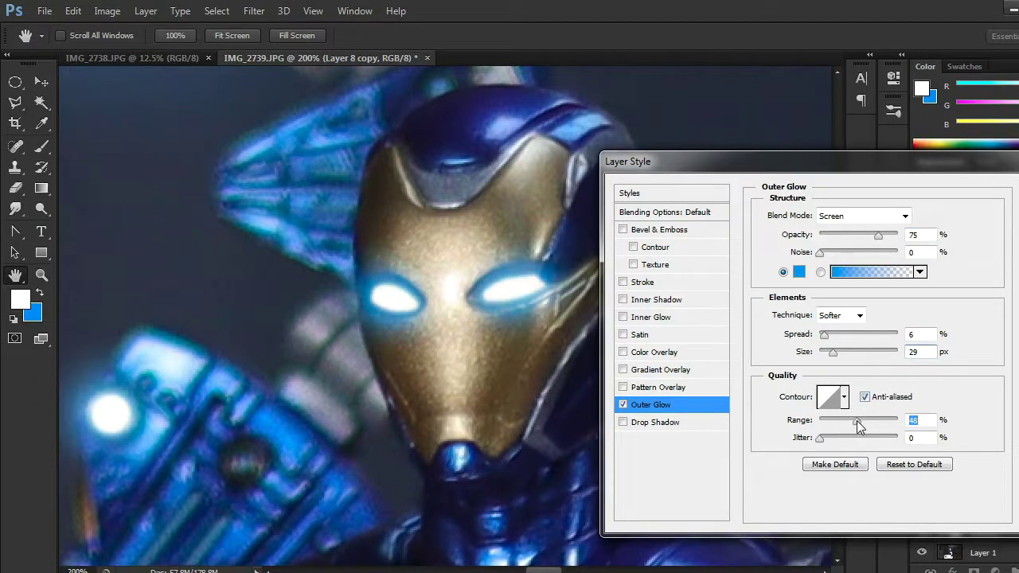
pyautogui.press('Return')
pyautogui.press('l')
# Step: Try a stronger eye glow by duplicating the glowing eye layer, and delete the duplicate
pyautogui.hotkey('ctrl', 'j')
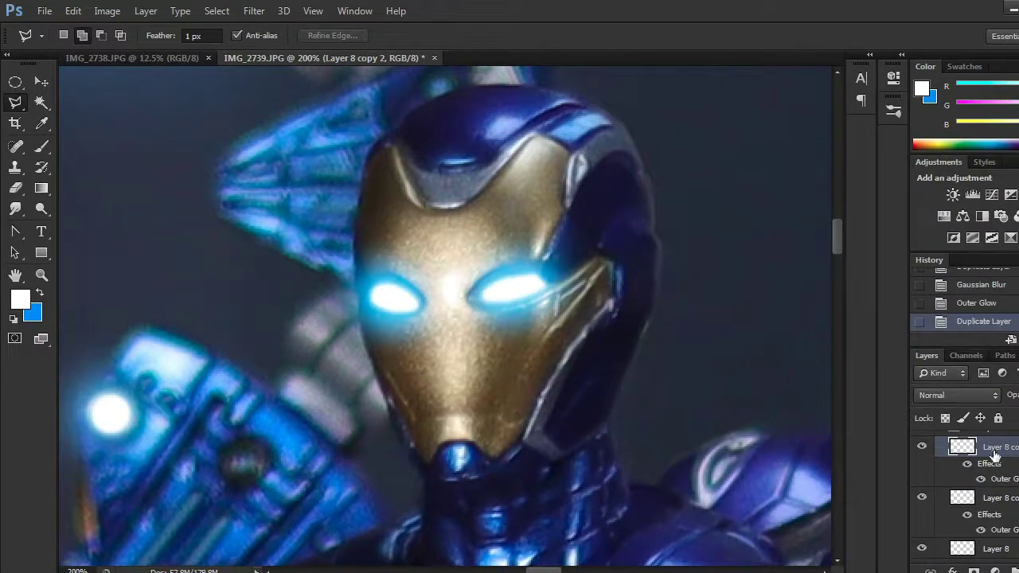
pyautogui.click(923, 449)
pyautogui.press('Delete')
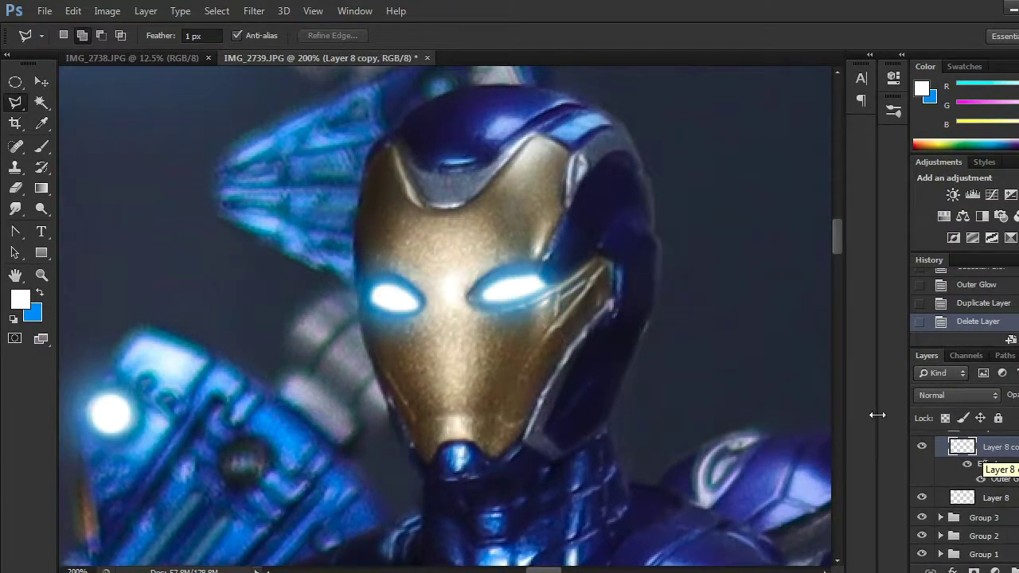
# Step: Add a new empty layer above the glowing eye layer for the blue figure's chest light
pyautogui.scroll(-5, 744, 432)
pyautogui.moveTo(461, 405); pyautogui.dragTo(581, 313)
pyautogui.hotkey('ctrl', '+')
pyautogui.scroll(2, 541, 356)
pyautogui.hotkey('ctrl', 'shift', 'alt', 'n')
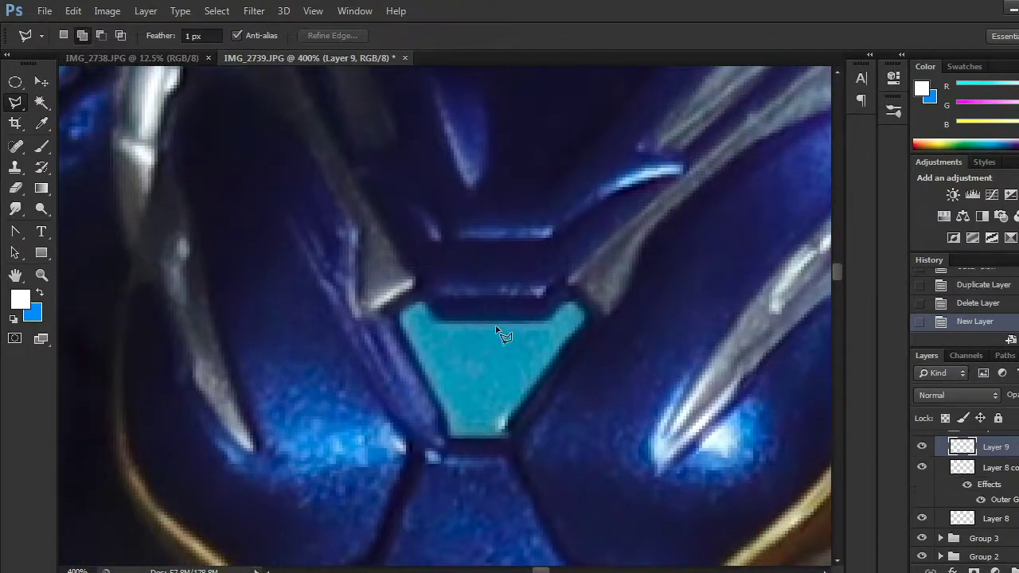
# Step: Outline the turquoise chest light with the Polygonal Lasso, fill it with white and deselect
pyautogui.click(445, 325)
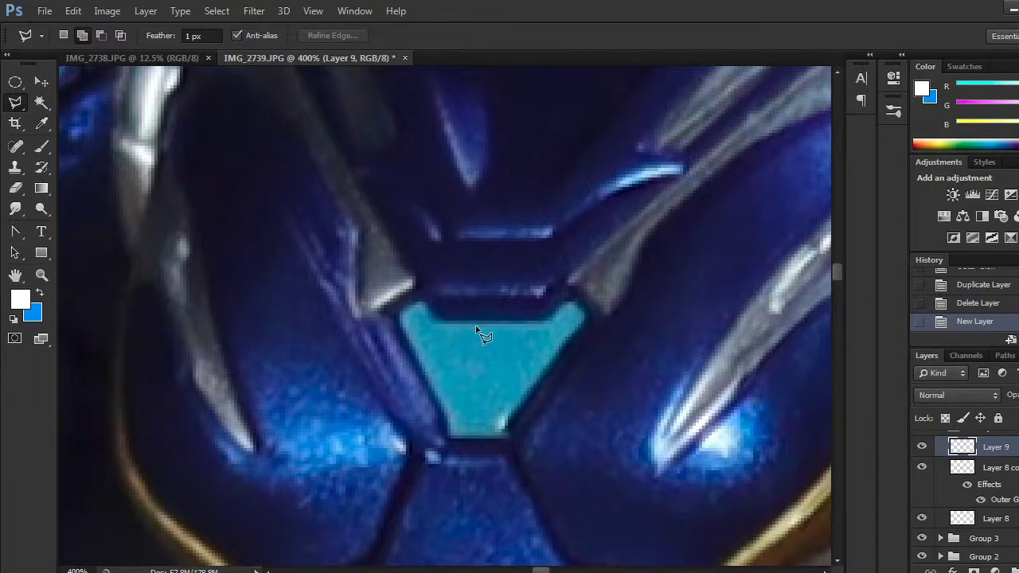
pyautogui.click(548, 322)
pyautogui.click(571, 301)
pyautogui.click(587, 318)
pyautogui.click(507, 427)
pyautogui.click(506, 439)
pyautogui.click(450, 437)
pyautogui.click(400, 314)
pyautogui.click(425, 304)
pyautogui.doubleClick(442, 325)
pyautogui.hotkey('alt', 'BackSpace')
pyautogui.hotkey('ctrl', 'd')
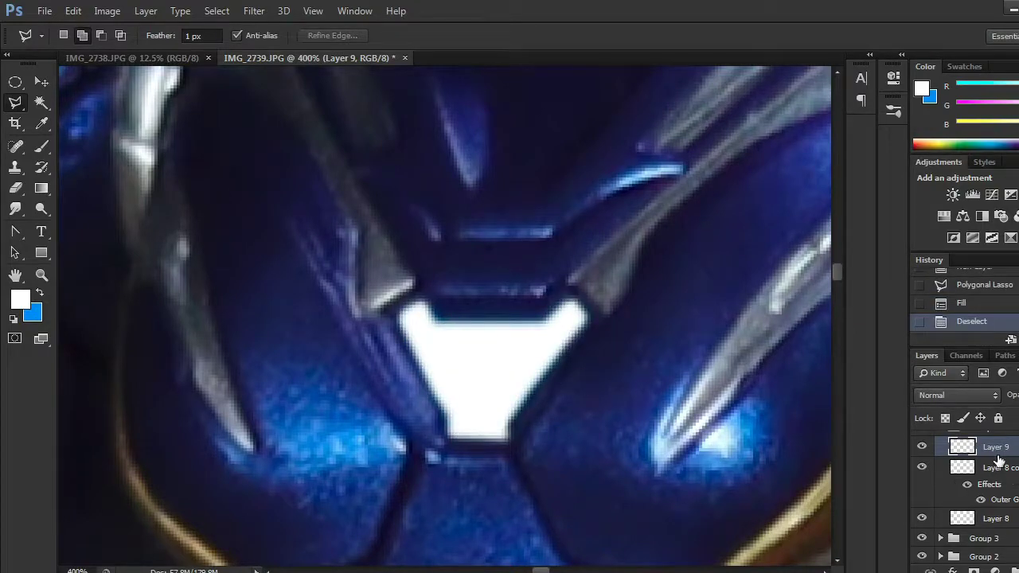
# Step: Duplicate the white chest light layer and hide the original
pyautogui.moveTo(999, 452); pyautogui.dragTo(1015, 571)
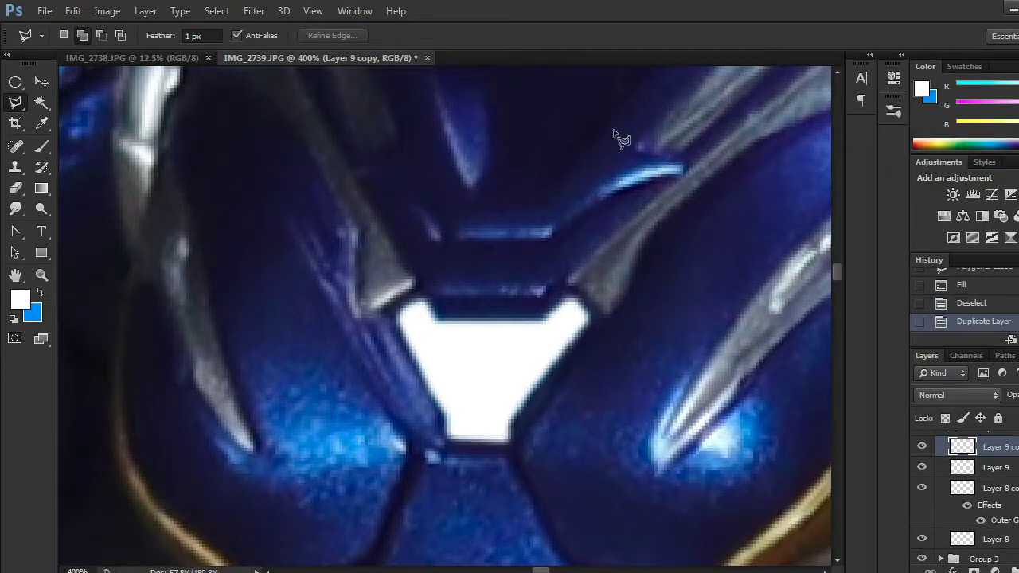
pyautogui.click(256, 11)
pyautogui.moveTo(297, 171)
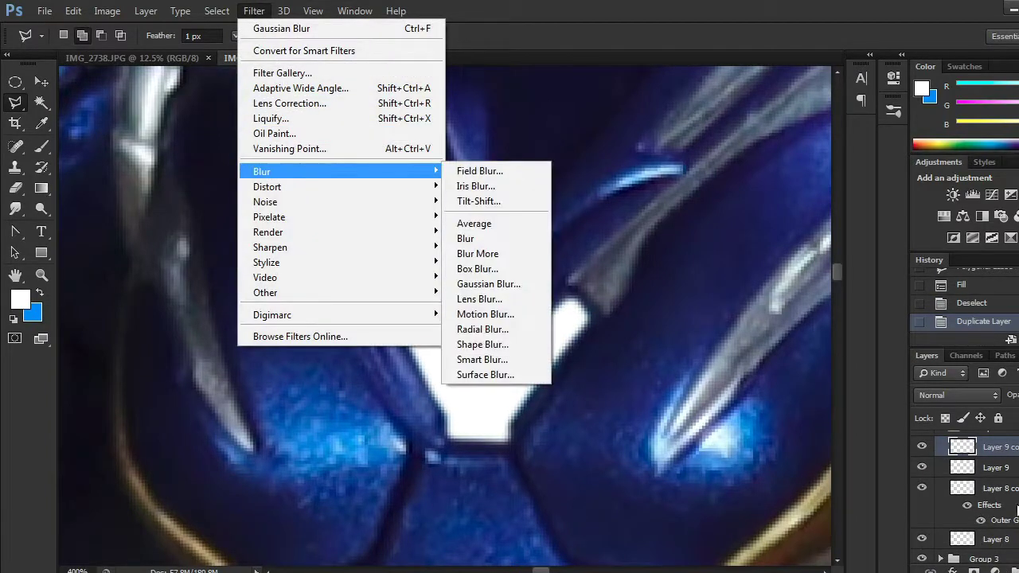
pyautogui.click(921, 467)
pyautogui.click(921, 468)
# Step: Apply a Gaussian Blur to the duplicated chest light layer and show the original chest layer again
pyautogui.click(254, 11)
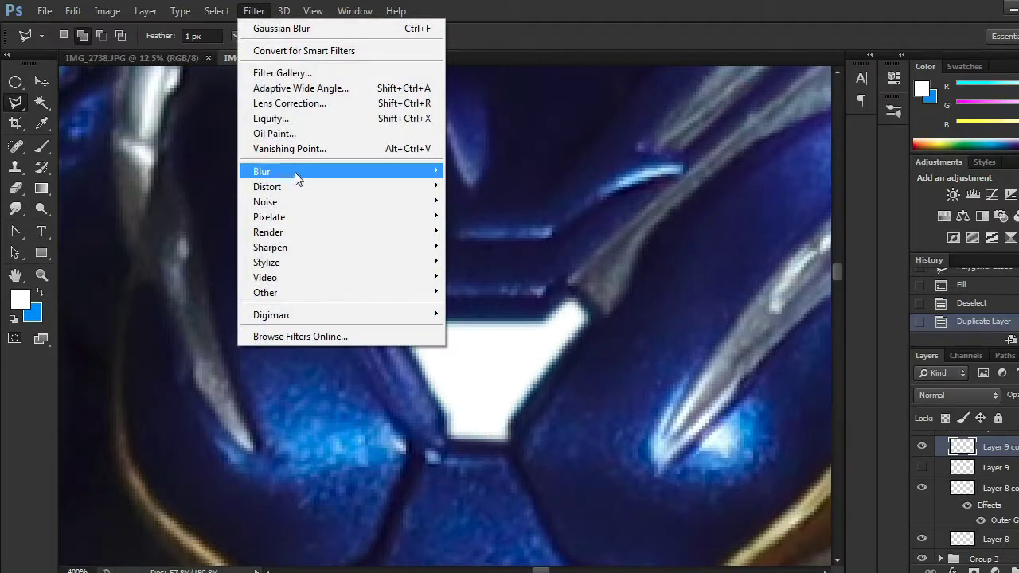
pyautogui.moveTo(288, 173)
pyautogui.click(487, 285)
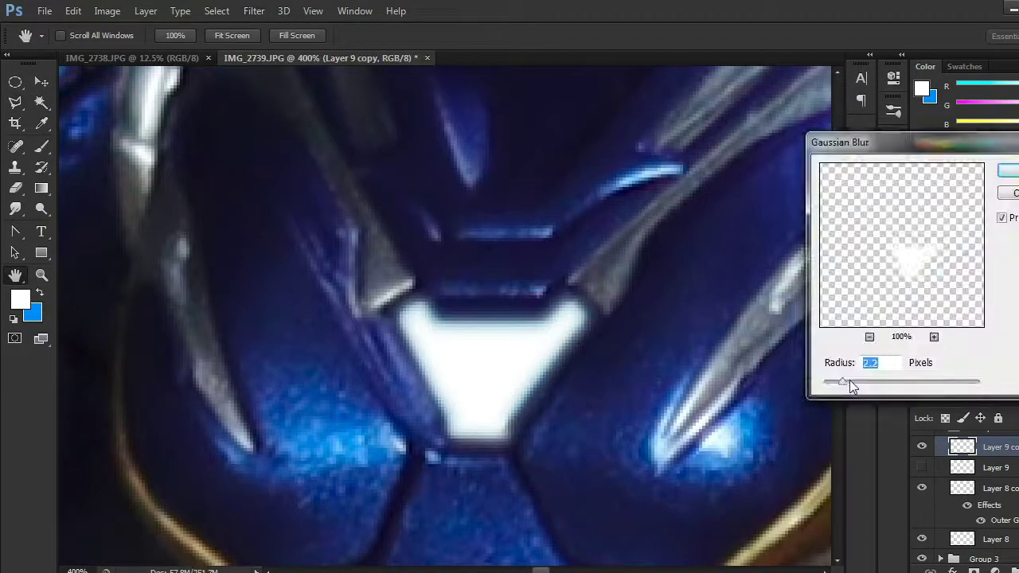
pyautogui.moveTo(846, 383); pyautogui.dragTo(842, 383)
pyautogui.press('Return')
pyautogui.press('l')
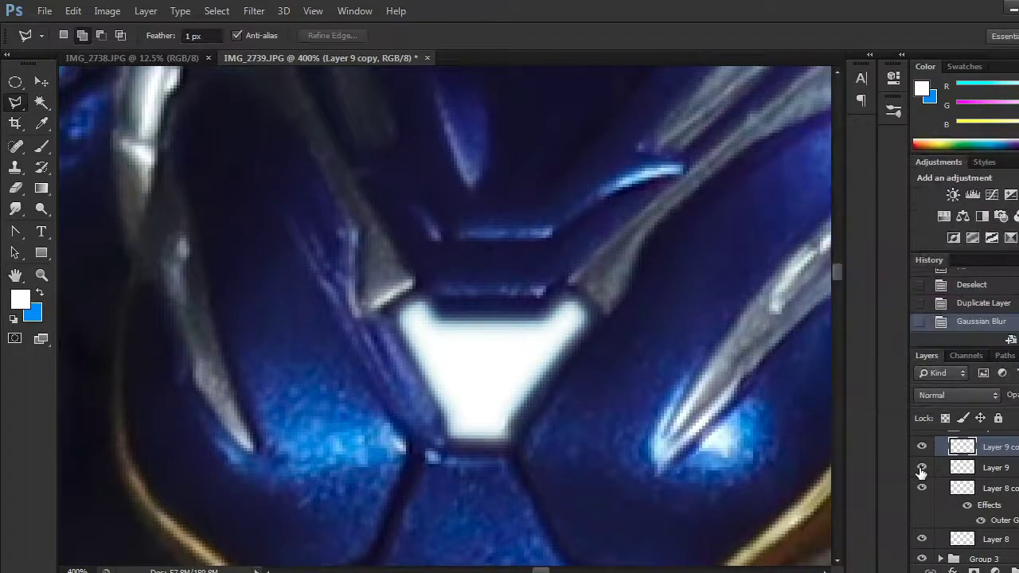
pyautogui.click(922, 467)
pyautogui.hotkey('ctrl', '-')
pyautogui.hotkey('ctrl', '-')
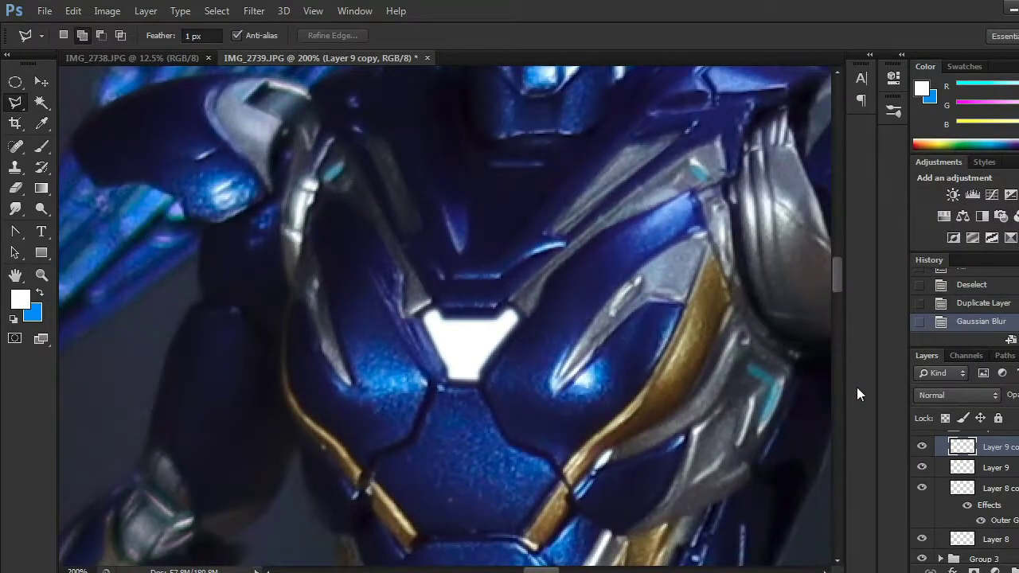
# Step: Copy the layer style from the glowing eye layer and paste it onto the blurred chest light layer
pyautogui.click(1014, 489)
pyautogui.rightClick(1013, 489)
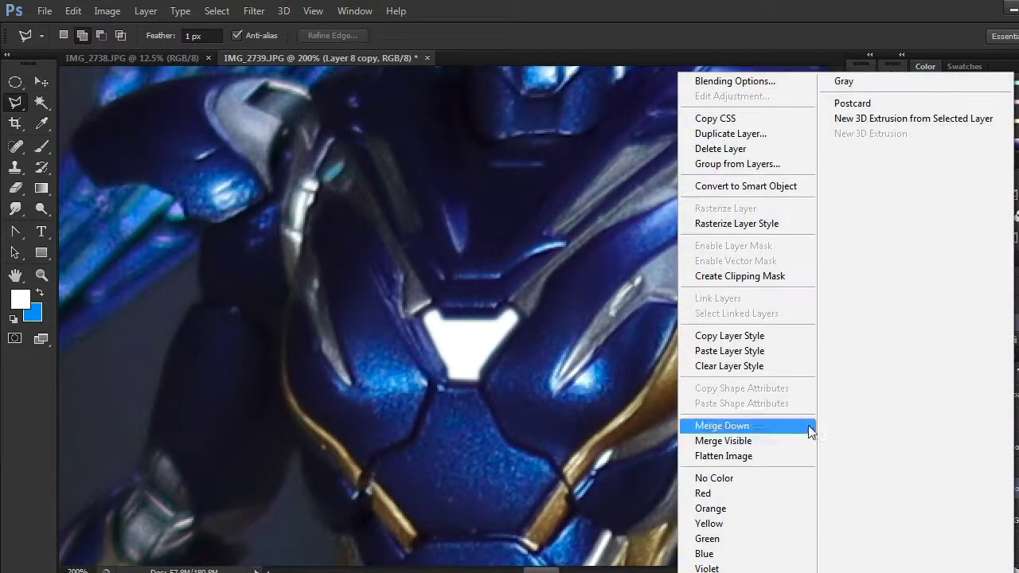
pyautogui.click(737, 335)
pyautogui.click(1002, 448)
pyautogui.rightClick(1002, 449)
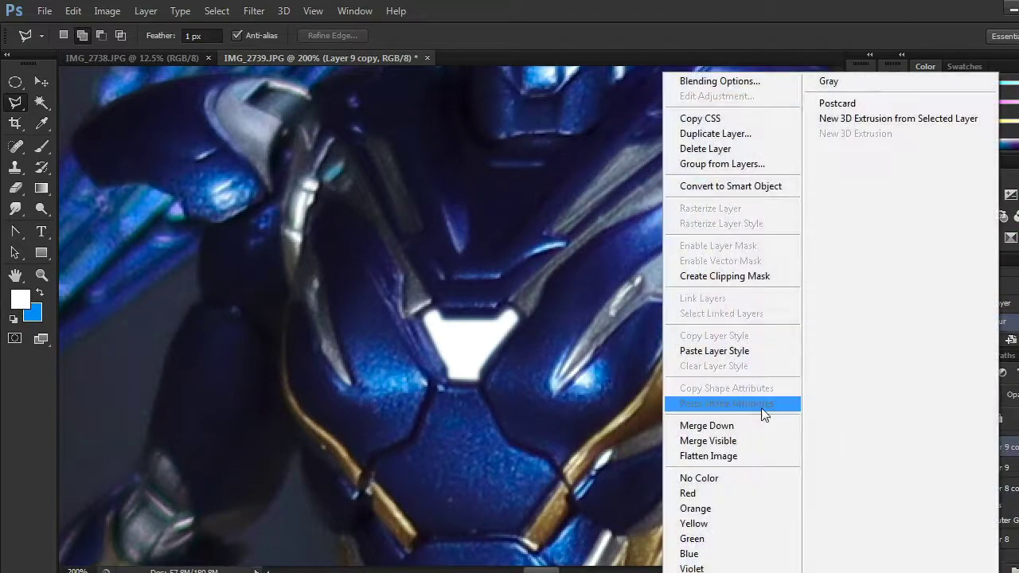
pyautogui.click(727, 353)
# Step: Strengthen the chest light's Outer Glow with 86% opacity, 21% spread, 92 px size and a higher range
pyautogui.click(958, 570)
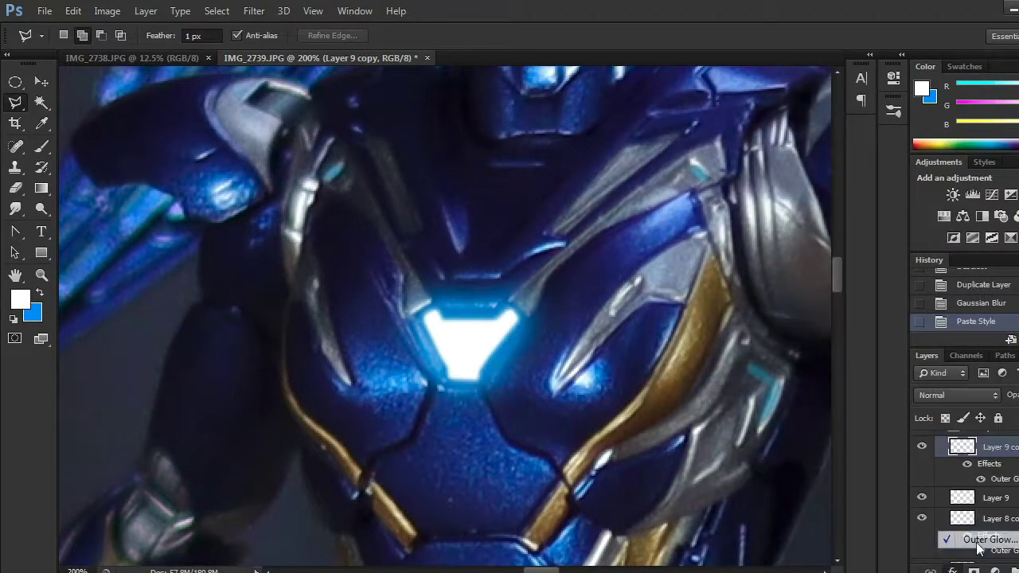
pyautogui.click(978, 548)
pyautogui.moveTo(911, 175); pyautogui.dragTo(917, 186)
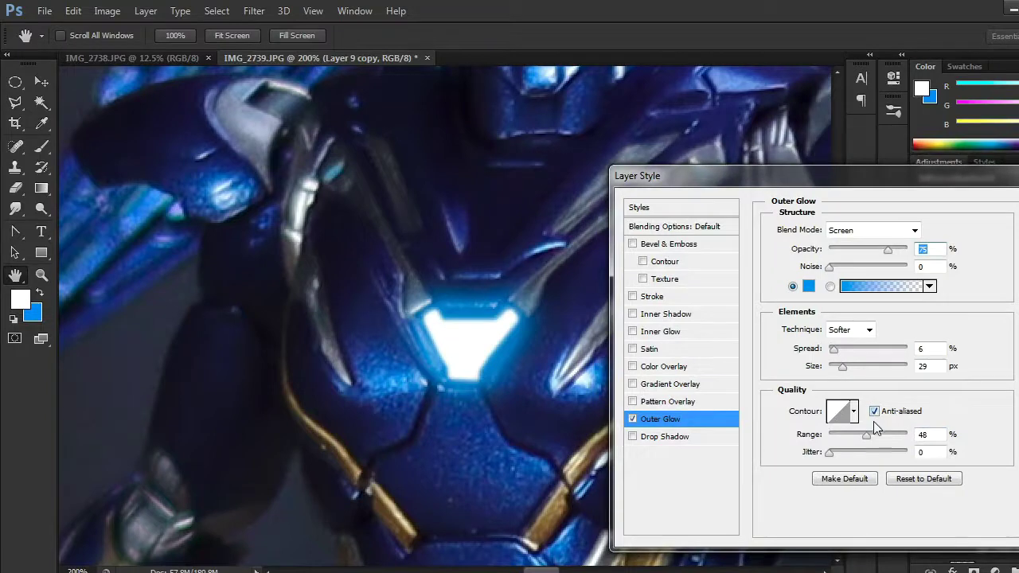
pyautogui.moveTo(843, 366)
pyautogui.mouseDown()
pyautogui.moveTo(852, 366)
pyautogui.moveTo(845, 351)
pyautogui.mouseUp()
pyautogui.moveTo(866, 435); pyautogui.dragTo(880, 440)
pyautogui.moveTo(852, 366)
pyautogui.mouseDown()
pyautogui.moveTo(863, 368)
pyautogui.moveTo(850, 354)
pyautogui.mouseUp()
pyautogui.moveTo(893, 249); pyautogui.dragTo(902, 249)
pyautogui.moveTo(877, 435); pyautogui.dragTo(892, 442)
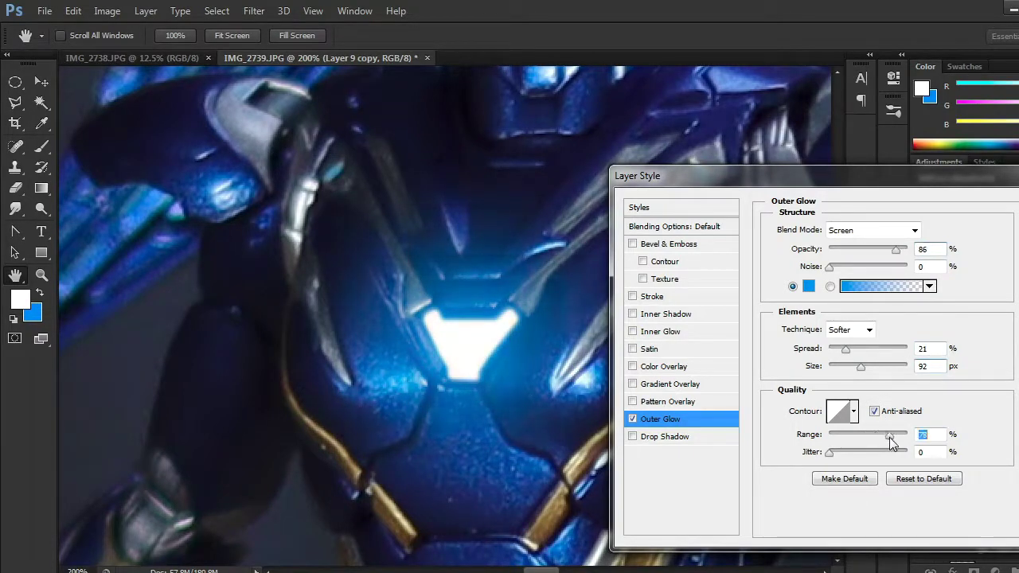
pyautogui.press('Return')
# Step: Examine the blue figure's torso, hips and thighs for remaining turquoise lights
pyautogui.press('l')
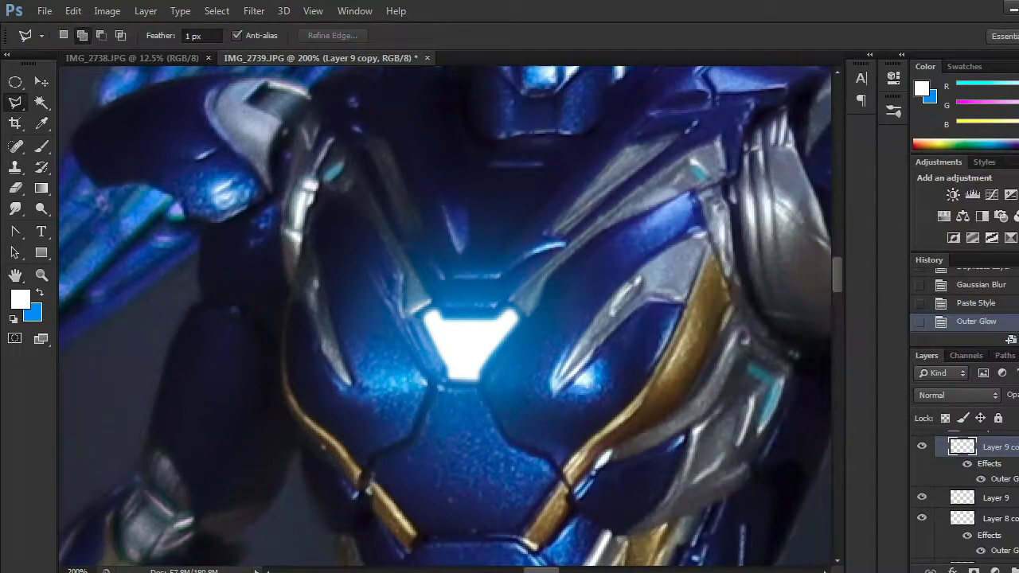
pyautogui.hotkey('ctrl', '-')
pyautogui.hotkey('ctrl', '-')
pyautogui.hotkey('ctrl', '-')
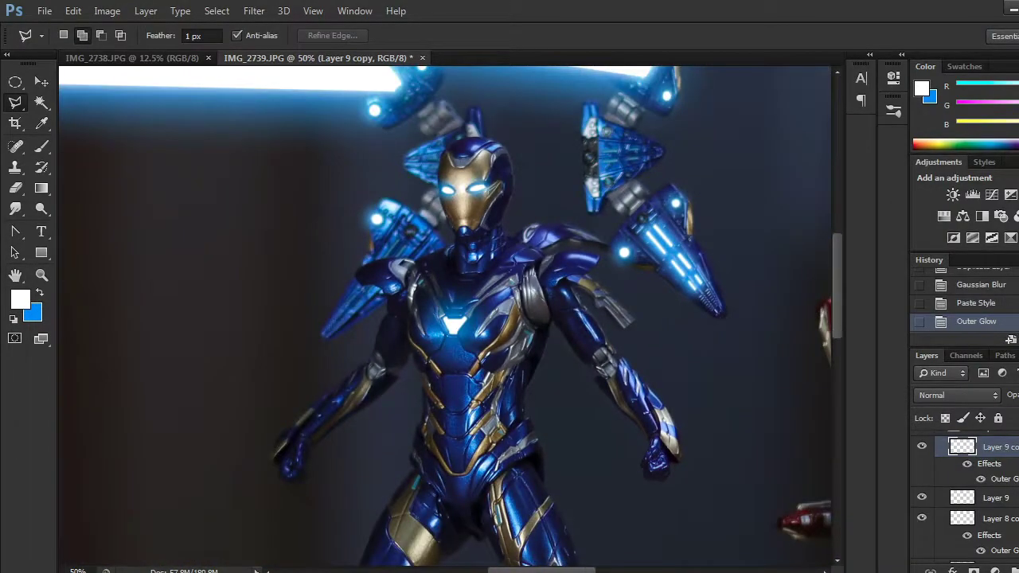
pyautogui.moveTo(613, 480); pyautogui.dragTo(545, 322)
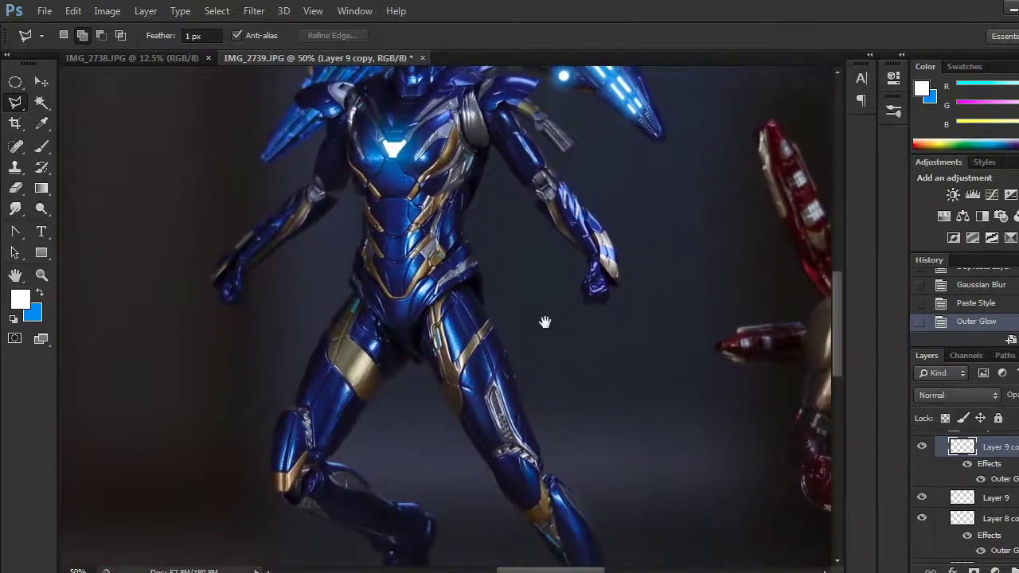
pyautogui.hotkey('ctrl', '+')
pyautogui.hotkey('ctrl', '+')
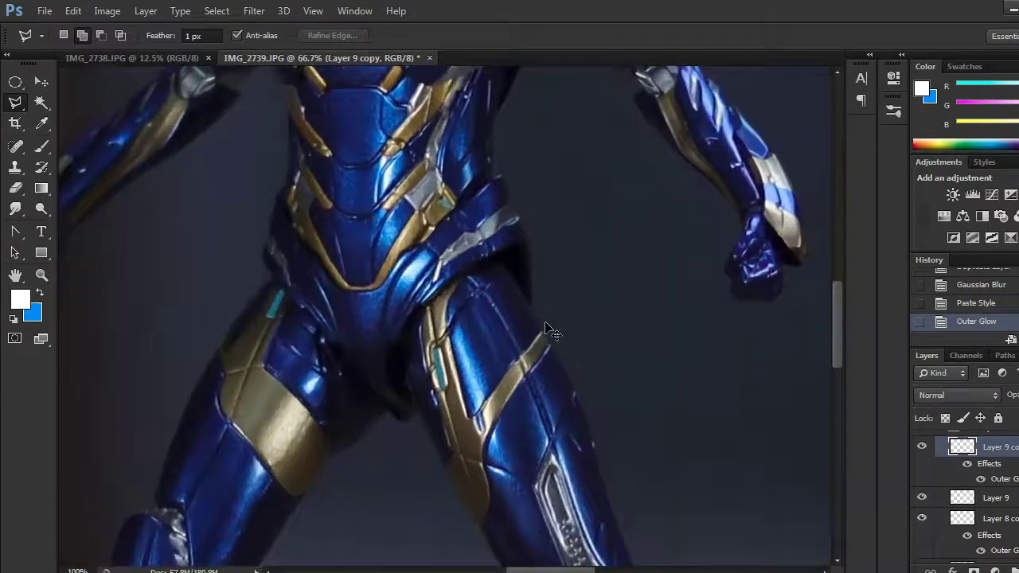
pyautogui.moveTo(550, 329); pyautogui.dragTo(523, 470)
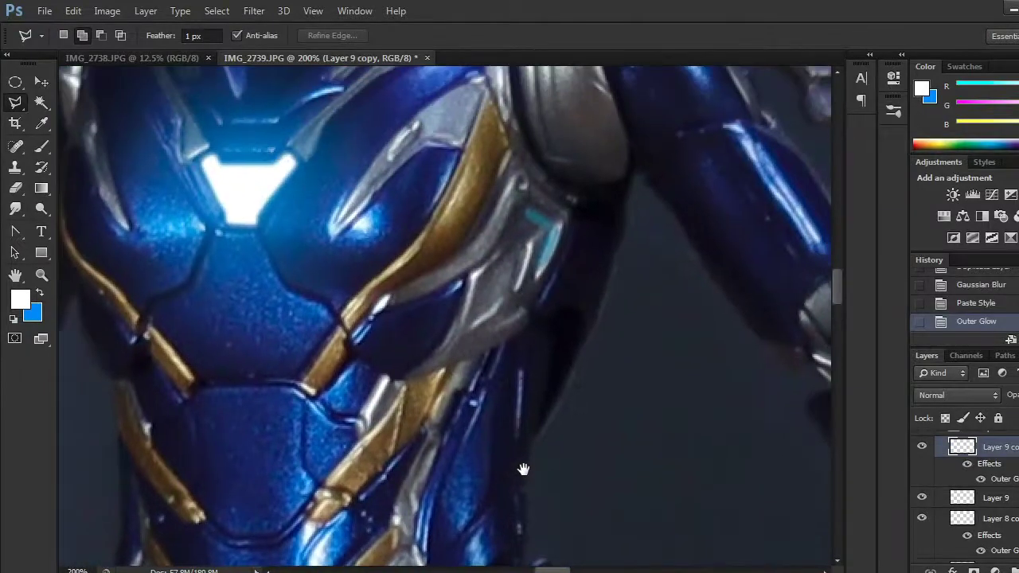
pyautogui.hotkey('ctrl', 'g')
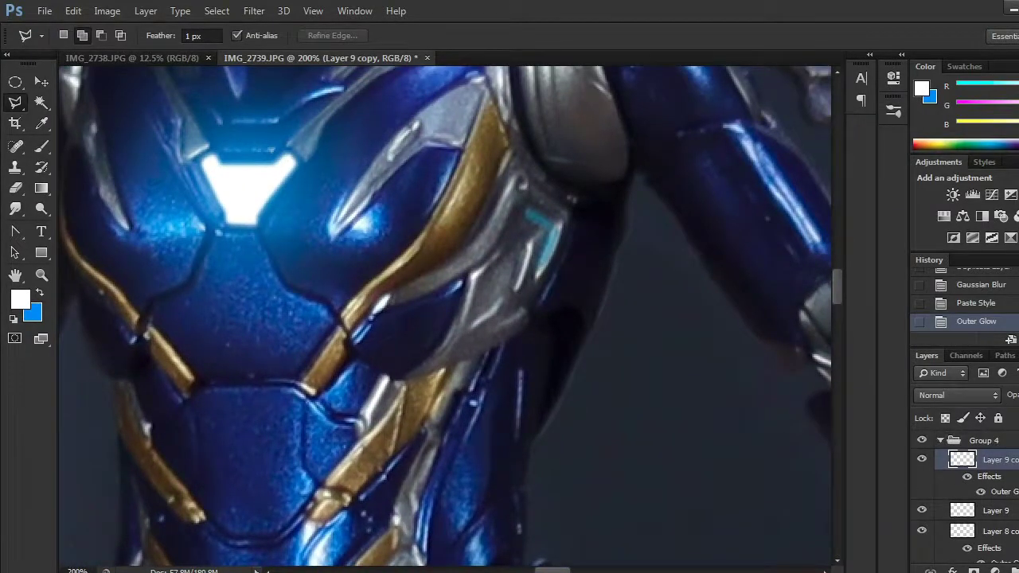
# Step: On a new layer, outline the turquoise chevron light beside the chest with the Polygonal Lasso, fill it with white and deselect
pyautogui.hotkey('ctrl', 'shift', 'alt', 'n')
pyautogui.click(527, 214)
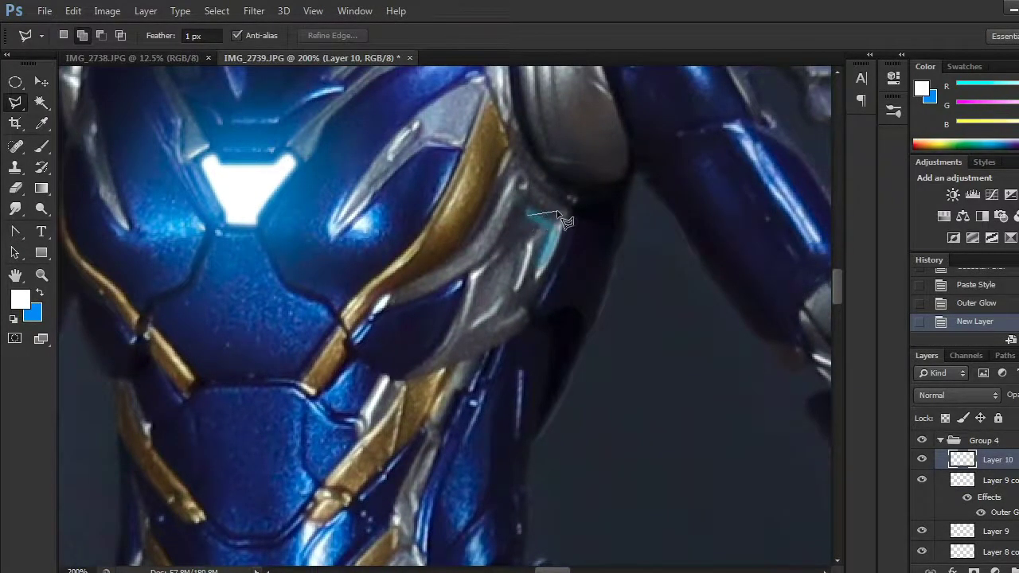
pyautogui.click(548, 230)
pyautogui.click(543, 261)
pyautogui.click(556, 227)
pyautogui.click(534, 211)
pyautogui.click(529, 213)
pyautogui.hotkey('alt', 'BackSpace')
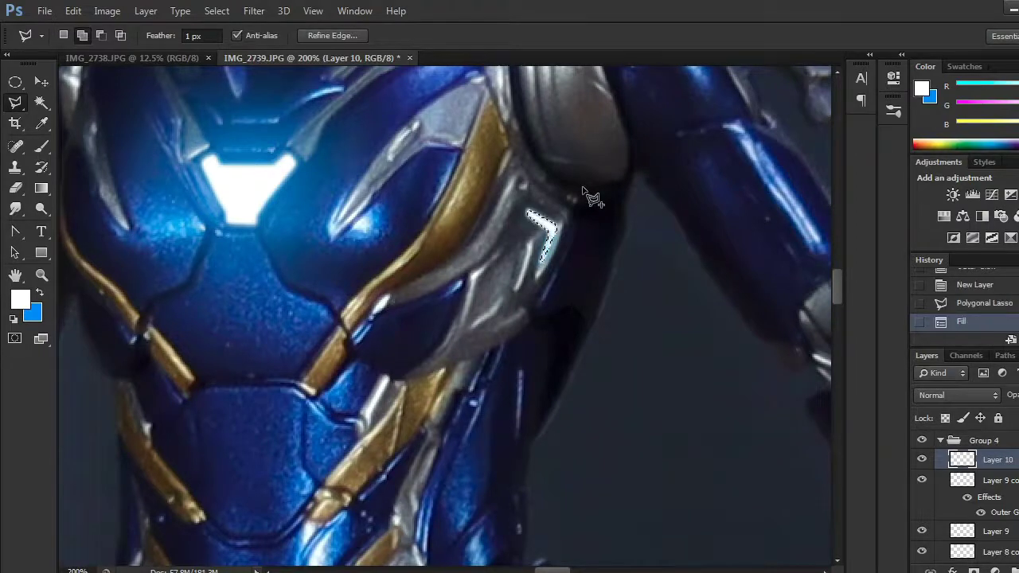
pyautogui.hotkey('ctrl', 'd')
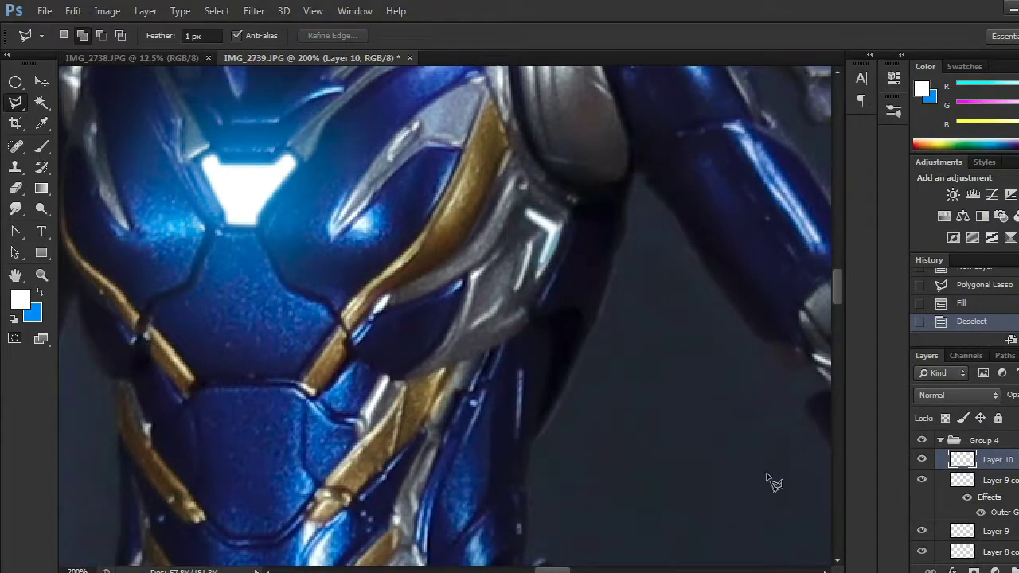
# Step: Duplicate the white chevron layer, undo the duplication and delete the chevron layer
pyautogui.hotkey('ctrl', 'j')
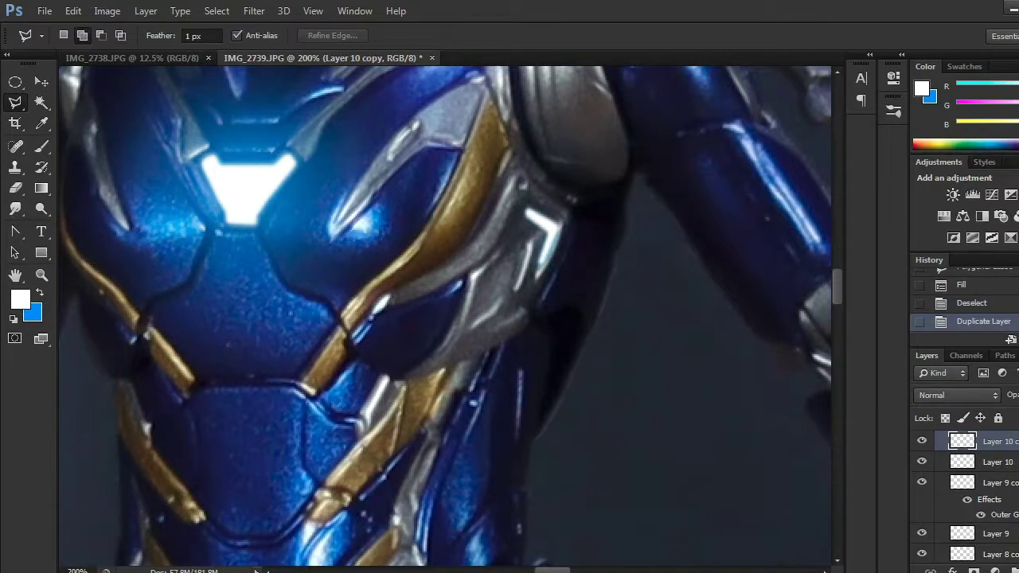
pyautogui.hotkey('ctrl', 'z')
pyautogui.moveTo(1002, 444); pyautogui.dragTo(1018, 570)
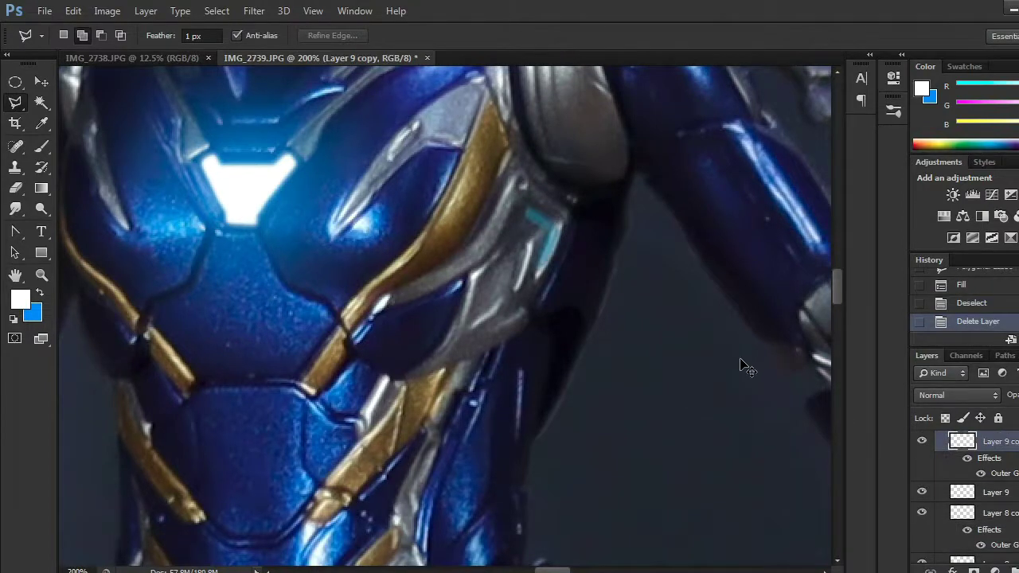
# Step: Outline the turquoise chevron light beside the chest closely with the Polygonal Lasso
pyautogui.hotkey('ctrl', '+')
pyautogui.moveTo(732, 351); pyautogui.dragTo(637, 467)
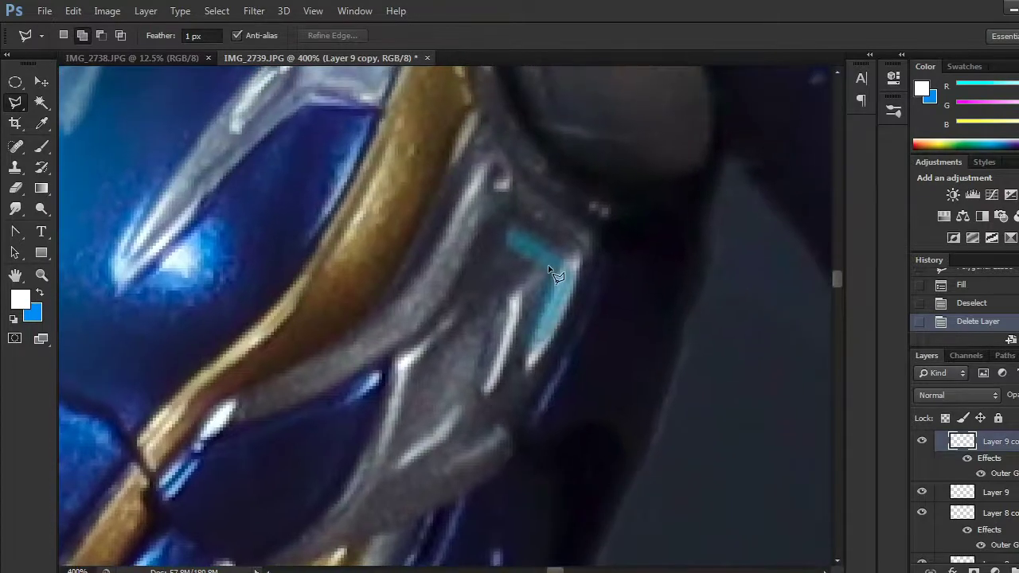
pyautogui.click(516, 230)
pyautogui.click(528, 352)
pyautogui.click(552, 275)
pyautogui.click(511, 230)
# Step: Undo the chevron fill made on the chest light layer, fill the selection with white on a new layer and deselect
pyautogui.hotkey('alt', 'BackSpace')
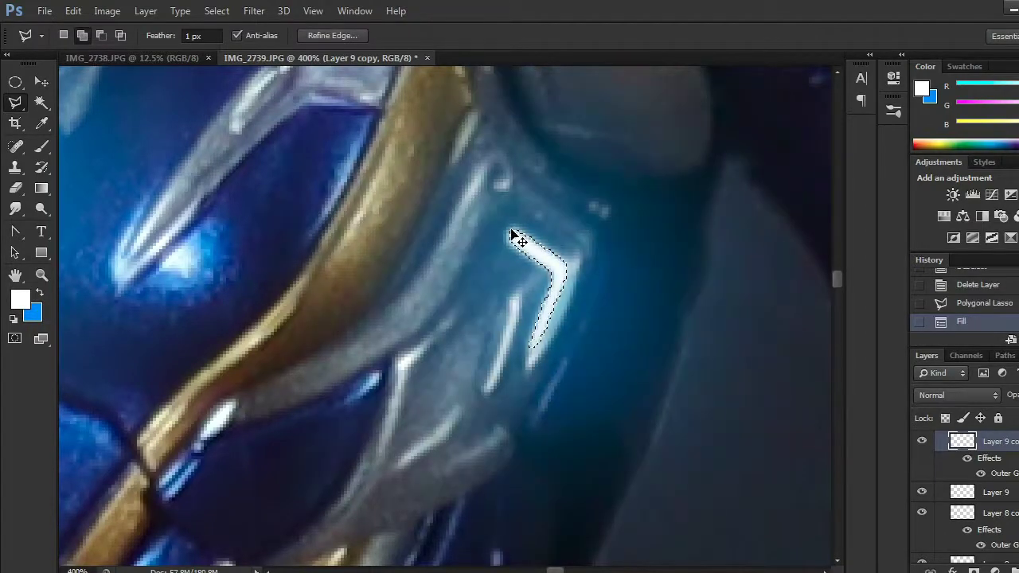
pyautogui.hotkey('ctrl', 'z')
pyautogui.hotkey('ctrl', 'shift', 'alt', 'n')
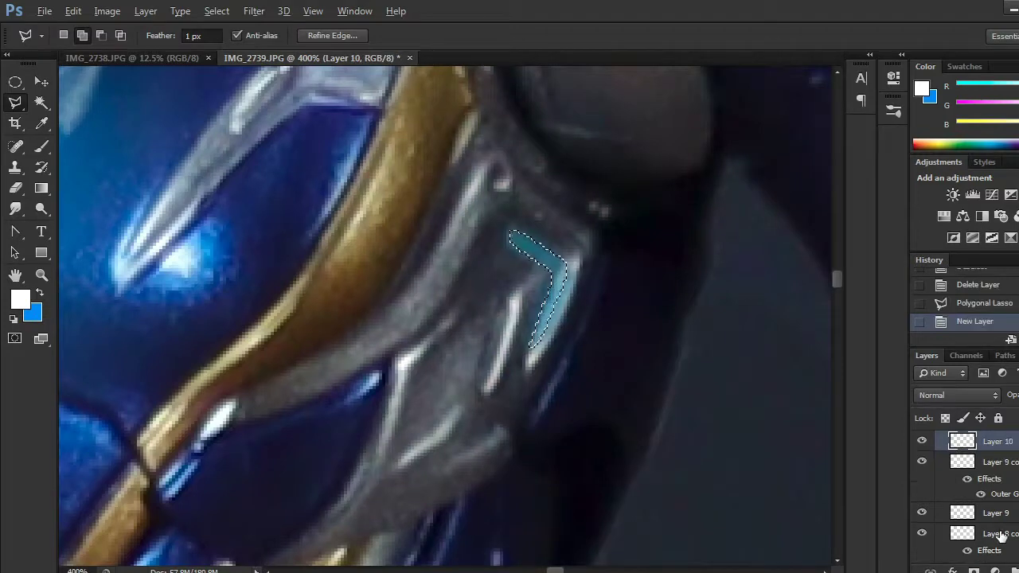
pyautogui.hotkey('alt', 'BackSpace')
pyautogui.hotkey('ctrl', 'd')
# Step: Outline the small turquoise light on the gold waist plate with the Polygonal Lasso, fill it with white and deselect
pyautogui.moveTo(539, 464)
pyautogui.mouseDown()
pyautogui.moveTo(650, 351)
pyautogui.moveTo(646, 166)
pyautogui.mouseUp()
pyautogui.moveTo(628, 406); pyautogui.dragTo(629, 324)
pyautogui.click(593, 404)
pyautogui.click(605, 415)
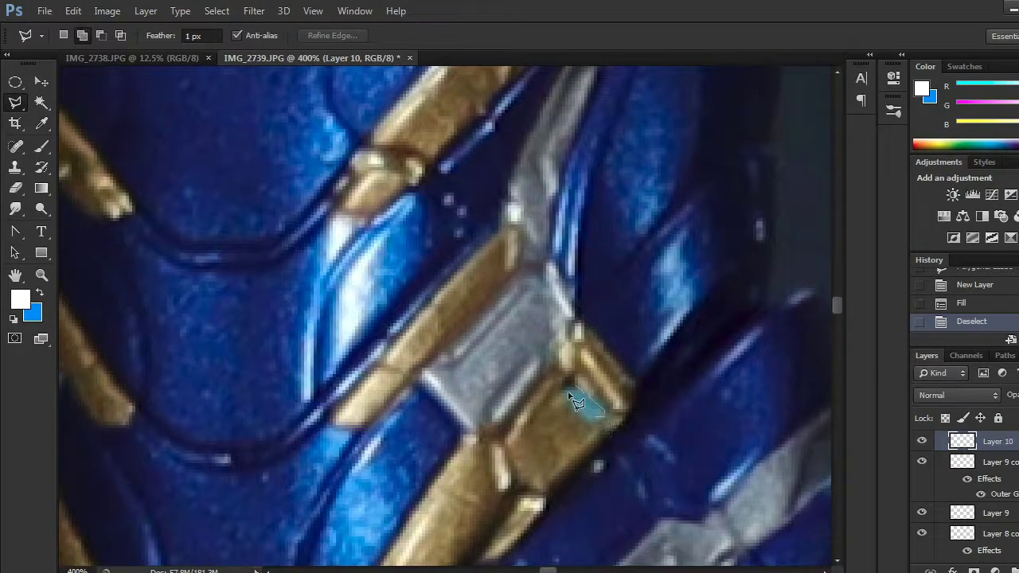
pyautogui.click(571, 392)
pyautogui.hotkey('alt', 'BackSpace')
pyautogui.hotkey('ctrl', 'd')
# Step: Duplicate the layer with the white chevron and waist lights and hide the original
pyautogui.hotkey('ctrl', '-')
pyautogui.hotkey('ctrl', '-')
pyautogui.hotkey('ctrl', '-')
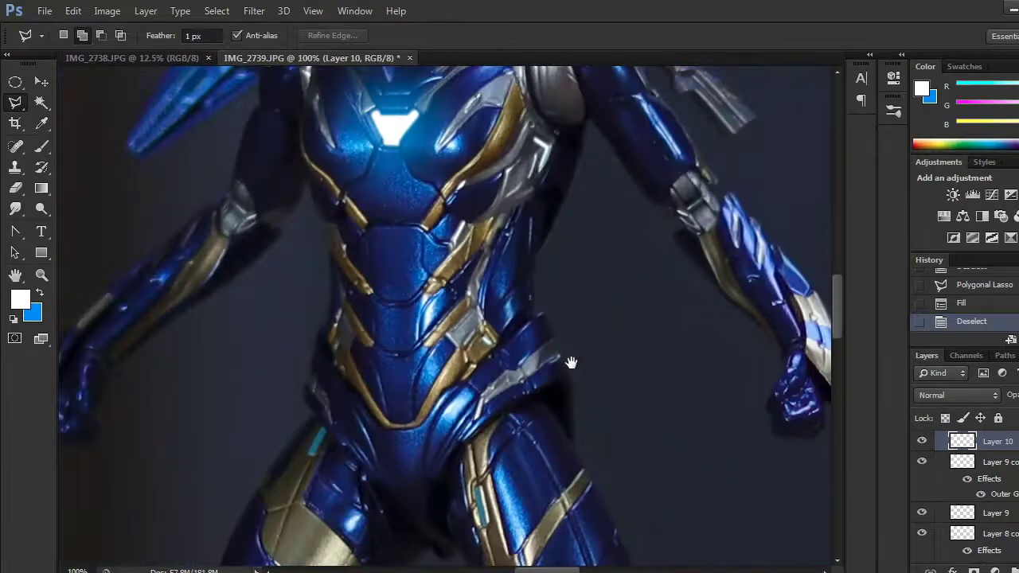
pyautogui.moveTo(539, 391); pyautogui.dragTo(559, 319)
pyautogui.moveTo(531, 355); pyautogui.dragTo(549, 432)
pyautogui.moveTo(996, 444); pyautogui.dragTo(995, 570)
pyautogui.click(922, 463)
# Step: Apply a slight Gaussian Blur to the duplicated chevron and waist light layer and show the original layer again
pyautogui.click(255, 11)
pyautogui.moveTo(434, 172)
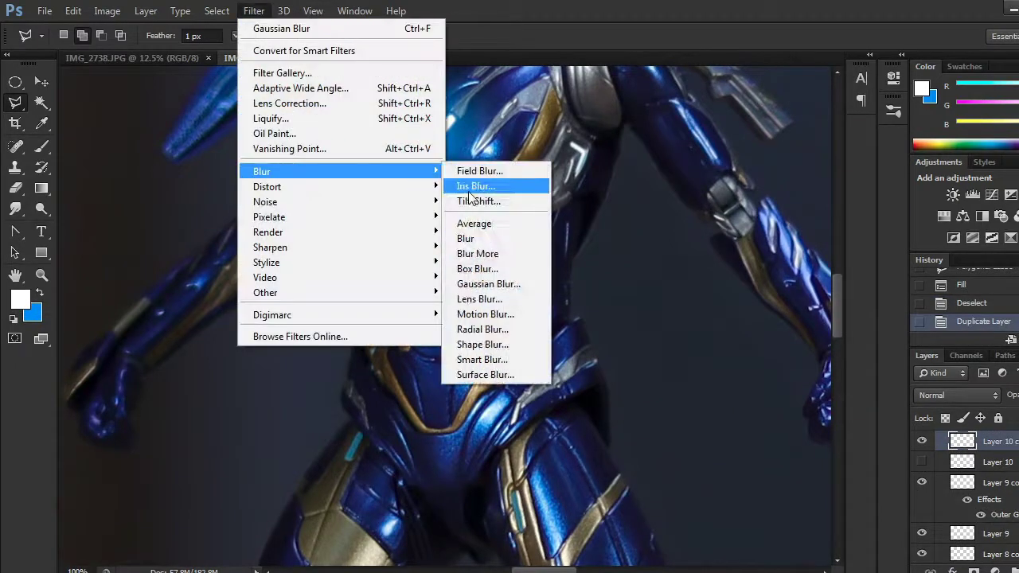
pyautogui.click(471, 283)
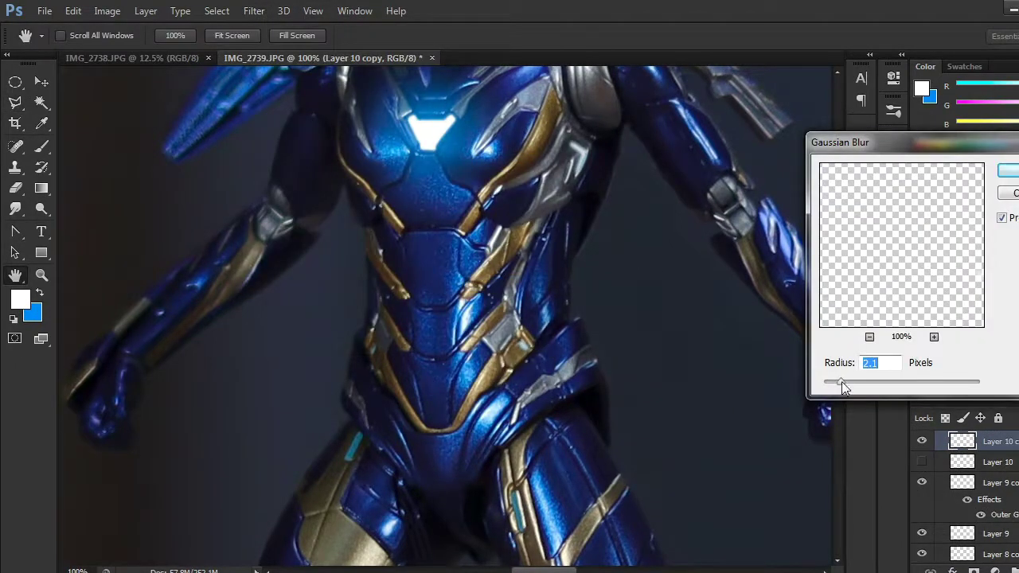
pyautogui.moveTo(834, 382); pyautogui.dragTo(835, 383)
pyautogui.press('Return')
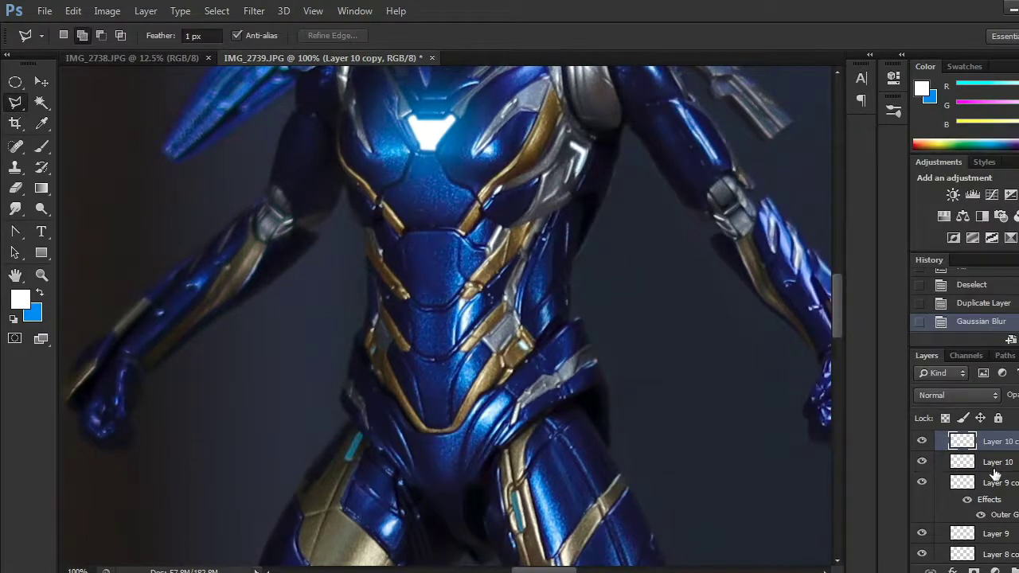
# Step: Add an Outer Glow to the blurred chevron and waist light layer with the bright blue colour #3299f9
pyautogui.click(952, 571)
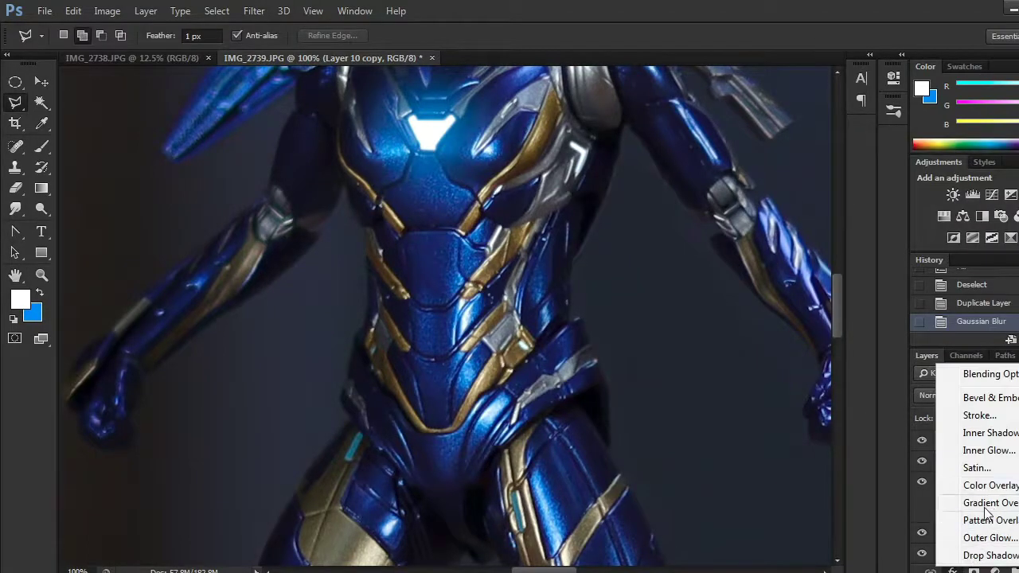
pyautogui.click(993, 539)
pyautogui.click(832, 287)
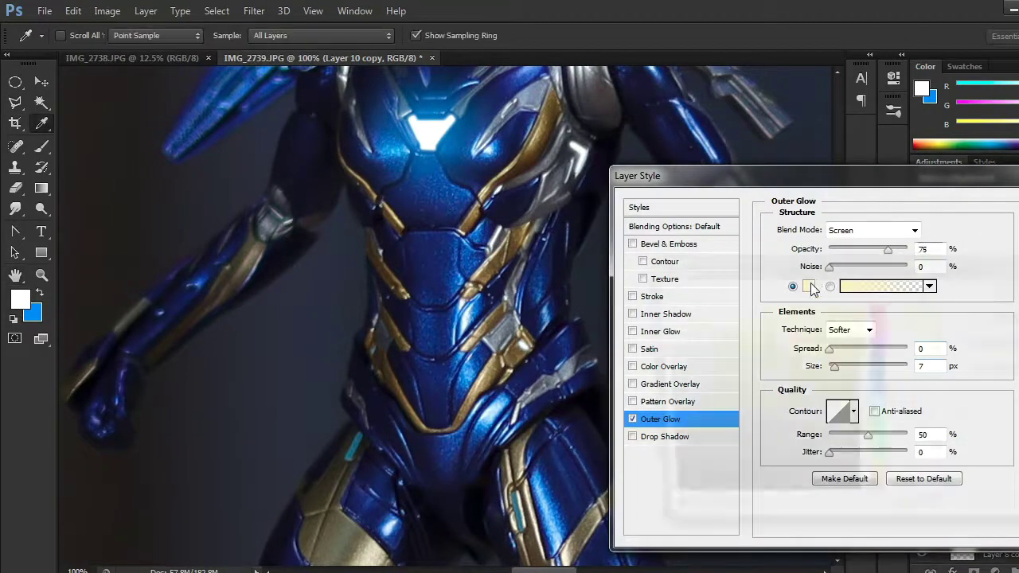
pyautogui.moveTo(878, 407); pyautogui.dragTo(879, 383)
pyautogui.click(819, 307)
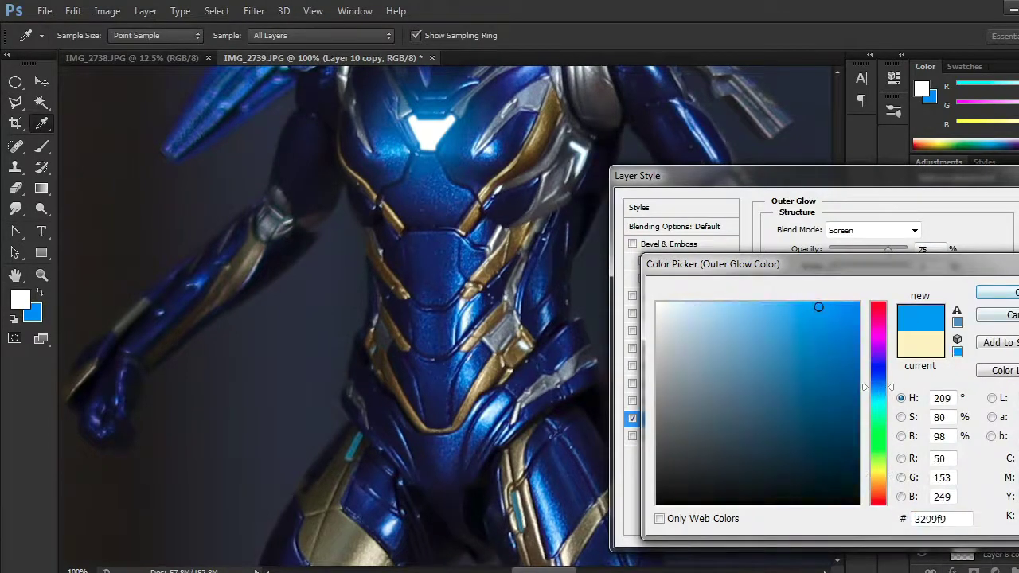
pyautogui.click(997, 293)
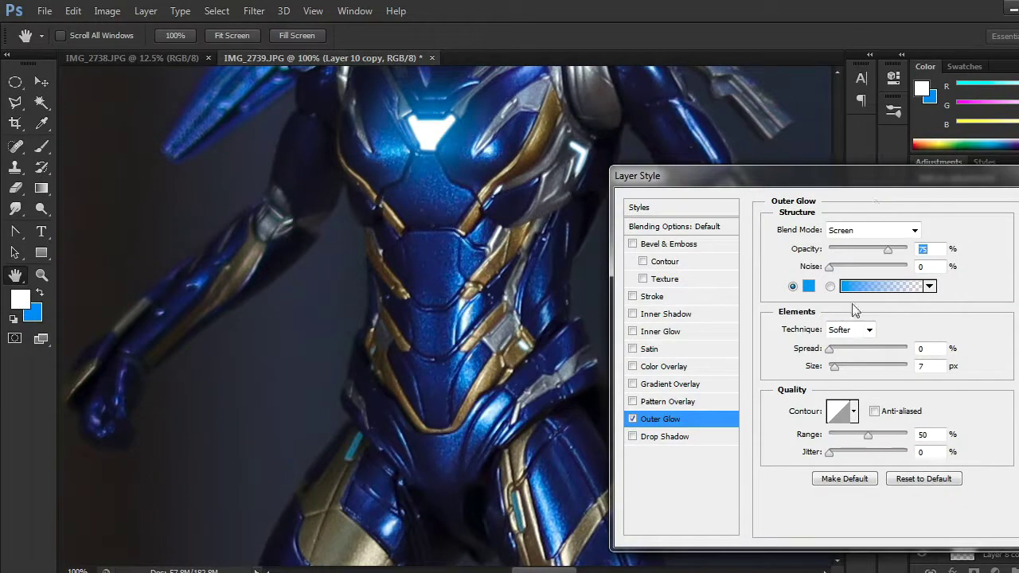
# Step: Set the chevron and waist lights' Outer Glow to 93% opacity, 4% spread, 49 px size and 23% range, and apply it
pyautogui.moveTo(839, 370); pyautogui.dragTo(840, 367)
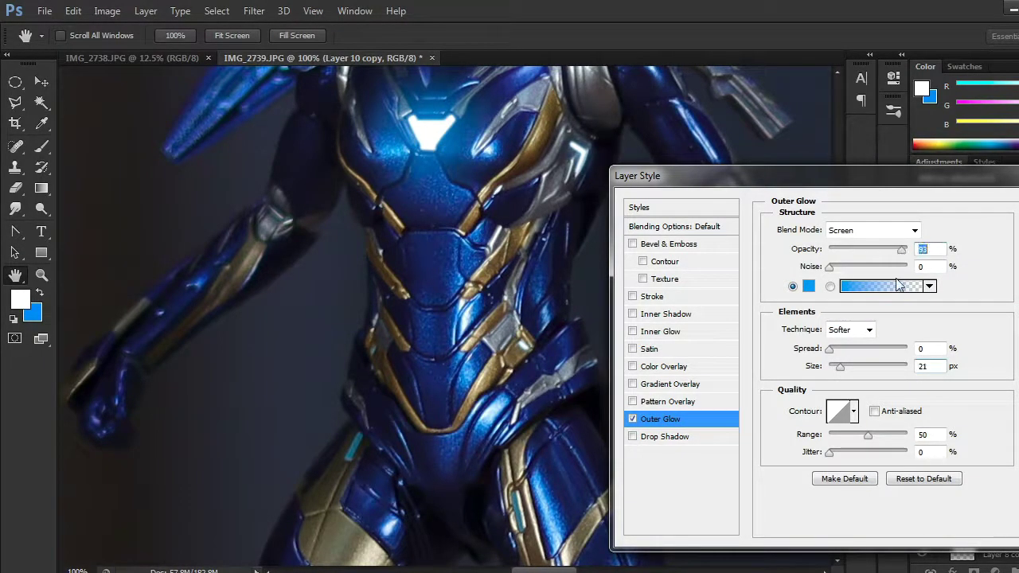
pyautogui.moveTo(833, 348); pyautogui.dragTo(837, 349)
pyautogui.click(841, 368)
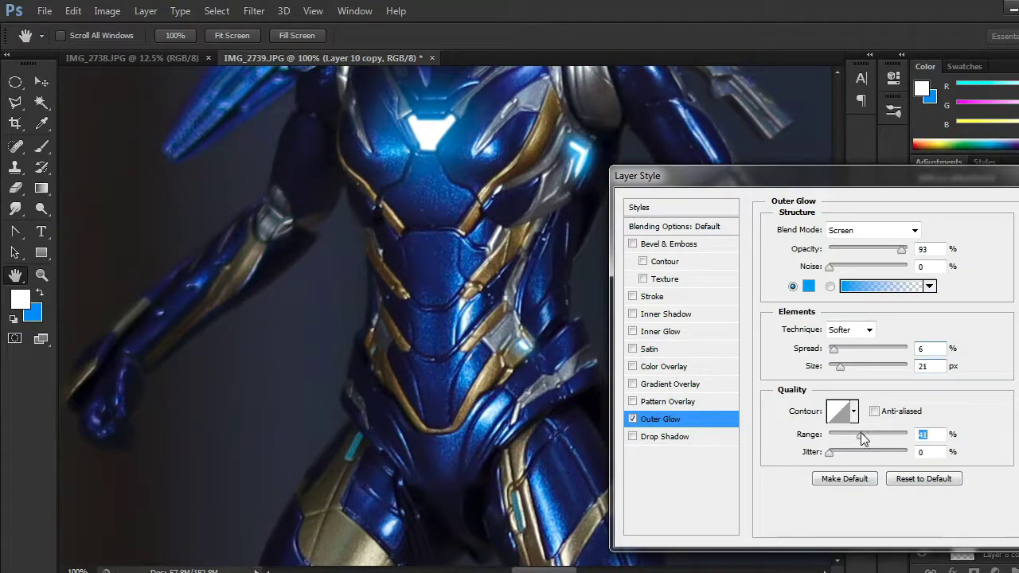
pyautogui.moveTo(863, 438); pyautogui.dragTo(852, 436)
pyautogui.moveTo(840, 367)
pyautogui.mouseDown()
pyautogui.moveTo(833, 354)
pyautogui.moveTo(848, 370)
pyautogui.mouseUp()
pyautogui.moveTo(851, 435)
pyautogui.mouseDown()
pyautogui.moveTo(860, 437)
pyautogui.moveTo(850, 444)
pyautogui.mouseUp()
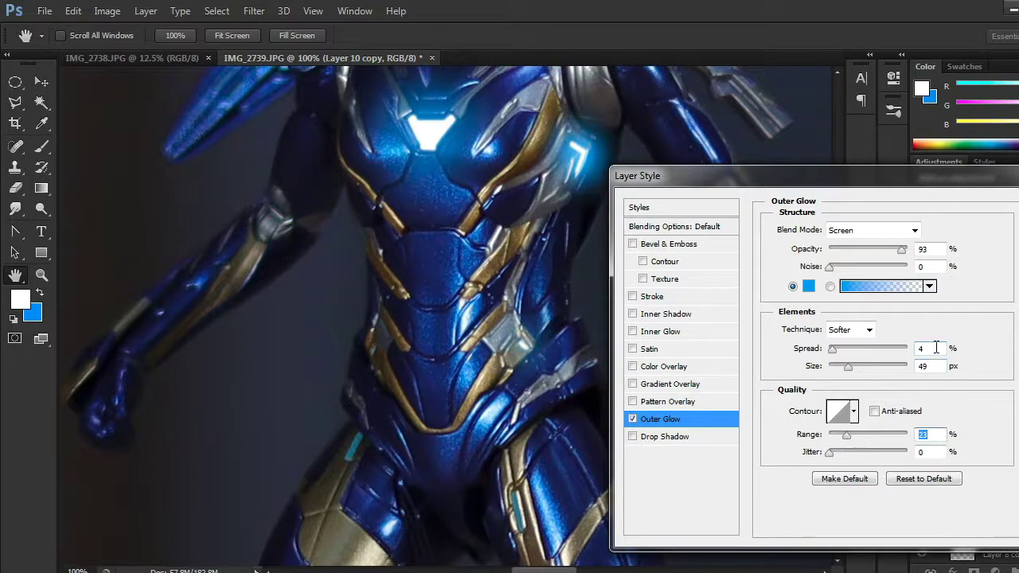
pyautogui.click(1018, 211)
# Step: Duplicate the glowing chevron and waist light layer and delete the duplicate
pyautogui.moveTo(1015, 449); pyautogui.dragTo(1018, 570)
pyautogui.press('Delete')
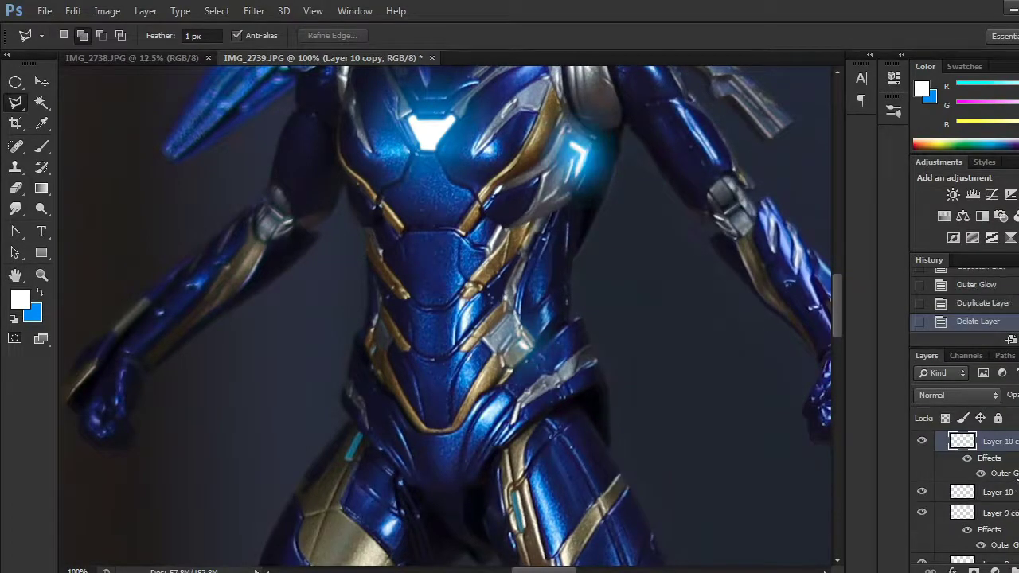
# Step: Add a new empty layer above the glowing chevron and waist light layer for the turquoise thigh lights
pyautogui.scroll(-10, 576, 382)
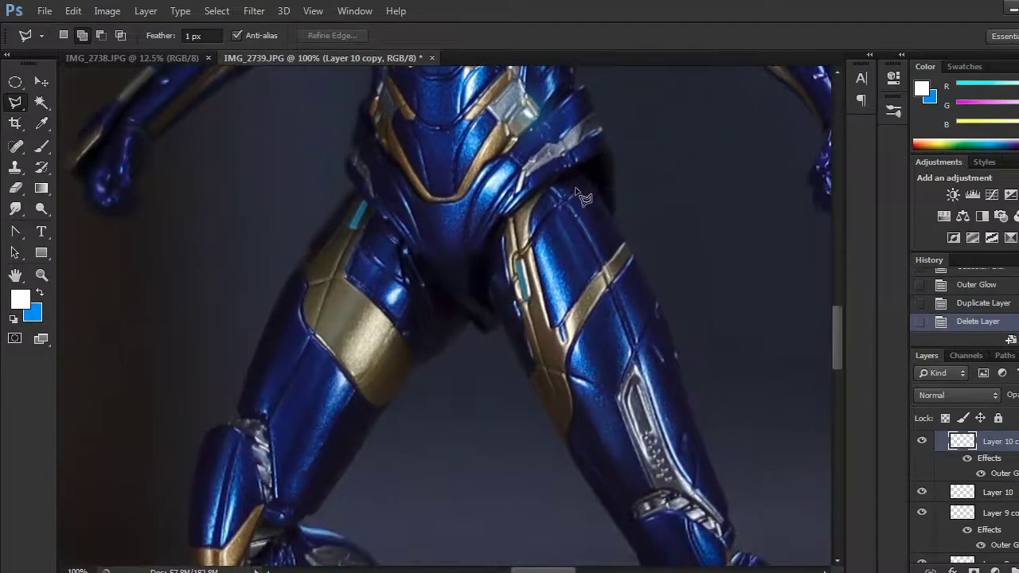
pyautogui.hotkey('ctrl', 'shift', 'alt', 'n')
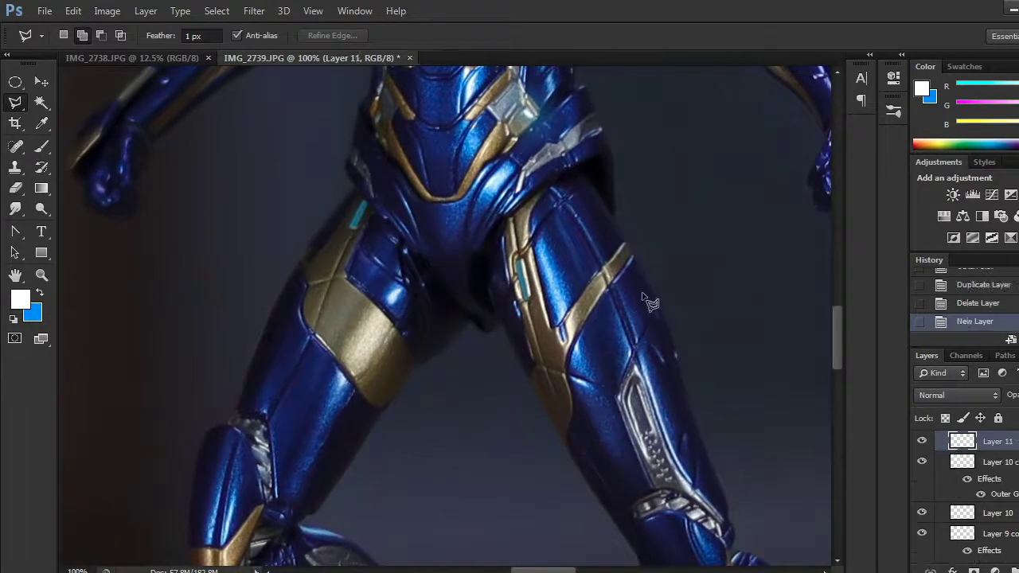
pyautogui.hotkey('ctrl', '+')
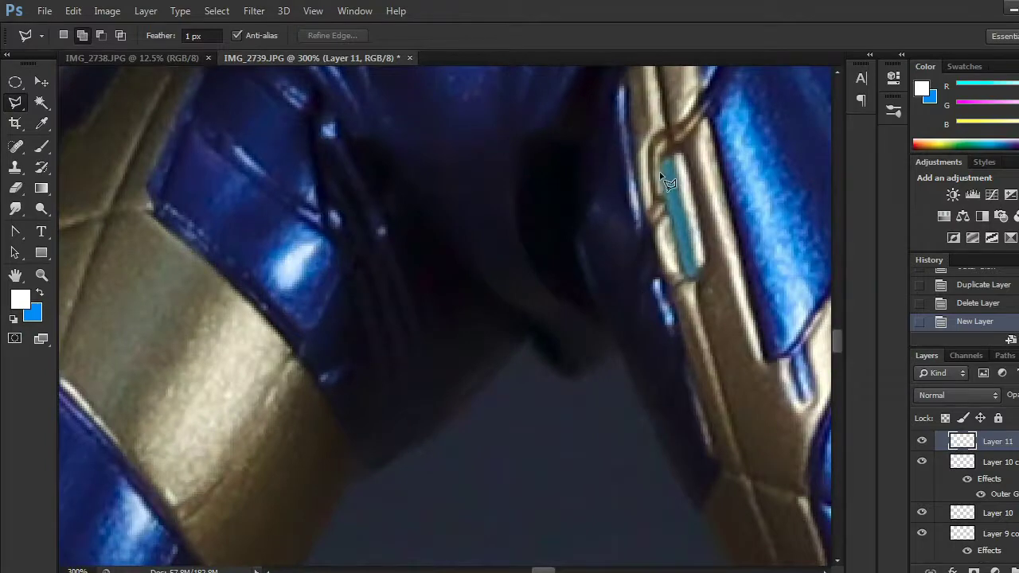
# Step: Outline the narrow turquoise slot on the blue figure's thigh at the right of the image, fill it with white and deselect
pyautogui.click(669, 206)
pyautogui.click(665, 169)
pyautogui.hotkey('alt', 'BackSpace')
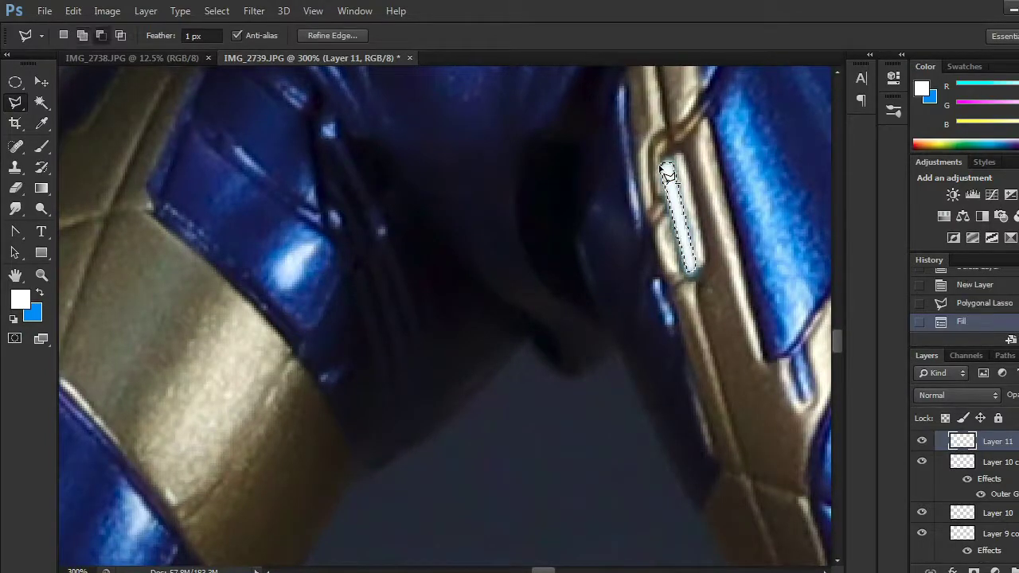
pyautogui.hotkey('ctrl', 'd')
# Step: Outline the light slot at the top of the blue figure's other thigh, fill it with white and deselect
pyautogui.moveTo(451, 262); pyautogui.dragTo(649, 439)
pyautogui.click(565, 201)
pyautogui.click(524, 278)
pyautogui.click(544, 279)
pyautogui.click(564, 202)
pyautogui.hotkey('alt', 'BackSpace')
pyautogui.hotkey('ctrl', 'd')
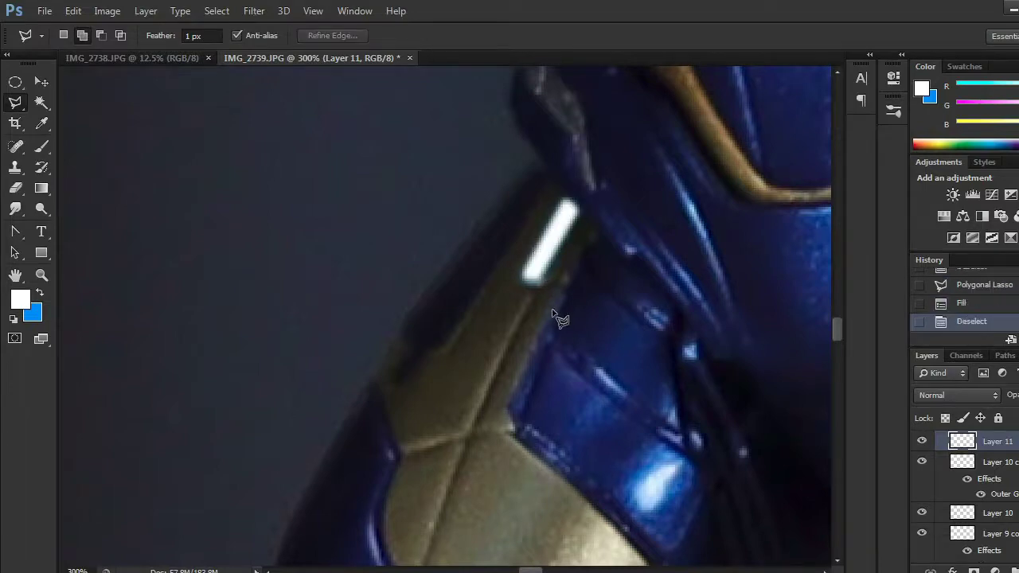
# Step: Outline the thin turquoise strip below the blue figure's straight-leg knee, fill it with white and deselect
pyautogui.hotkey('ctrl', '-')
pyautogui.hotkey('ctrl', '-')
pyautogui.moveTo(562, 372); pyautogui.dragTo(382, 72)
pyautogui.moveTo(534, 346); pyautogui.dragTo(385, 296)
pyautogui.hotkey('ctrl', '+')
pyautogui.hotkey('ctrl', '+')
pyautogui.hotkey('ctrl', '+')
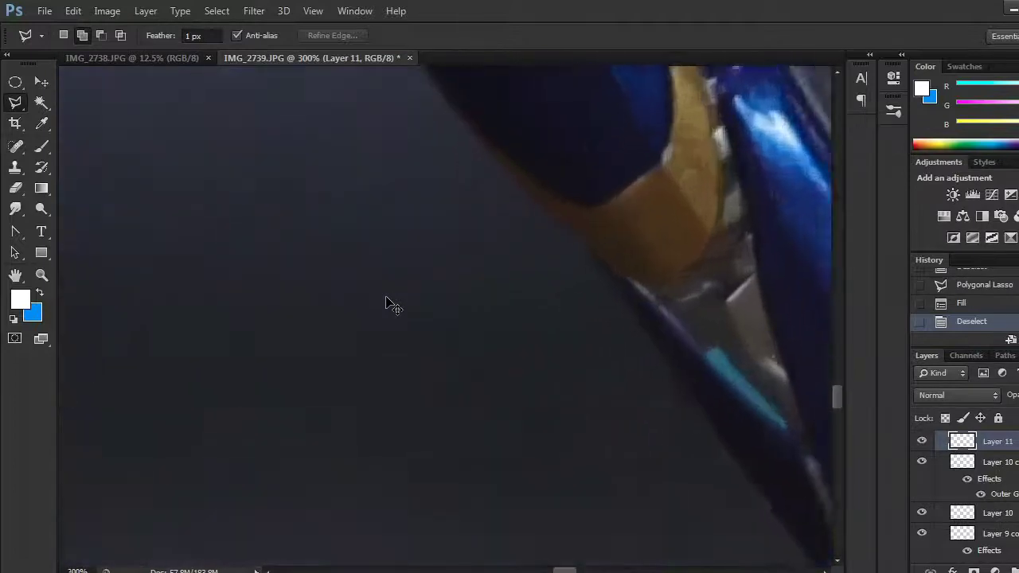
pyautogui.moveTo(582, 375); pyautogui.dragTo(345, 299)
pyautogui.click(548, 285)
pyautogui.click(651, 366)
pyautogui.click(560, 271)
pyautogui.click(553, 288)
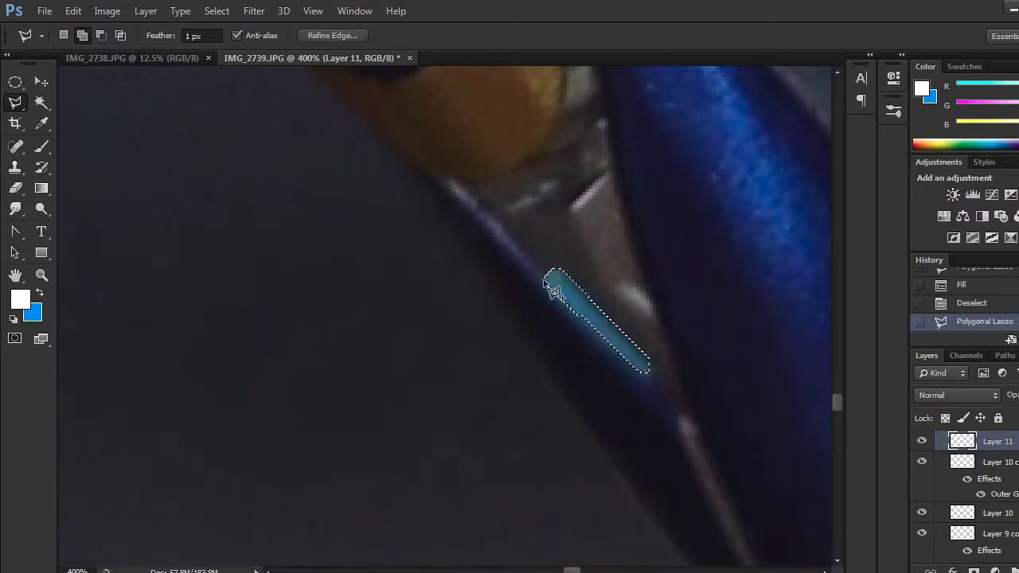
pyautogui.hotkey('alt', 'BackSpace')
pyautogui.hotkey('ctrl', 'd')
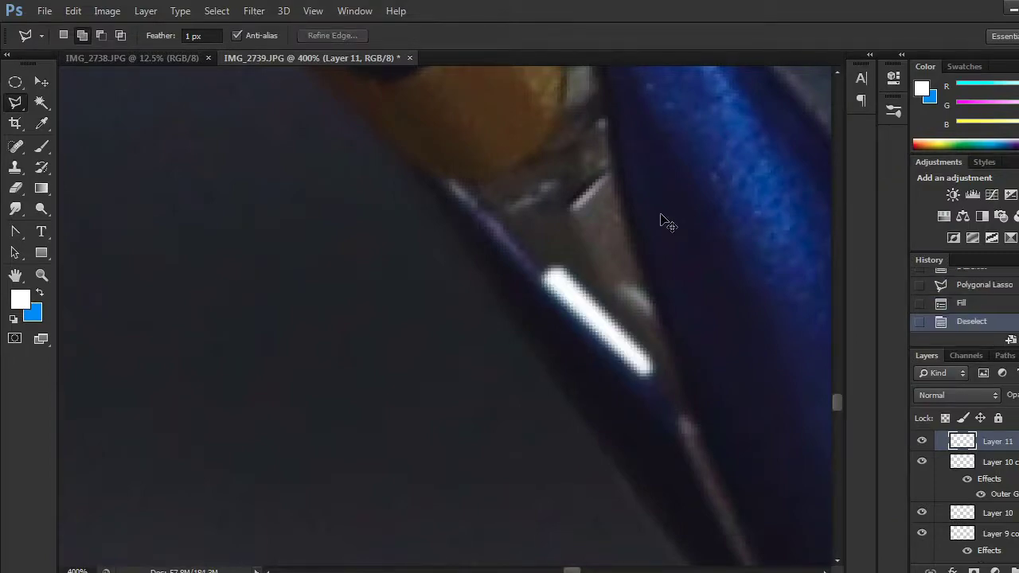
# Step: Duplicate the white leg light layer and apply a Gaussian Blur to the copy
pyautogui.hotkey('ctrl', '-')
pyautogui.hotkey('ctrl', '-')
pyautogui.hotkey('ctrl', '-')
pyautogui.moveTo(482, 213); pyautogui.dragTo(497, 139)
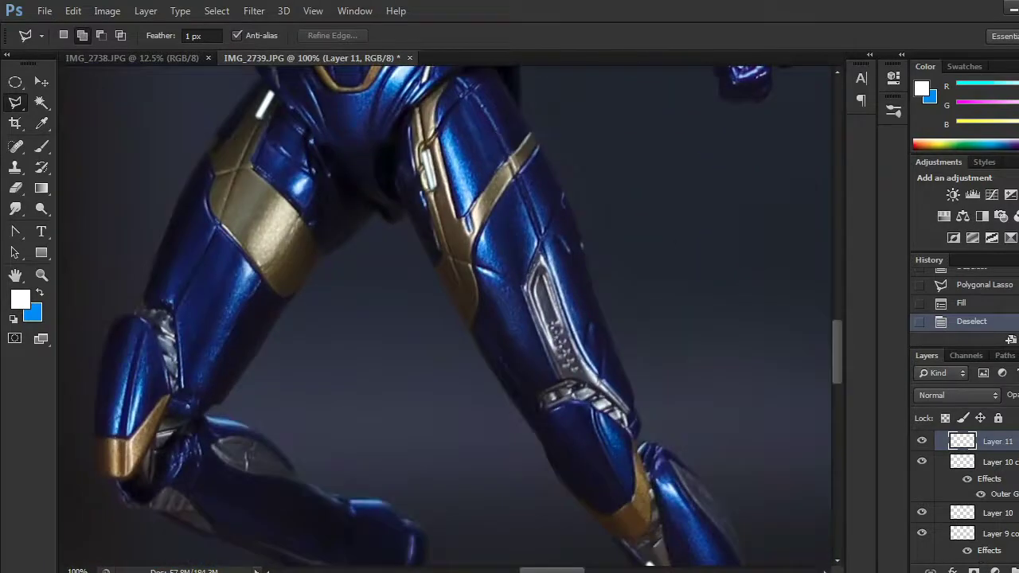
pyautogui.hotkey('ctrl', 'j')
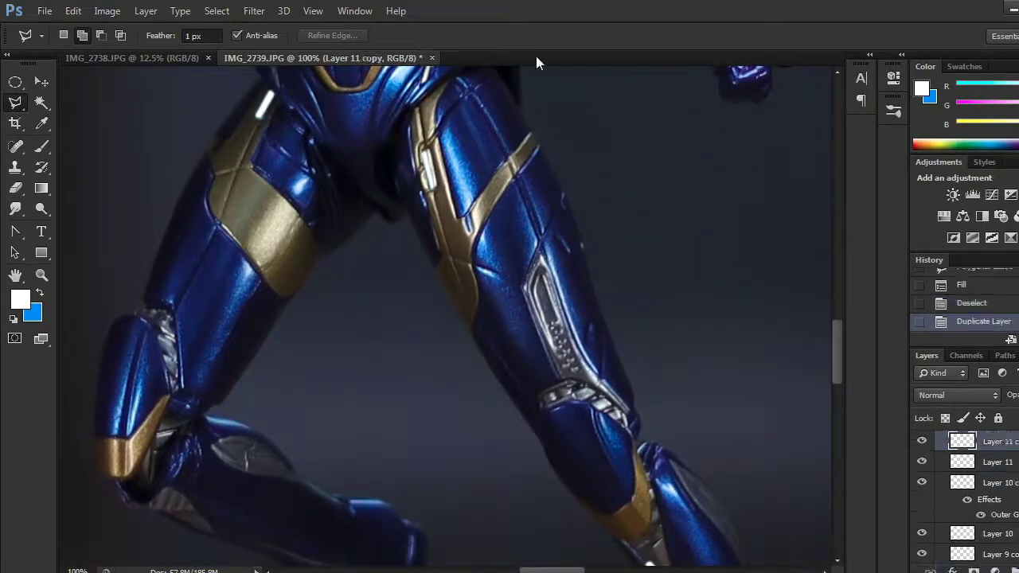
pyautogui.click(254, 10)
pyautogui.moveTo(310, 174)
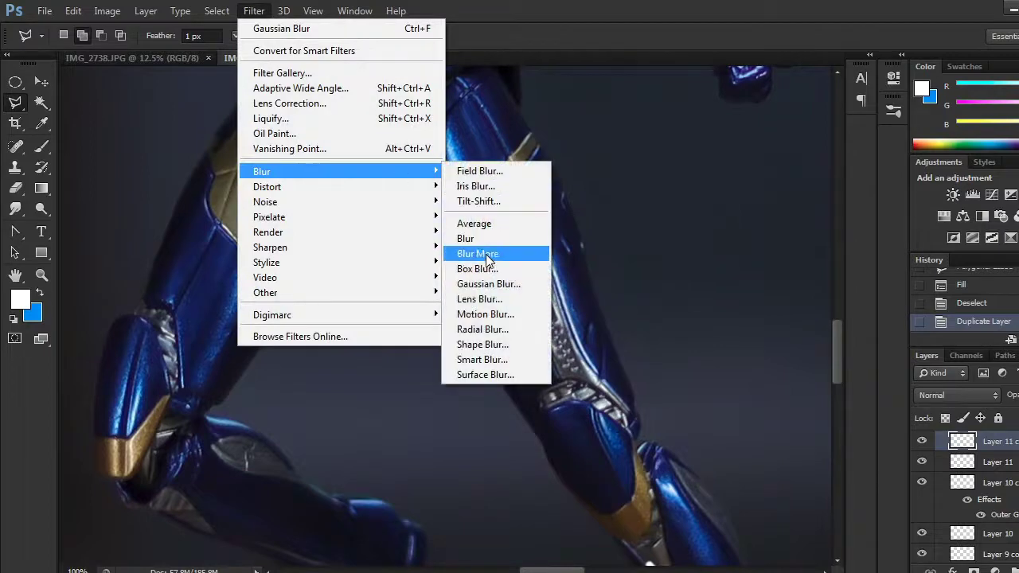
pyautogui.click(486, 284)
pyautogui.press('Return')
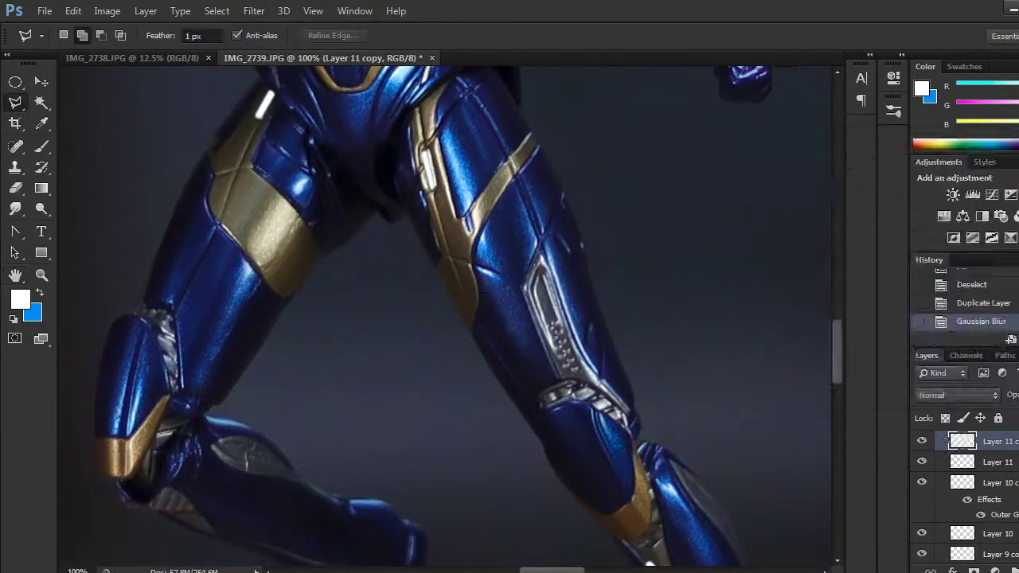
# Step: Copy the layer style from the glowing chevron and waist light layer and paste it onto the blurred leg light layer
pyautogui.click(1005, 484)
pyautogui.rightClick(1005, 484)
pyautogui.click(720, 337)
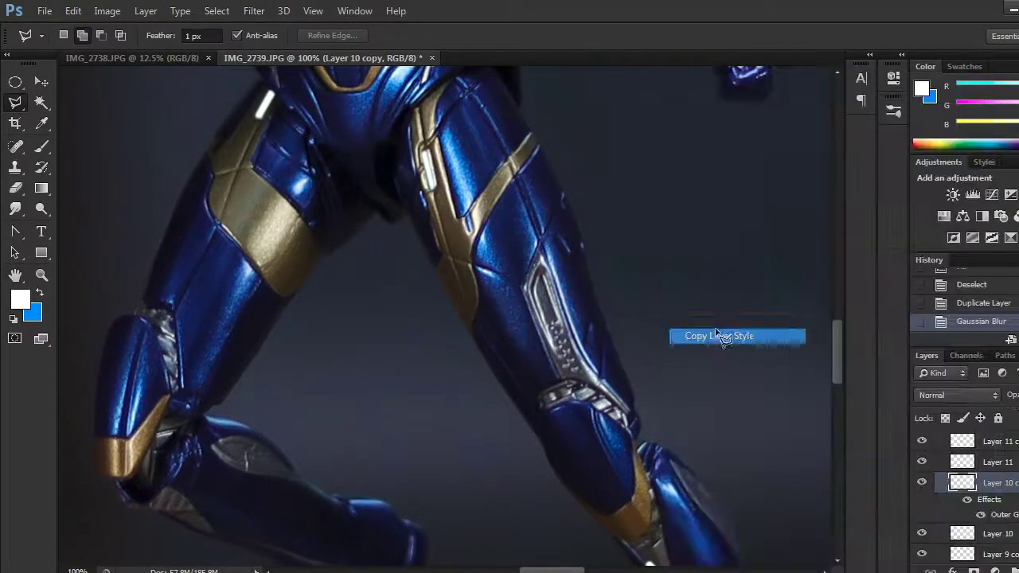
pyautogui.click(997, 443)
pyautogui.rightClick(994, 451)
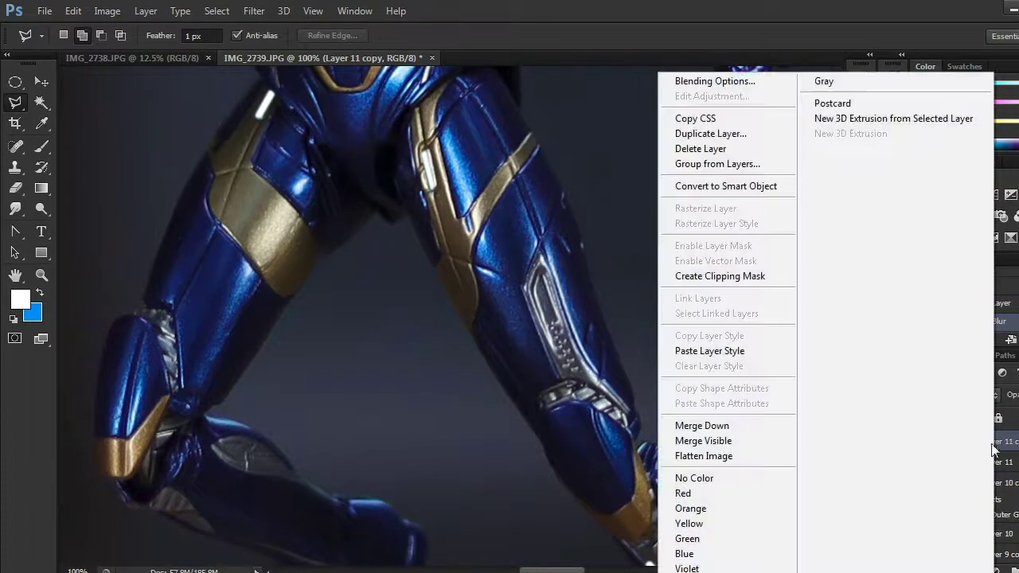
pyautogui.click(729, 351)
# Step: Set the leg lights' Outer Glow to 8% spread, 27 px size and 45% range, and apply it
pyautogui.hotkey('ctrl', '-')
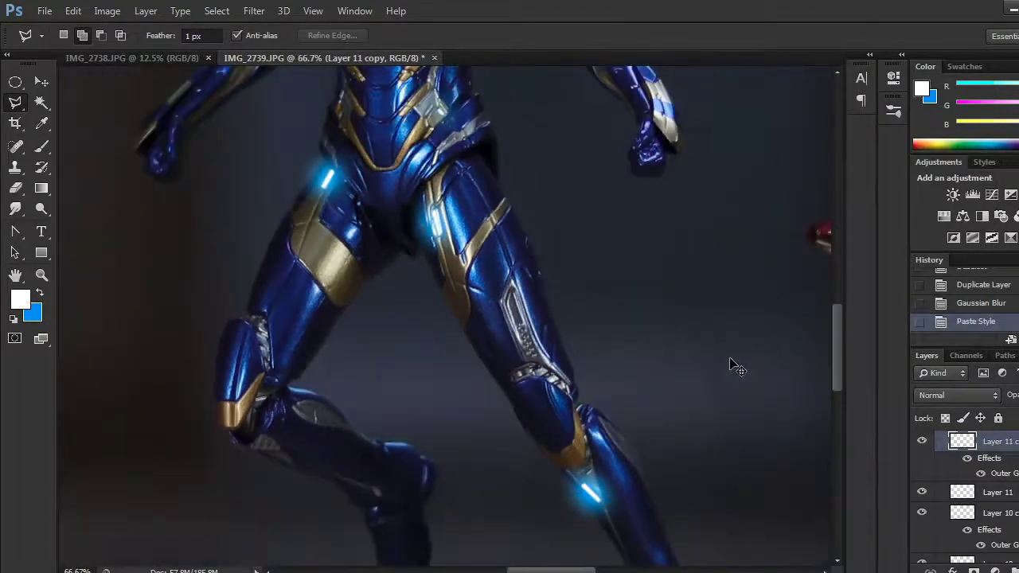
pyautogui.moveTo(674, 455); pyautogui.dragTo(691, 339)
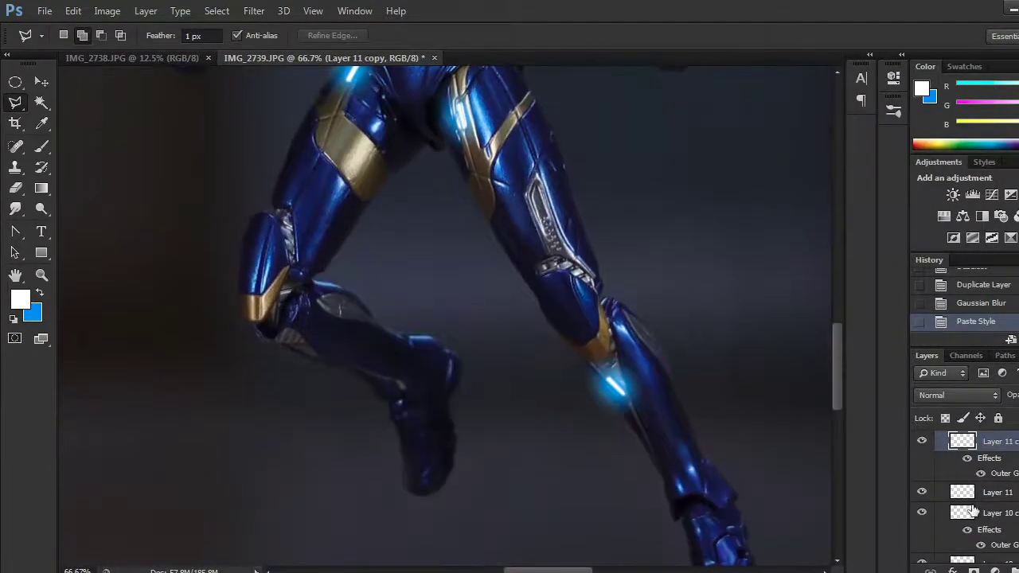
pyautogui.click(952, 571)
pyautogui.click(965, 541)
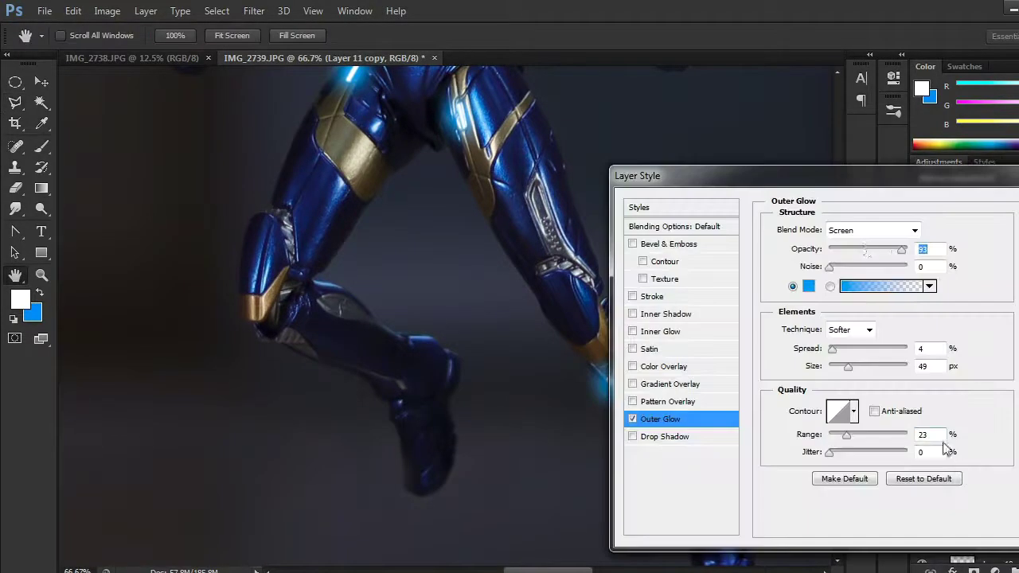
pyautogui.moveTo(876, 188); pyautogui.dragTo(944, 198)
pyautogui.moveTo(918, 451); pyautogui.dragTo(920, 451)
pyautogui.moveTo(915, 379); pyautogui.dragTo(926, 384)
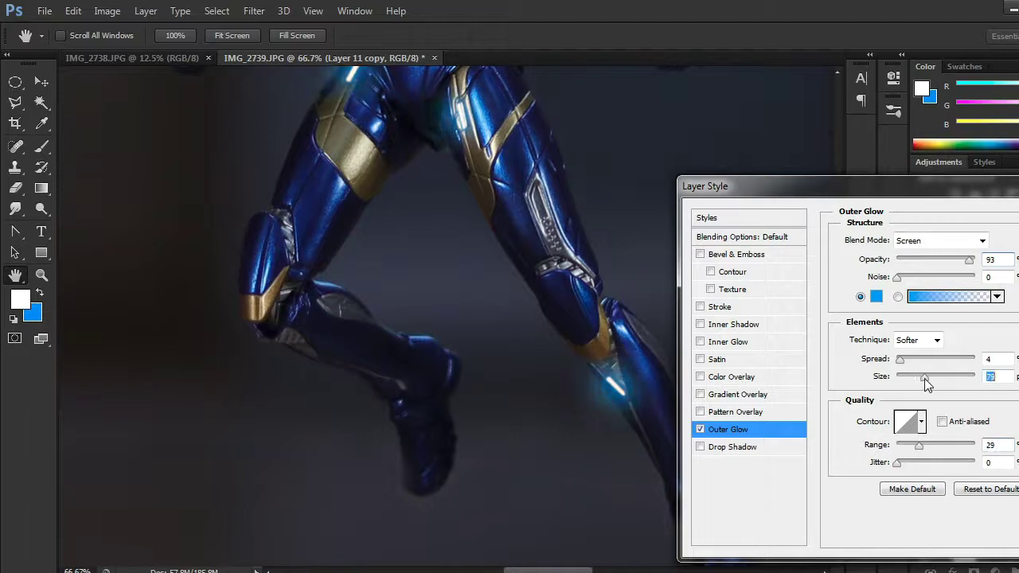
pyautogui.moveTo(919, 444); pyautogui.dragTo(930, 445)
pyautogui.moveTo(924, 378); pyautogui.dragTo(909, 379)
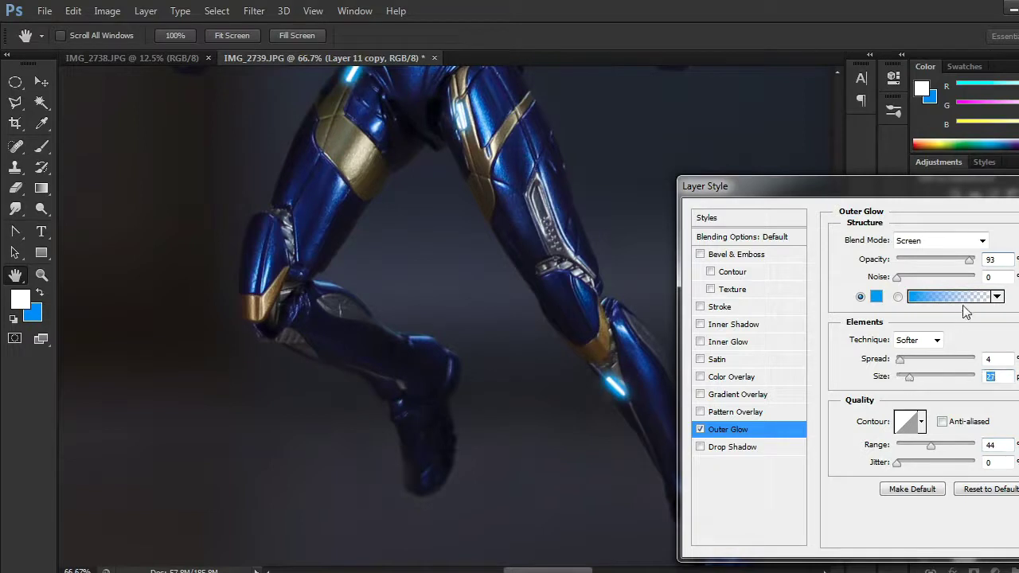
pyautogui.moveTo(931, 445); pyautogui.dragTo(933, 446)
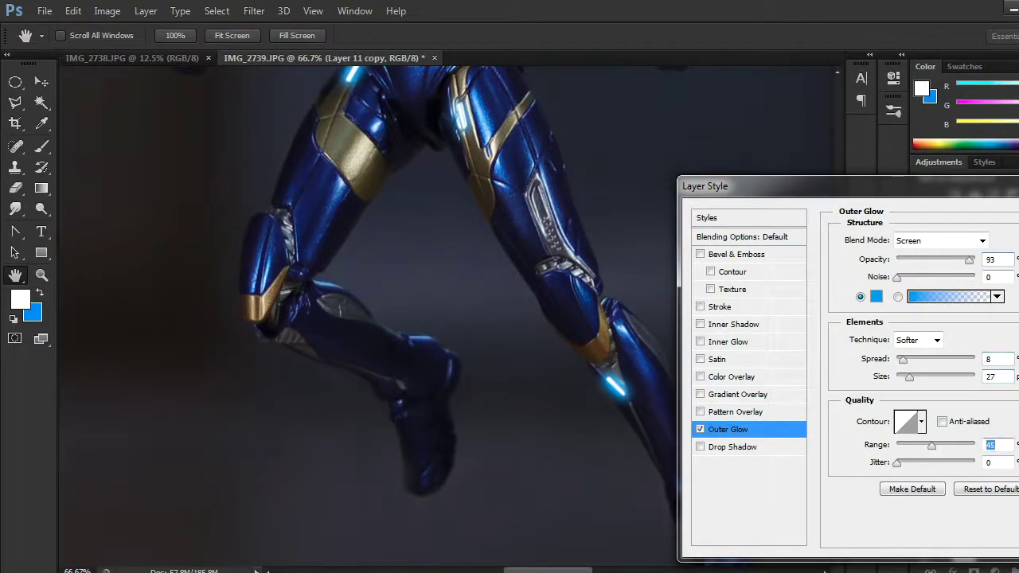
pyautogui.moveTo(1017, 193); pyautogui.dragTo(958, 199)
pyautogui.press('Return')
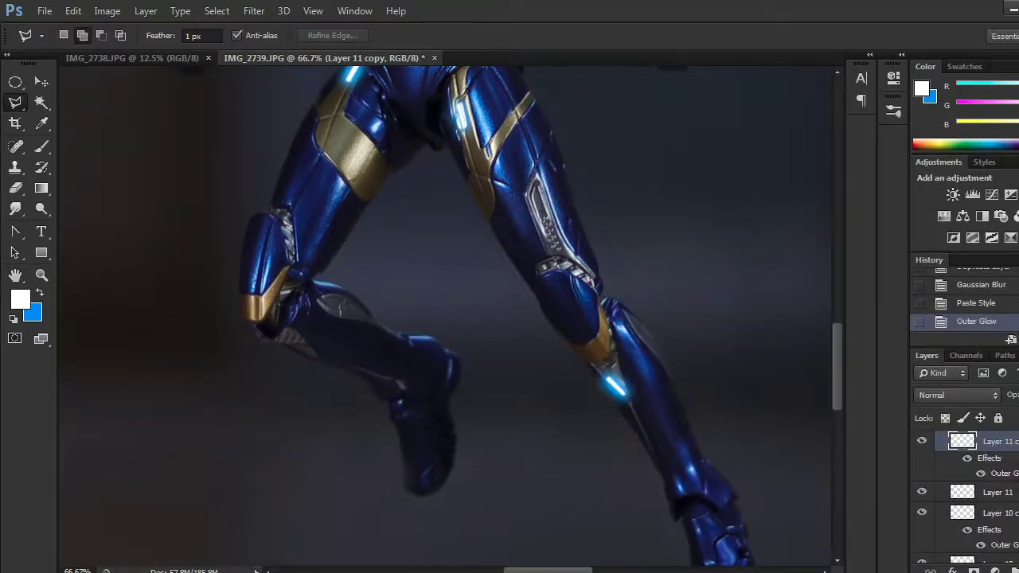
# Step: Add a new empty layer above the glowing leg light layer for the red and gold figure's eyes
pyautogui.hotkey('ctrl', '-')
pyautogui.hotkey('ctrl', '-')
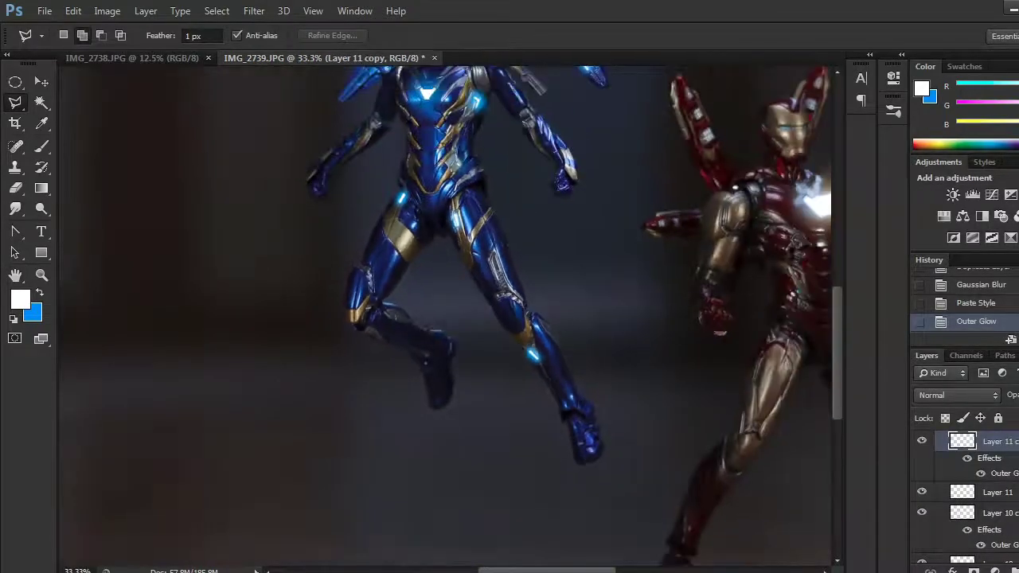
pyautogui.moveTo(577, 302); pyautogui.dragTo(358, 455)
pyautogui.moveTo(446, 425); pyautogui.dragTo(415, 450)
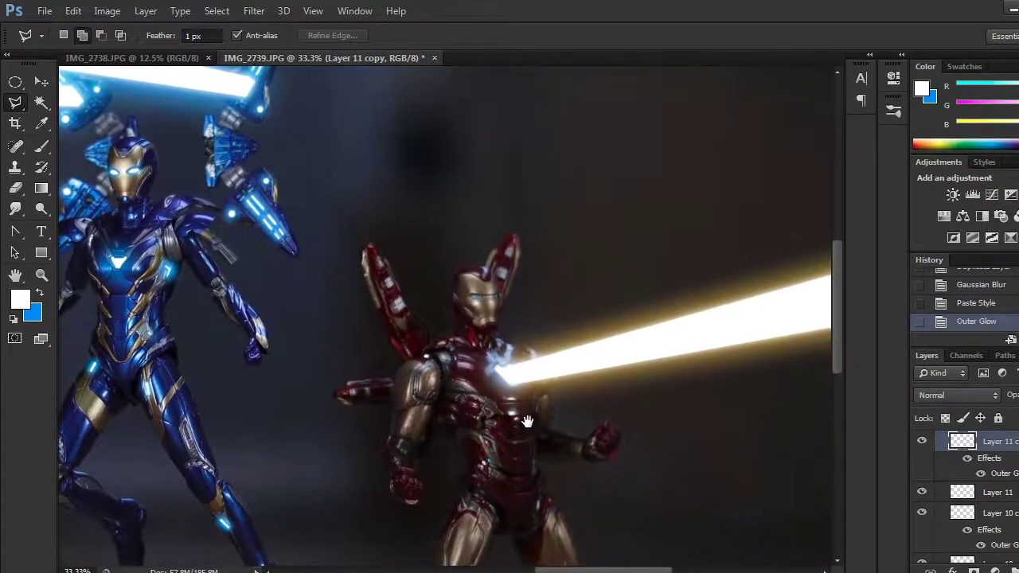
pyautogui.hotkey('ctrl', '+')
pyautogui.hotkey('ctrl', '+')
pyautogui.hotkey('ctrl', '+')
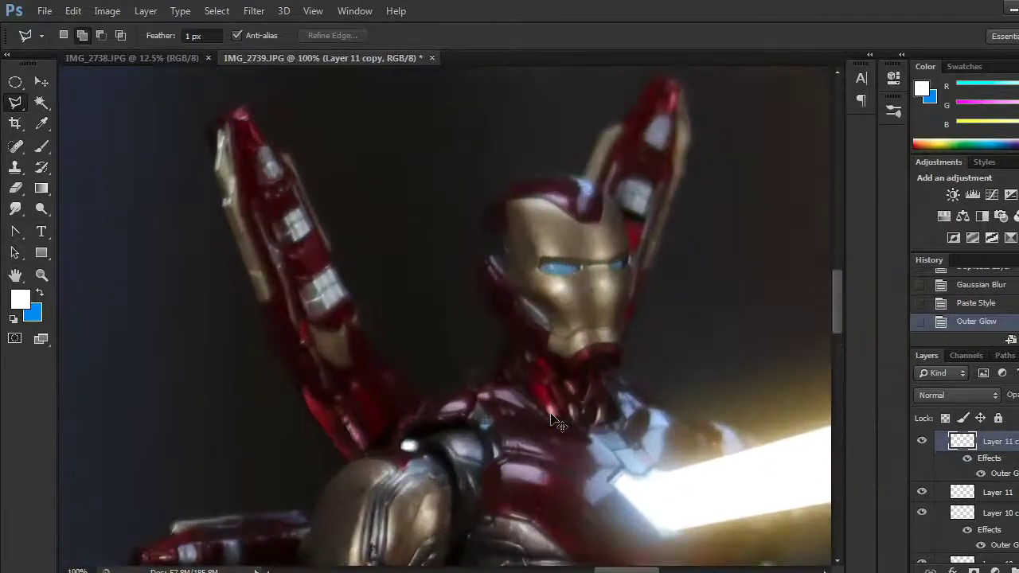
pyautogui.moveTo(691, 372); pyautogui.dragTo(606, 436)
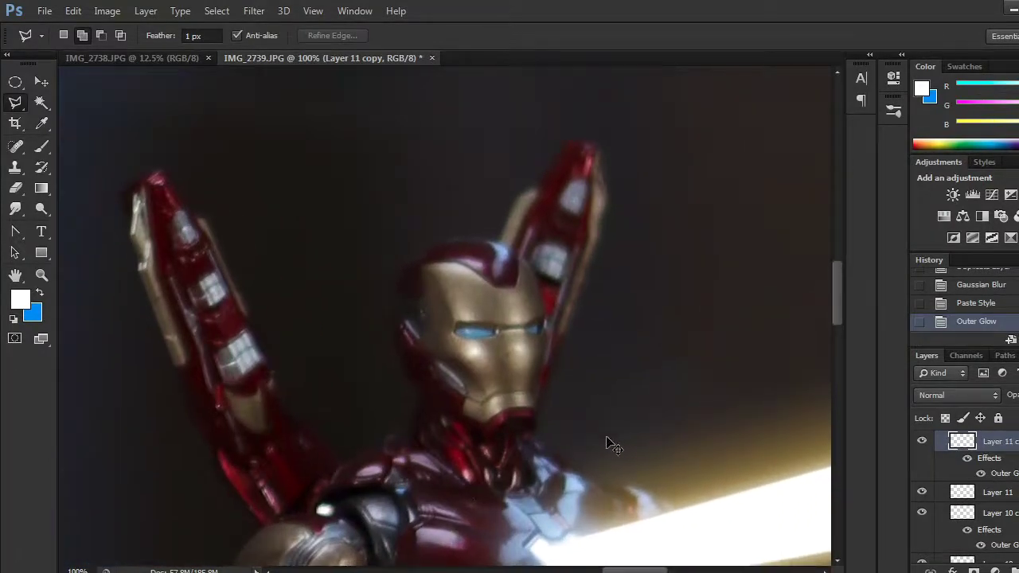
pyautogui.hotkey('ctrl', '+')
pyautogui.hotkey('ctrl', '+')
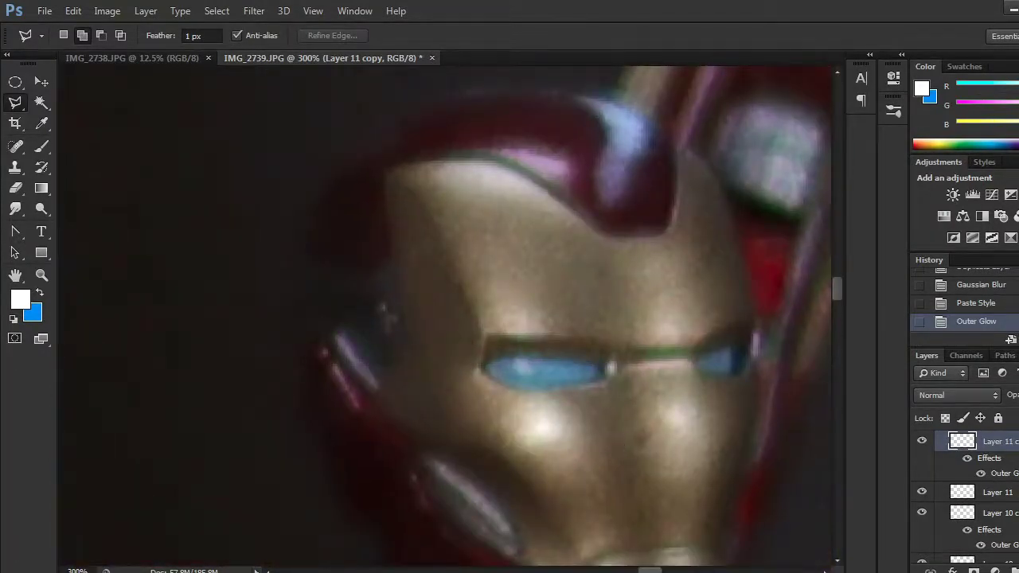
pyautogui.hotkey('ctrl', 'g')
pyautogui.hotkey('ctrl', 'shift', 'alt', 'n')
# Step: Outline the red and gold figure's larger blue eye, fill it with white and deselect
pyautogui.click(500, 360)
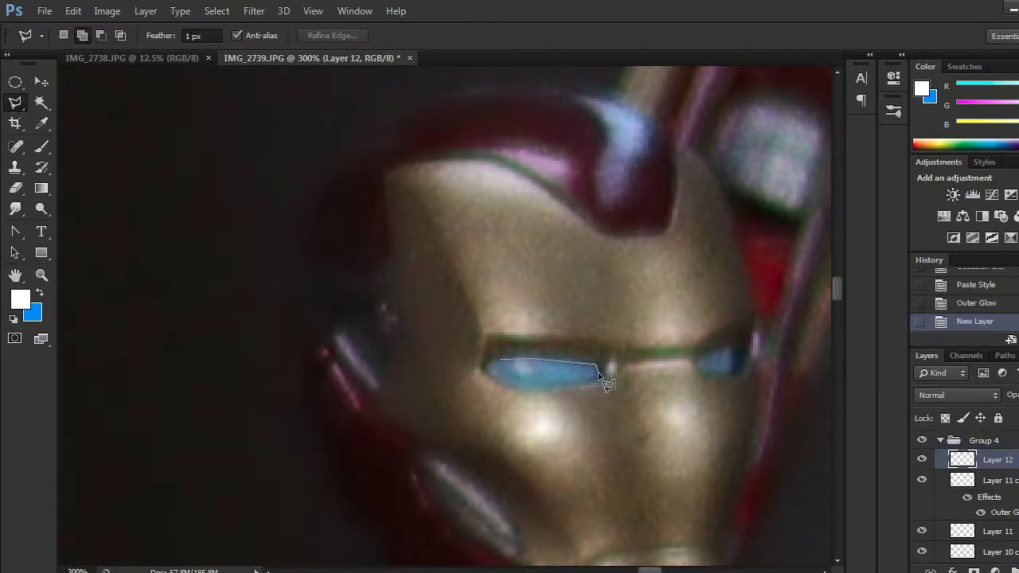
pyautogui.click(591, 382)
pyautogui.click(555, 388)
pyautogui.click(497, 361)
pyautogui.hotkey('alt', 'BackSpace')
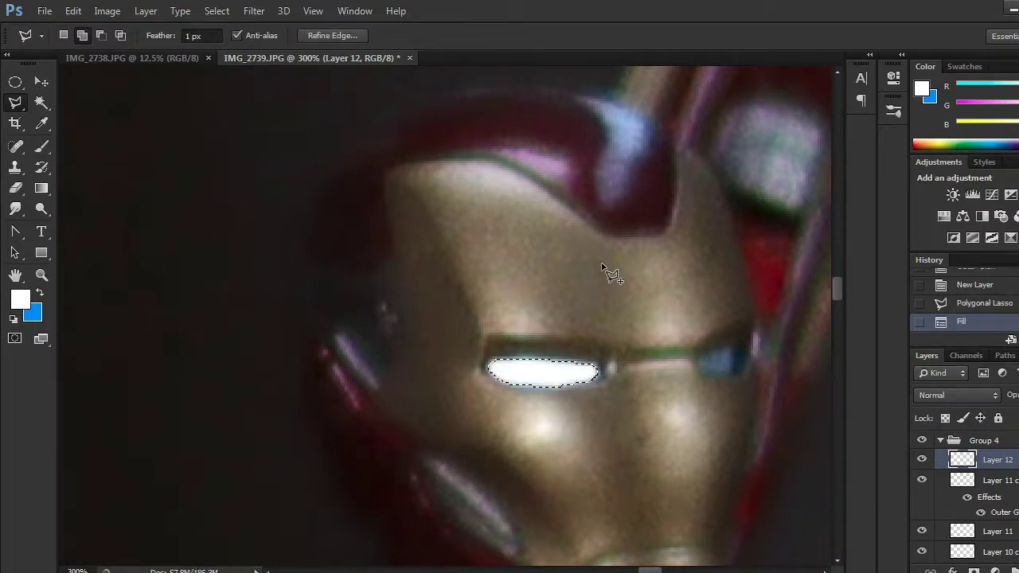
pyautogui.hotkey('ctrl', 'd')
# Step: Outline the red and gold figure's smaller far eye, fill it with white and deselect
pyautogui.hotkey('ctrl', '+')
pyautogui.hotkey('ctrl', '+')
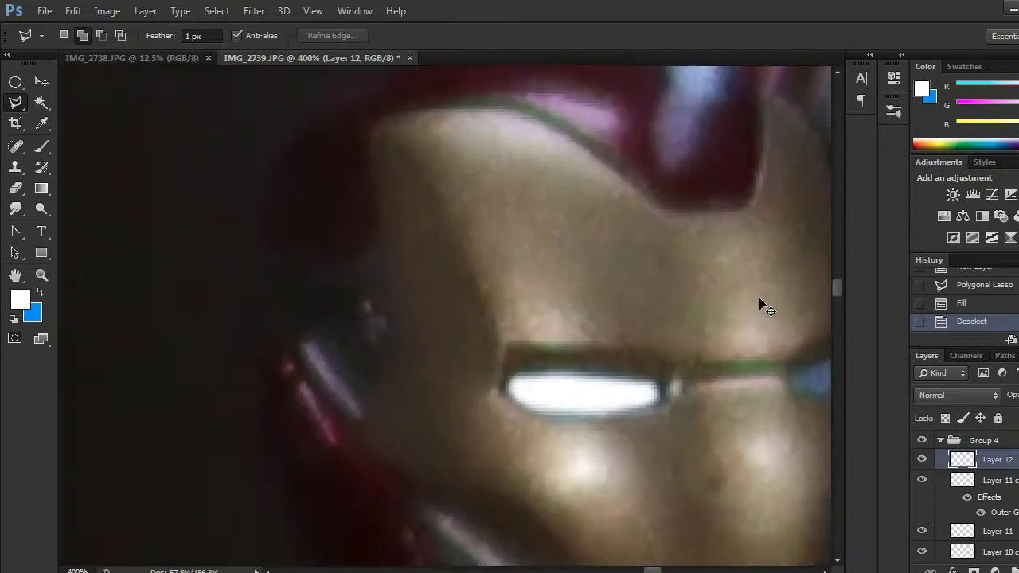
pyautogui.moveTo(760, 298); pyautogui.dragTo(377, 390)
pyautogui.click(459, 394)
pyautogui.click(512, 383)
pyautogui.click(511, 424)
pyautogui.click(459, 400)
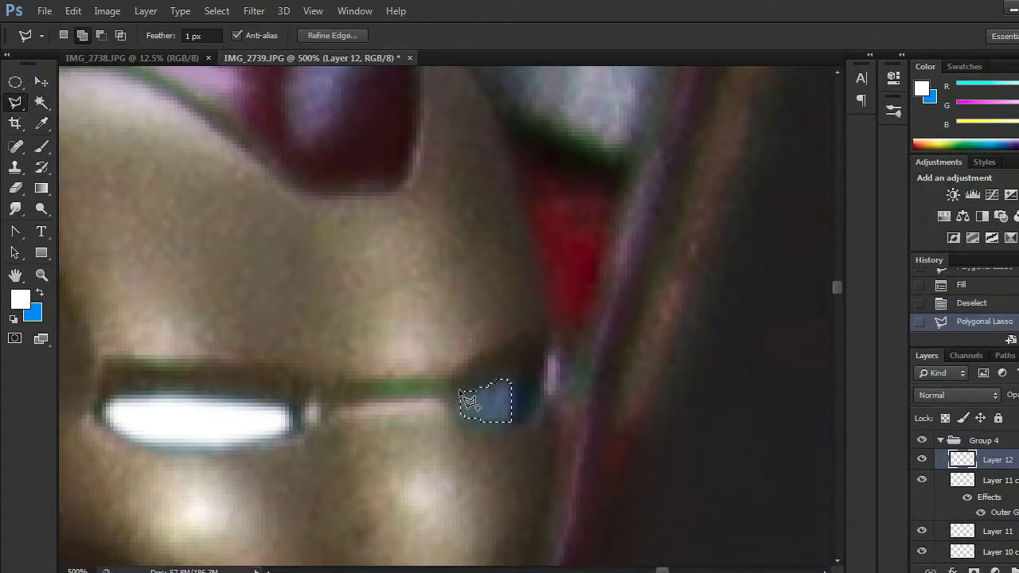
pyautogui.hotkey('alt', 'BackSpace')
pyautogui.hotkey('ctrl', 'd')
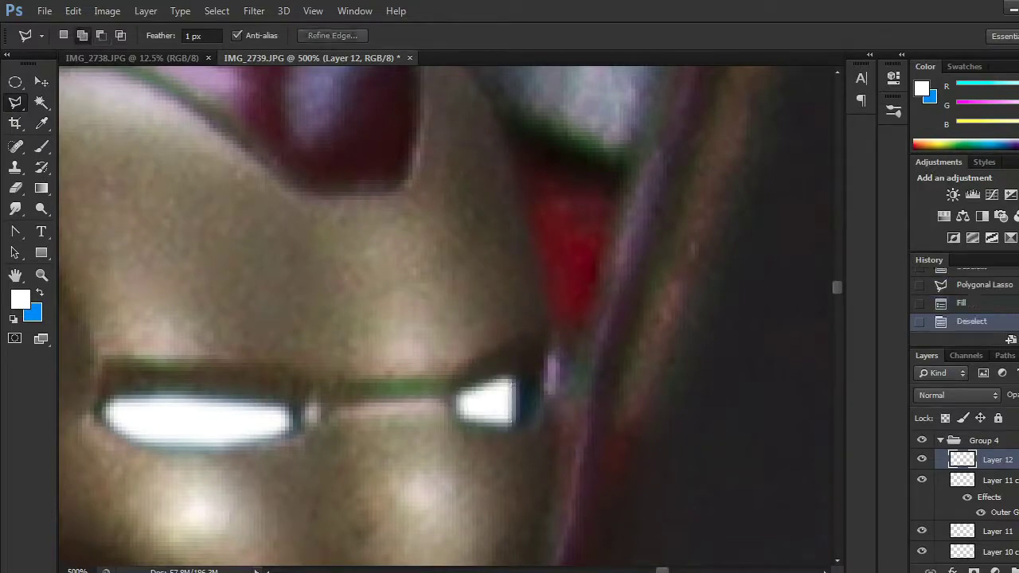
# Step: Duplicate the white eye layer and apply a 1.8 px Gaussian Blur to the copy, hiding the original layer only while blurring
pyautogui.hotkey('ctrl', 'j')
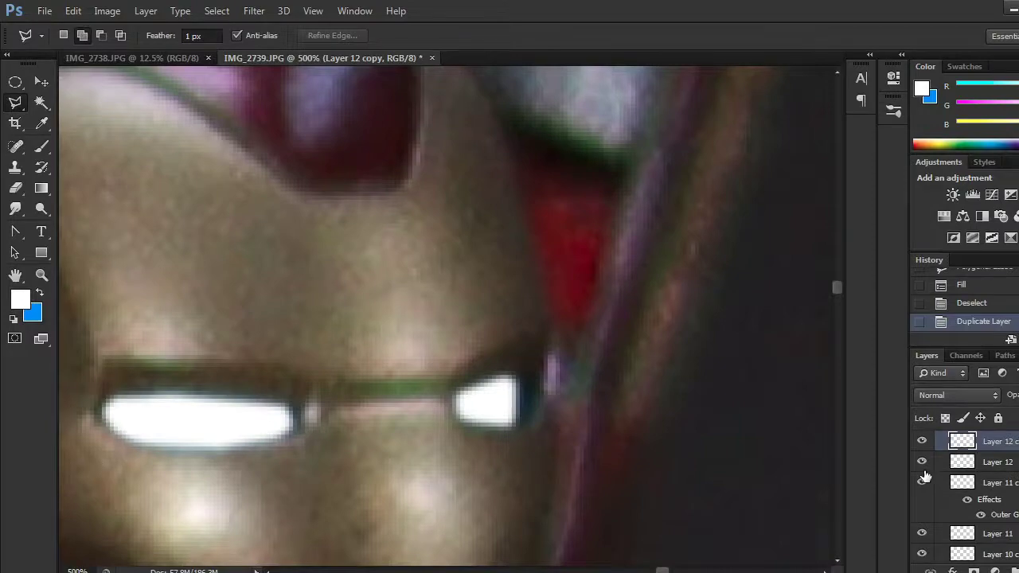
pyautogui.hotkey('ctrl', '-')
pyautogui.click(254, 11)
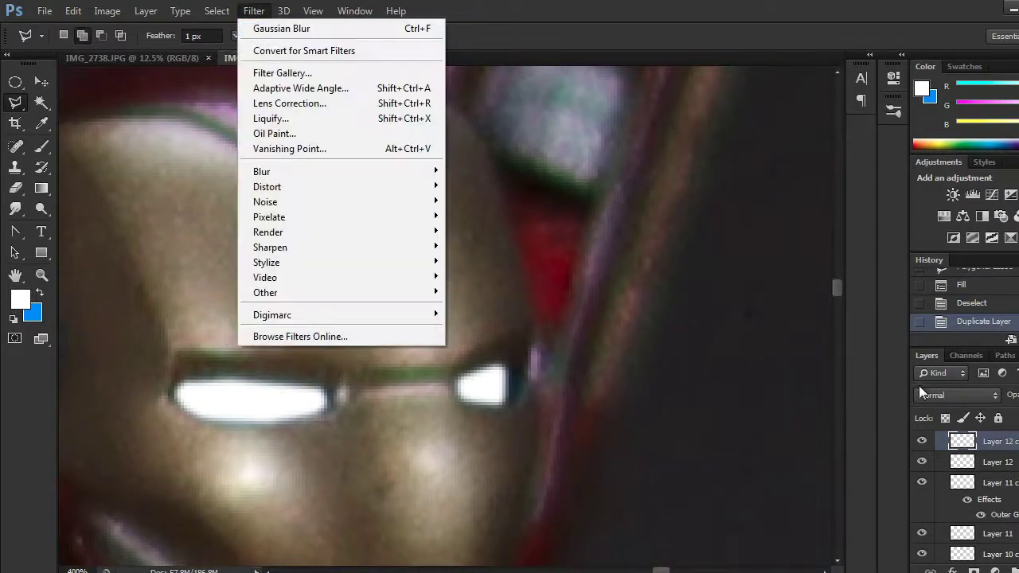
pyautogui.click(922, 461)
pyautogui.click(254, 10)
pyautogui.moveTo(309, 171)
pyautogui.click(500, 285)
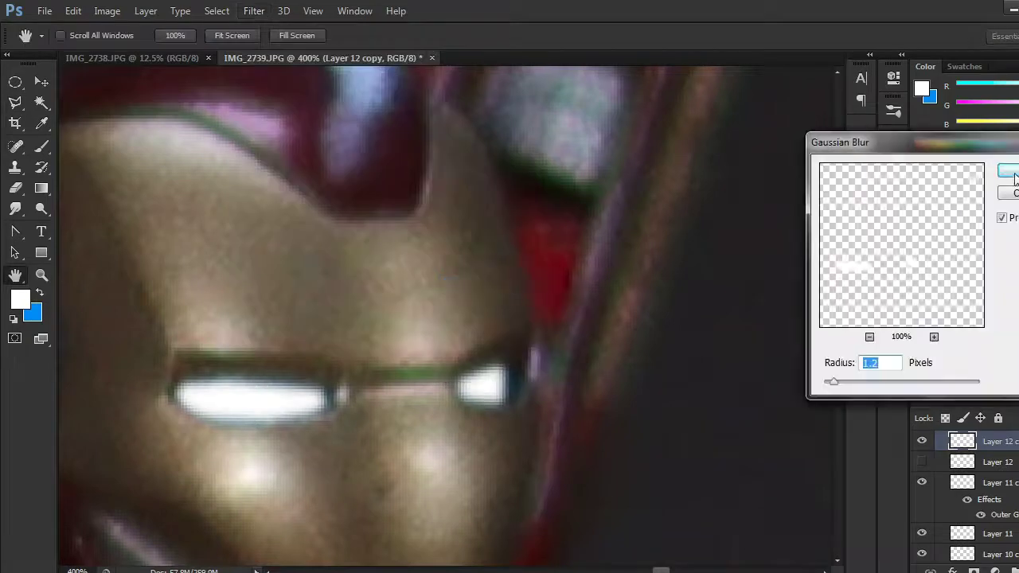
pyautogui.moveTo(835, 382); pyautogui.dragTo(838, 382)
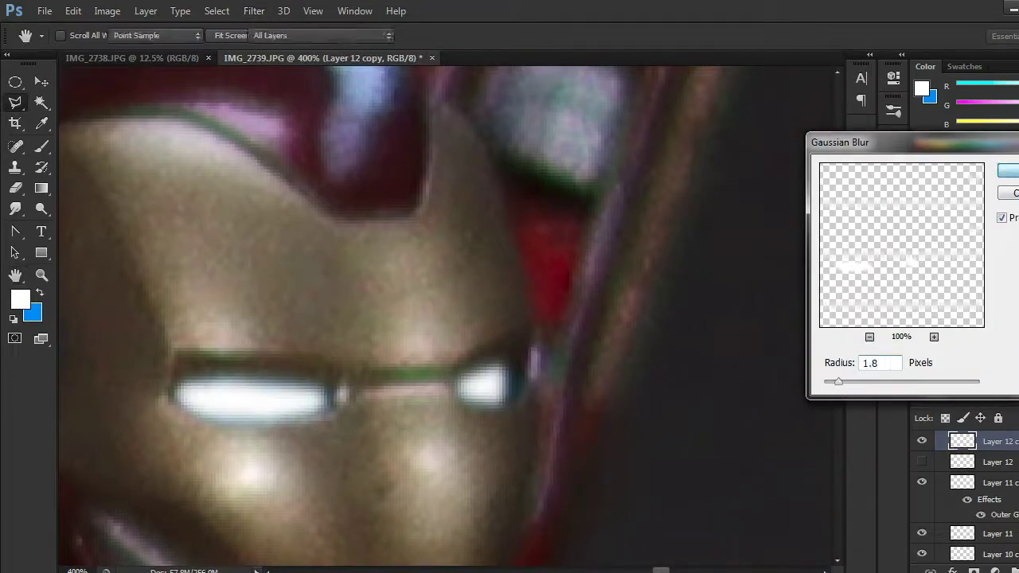
pyautogui.click(1007, 171)
pyautogui.click(922, 462)
# Step: Add an Outer Glow in a saturated bright blue to the blurred copy of the red and gold figure's eye layer
pyautogui.click(953, 568)
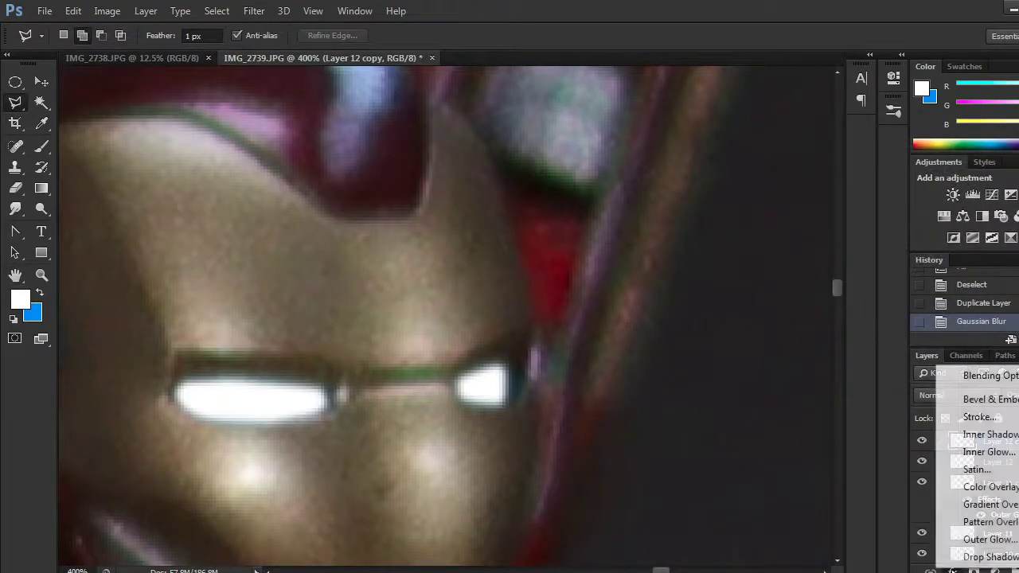
pyautogui.click(981, 538)
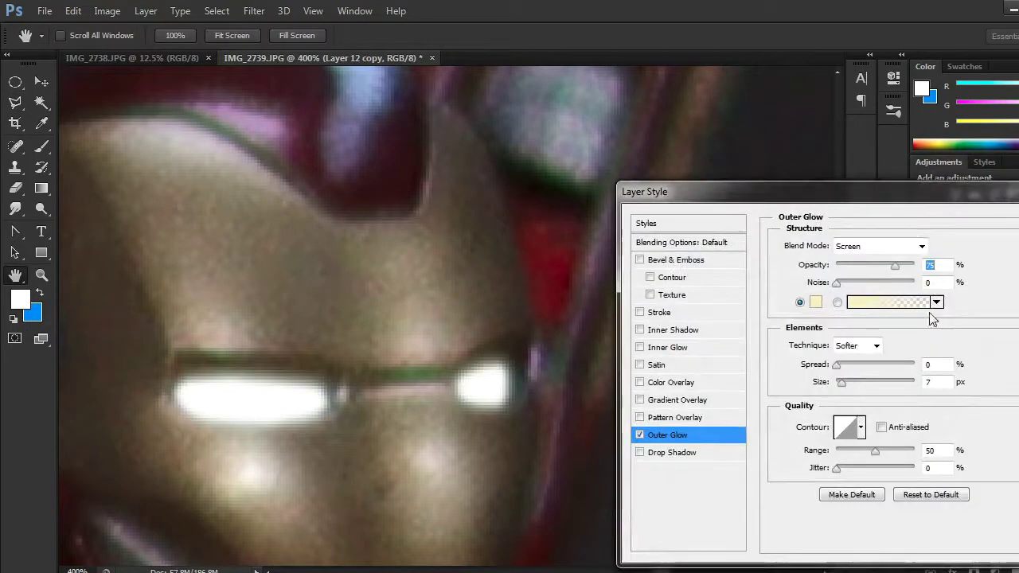
pyautogui.click(890, 302)
pyautogui.click(879, 390)
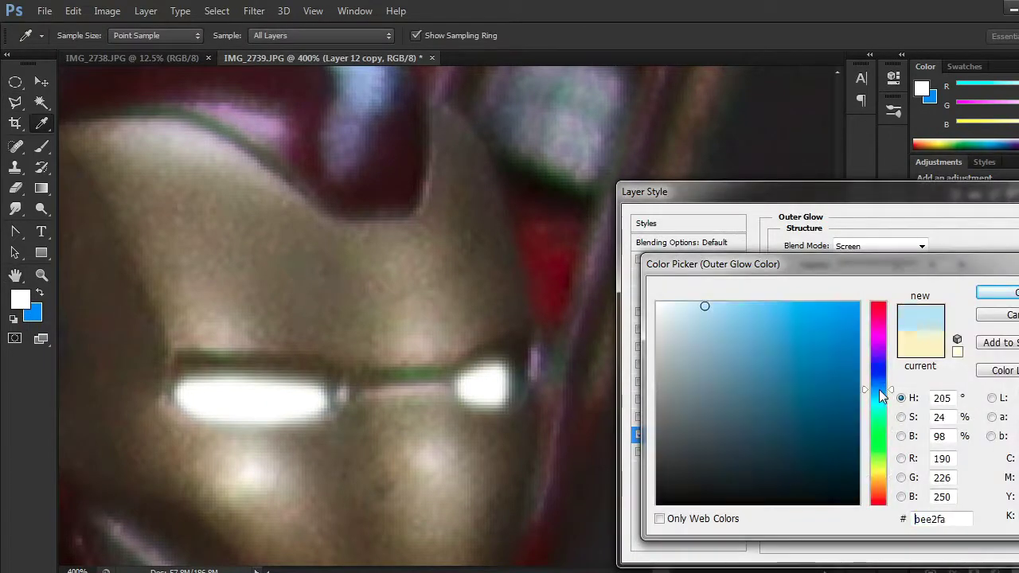
pyautogui.click(818, 310)
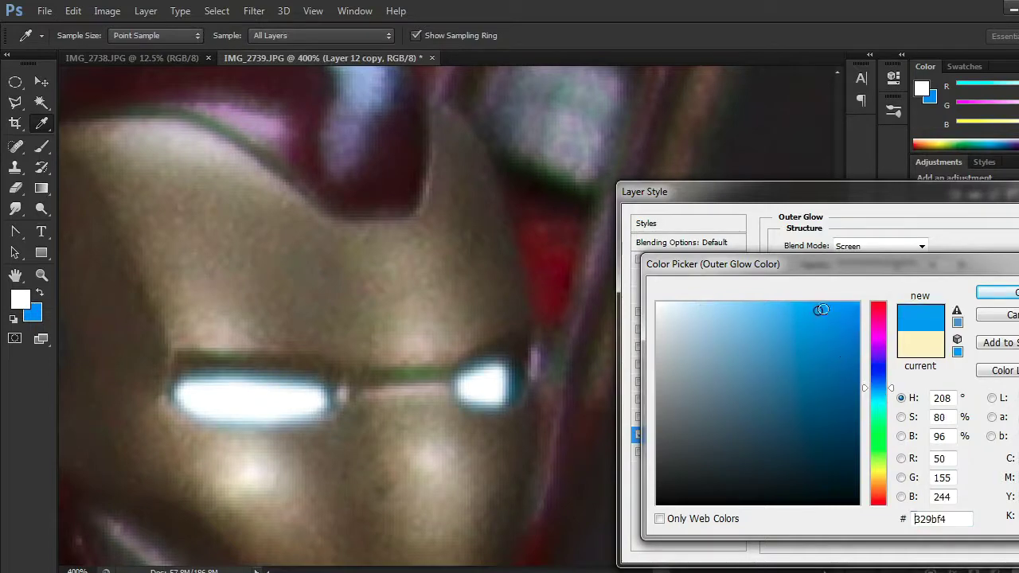
pyautogui.click(843, 309)
pyautogui.click(998, 292)
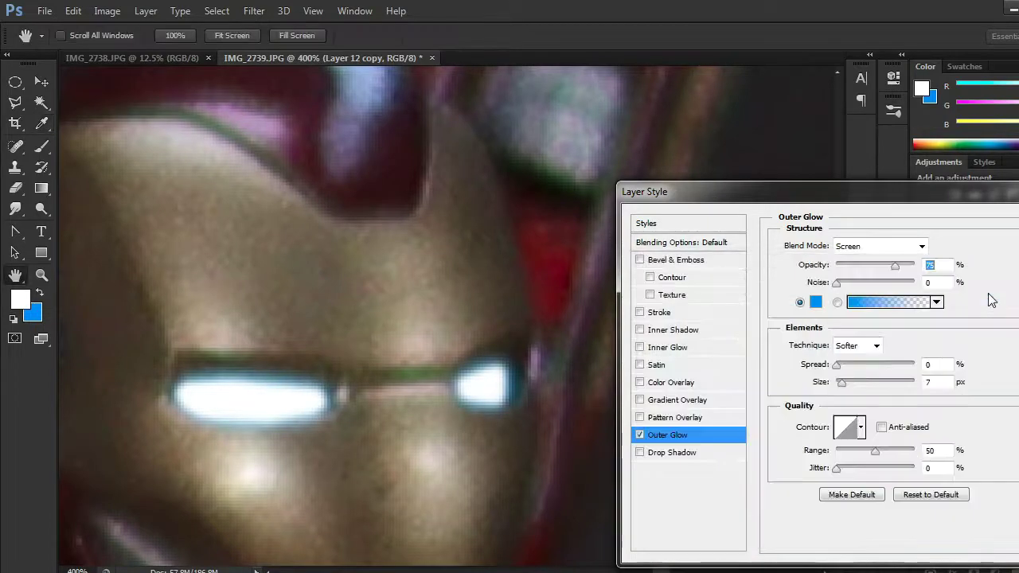
# Step: Enlarge and strengthen the eyes' blue glow by raising its size, spread and opacity, with the contour anti-aliased, and apply it
pyautogui.moveTo(844, 381); pyautogui.dragTo(847, 380)
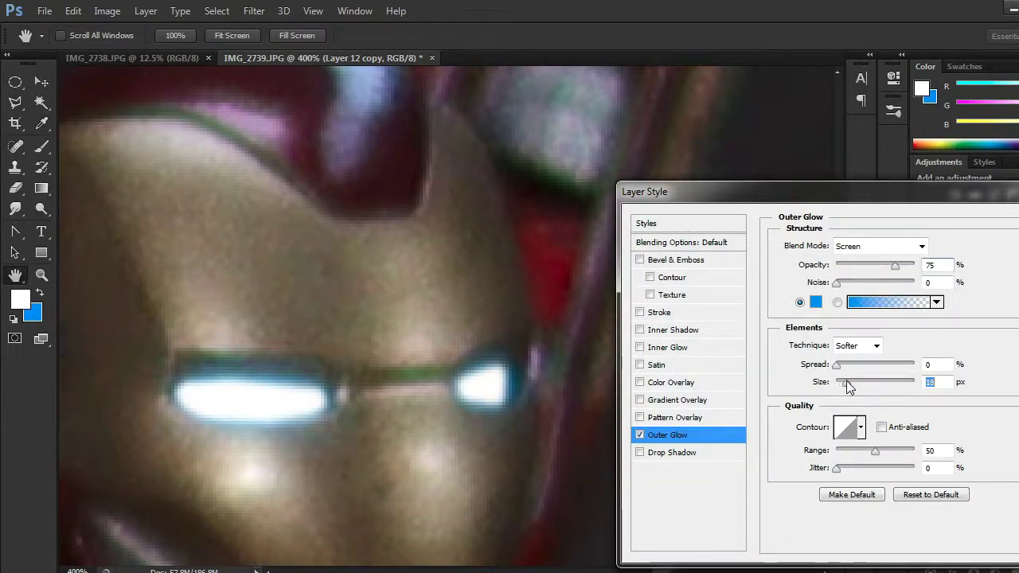
pyautogui.click(881, 428)
pyautogui.moveTo(886, 456); pyautogui.dragTo(876, 453)
pyautogui.moveTo(898, 269); pyautogui.dragTo(904, 270)
pyautogui.moveTo(839, 368); pyautogui.dragTo(852, 388)
pyautogui.press('Return')
pyautogui.press('l')
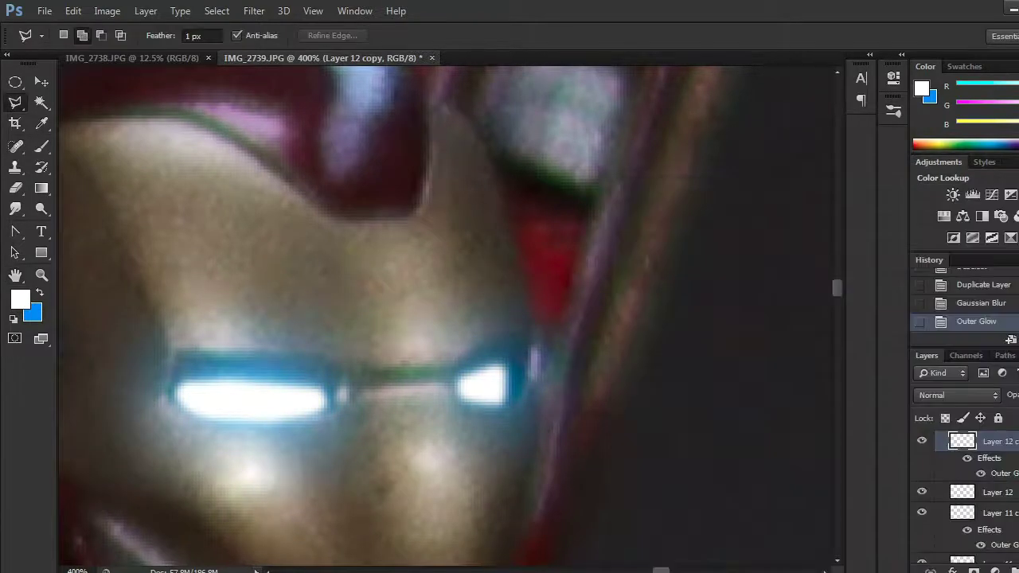
# Step: Outline the lowest silver panel on the red and gold figure's raised left fin, fill it white on a new layer and deselect
pyautogui.hotkey('ctrl', '-')
pyautogui.hotkey('ctrl', '-')
pyautogui.hotkey('ctrl', '-')
pyautogui.hotkey('ctrl', '-')
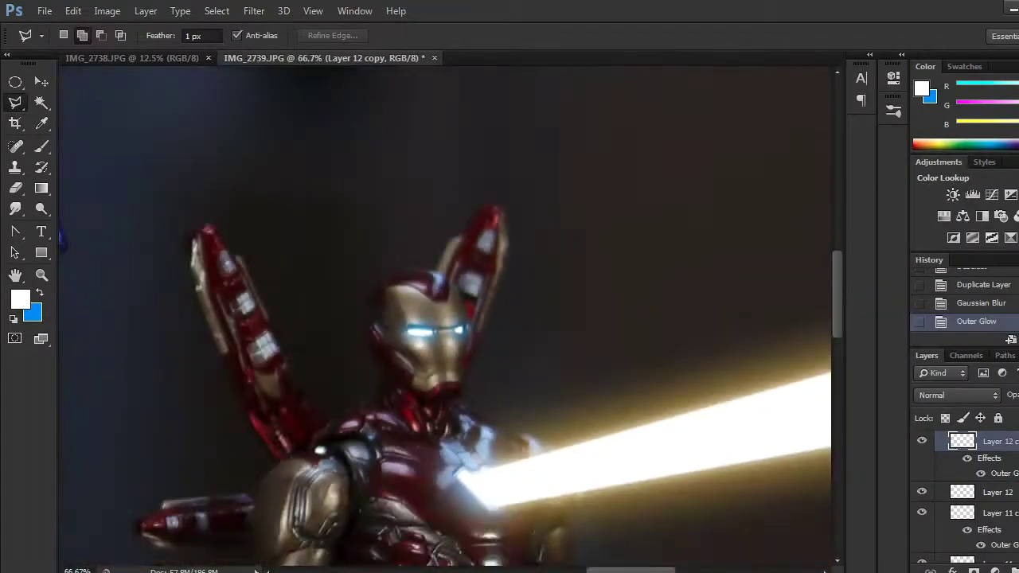
pyautogui.moveTo(547, 406); pyautogui.dragTo(565, 201)
pyautogui.moveTo(589, 256); pyautogui.dragTo(638, 399)
pyautogui.hotkey('ctrl', '+')
pyautogui.hotkey('ctrl', '+')
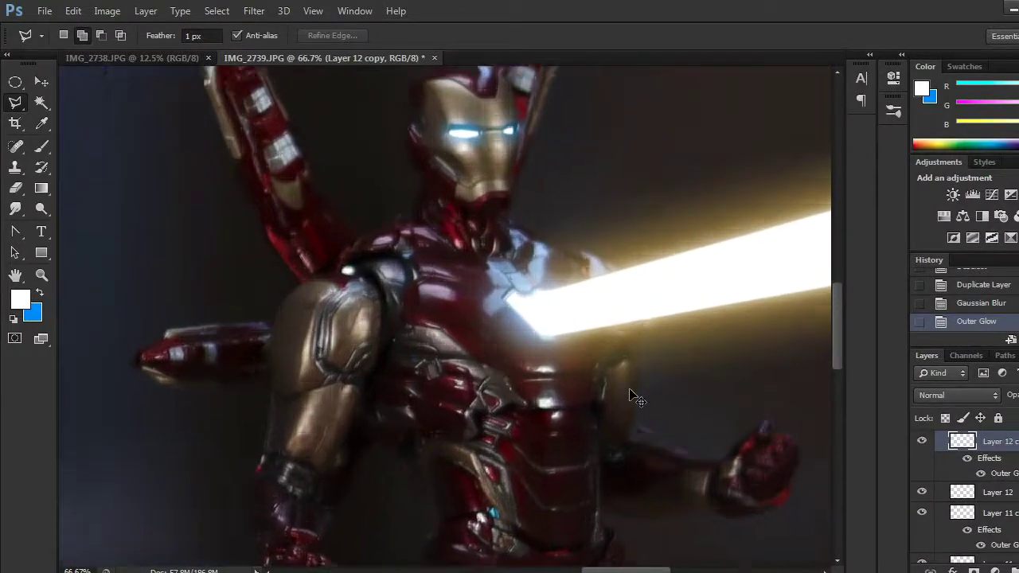
pyautogui.moveTo(445, 295); pyautogui.dragTo(566, 435)
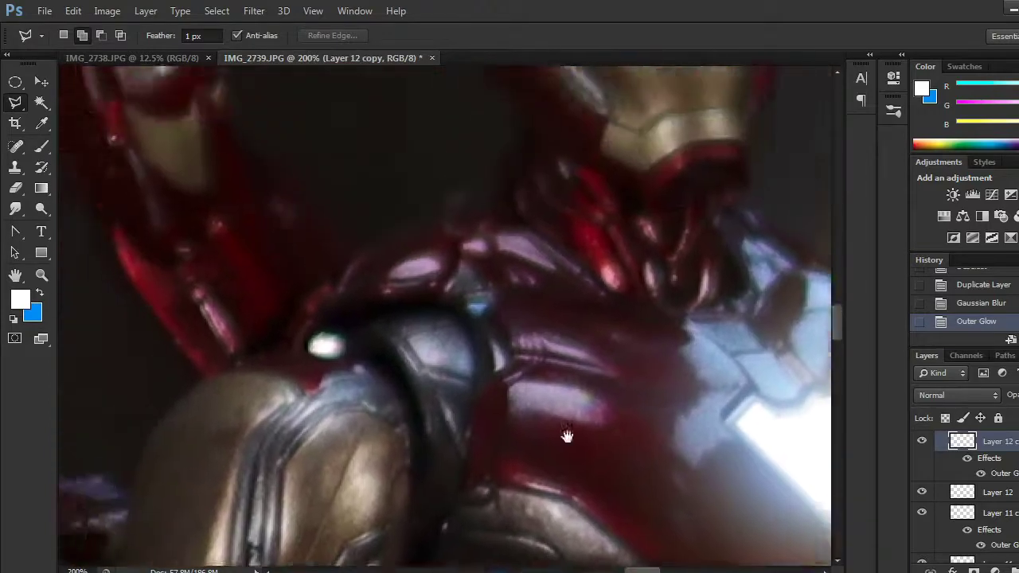
pyautogui.moveTo(431, 255); pyautogui.dragTo(502, 510)
pyautogui.moveTo(541, 253)
pyautogui.mouseDown()
pyautogui.moveTo(612, 428)
pyautogui.moveTo(665, 420)
pyautogui.moveTo(640, 364)
pyautogui.mouseUp()
pyautogui.click(270, 417)
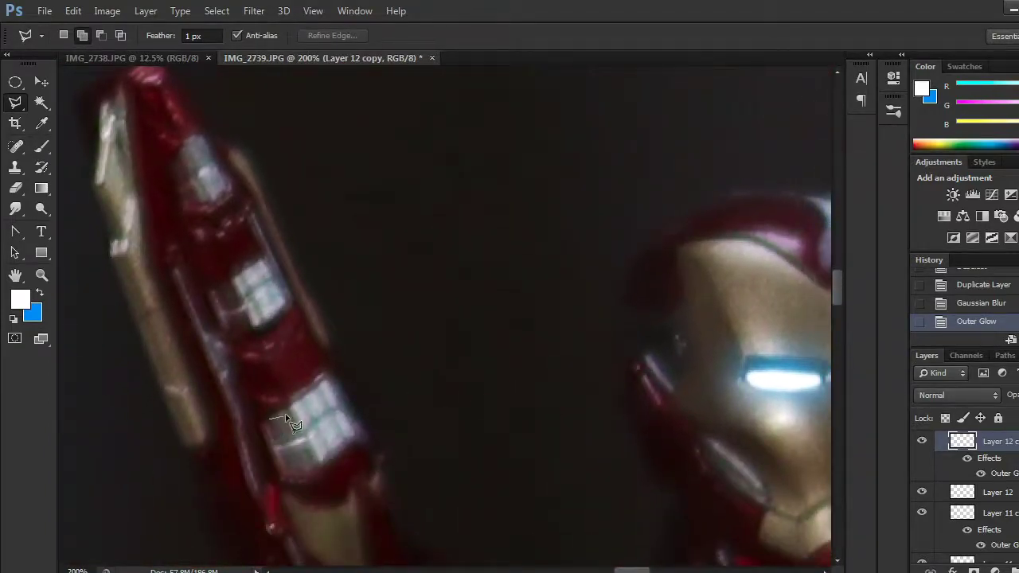
pyautogui.click(339, 396)
pyautogui.click(357, 436)
pyautogui.click(318, 467)
pyautogui.click(270, 418)
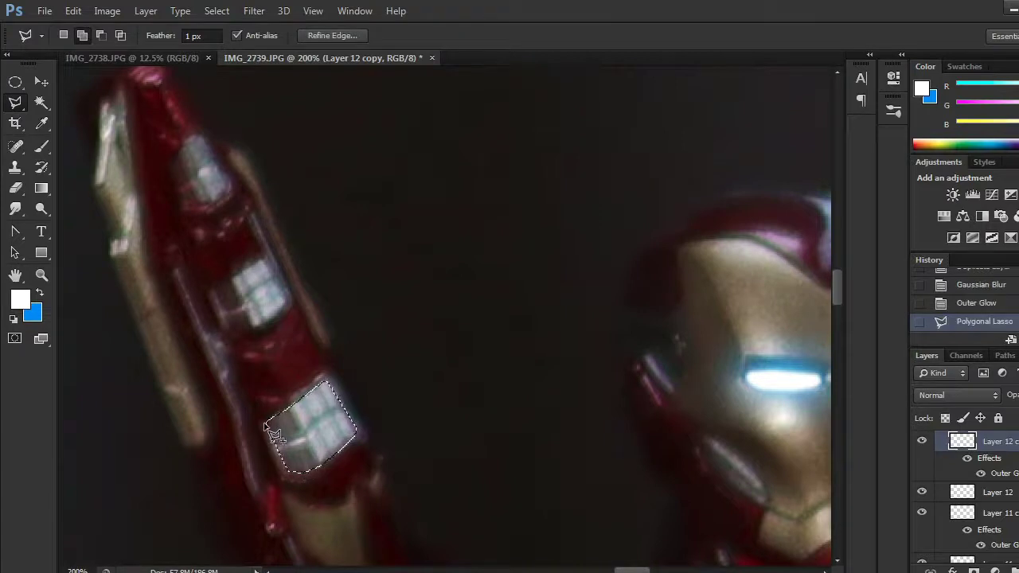
pyautogui.click(267, 420)
pyautogui.press('Escape')
pyautogui.moveTo(422, 311); pyautogui.dragTo(494, 387)
pyautogui.hotkey('ctrl', 'shift', 'alt', 'n')
pyautogui.hotkey('alt', 'BackSpace')
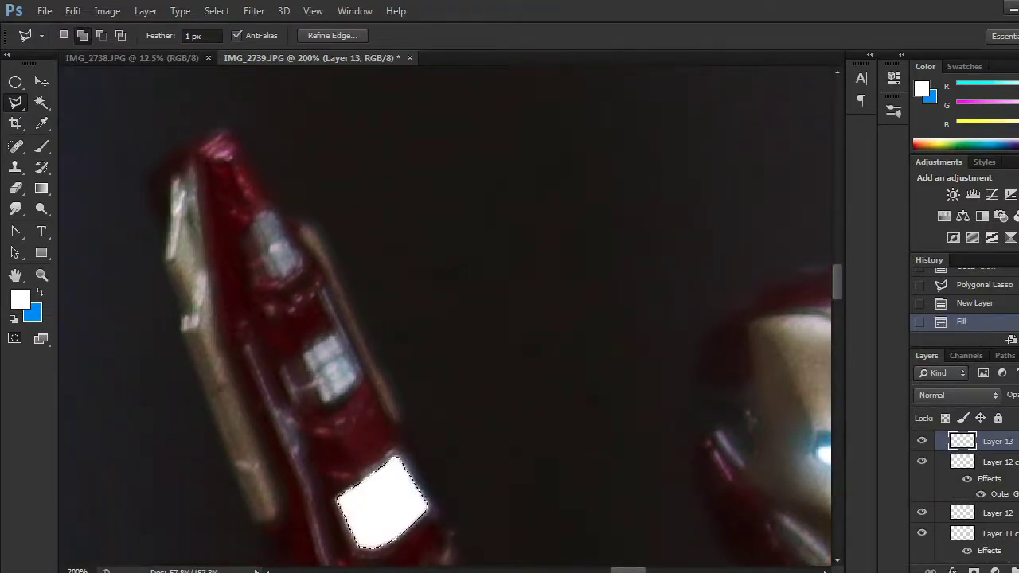
pyautogui.hotkey('ctrl', 'd')
# Step: Outline the middle silver panel on the same raised left fin, fill it with white and deselect
pyautogui.moveTo(707, 411); pyautogui.dragTo(712, 371)
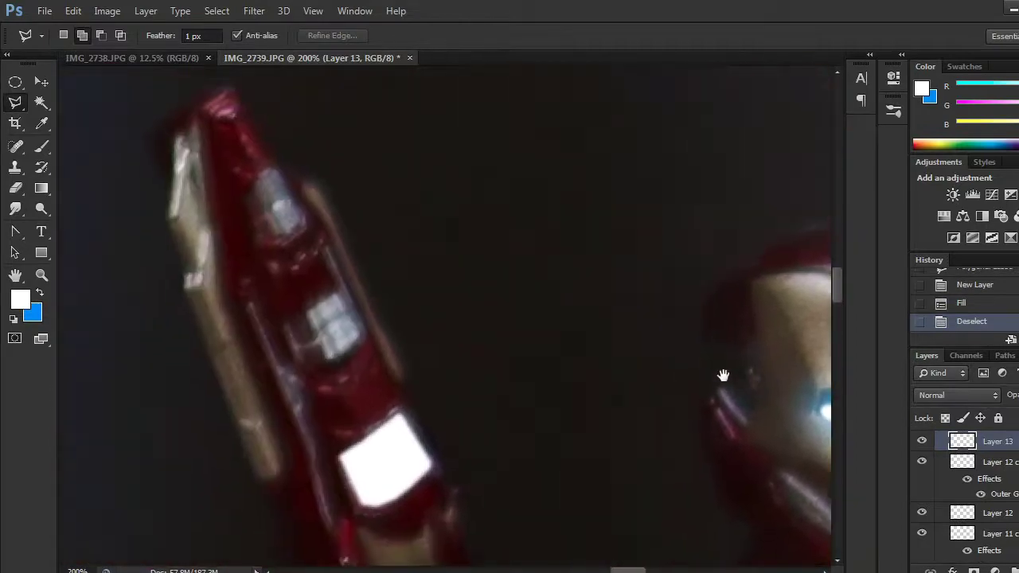
pyautogui.click(307, 315)
pyautogui.click(326, 362)
pyautogui.click(361, 339)
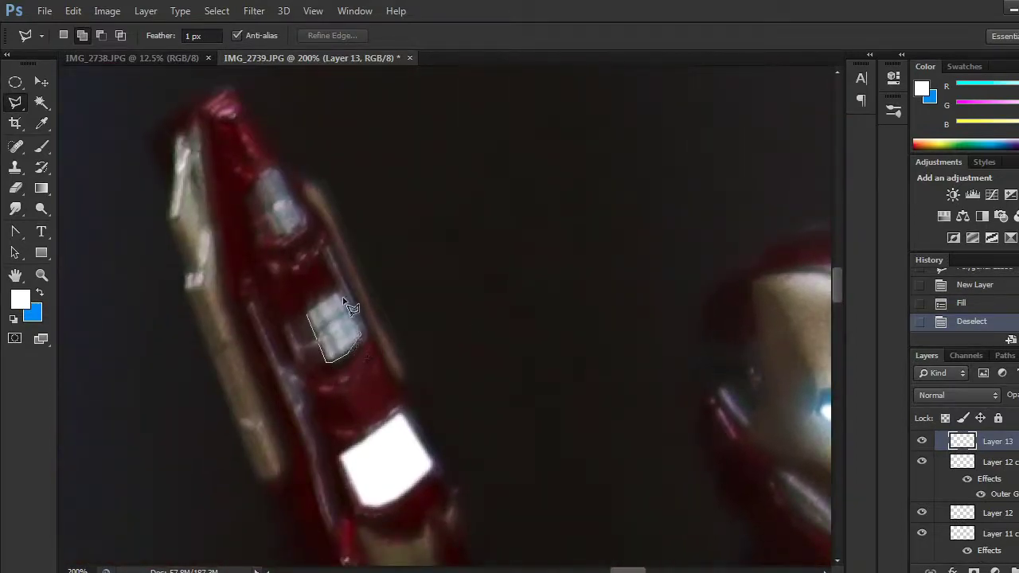
pyautogui.click(308, 314)
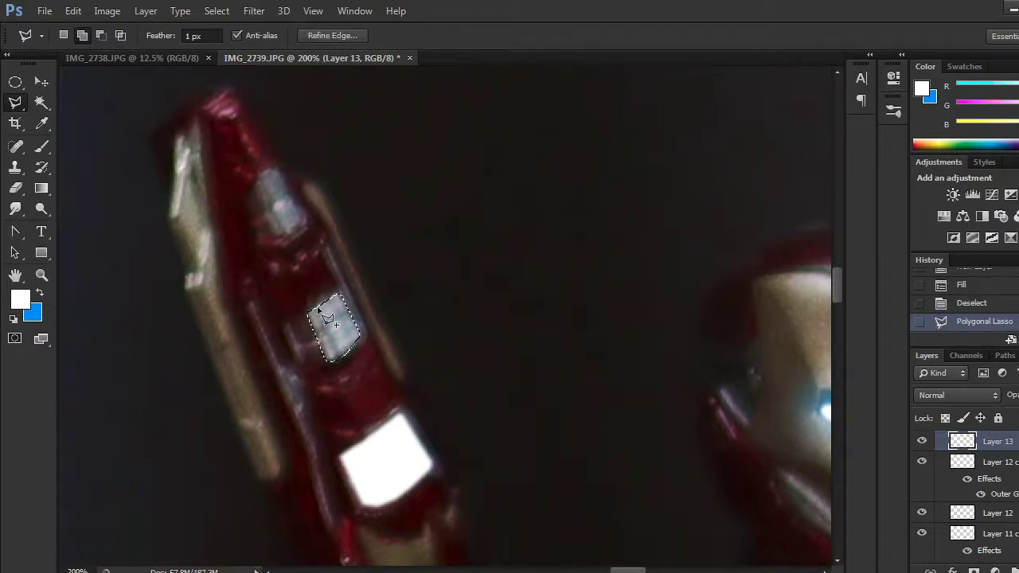
pyautogui.hotkey('alt', 'BackSpace')
pyautogui.hotkey('ctrl', 'd')
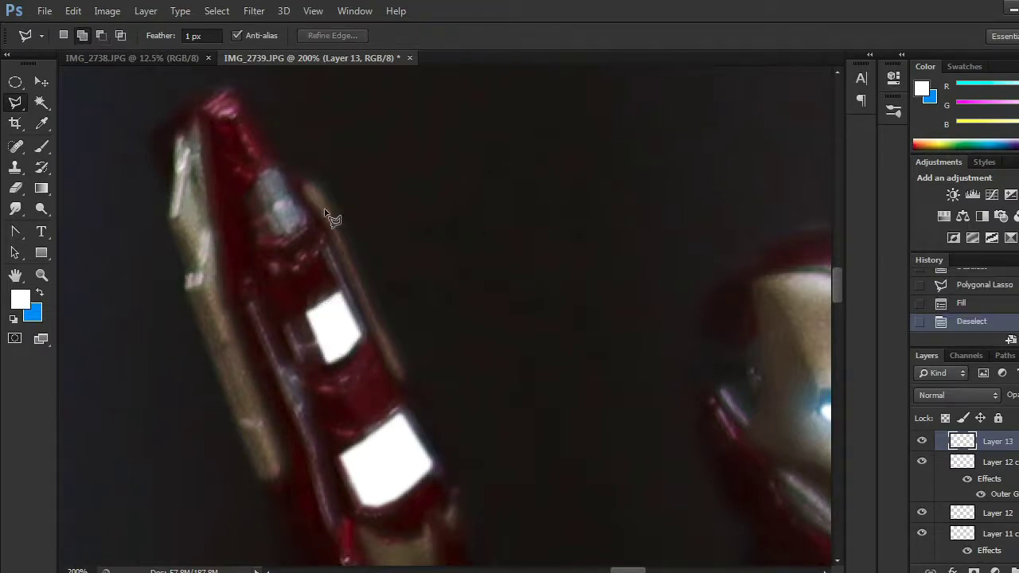
# Step: Outline the silver panel nearest the tip of the raised left fin, fill it with white and deselect
pyautogui.click(257, 186)
pyautogui.click(275, 234)
pyautogui.click(301, 218)
pyautogui.click(300, 206)
pyautogui.click(290, 191)
pyautogui.click(272, 170)
pyautogui.click(256, 187)
pyautogui.hotkey('alt', 'BackSpace')
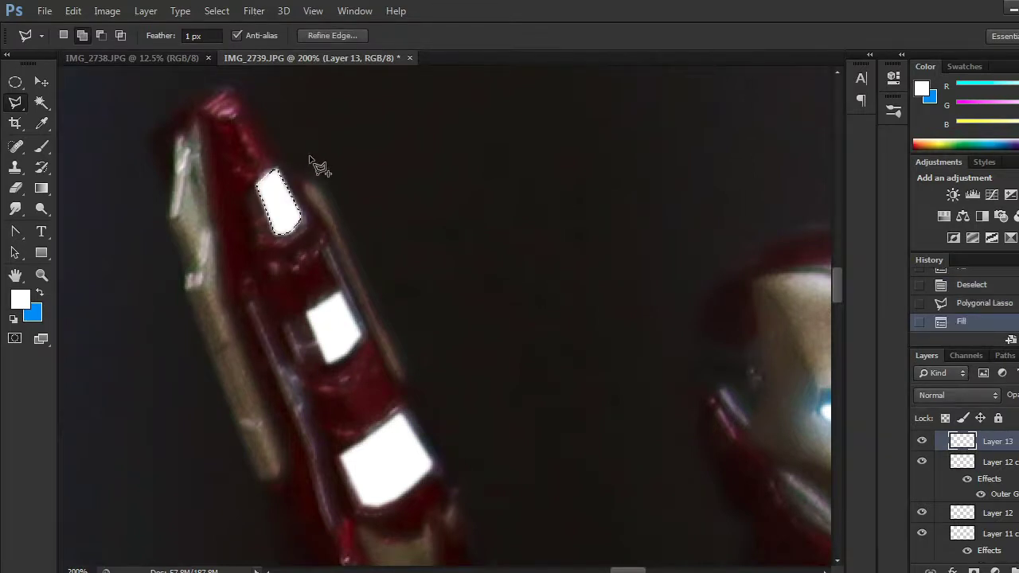
pyautogui.hotkey('ctrl', 'd')
# Step: Outline the larger silver panel on the fin behind the red and gold helmet, fill it with white and deselect
pyautogui.moveTo(662, 321); pyautogui.dragTo(545, 378)
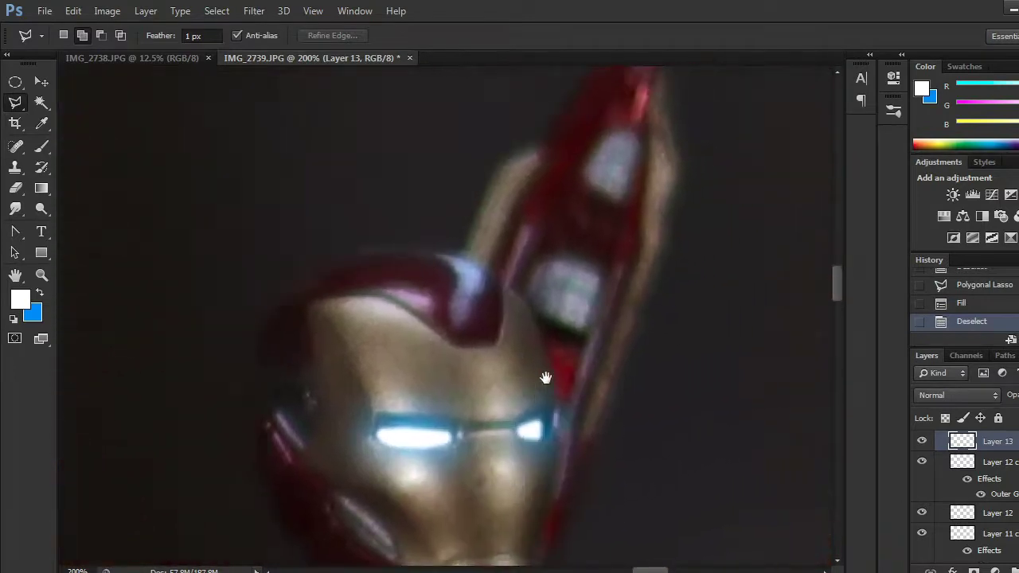
pyautogui.click(562, 259)
pyautogui.click(597, 275)
pyautogui.click(599, 300)
pyautogui.click(587, 331)
pyautogui.click(541, 316)
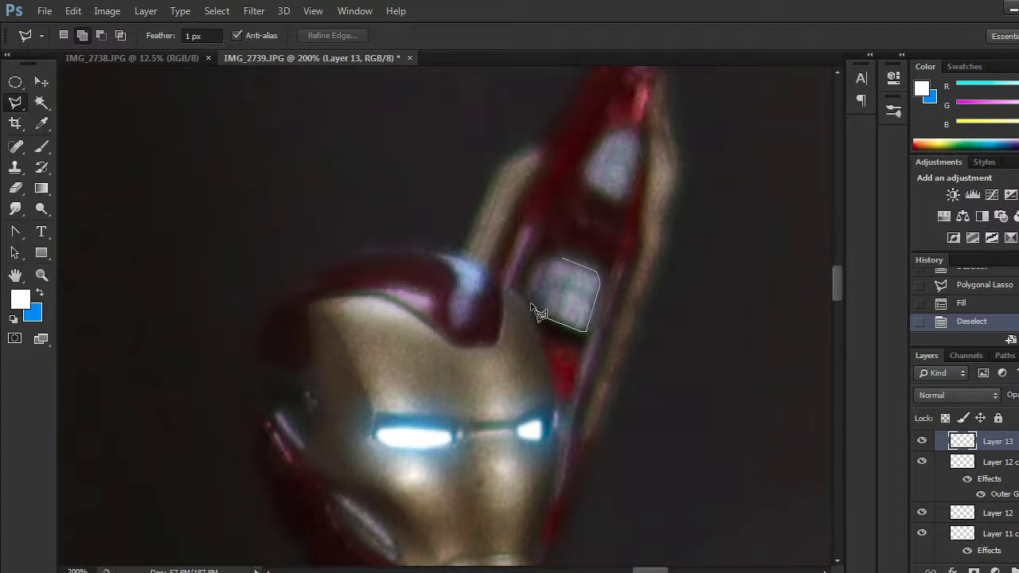
pyautogui.click(561, 261)
pyautogui.hotkey('alt', 'BackSpace')
pyautogui.hotkey('ctrl', 'd')
# Step: Outline the upper, smaller silver panel on the fin behind the helmet, fill it with white and deselect
pyautogui.click(587, 172)
pyautogui.click(599, 192)
pyautogui.click(621, 197)
pyautogui.click(634, 137)
pyautogui.click(623, 133)
pyautogui.click(611, 135)
pyautogui.click(600, 145)
pyautogui.click(590, 173)
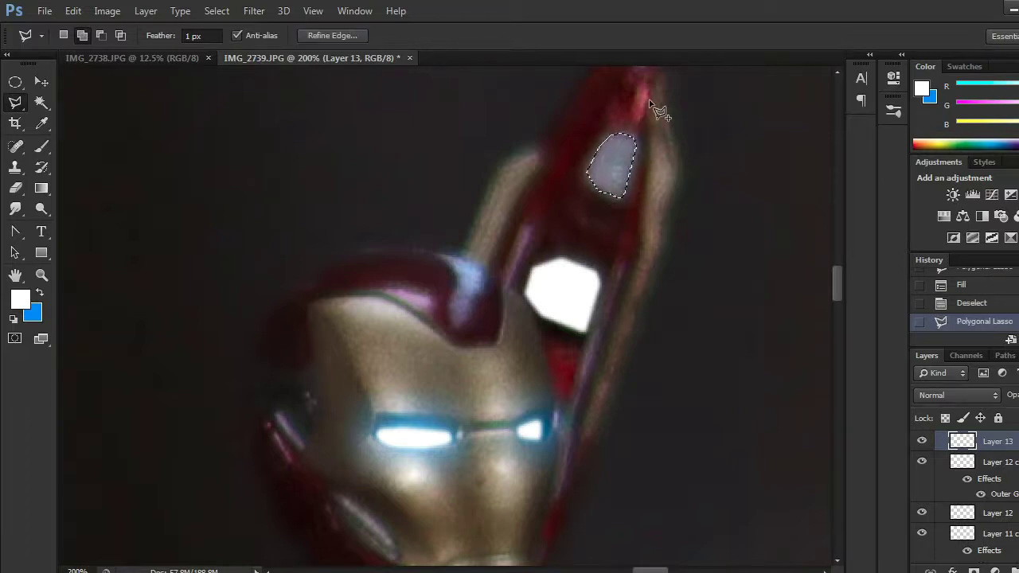
pyautogui.hotkey('alt', 'BackSpace')
pyautogui.hotkey('ctrl', 'd')
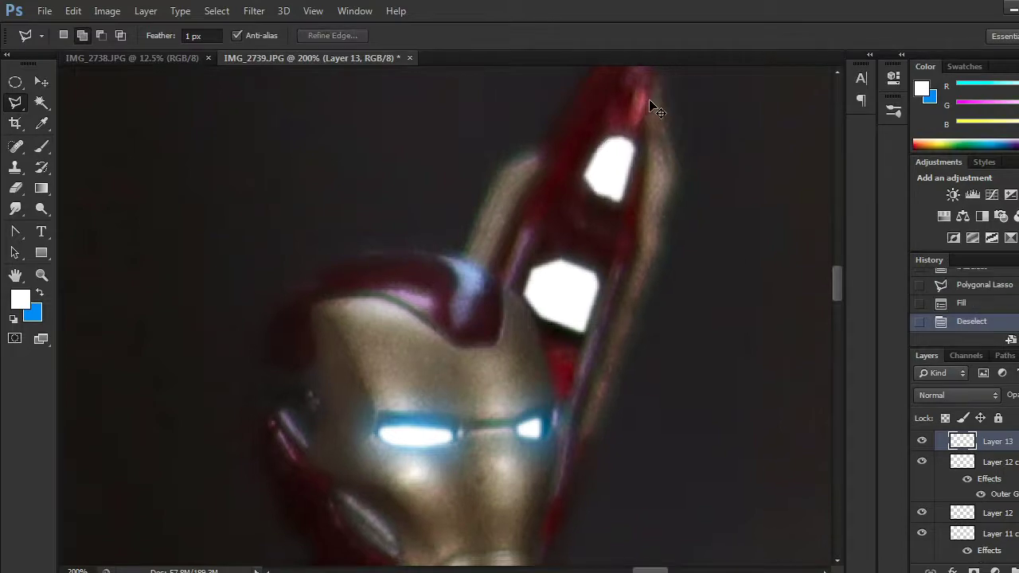
# Step: Outline the inner silver panel on the horizontal fin beside the gold shoulder, fill it with white and deselect
pyautogui.hotkey('ctrl', '-')
pyautogui.hotkey('ctrl', '-')
pyautogui.moveTo(347, 427); pyautogui.dragTo(516, 284)
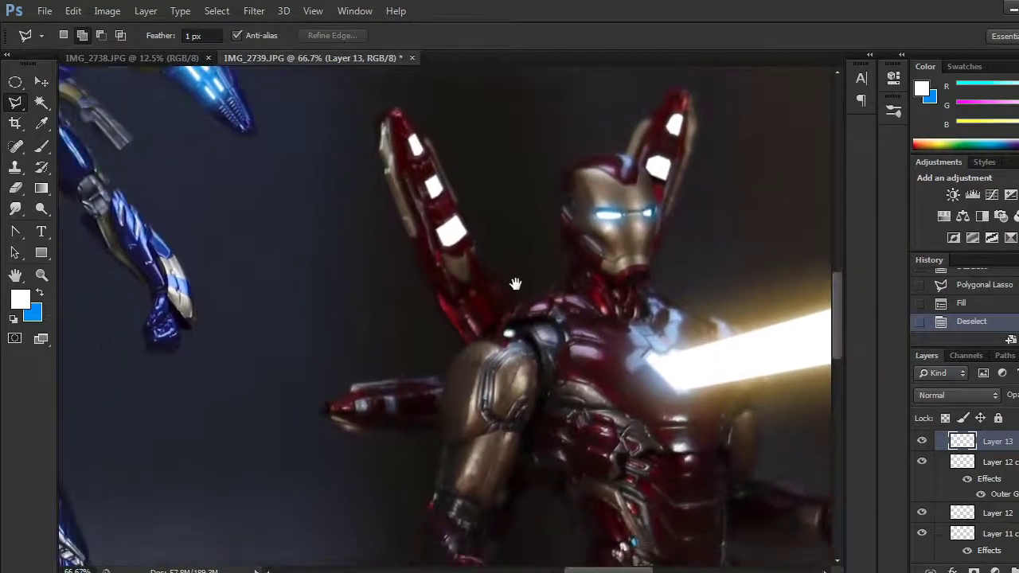
pyautogui.hotkey('ctrl', '+')
pyautogui.hotkey('ctrl', '+')
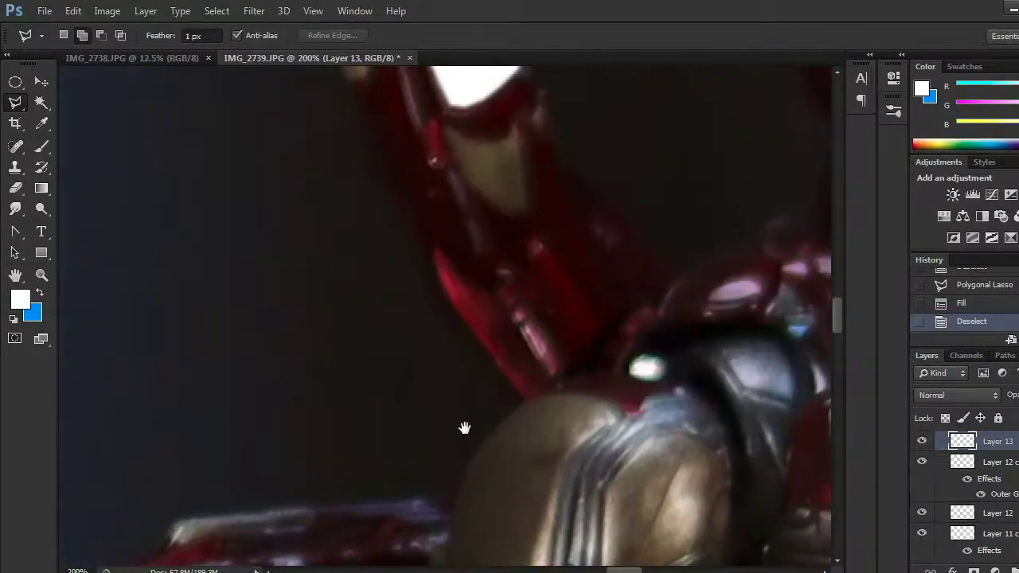
pyautogui.moveTo(465, 428); pyautogui.dragTo(613, 368)
pyautogui.click(456, 462)
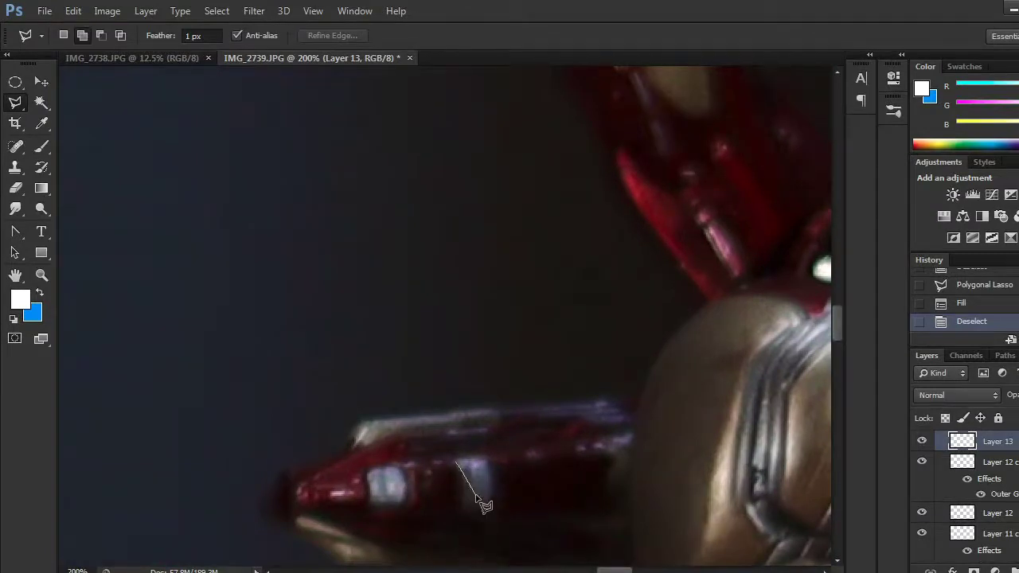
pyautogui.click(462, 515)
pyautogui.click(487, 509)
pyautogui.click(457, 462)
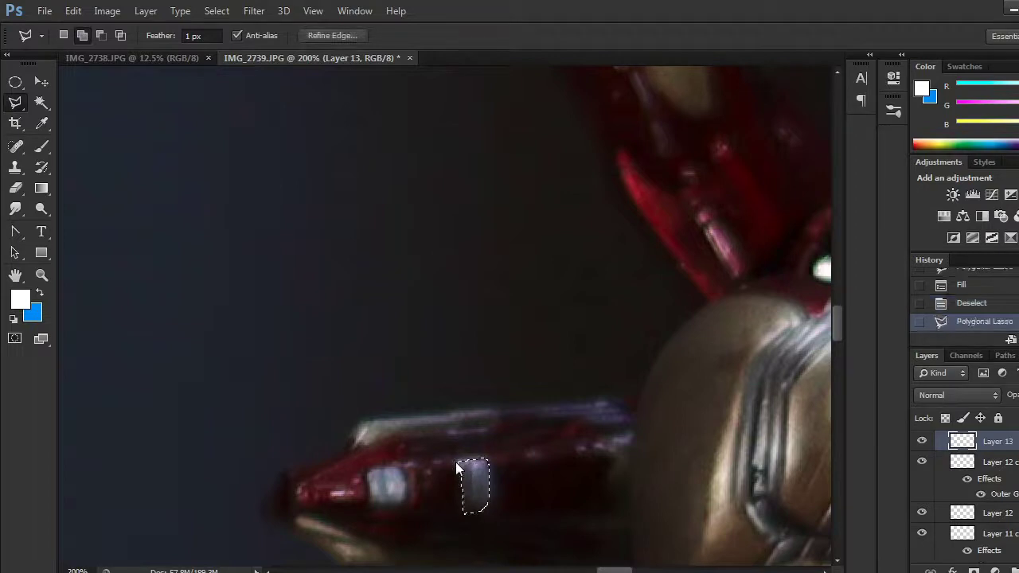
pyautogui.hotkey('alt', 'BackSpace')
pyautogui.hotkey('ctrl', 'd')
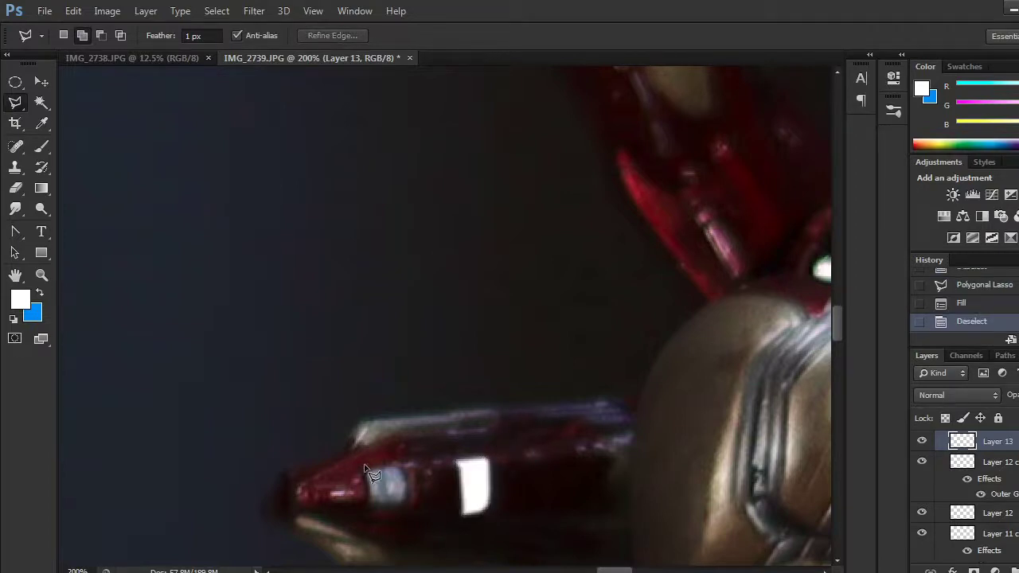
# Step: Outline the silver panel nearest the tip of the horizontal fin, fill it with white and deselect
pyautogui.click(370, 507)
pyautogui.click(402, 505)
pyautogui.click(406, 500)
pyautogui.click(405, 476)
pyautogui.click(399, 468)
pyautogui.click(391, 465)
pyautogui.click(370, 471)
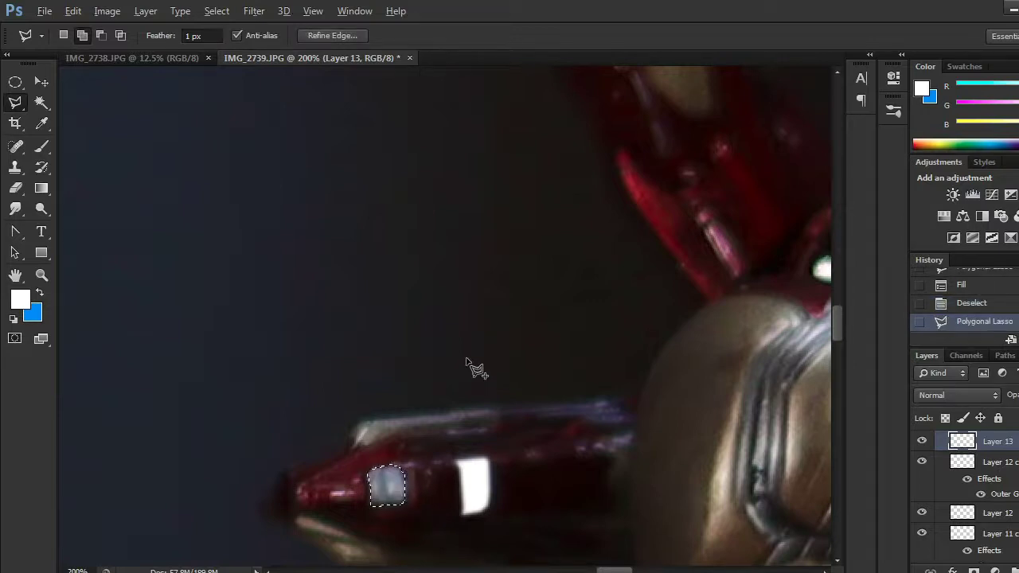
pyautogui.hotkey('alt', 'BackSpace')
pyautogui.hotkey('ctrl', 'd')
# Step: Duplicate the white fin panel layer and apply a 3.9 px Gaussian Blur to the copy, hiding the original layer only while blurring
pyautogui.hotkey('ctrl', '-')
pyautogui.hotkey('ctrl', '-')
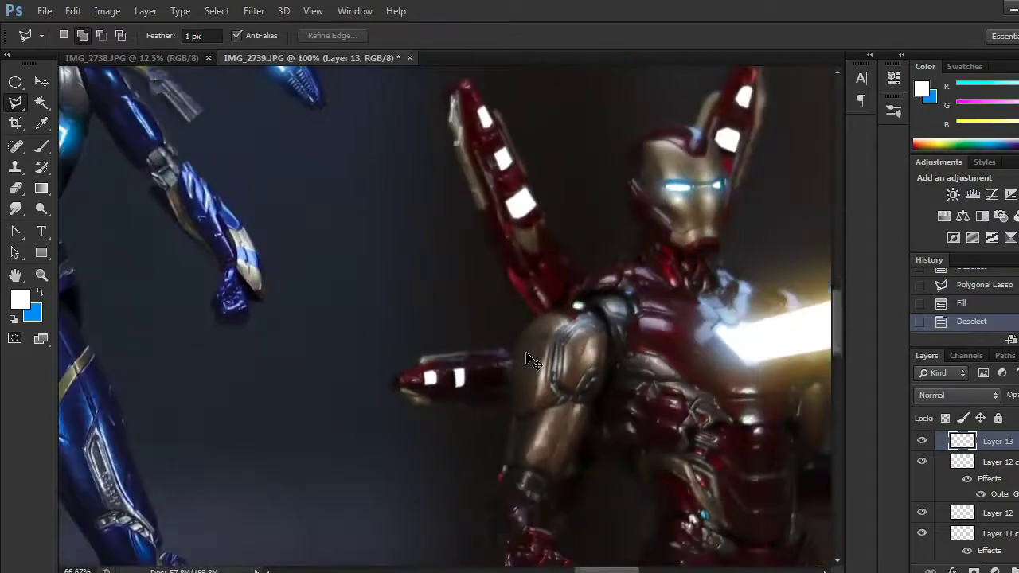
pyautogui.moveTo(1000, 451); pyautogui.dragTo(1013, 571)
pyautogui.click(922, 462)
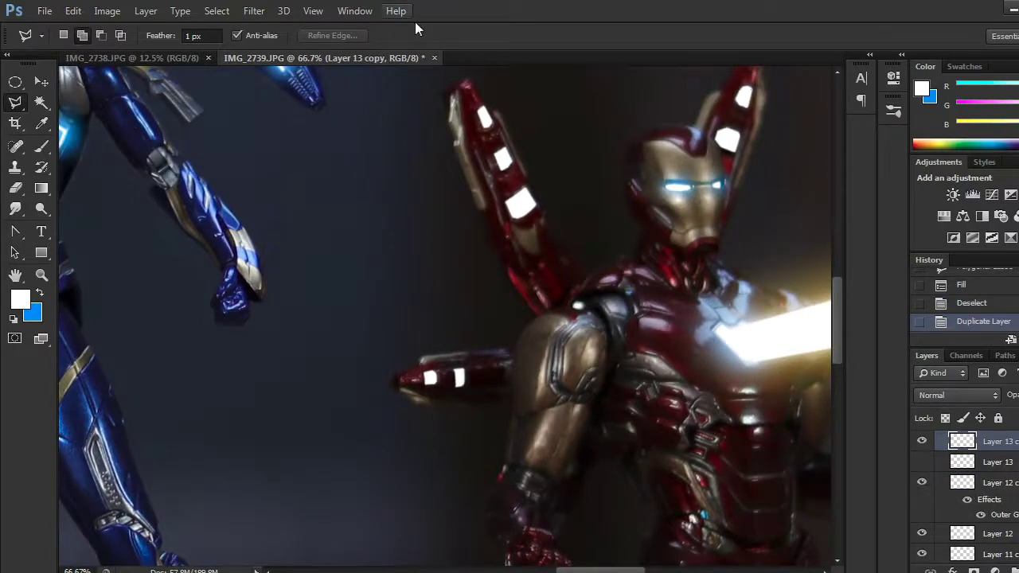
pyautogui.click(256, 11)
pyautogui.moveTo(281, 171)
pyautogui.click(492, 285)
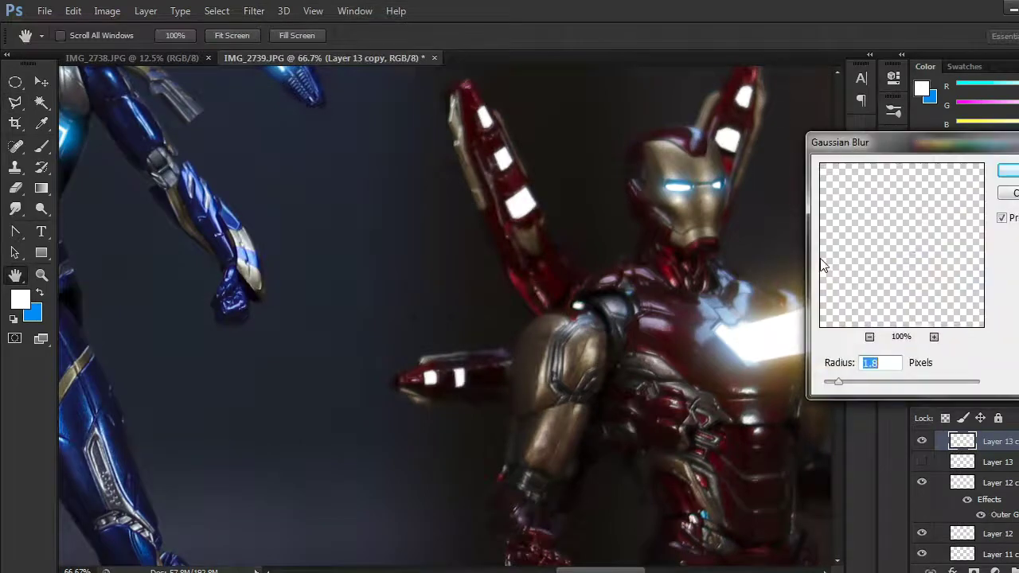
pyautogui.moveTo(838, 381); pyautogui.dragTo(848, 386)
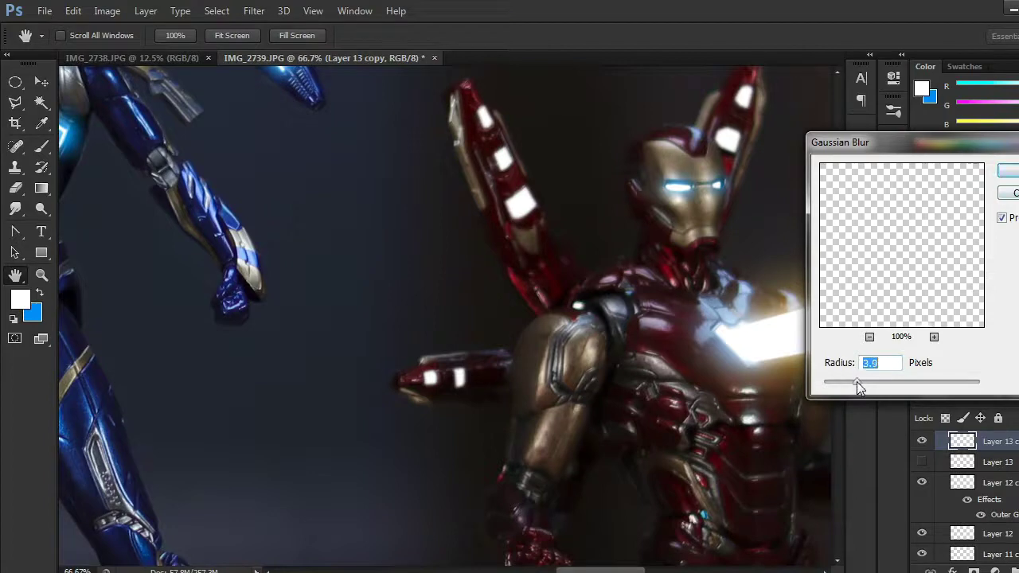
pyautogui.press('Return')
pyautogui.click(922, 461)
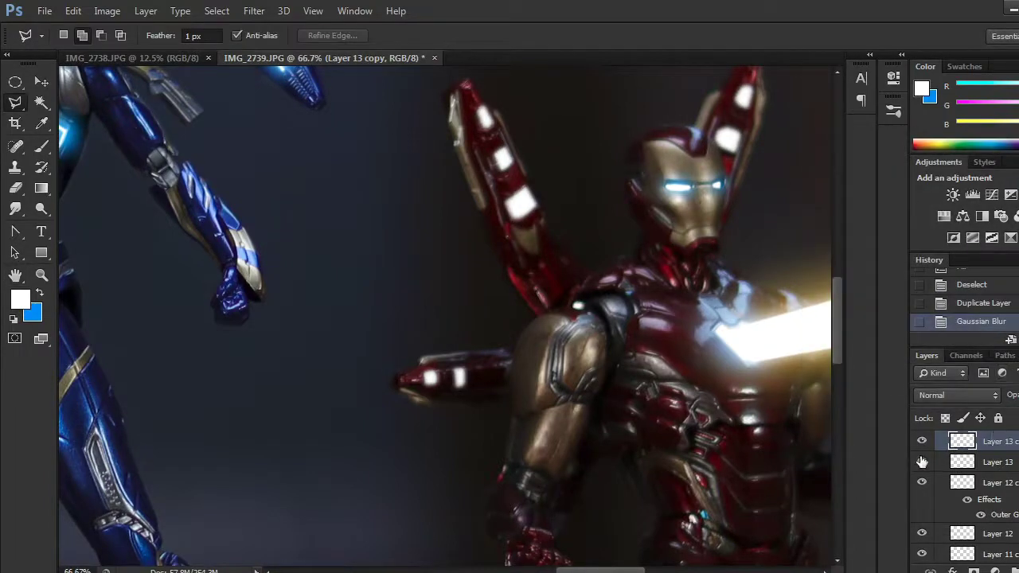
# Step: Paste the copied glow style onto the blurred fin panel copy and adjust its Outer Glow to 71% opacity, 32 px size and 57% range
pyautogui.rightClick(995, 446)
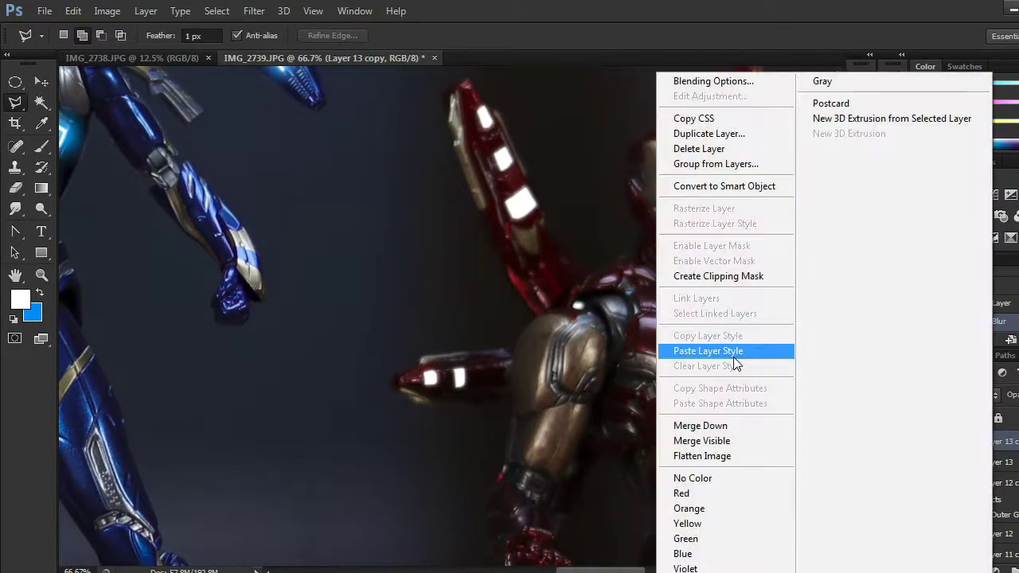
pyautogui.click(731, 351)
pyautogui.click(954, 571)
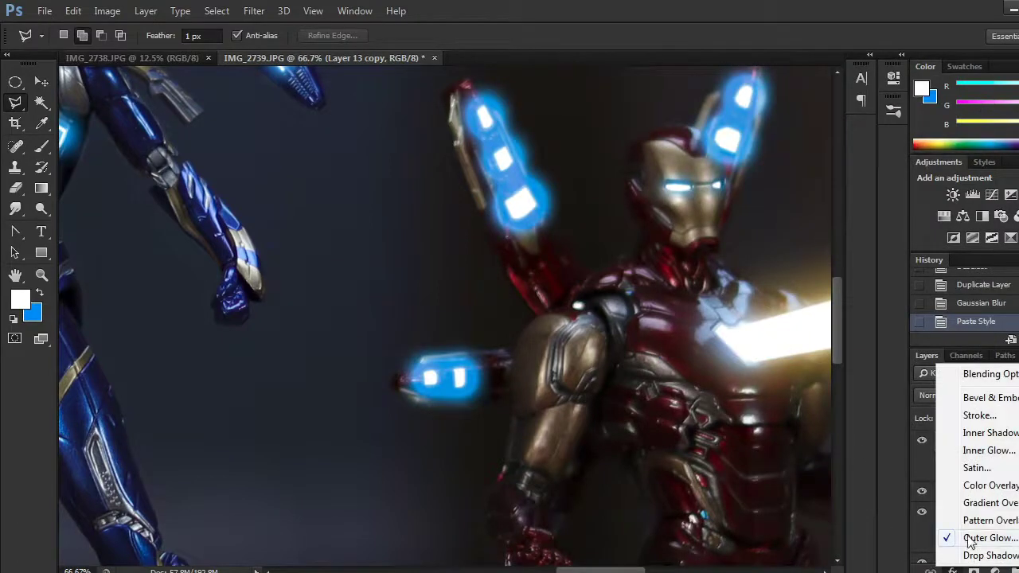
pyautogui.click(960, 539)
pyautogui.moveTo(862, 452); pyautogui.dragTo(886, 456)
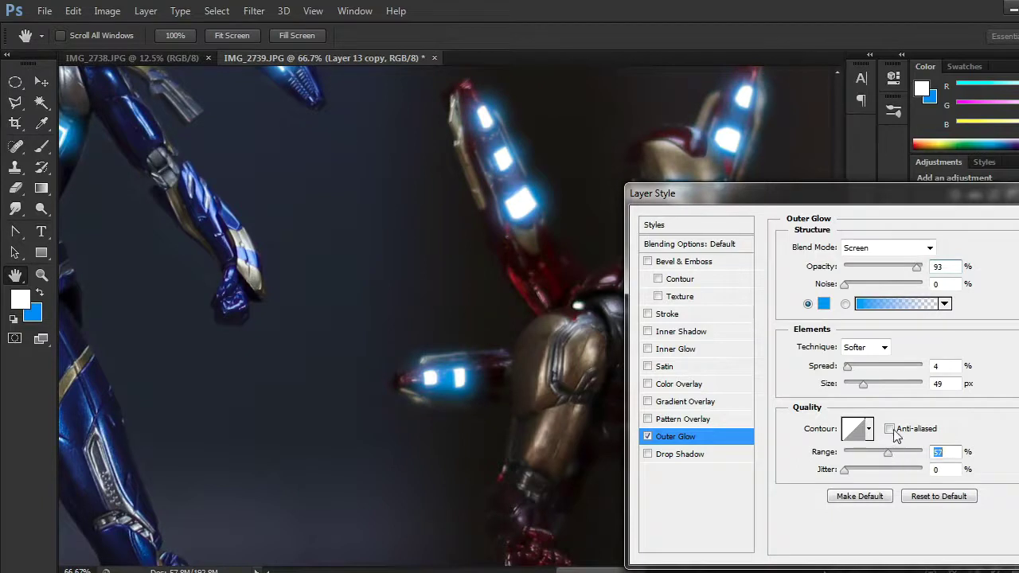
pyautogui.moveTo(865, 383); pyautogui.dragTo(860, 388)
pyautogui.moveTo(918, 268); pyautogui.dragTo(916, 272)
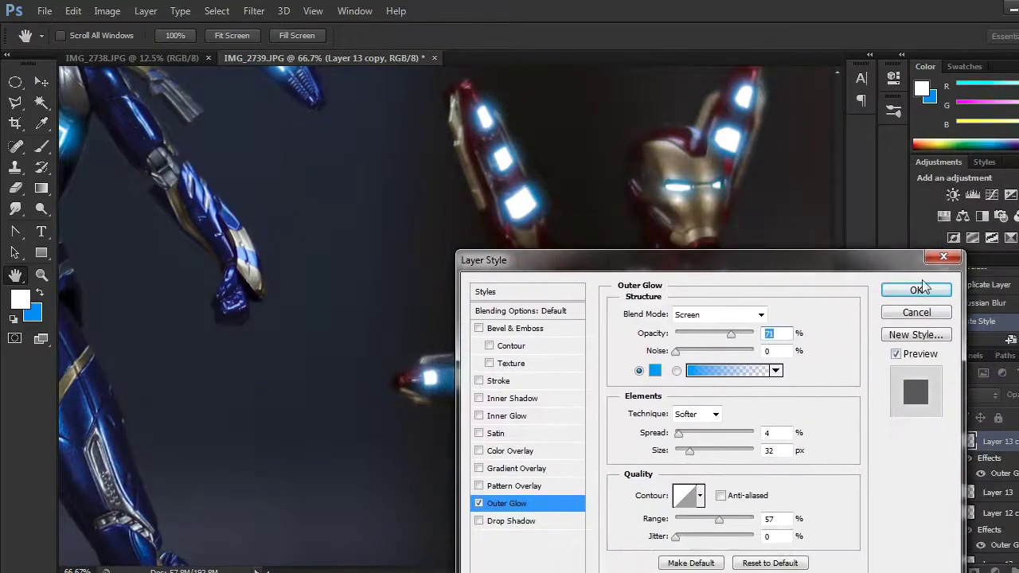
pyautogui.click(915, 293)
pyautogui.hotkey('ctrl', '-')
pyautogui.hotkey('ctrl', '-')
pyautogui.hotkey('ctrl', '-')
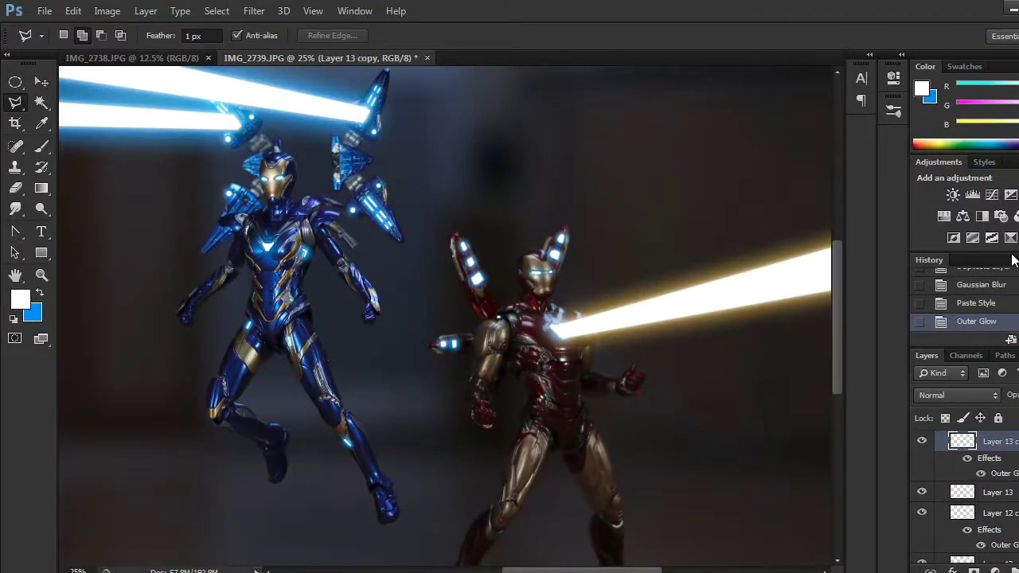
# Step: Outline the small blue spot on the red figure's side below the silver chest trim, fill it with white on a new layer and deselect
pyautogui.hotkey('ctrl', '+')
pyautogui.hotkey('ctrl', '+')
pyautogui.hotkey('ctrl', '+')
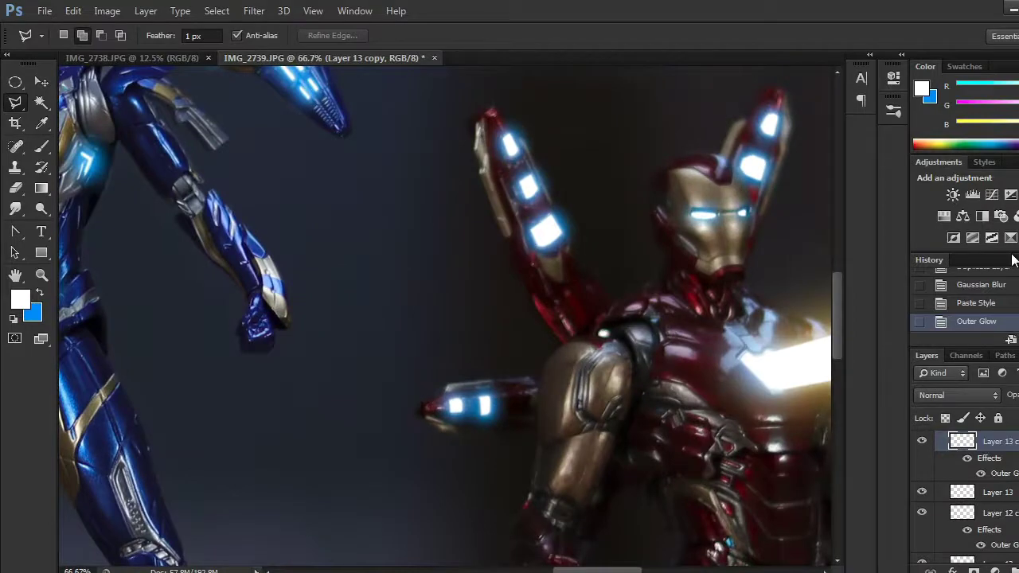
pyautogui.hotkey('ctrl', '+')
pyautogui.hotkey('ctrl', '+')
pyautogui.moveTo(716, 508); pyautogui.dragTo(581, 371)
pyautogui.moveTo(765, 504); pyautogui.dragTo(601, 459)
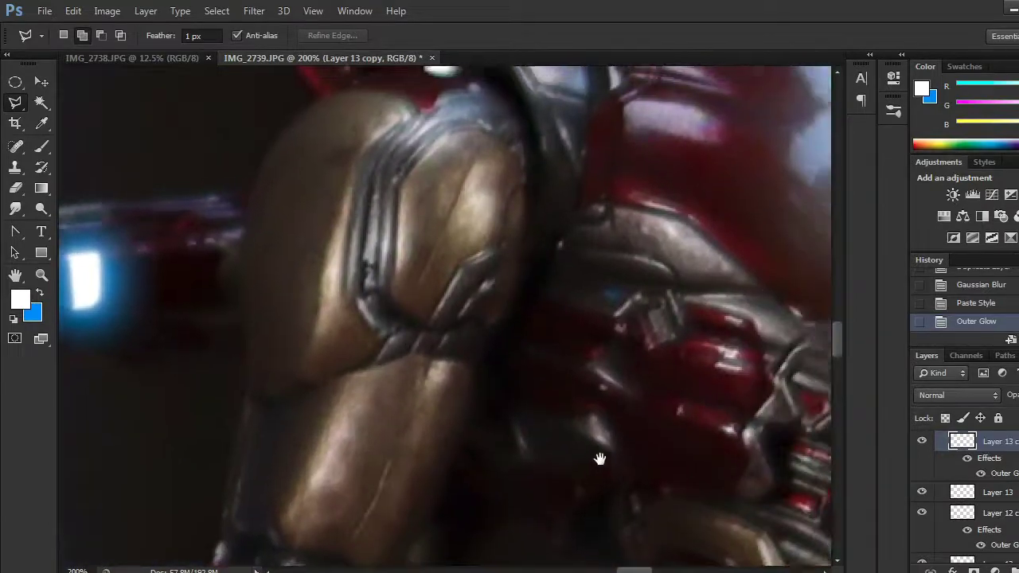
pyautogui.click(605, 298)
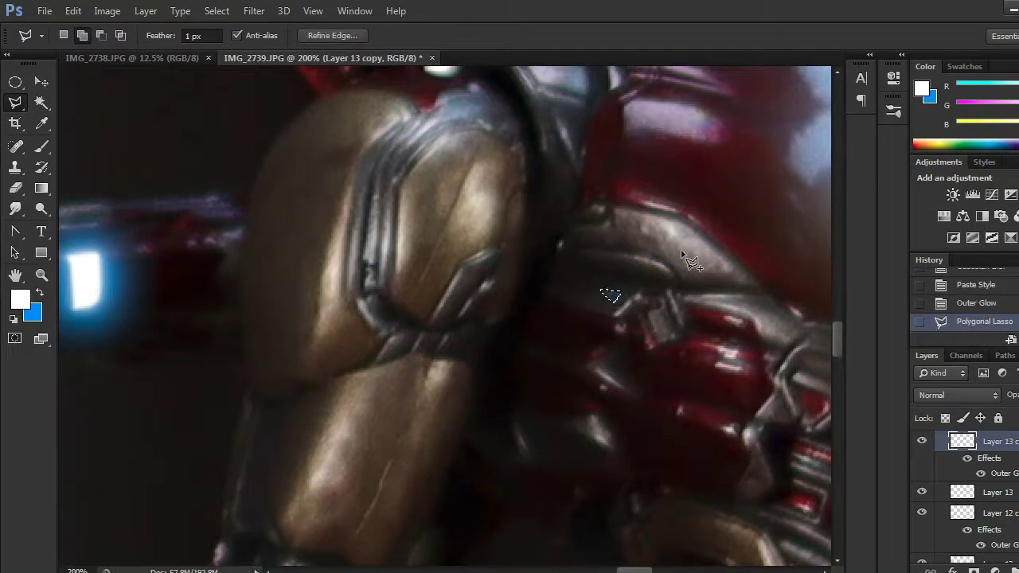
pyautogui.hotkey('ctrl', 'shift', 'alt', 'n')
pyautogui.hotkey('alt', 'BackSpace')
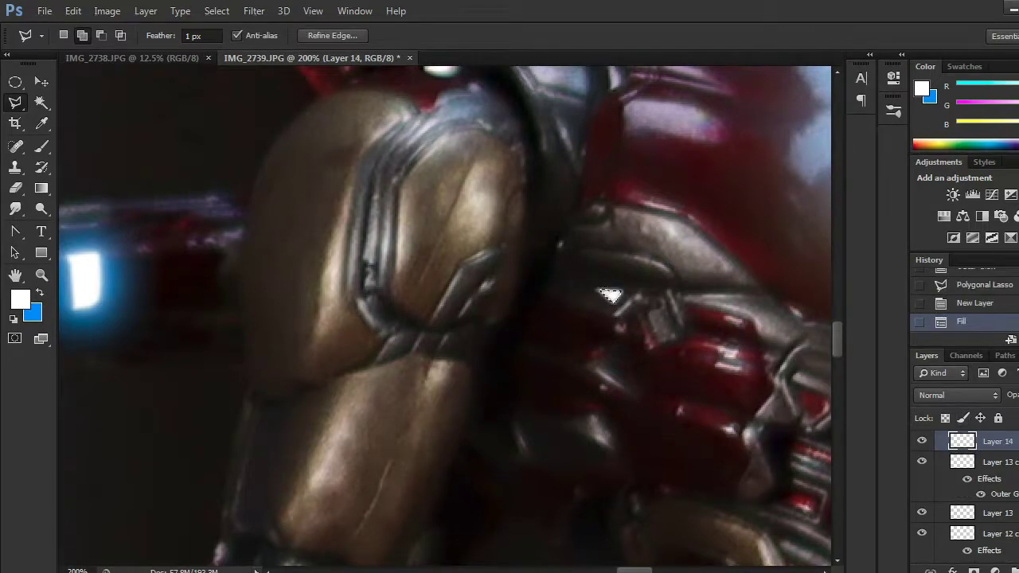
pyautogui.hotkey('ctrl', 'd')
# Step: Outline the small blue light at the red figure's waist, fill it with white and deselect
pyautogui.moveTo(733, 489); pyautogui.dragTo(651, 355)
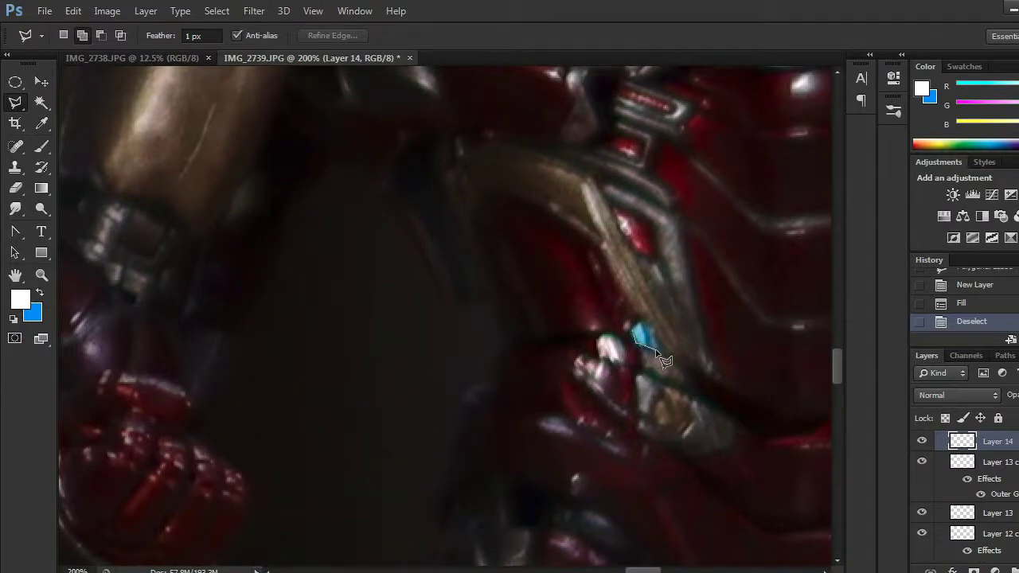
pyautogui.click(646, 322)
pyautogui.click(658, 342)
pyautogui.click(642, 352)
pyautogui.click(633, 337)
pyautogui.click(647, 321)
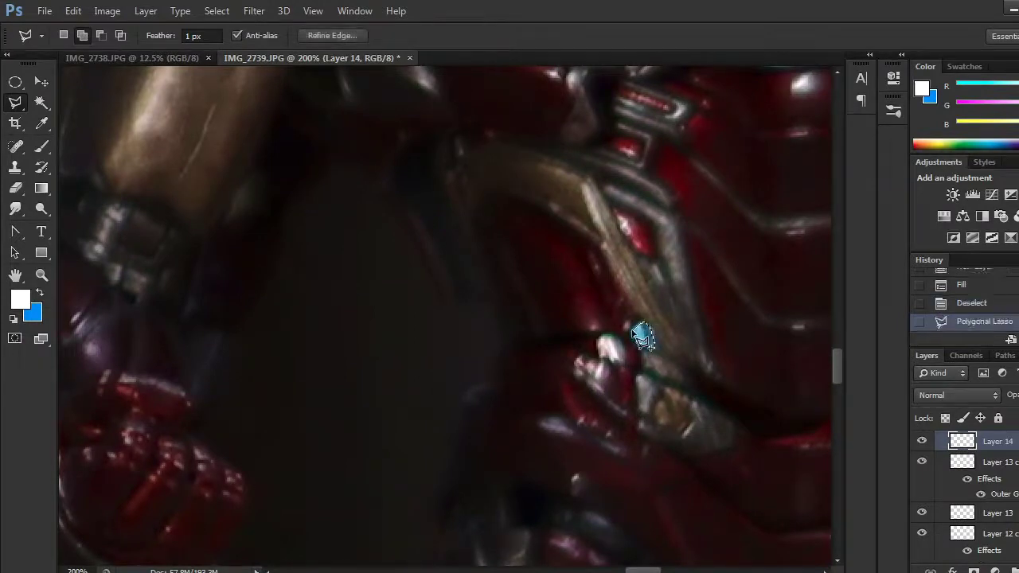
pyautogui.hotkey('alt', 'BackSpace')
pyautogui.hotkey('ctrl', 'd')
# Step: Duplicate the layer with the white side and waist lights and apply a Gaussian Blur to the copy
pyautogui.moveTo(1008, 436); pyautogui.dragTo(976, 570)
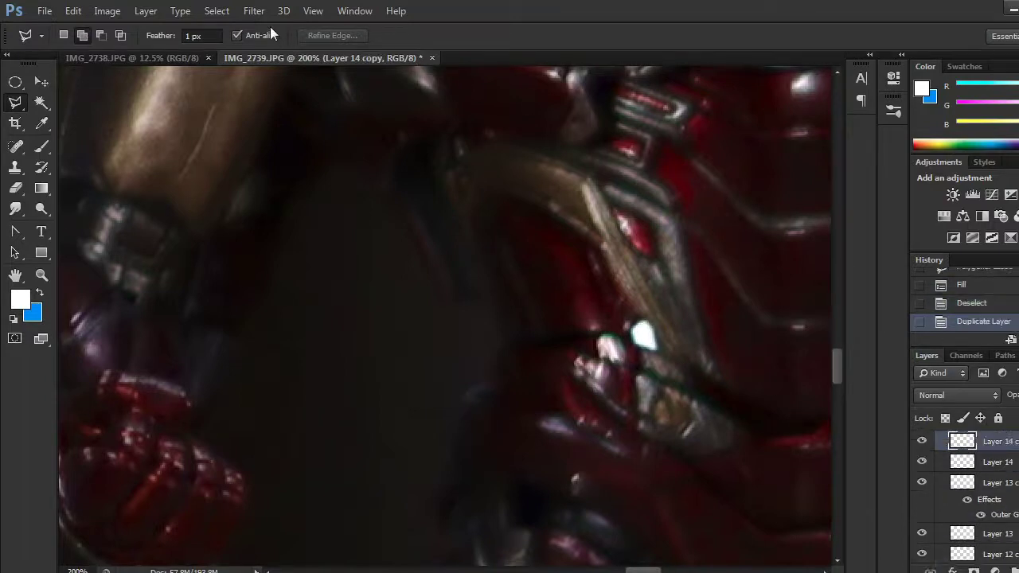
pyautogui.click(254, 11)
pyautogui.moveTo(286, 170)
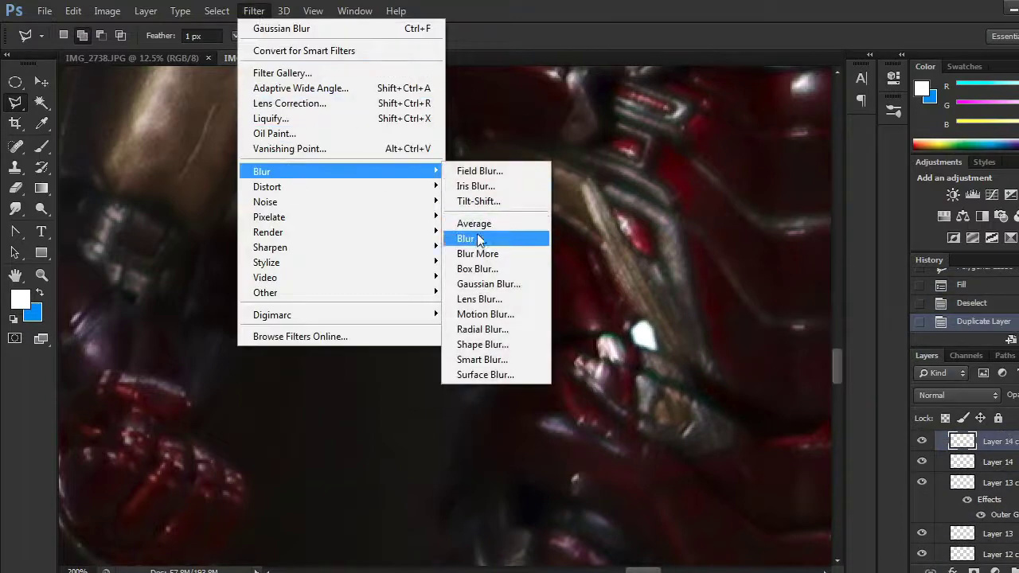
pyautogui.click(489, 284)
pyautogui.press('Return')
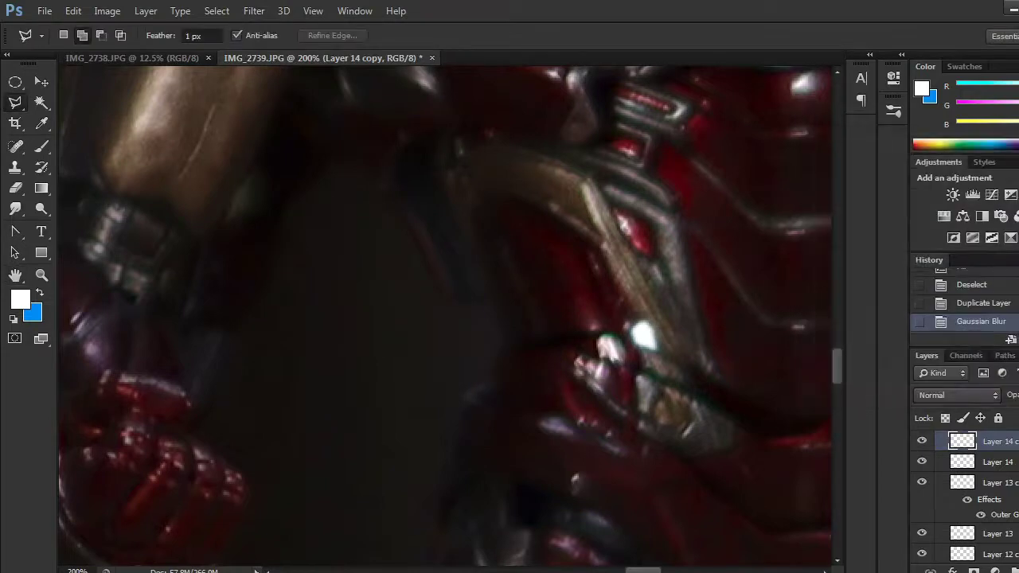
# Step: Add an Outer Glow to the blurred copy of the side and waist lights, using a saturated blue with hue 210°
pyautogui.hotkey('ctrl', '-')
pyautogui.scroll(3, 648, 254)
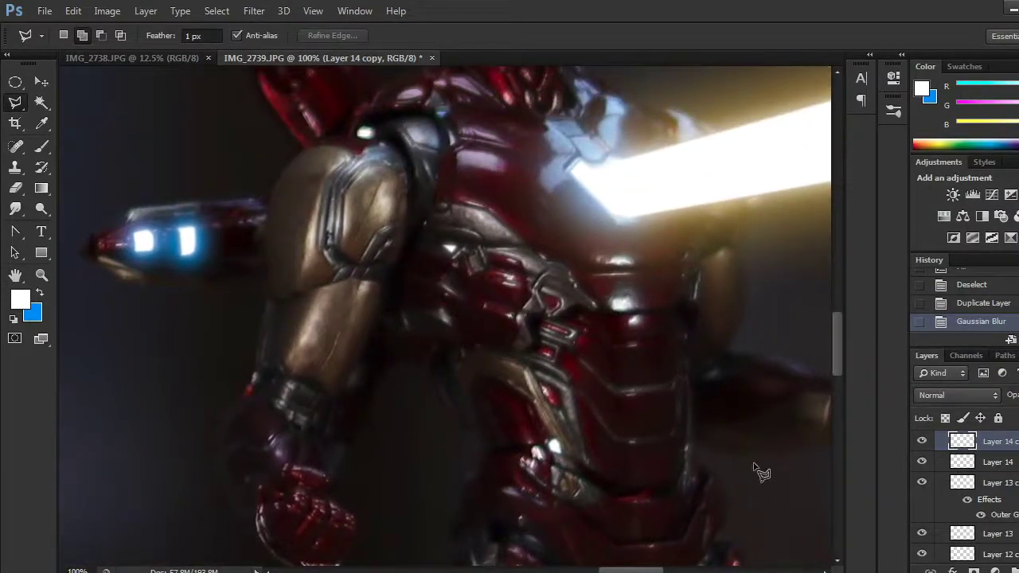
pyautogui.click(953, 571)
pyautogui.click(973, 546)
pyautogui.moveTo(870, 274); pyautogui.dragTo(1000, 186)
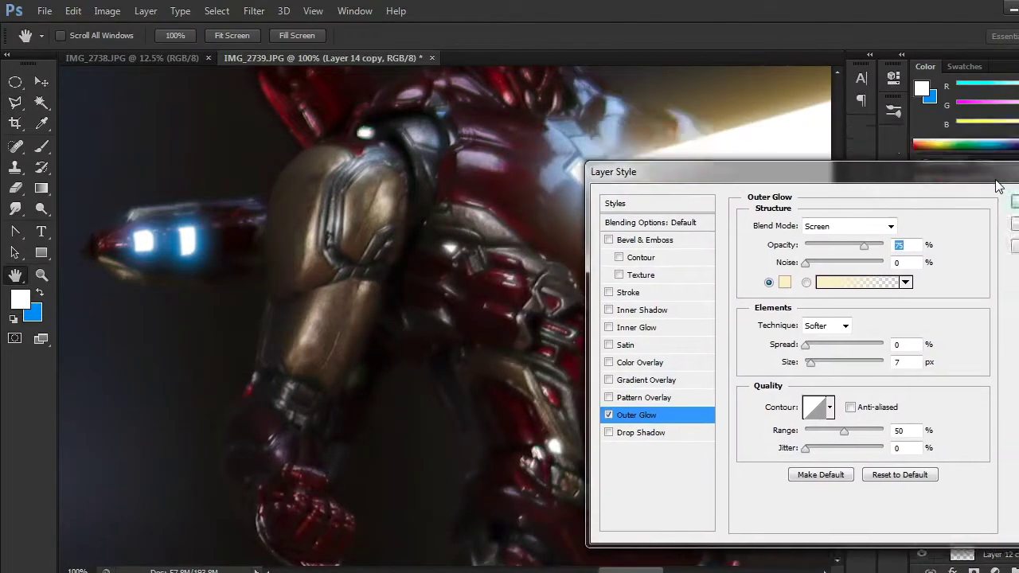
pyautogui.click(785, 281)
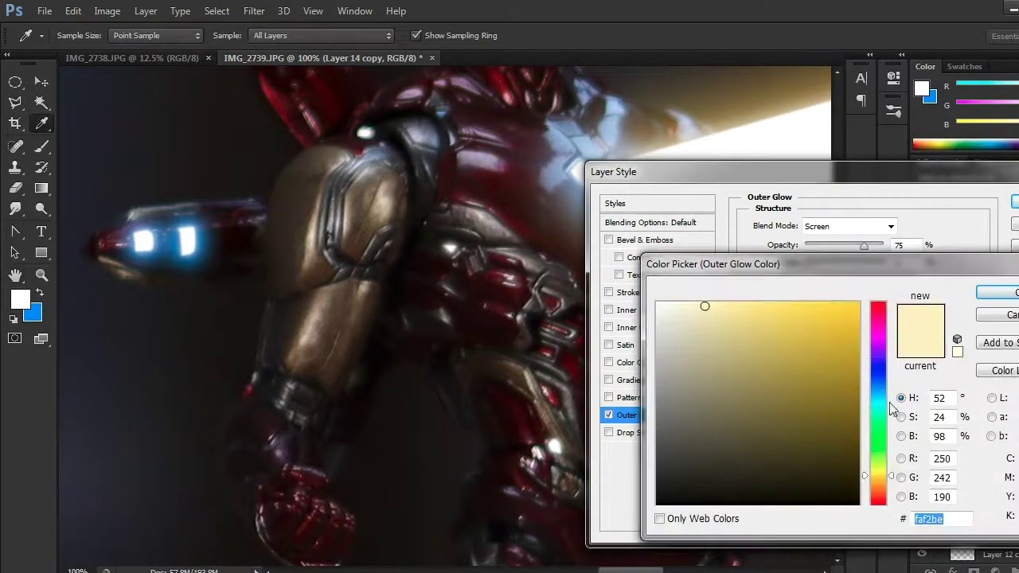
pyautogui.click(884, 383)
pyautogui.click(879, 387)
pyautogui.click(841, 322)
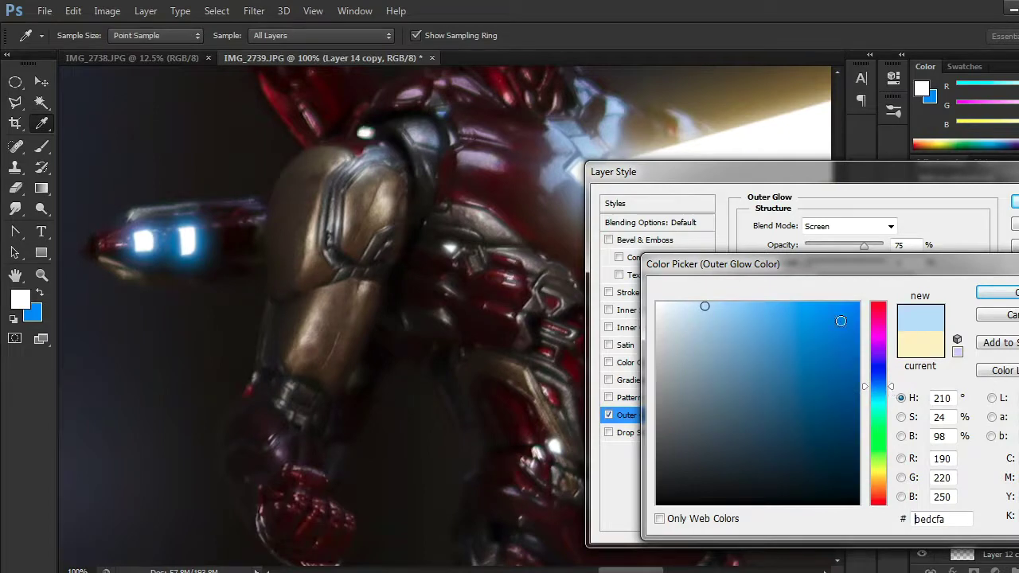
pyautogui.click(828, 313)
pyautogui.click(1002, 296)
# Step: Make the glow anti-aliased with 6% spread, 27 px size and 68% range, and apply it
pyautogui.click(873, 404)
pyautogui.moveTo(854, 432); pyautogui.dragTo(851, 431)
pyautogui.moveTo(811, 363)
pyautogui.mouseDown()
pyautogui.moveTo(820, 365)
pyautogui.moveTo(813, 346)
pyautogui.mouseUp()
pyautogui.click(810, 346)
pyautogui.moveTo(851, 431); pyautogui.dragTo(857, 431)
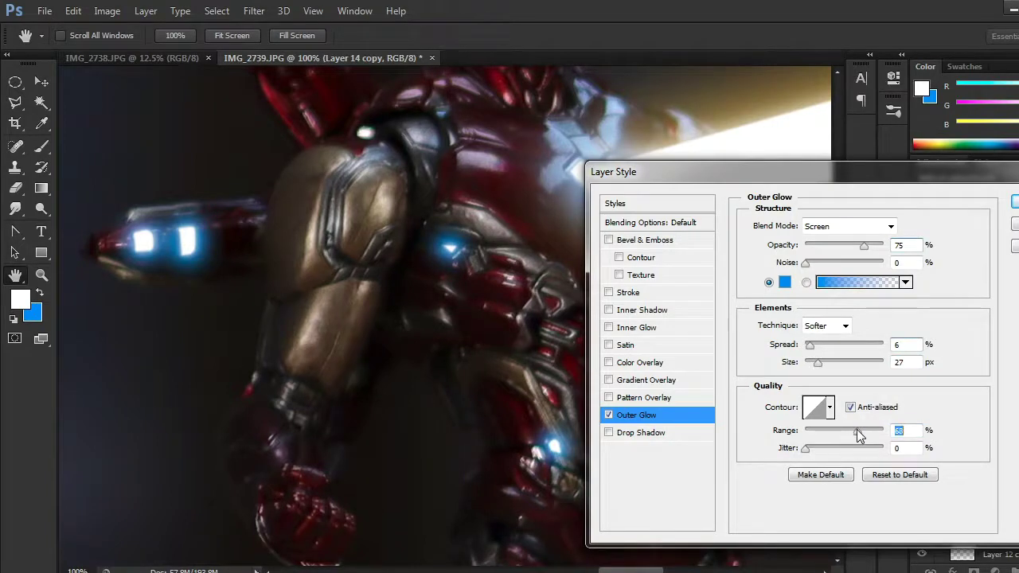
pyautogui.click(1016, 202)
pyautogui.press('l')
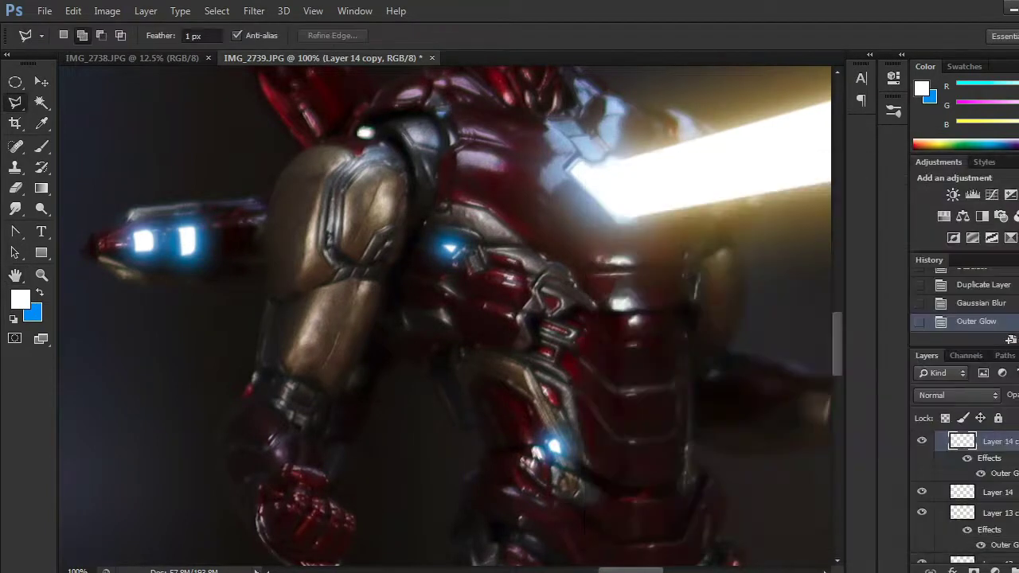
pyautogui.hotkey('ctrl', '-')
pyautogui.hotkey('ctrl', '-')
pyautogui.hotkey('ctrl', '-')
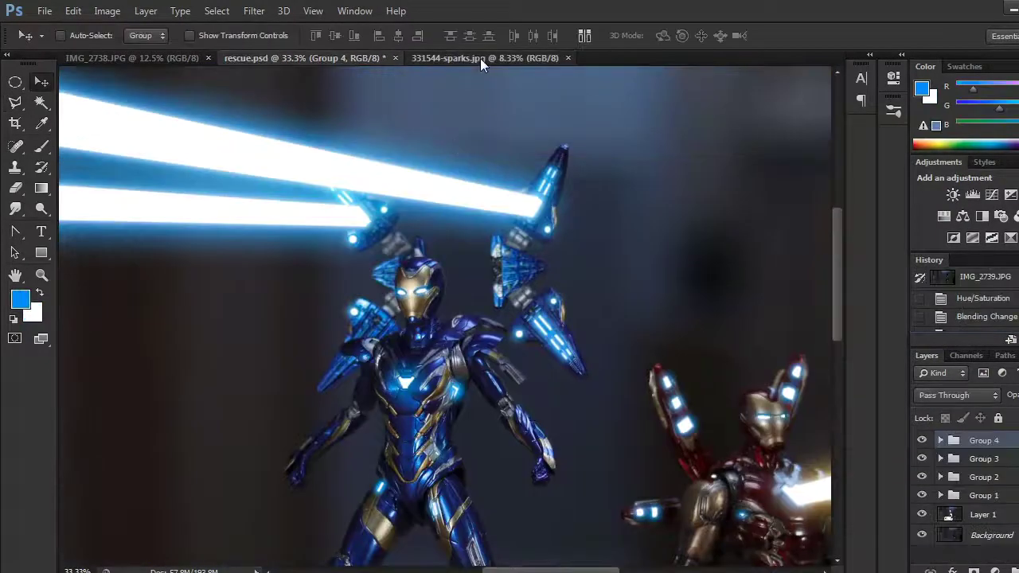
# Step: Bring the image from 331544-sparks.jpg into rescue.psd as a new layer above the groups
pyautogui.click(480, 58)
pyautogui.moveTo(426, 232); pyautogui.dragTo(408, 202)
pyautogui.moveTo(543, 272); pyautogui.dragTo(438, 233)
pyautogui.hotkey('ctrl', '-')
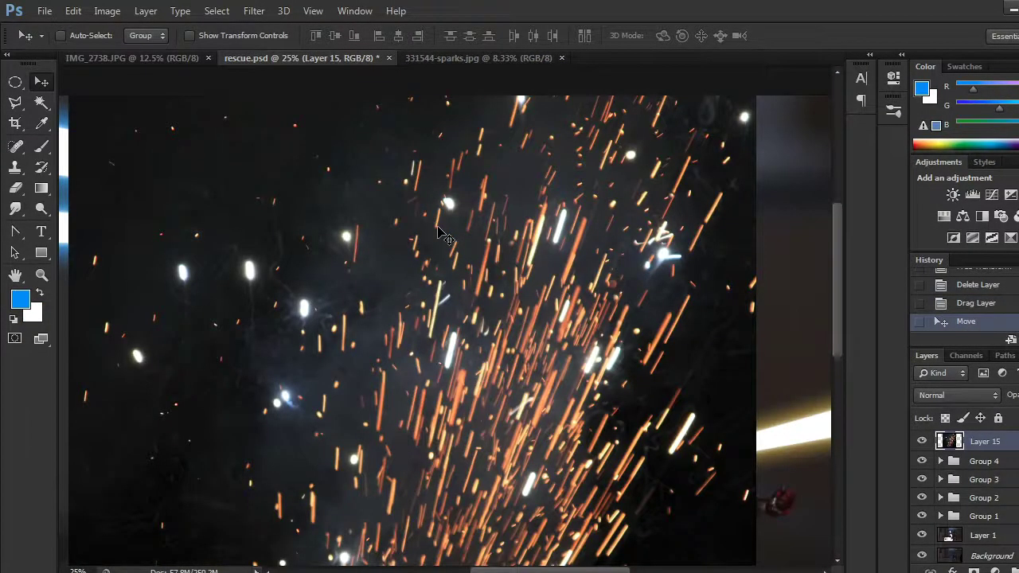
# Step: Scale the sparks layer to about 63.7%, rotate it about -90° and place it over the blue figure and its beams
pyautogui.hotkey('ctrl', 't')
pyautogui.hotkey('ctrl', '-')
pyautogui.hotkey('ctrl', '-')
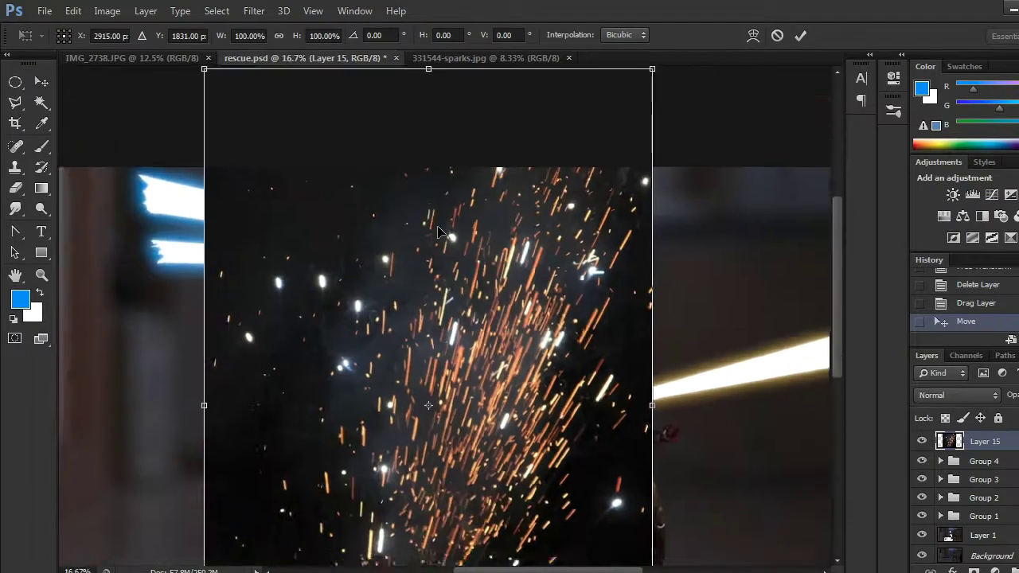
pyautogui.moveTo(608, 72); pyautogui.dragTo(483, 259)
pyautogui.moveTo(438, 431); pyautogui.dragTo(483, 313)
pyautogui.moveTo(541, 436); pyautogui.dragTo(555, 223)
pyautogui.moveTo(535, 321); pyautogui.dragTo(505, 251)
pyautogui.moveTo(570, 145); pyautogui.dragTo(580, 87)
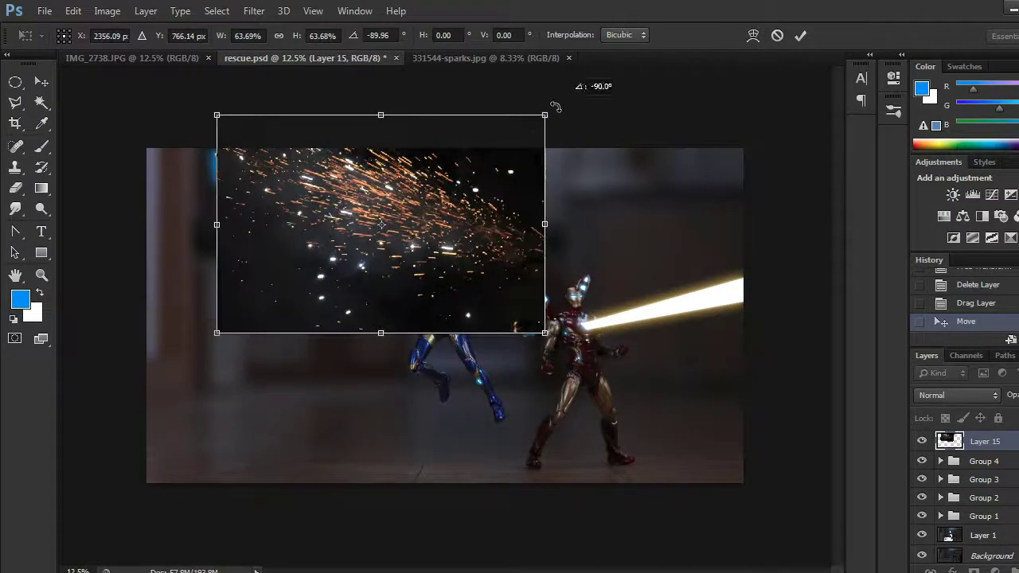
pyautogui.hotkey('ctrl', '+')
pyautogui.hotkey('ctrl', '+')
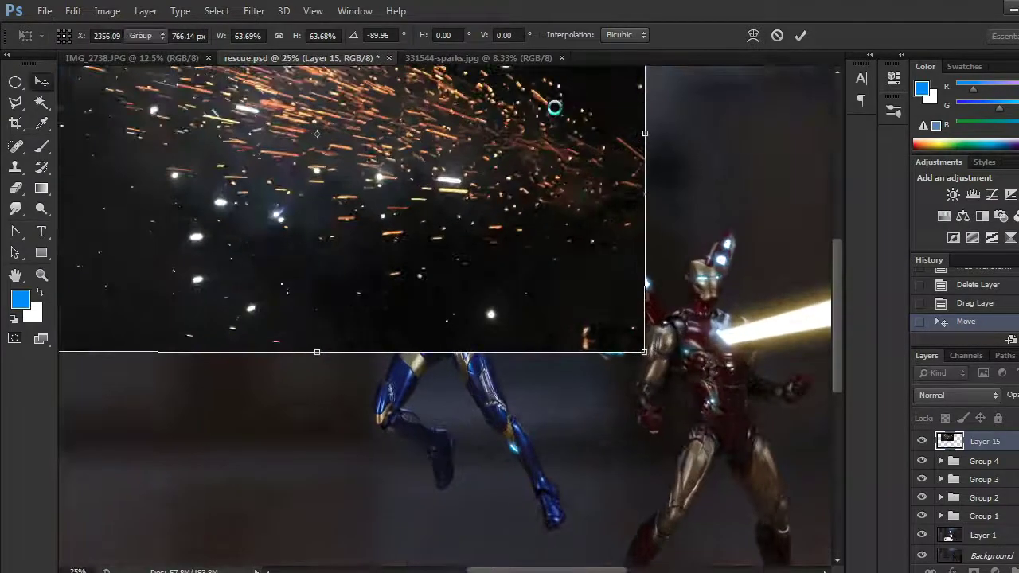
pyautogui.press('Return')
# Step: Try the Overlay blend mode on the sparks layer and settle on Lighten
pyautogui.moveTo(477, 255); pyautogui.dragTo(487, 421)
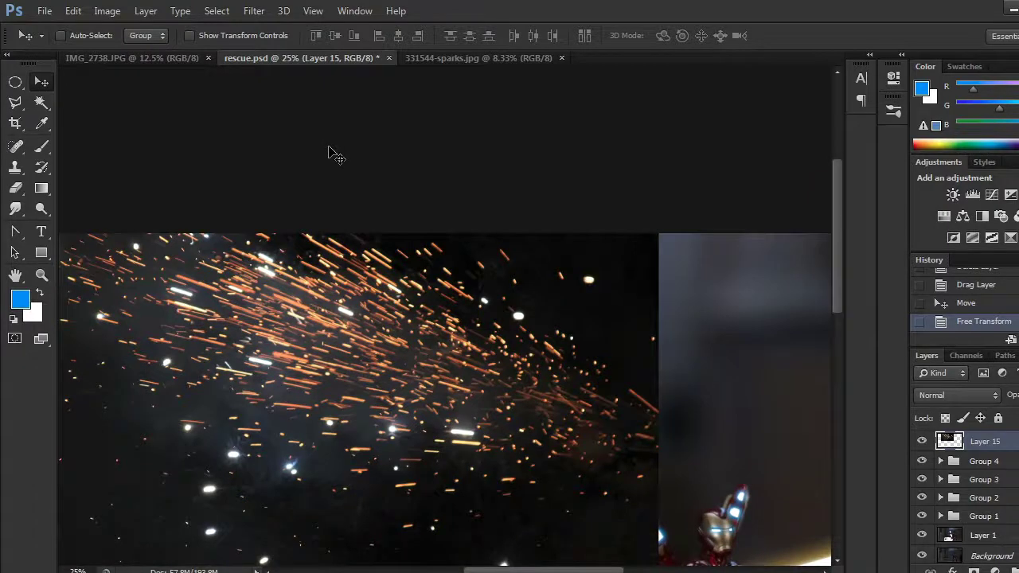
pyautogui.click(971, 395)
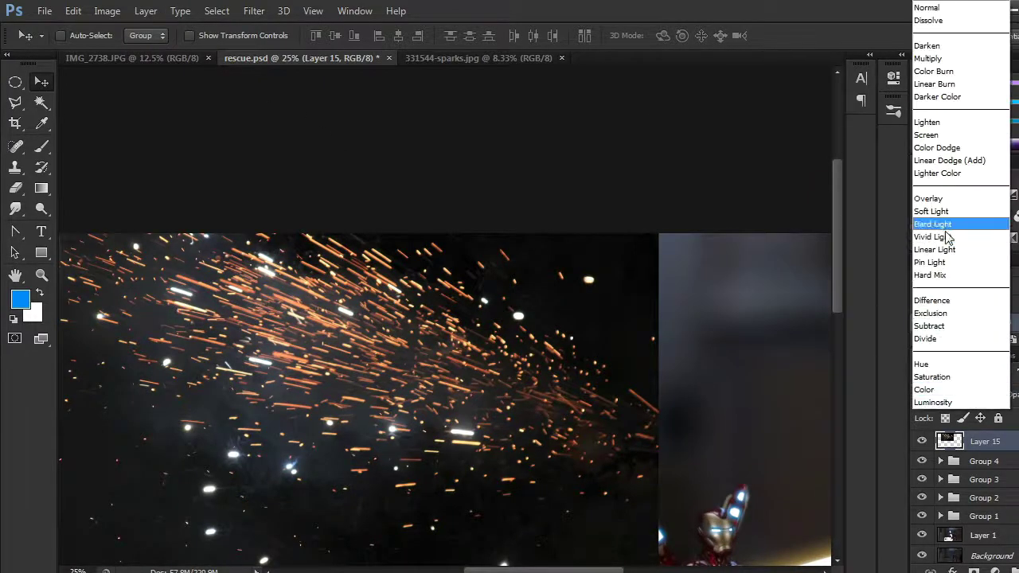
pyautogui.click(955, 199)
pyautogui.click(979, 395)
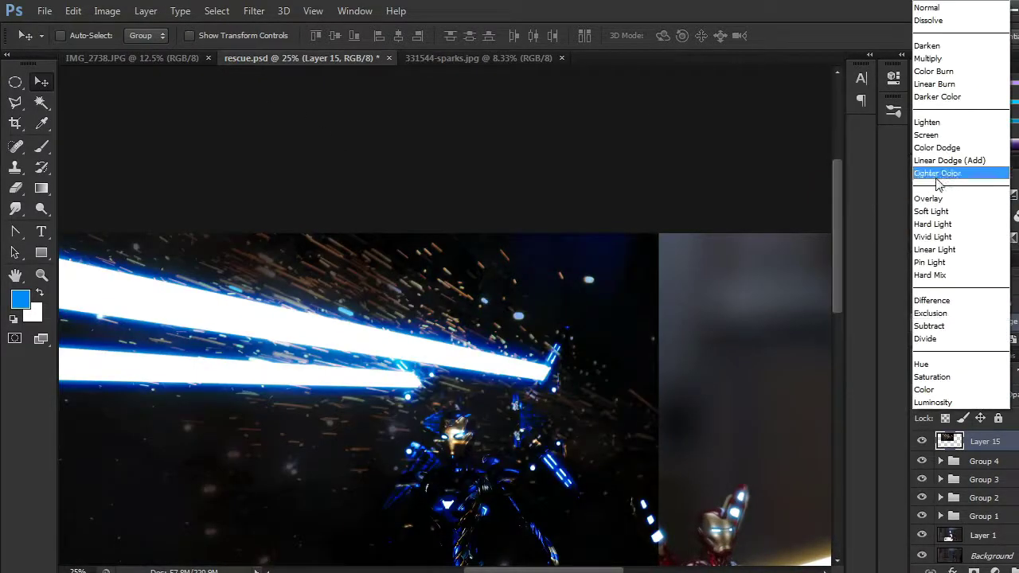
pyautogui.click(944, 122)
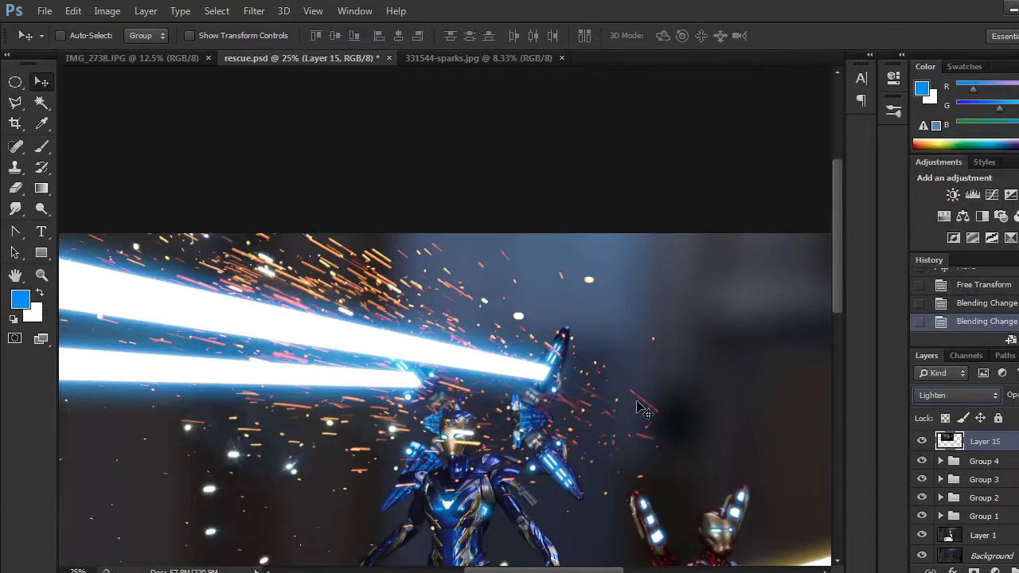
# Step: Shrink the sparks layer and stretch it sideways so the sparks surround the blue beams near the fins
pyautogui.hotkey('ctrl', 't')
pyautogui.moveTo(668, 162); pyautogui.dragTo(496, 364)
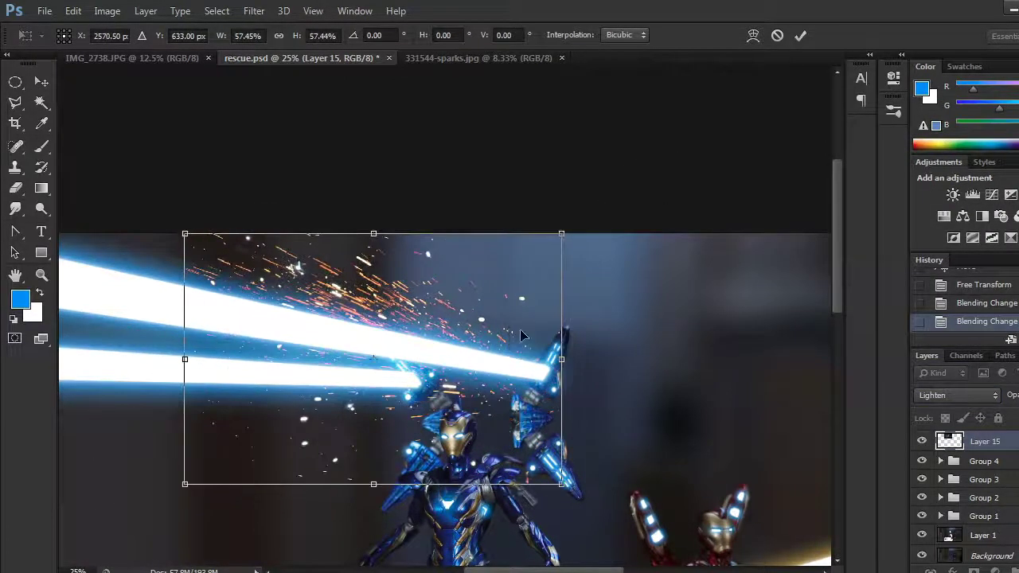
pyautogui.moveTo(562, 231); pyautogui.dragTo(540, 276)
pyautogui.moveTo(256, 352); pyautogui.dragTo(144, 352)
pyautogui.press('Return')
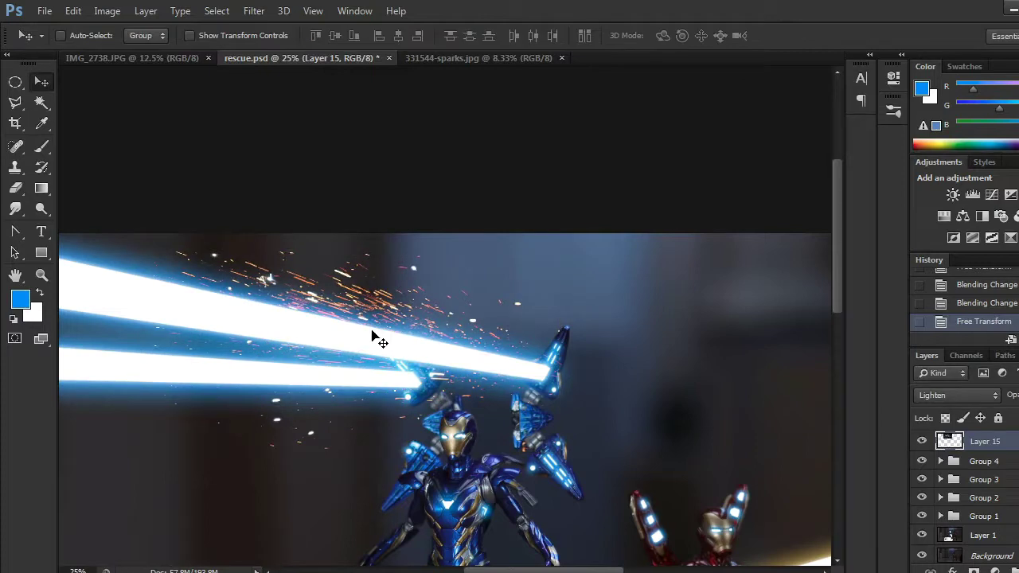
# Step: Recolour the sparks layer to blue with Hue/Saturation, using hue -168, saturation -24 and lightness +2
pyautogui.click(121, 13)
pyautogui.moveTo(239, 51)
pyautogui.click(390, 133)
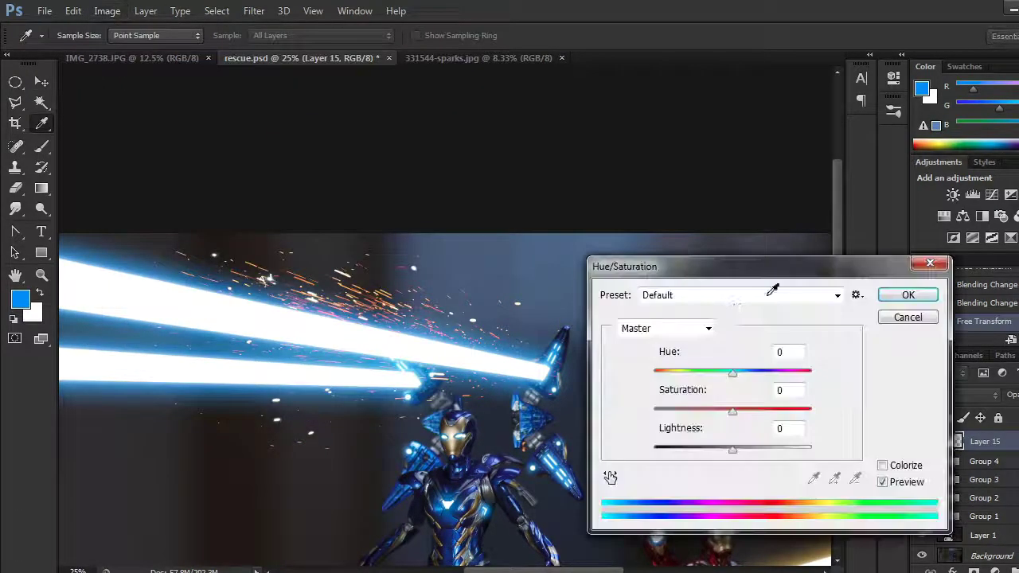
pyautogui.moveTo(731, 373); pyautogui.dragTo(665, 377)
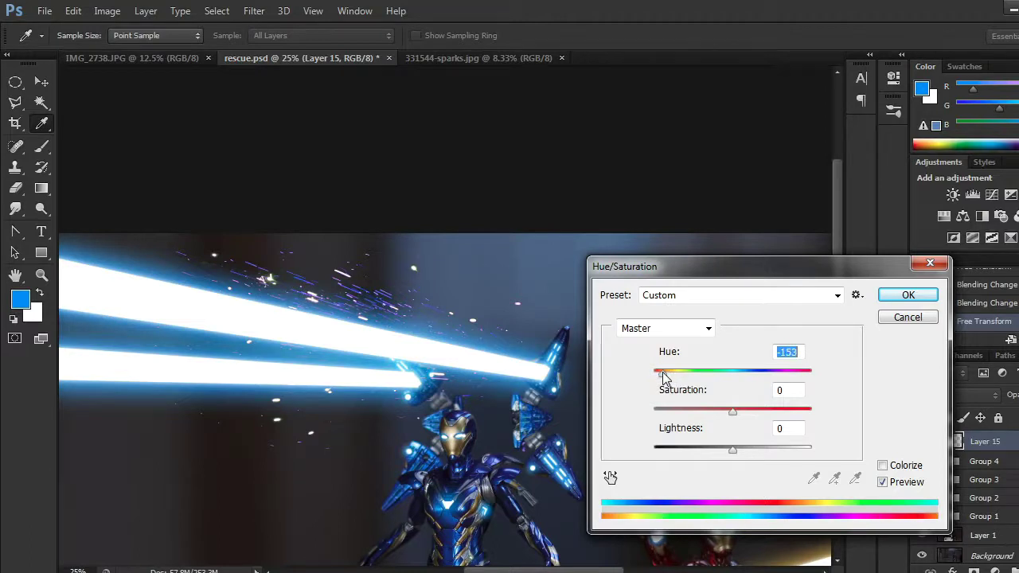
pyautogui.moveTo(733, 412); pyautogui.dragTo(741, 412)
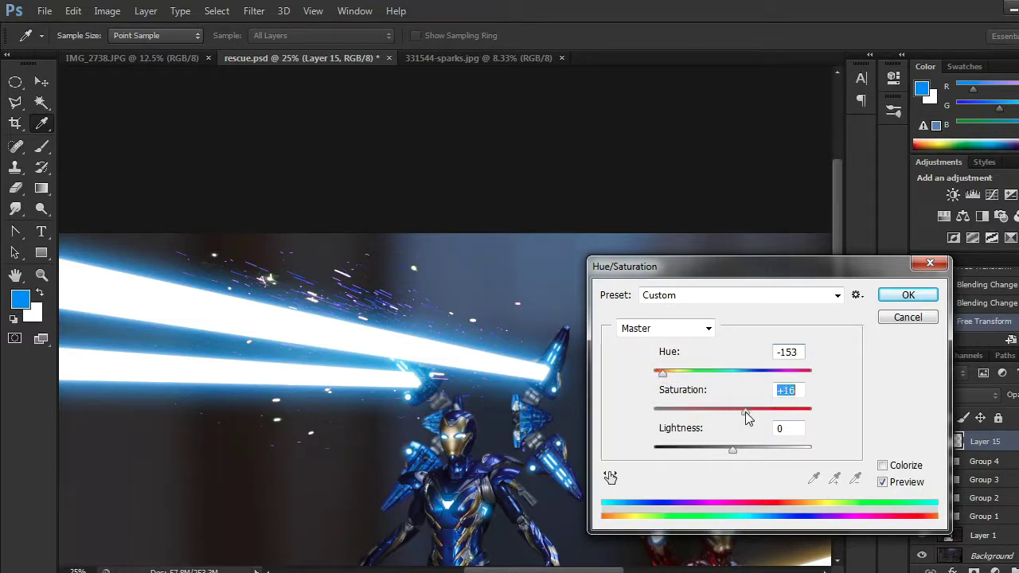
pyautogui.moveTo(733, 448)
pyautogui.mouseDown()
pyautogui.moveTo(750, 448)
pyautogui.moveTo(735, 447)
pyautogui.mouseUp()
pyautogui.moveTo(754, 412); pyautogui.dragTo(715, 415)
pyautogui.moveTo(662, 374); pyautogui.dragTo(658, 375)
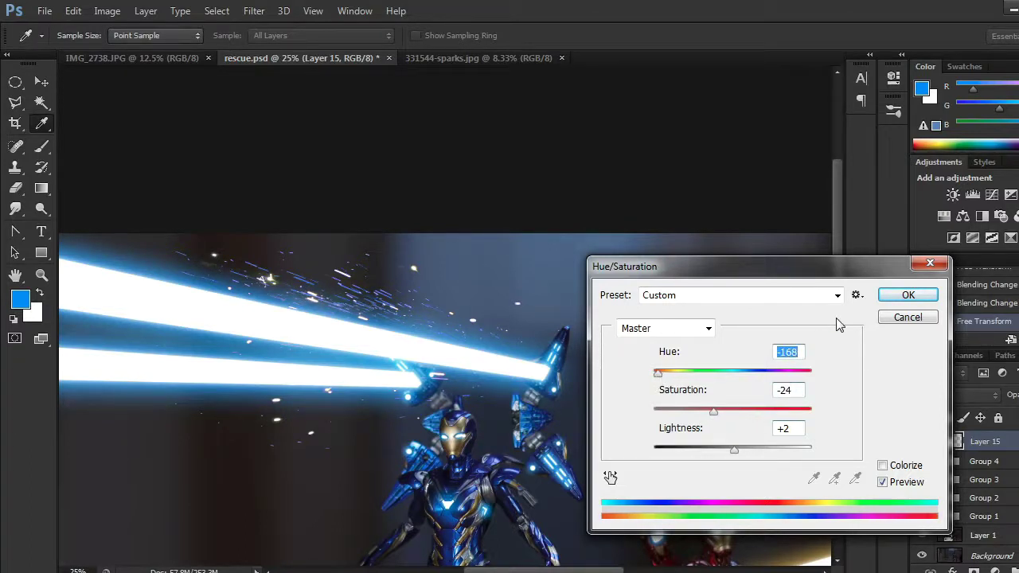
pyautogui.click(908, 296)
pyautogui.press('v')
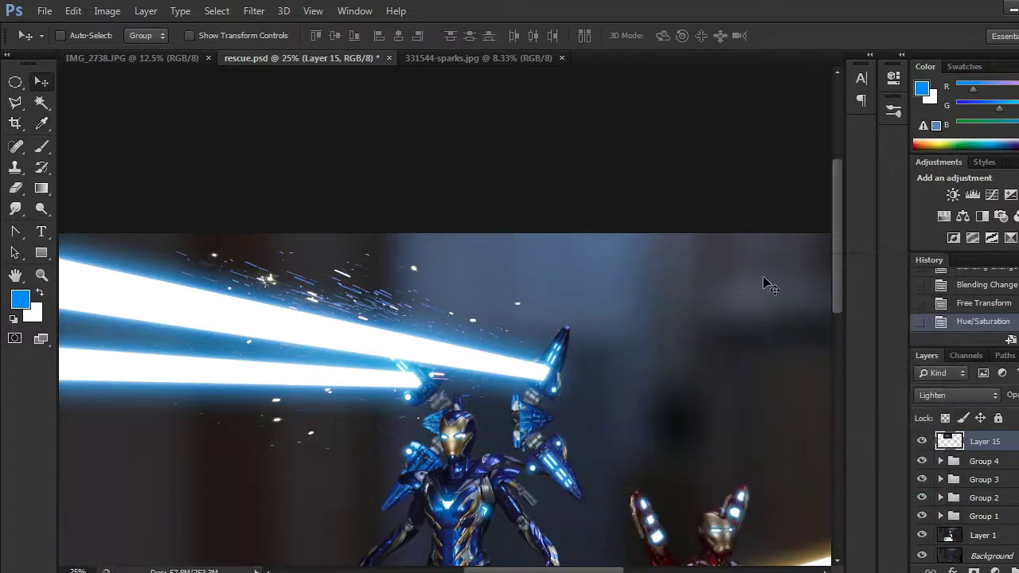
# Step: Raise the sparks layer's brightness to 36 and contrast to 21
pyautogui.click(108, 11)
pyautogui.moveTo(239, 52)
pyautogui.click(344, 51)
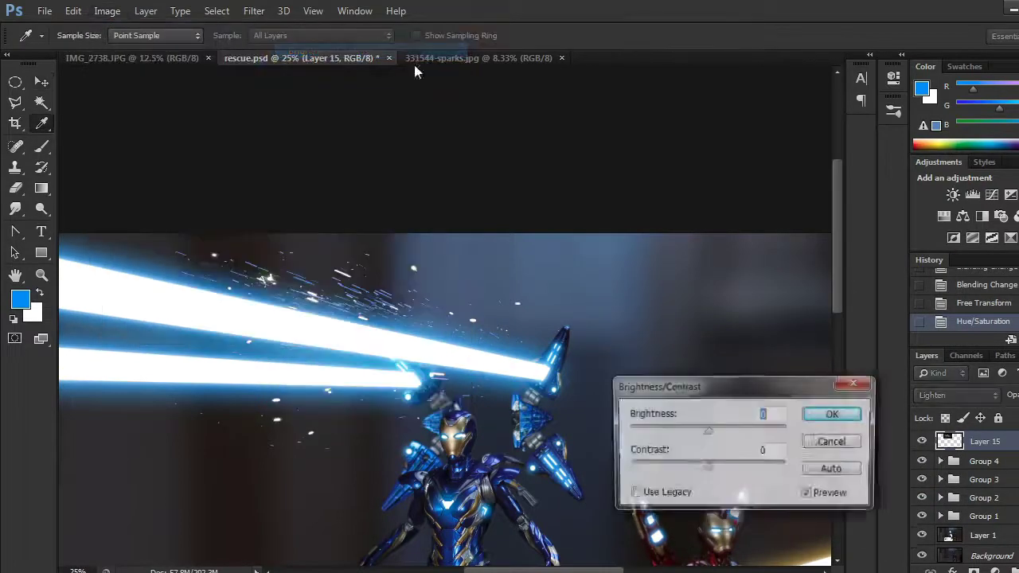
pyautogui.moveTo(710, 429); pyautogui.dragTo(728, 430)
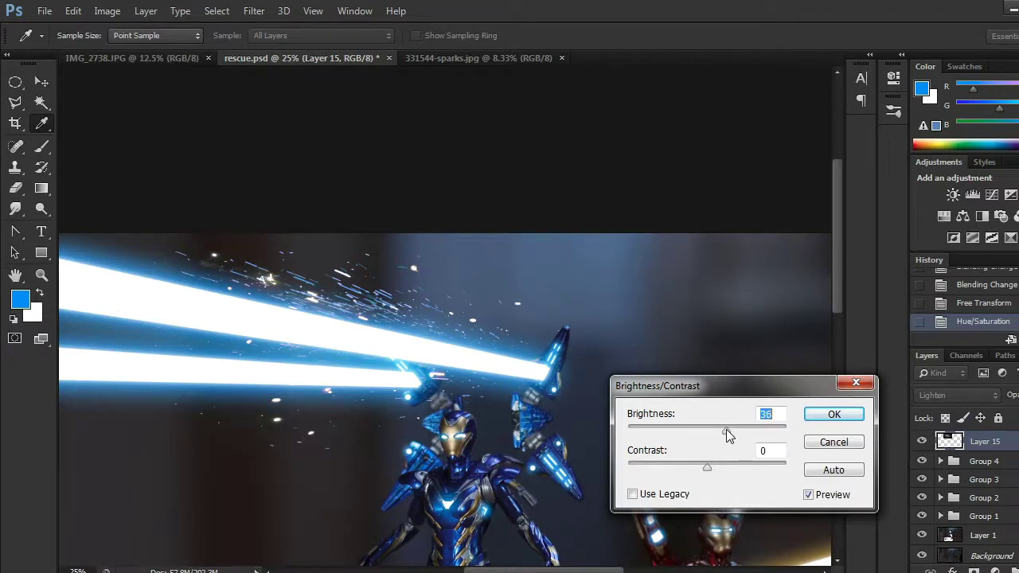
pyautogui.moveTo(708, 468); pyautogui.dragTo(724, 468)
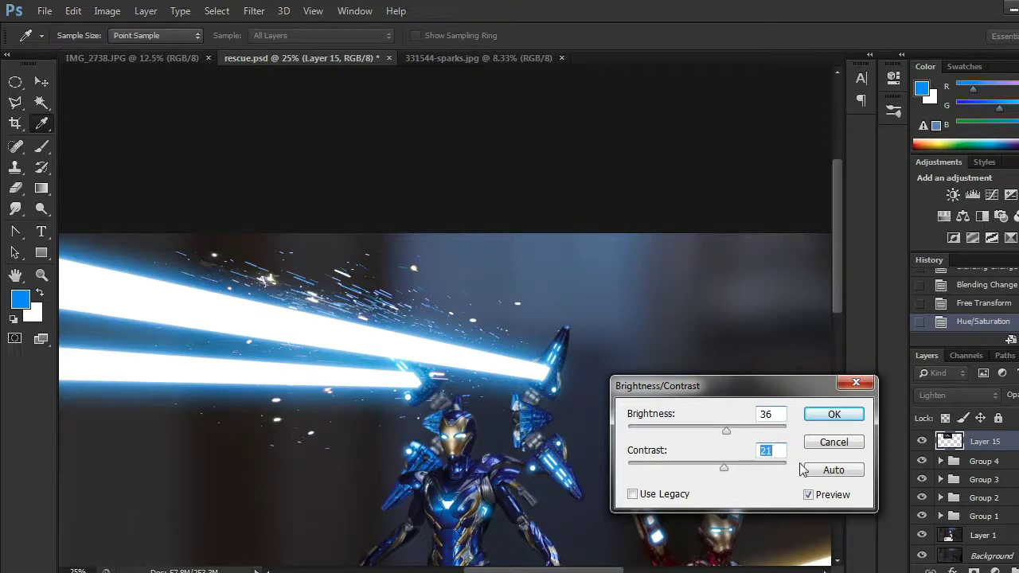
pyautogui.click(832, 415)
# Step: Duplicate the sparks layer and move the copy down and outward so its sparks lie around the lower blue beam
pyautogui.moveTo(594, 371); pyautogui.dragTo(553, 309)
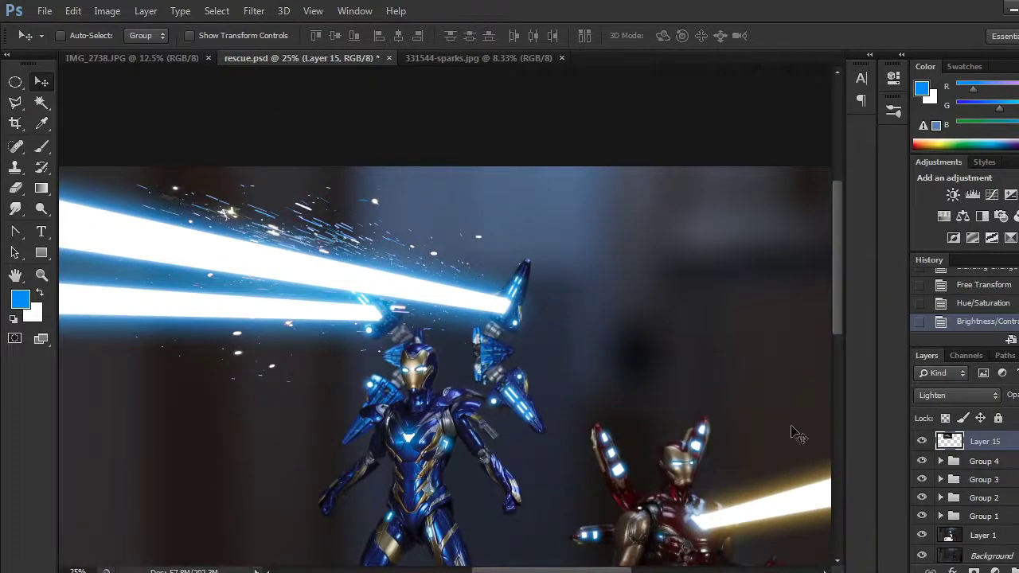
pyautogui.moveTo(1015, 446); pyautogui.dragTo(1018, 571)
pyautogui.moveTo(335, 275)
pyautogui.mouseDown()
pyautogui.moveTo(327, 263)
pyautogui.moveTo(318, 280)
pyautogui.mouseUp()
pyautogui.moveTo(454, 385); pyautogui.dragTo(409, 378)
# Step: Transform the duplicated sparks to about 88% width and 65% height, rotated about -4°, so they follow the lower beam
pyautogui.hotkey('ctrl', 't')
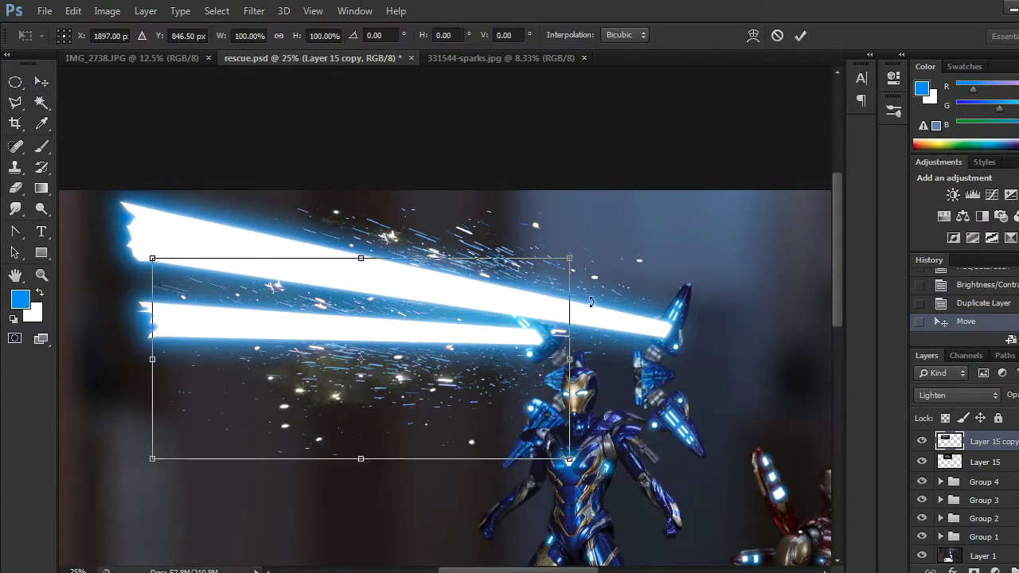
pyautogui.moveTo(593, 297); pyautogui.dragTo(584, 259)
pyautogui.moveTo(169, 489); pyautogui.dragTo(303, 398)
pyautogui.moveTo(469, 340); pyautogui.dragTo(443, 373)
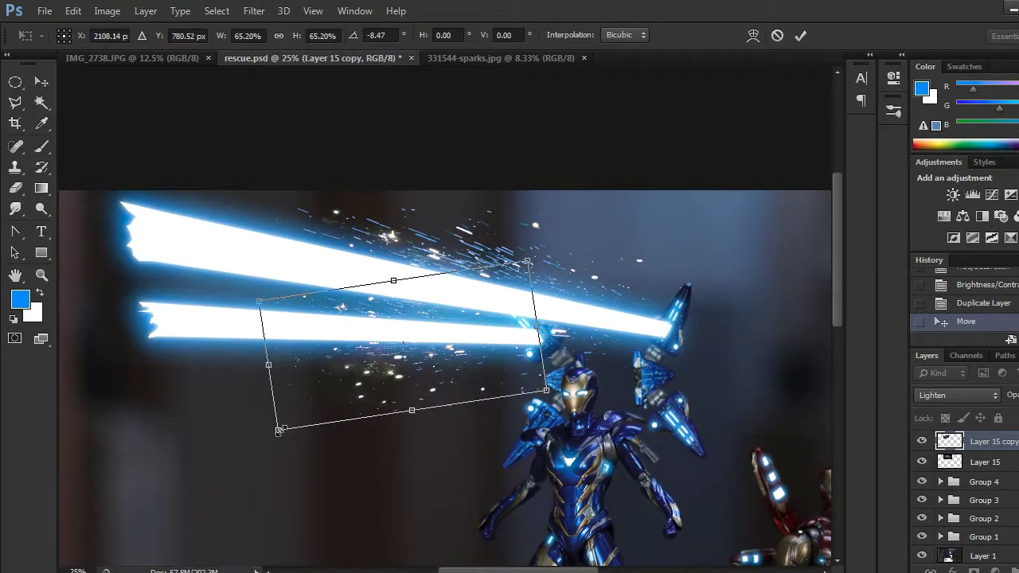
pyautogui.moveTo(262, 360); pyautogui.dragTo(170, 369)
pyautogui.moveTo(585, 384); pyautogui.dragTo(581, 403)
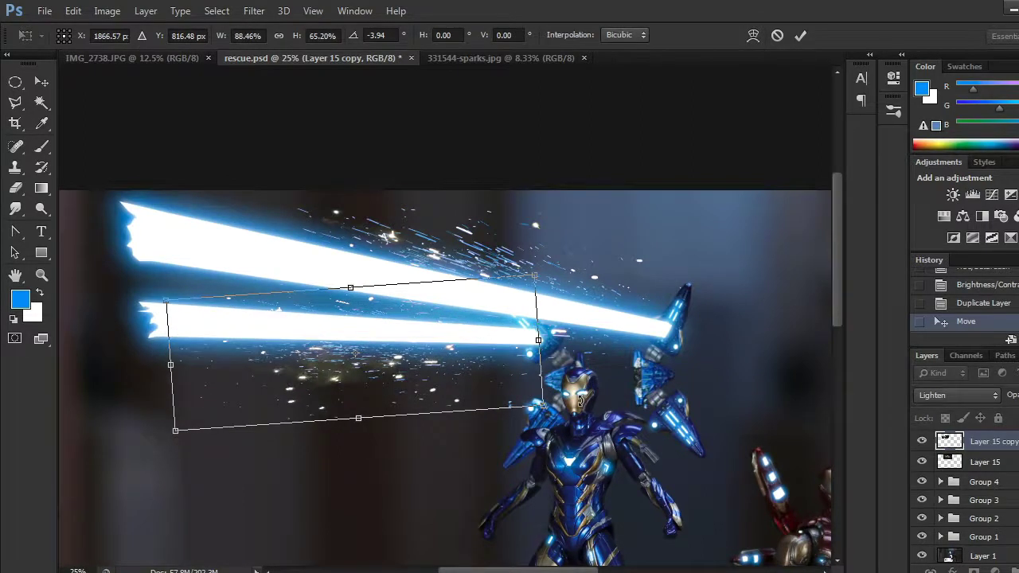
pyautogui.press('Return')
# Step: Move the original sparks layer along the upper beam, stretch it to about 119% width and rotate it about 1.7°
pyautogui.moveTo(751, 391); pyautogui.dragTo(585, 409)
pyautogui.hotkey('alt', '[')
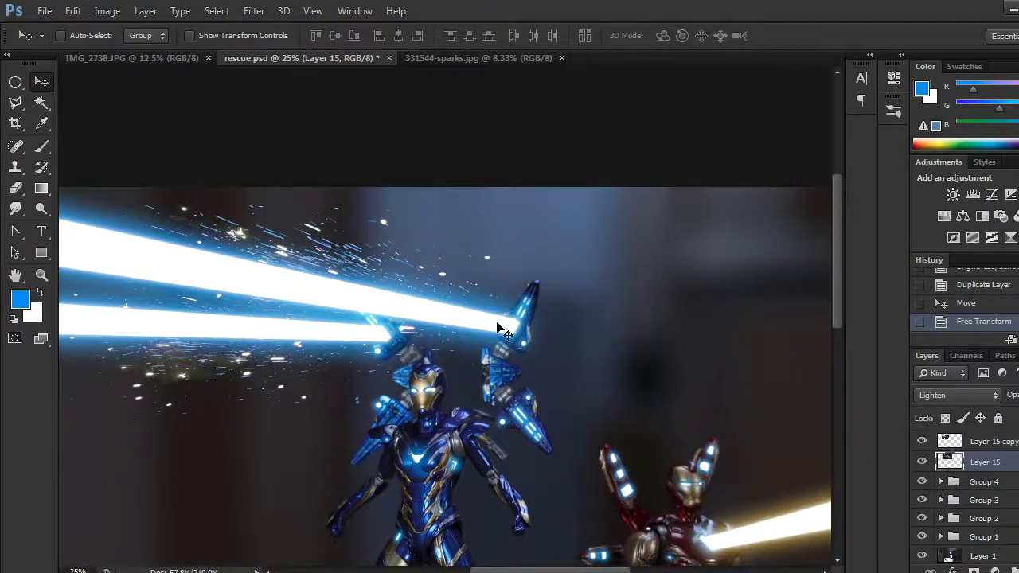
pyautogui.moveTo(403, 284); pyautogui.dragTo(449, 291)
pyautogui.hotkey('ctrl', 't')
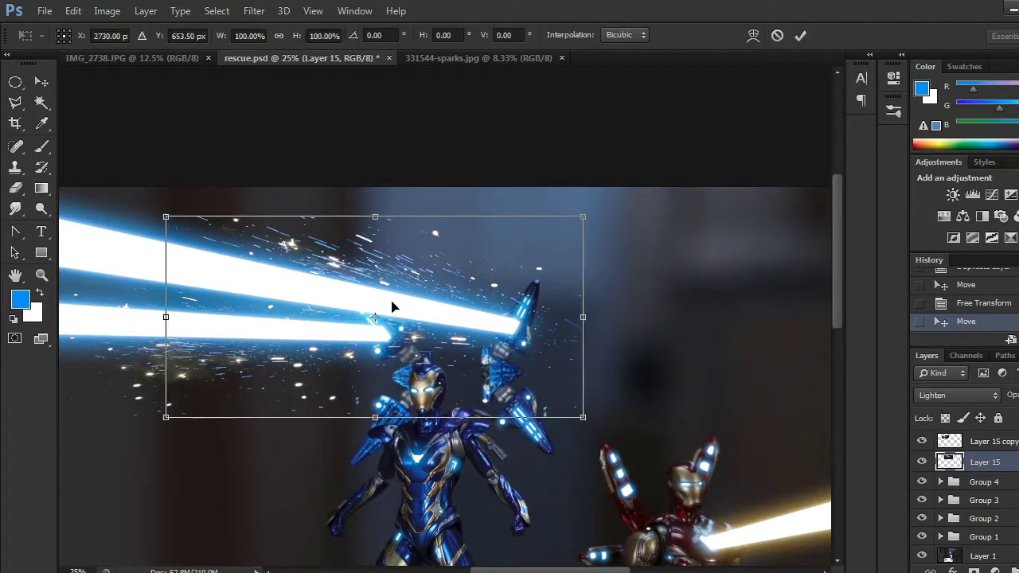
pyautogui.moveTo(161, 317); pyautogui.dragTo(86, 314)
pyautogui.moveTo(631, 182); pyautogui.dragTo(638, 207)
pyautogui.moveTo(457, 244)
pyautogui.mouseDown()
pyautogui.moveTo(451, 233)
pyautogui.moveTo(457, 238)
pyautogui.mouseUp()
pyautogui.press('Return')
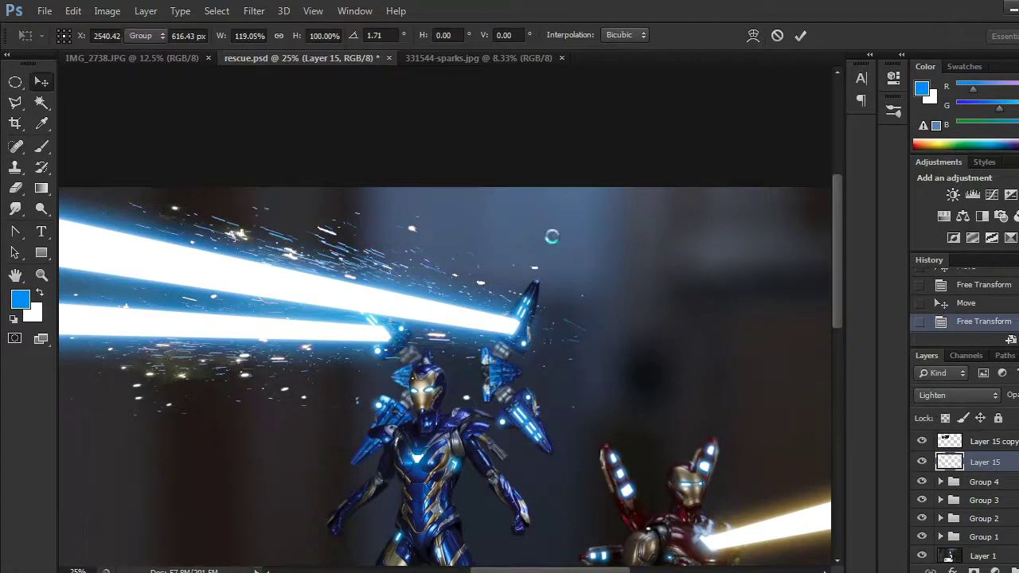
# Step: Erase the stray sparks of the original sparks layer beyond the fin where the upper blue beam starts
pyautogui.scroll(1, 549, 295)
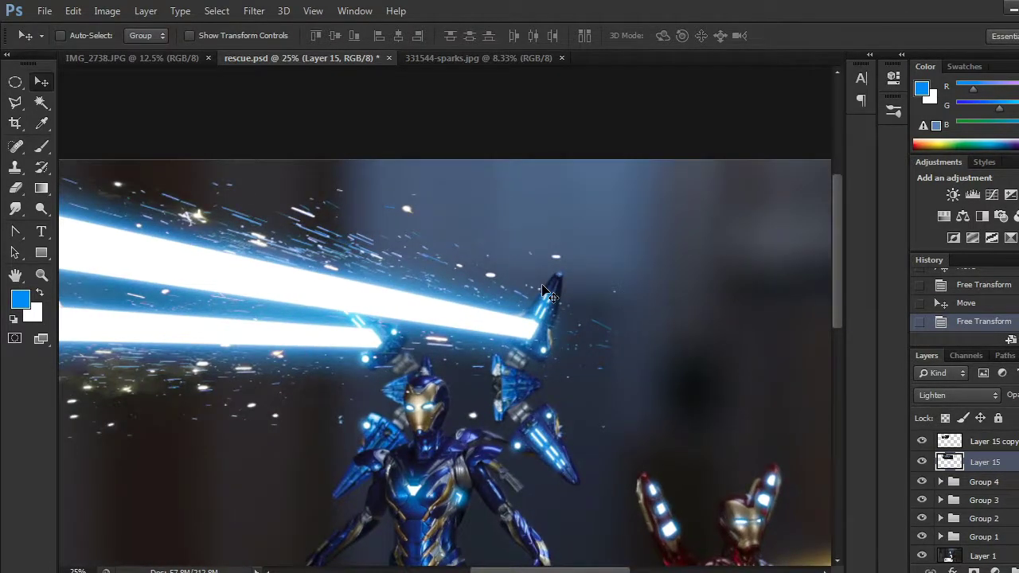
pyautogui.scroll(1, 549, 295)
pyautogui.scroll(1, 550, 295)
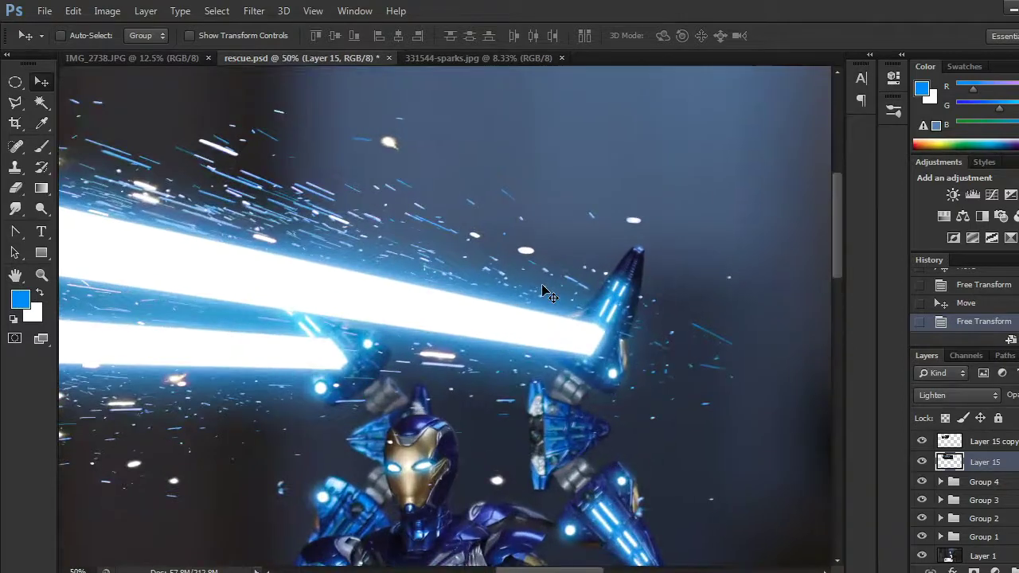
pyautogui.moveTo(496, 345); pyautogui.dragTo(198, 286)
pyautogui.click(15, 188)
pyautogui.moveTo(414, 353)
pyautogui.mouseDown()
pyautogui.moveTo(405, 305)
pyautogui.moveTo(432, 316)
pyautogui.moveTo(420, 283)
pyautogui.moveTo(409, 285)
pyautogui.moveTo(430, 216)
pyautogui.moveTo(376, 295)
pyautogui.moveTo(350, 264)
pyautogui.moveTo(387, 327)
pyautogui.moveTo(367, 363)
pyautogui.moveTo(384, 423)
pyautogui.moveTo(373, 429)
pyautogui.moveTo(352, 388)
pyautogui.moveTo(398, 397)
pyautogui.moveTo(396, 357)
pyautogui.moveTo(440, 351)
pyautogui.moveTo(418, 324)
pyautogui.moveTo(341, 395)
pyautogui.moveTo(464, 410)
pyautogui.moveTo(460, 418)
pyautogui.moveTo(520, 434)
pyautogui.moveTo(566, 419)
pyautogui.moveTo(642, 421)
pyautogui.moveTo(629, 398)
pyautogui.mouseUp()
pyautogui.hotkey('ctrl', '-')
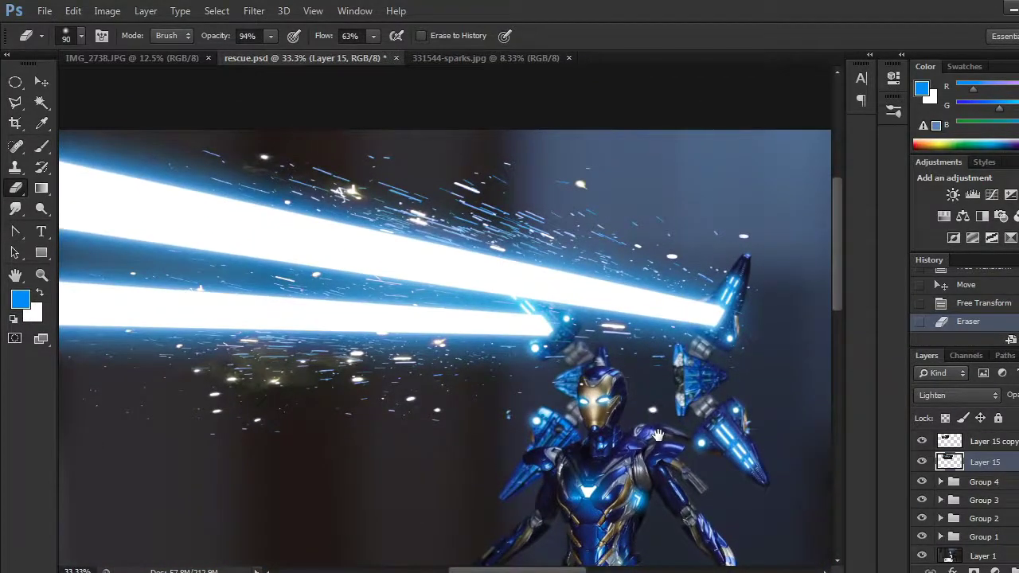
# Step: Identify the duplicated sparks layer by toggling layer visibility, then set its brightness to -50 and contrast to 28
pyautogui.click(922, 462)
pyautogui.click(922, 462)
pyautogui.click(923, 441)
pyautogui.click(922, 441)
pyautogui.click(999, 442)
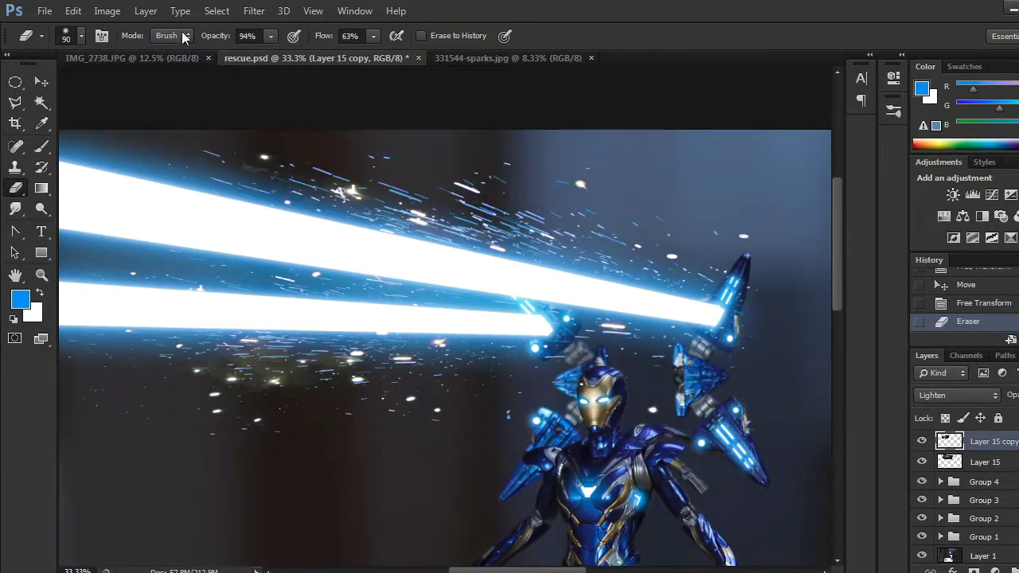
pyautogui.click(103, 11)
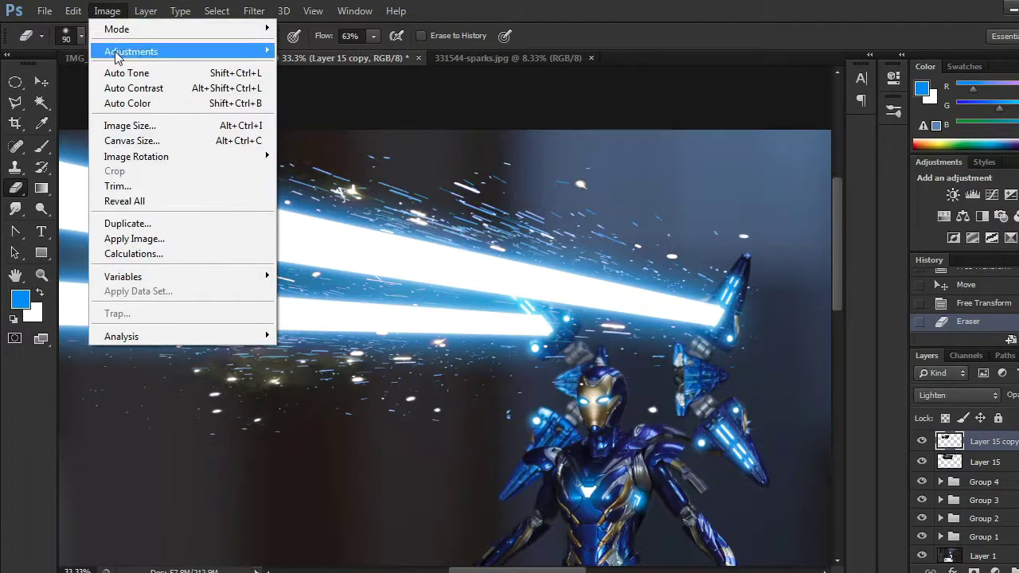
pyautogui.moveTo(117, 52)
pyautogui.click(319, 51)
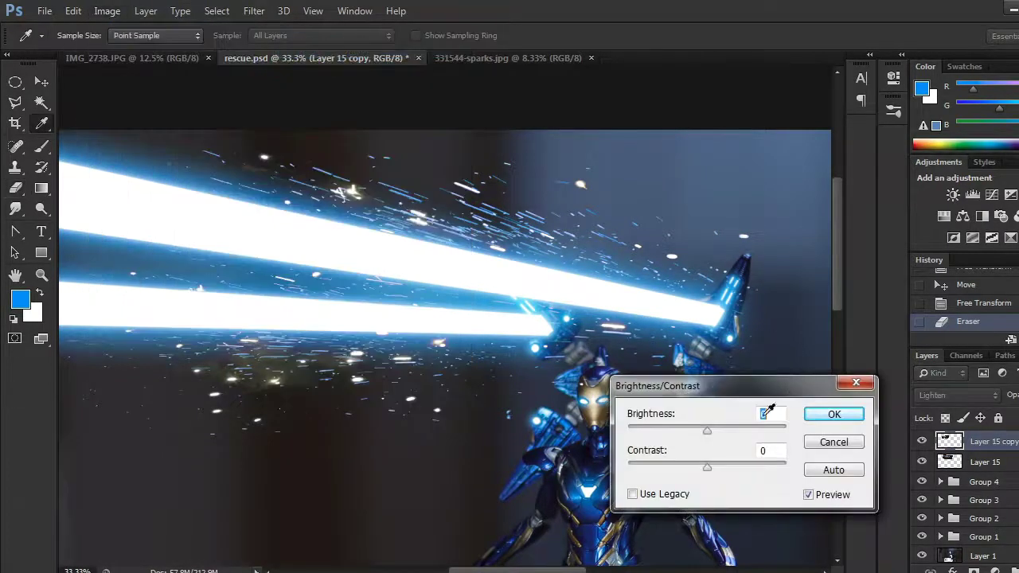
pyautogui.moveTo(707, 470); pyautogui.dragTo(730, 468)
pyautogui.moveTo(707, 430); pyautogui.dragTo(682, 433)
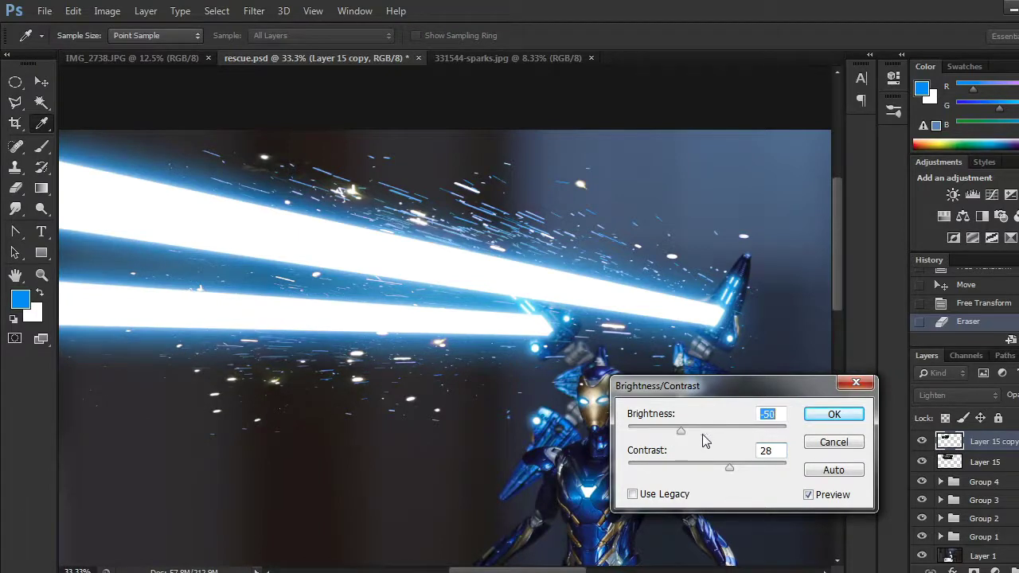
pyautogui.click(816, 415)
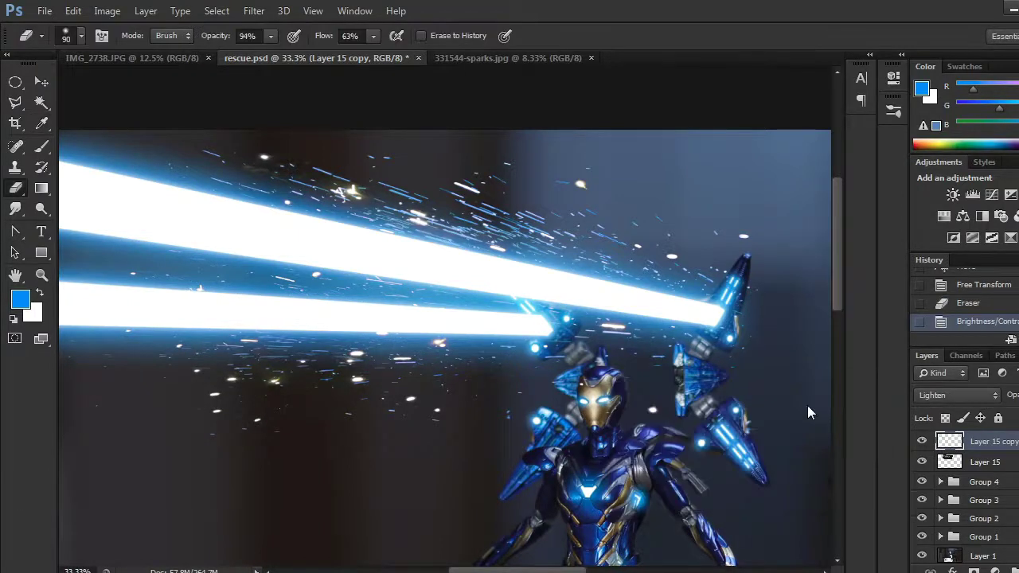
# Step: Paint soft blue strokes over both beams of the blue figure on a new layer and blend it as Overlay
pyautogui.moveTo(586, 384); pyautogui.dragTo(632, 285)
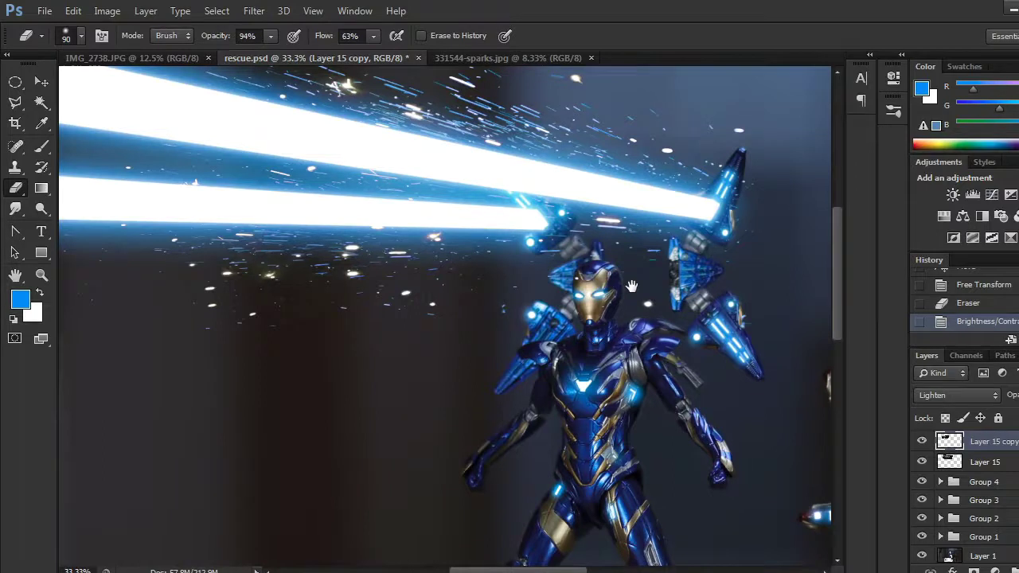
pyautogui.moveTo(631, 285); pyautogui.dragTo(365, 315)
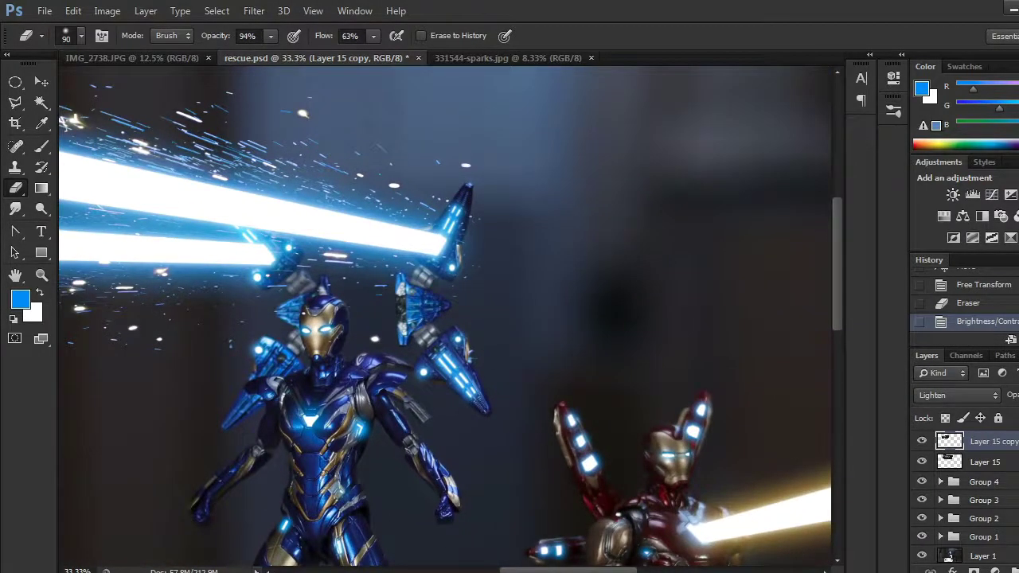
pyautogui.hotkey('ctrl', 'shift', 'alt', 'n')
pyautogui.moveTo(482, 332); pyautogui.dragTo(518, 346)
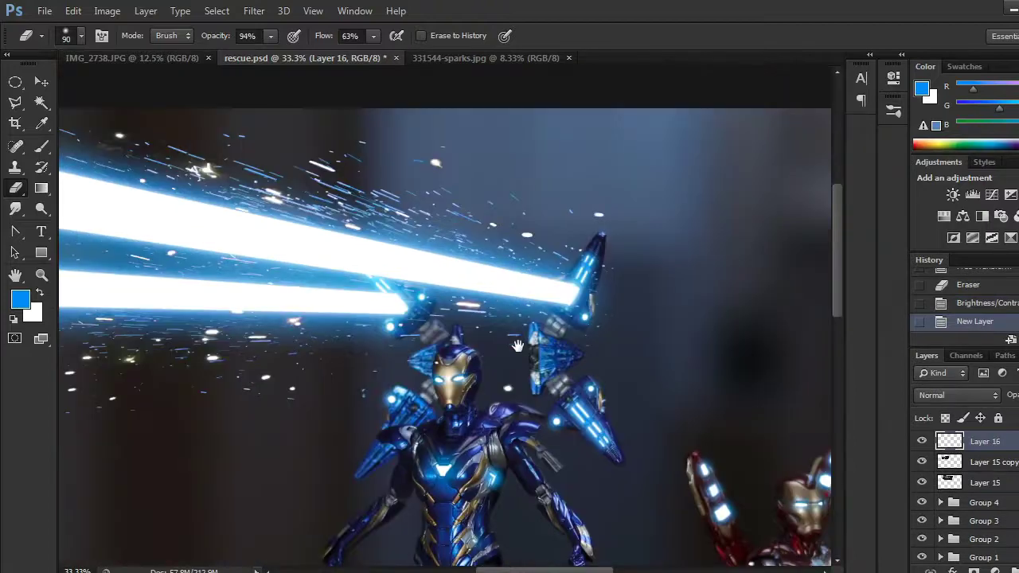
pyautogui.click(41, 147)
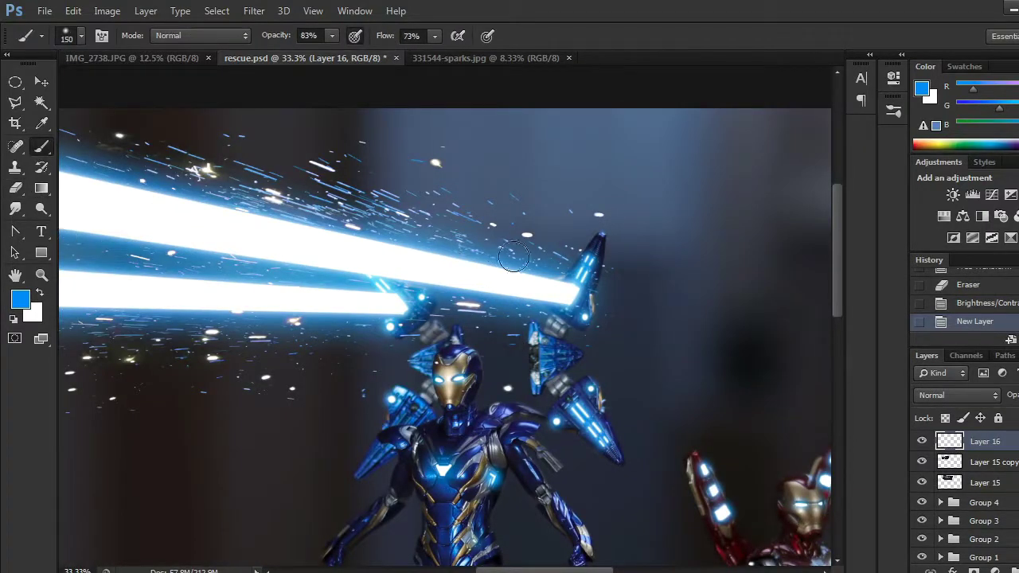
pyautogui.moveTo(560, 283); pyautogui.dragTo(41, 166)
pyautogui.moveTo(575, 260)
pyautogui.mouseDown()
pyautogui.moveTo(585, 284)
pyautogui.moveTo(560, 305)
pyautogui.mouseUp()
pyautogui.moveTo(58, 225); pyautogui.dragTo(543, 308)
pyautogui.moveTo(407, 312)
pyautogui.mouseDown()
pyautogui.moveTo(203, 321)
pyautogui.moveTo(73, 306)
pyautogui.moveTo(60, 315)
pyautogui.moveTo(73, 285)
pyautogui.moveTo(61, 277)
pyautogui.moveTo(392, 293)
pyautogui.moveTo(418, 301)
pyautogui.mouseUp()
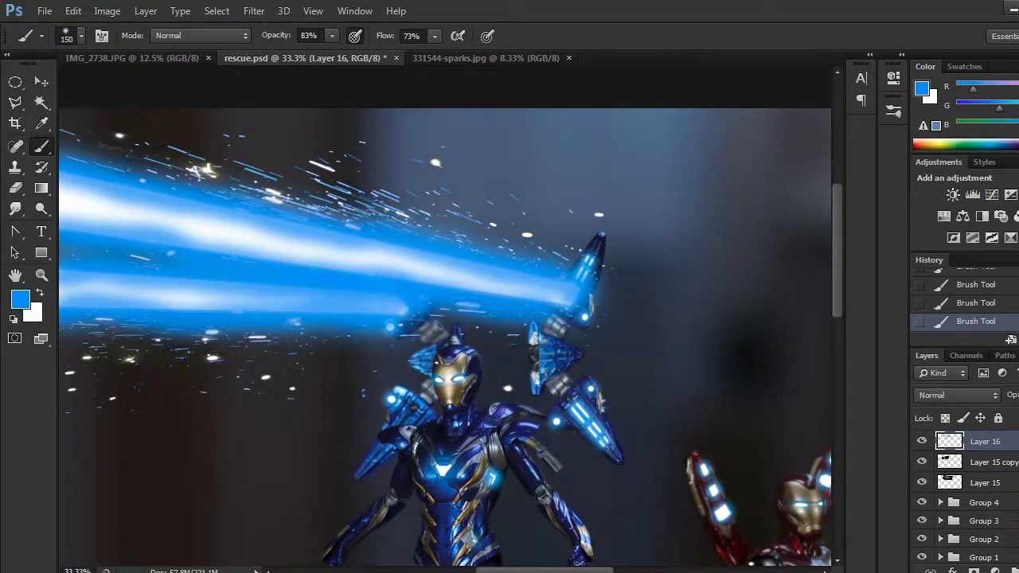
pyautogui.click(991, 394)
pyautogui.click(947, 200)
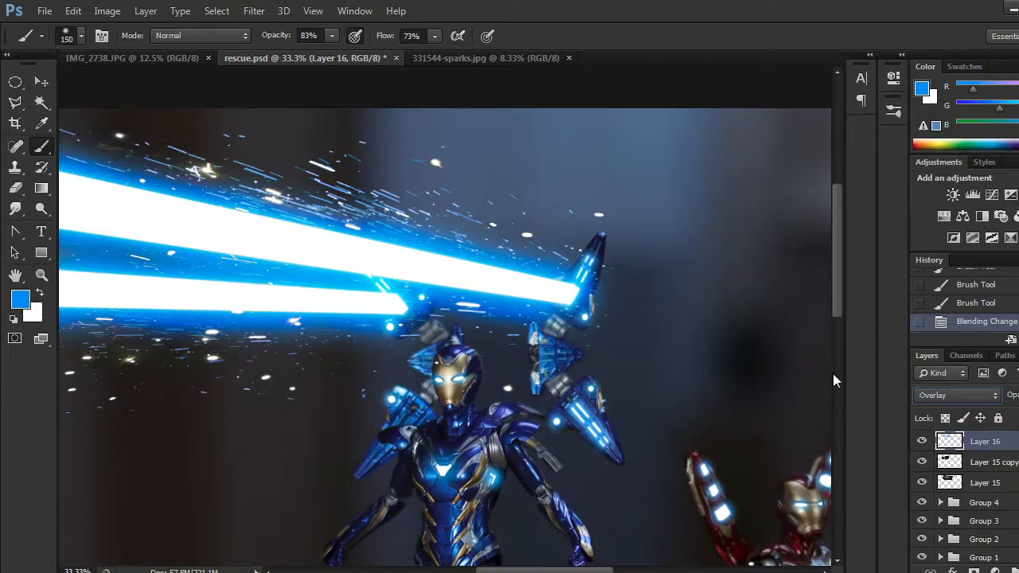
# Step: Apply a Gaussian Blur of 117.7 pixels to the painted blue glow layer and reduce its fill opacity
pyautogui.click(254, 10)
pyautogui.moveTo(319, 171)
pyautogui.click(494, 284)
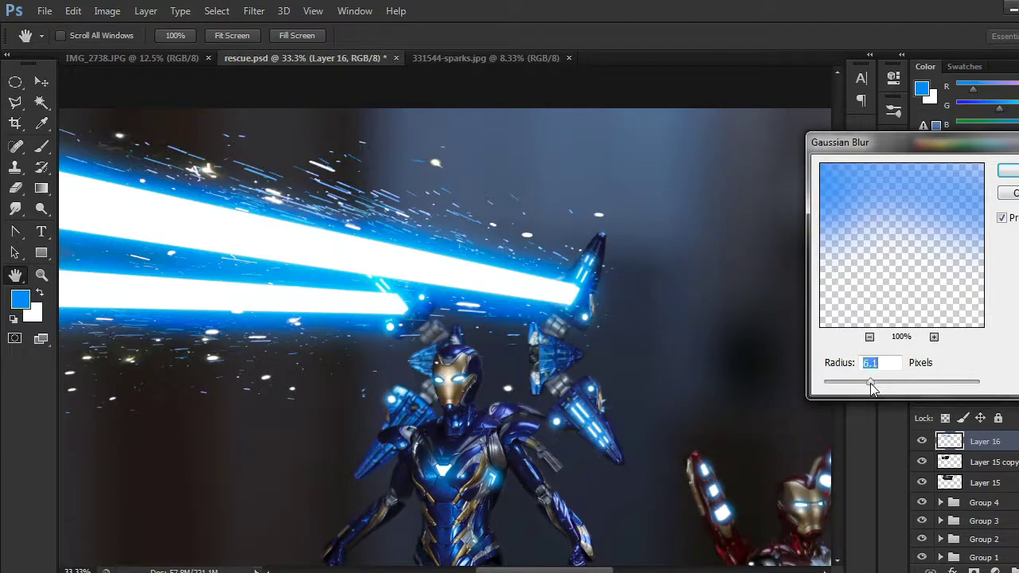
pyautogui.moveTo(871, 383); pyautogui.dragTo(929, 386)
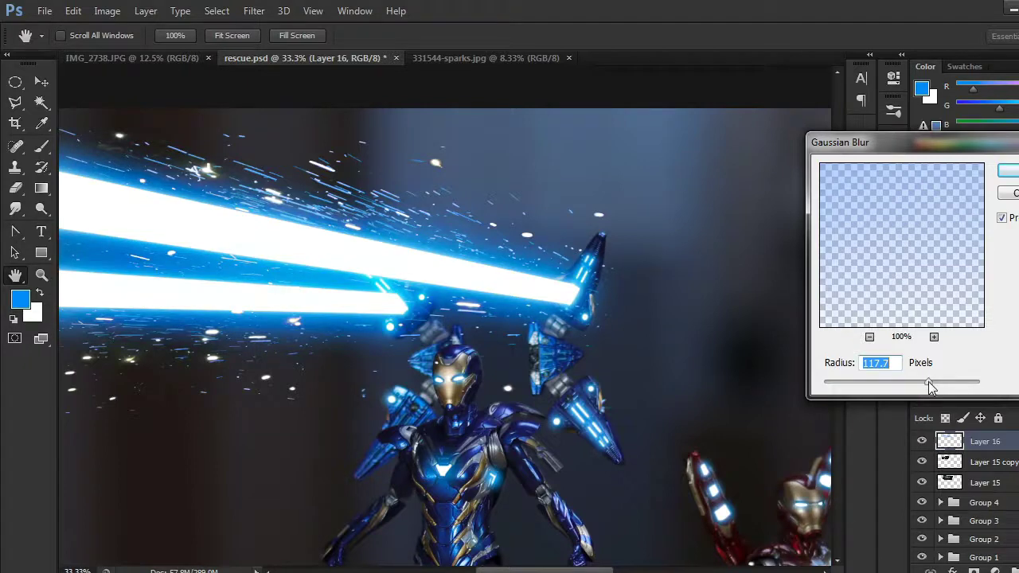
pyautogui.click(1007, 173)
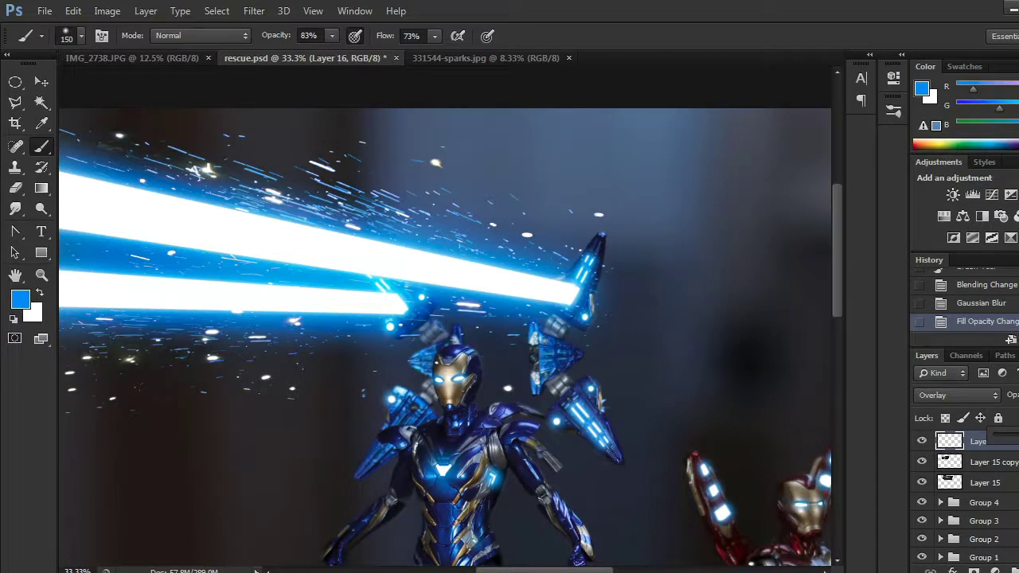
pyautogui.moveTo(1018, 435); pyautogui.dragTo(1015, 435)
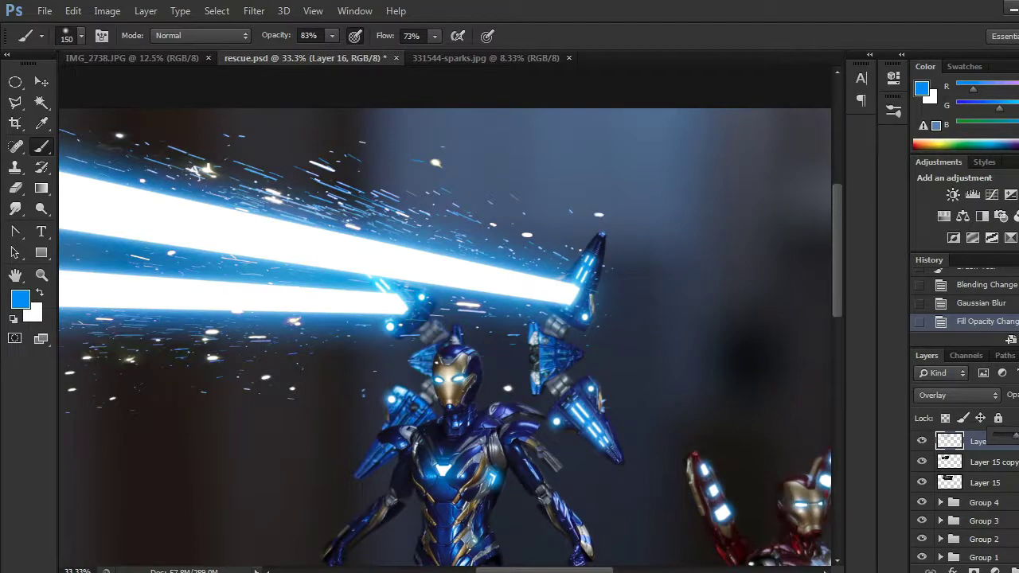
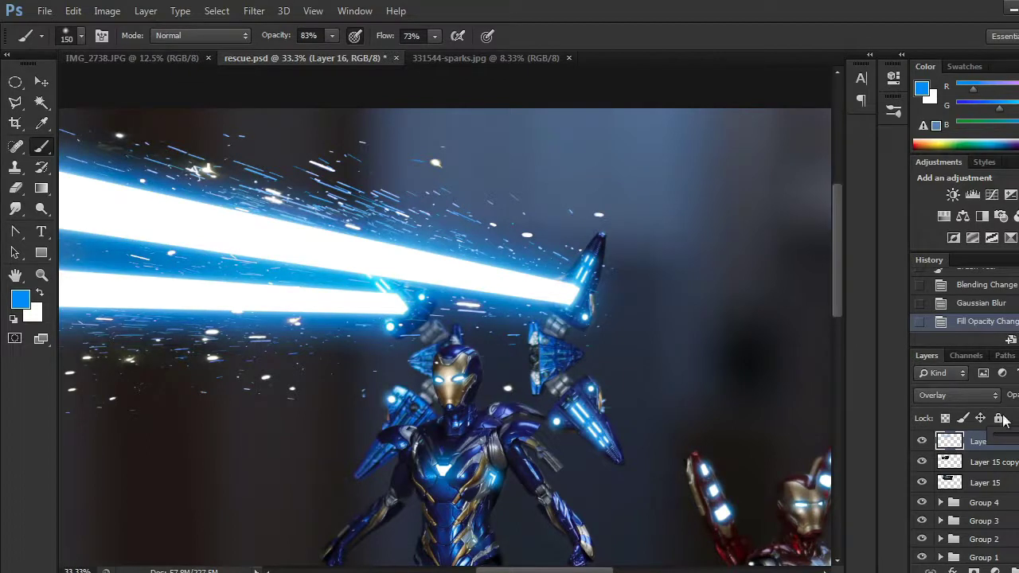
pyautogui.moveTo(805, 439); pyautogui.dragTo(569, 367)
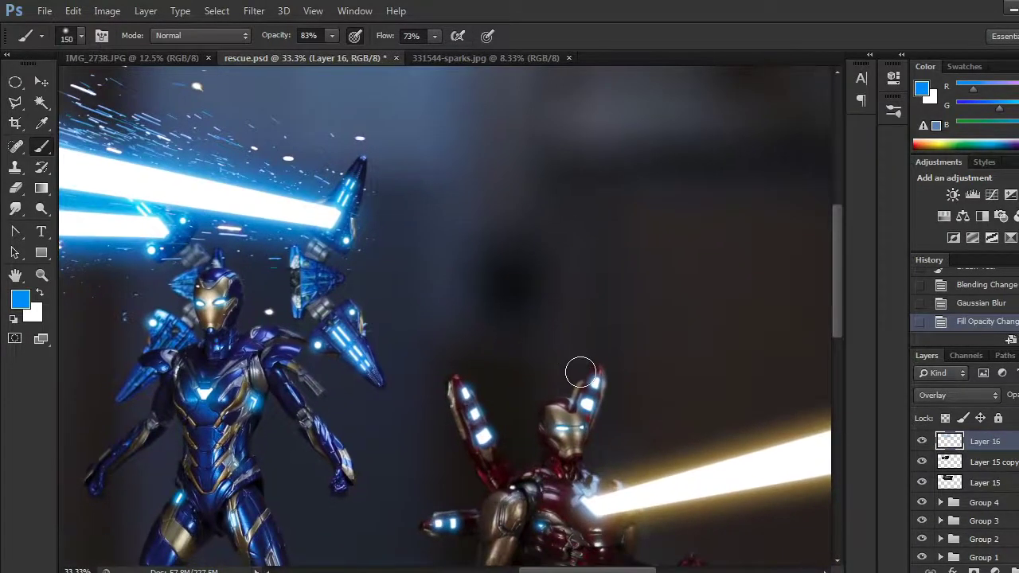
# Step: Copy the image from 331544-sparks.jpg into rescue.psd as a new layer over the red figure's side of the photo
pyautogui.hotkey('ctrl', '-')
pyautogui.moveTo(608, 380); pyautogui.dragTo(497, 354)
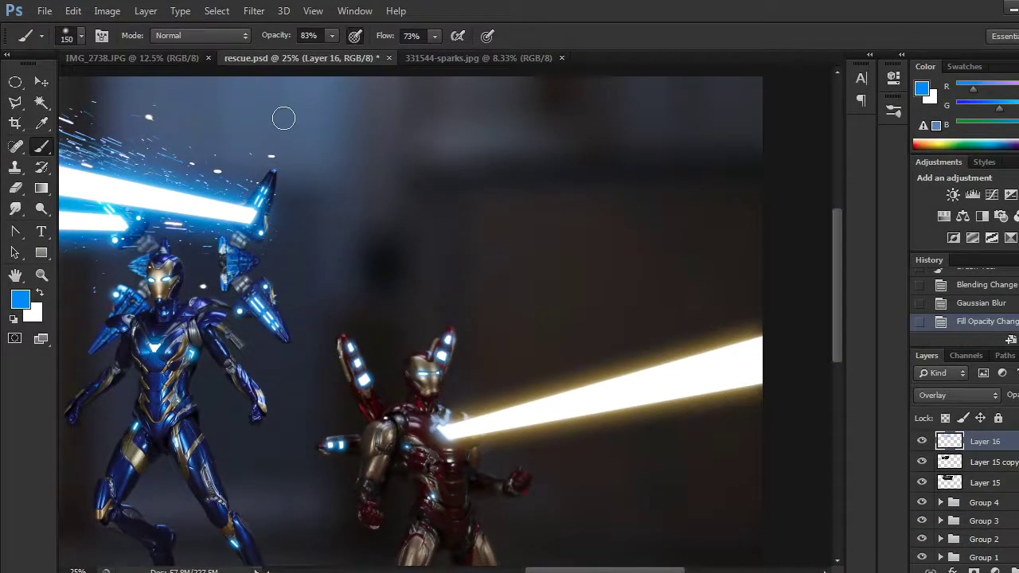
pyautogui.press('v')
pyautogui.click(458, 57)
pyautogui.moveTo(478, 158); pyautogui.dragTo(549, 358)
# Step: Scale the orange sparks layer to about 38.1%, rotate it about 61 degrees, and place it over the red figure's yellow beam
pyautogui.hotkey('ctrl', 't')
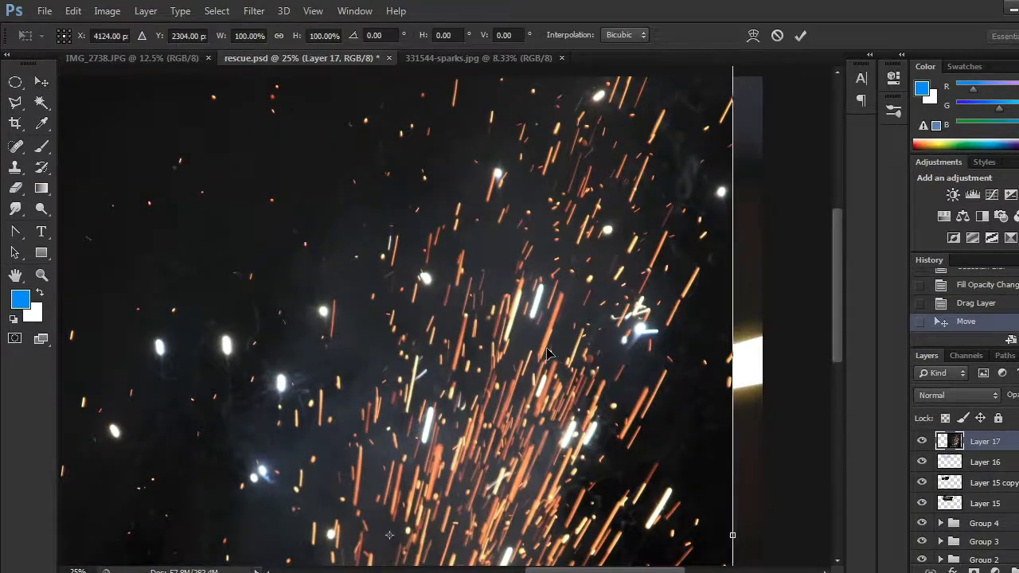
pyautogui.hotkey('ctrl', '-')
pyautogui.hotkey('ctrl', '-')
pyautogui.moveTo(738, 125); pyautogui.dragTo(551, 382)
pyautogui.moveTo(538, 417); pyautogui.dragTo(675, 244)
pyautogui.moveTo(693, 210); pyautogui.dragTo(758, 398)
pyautogui.moveTo(624, 370); pyautogui.dragTo(695, 309)
pyautogui.moveTo(807, 314); pyautogui.dragTo(803, 303)
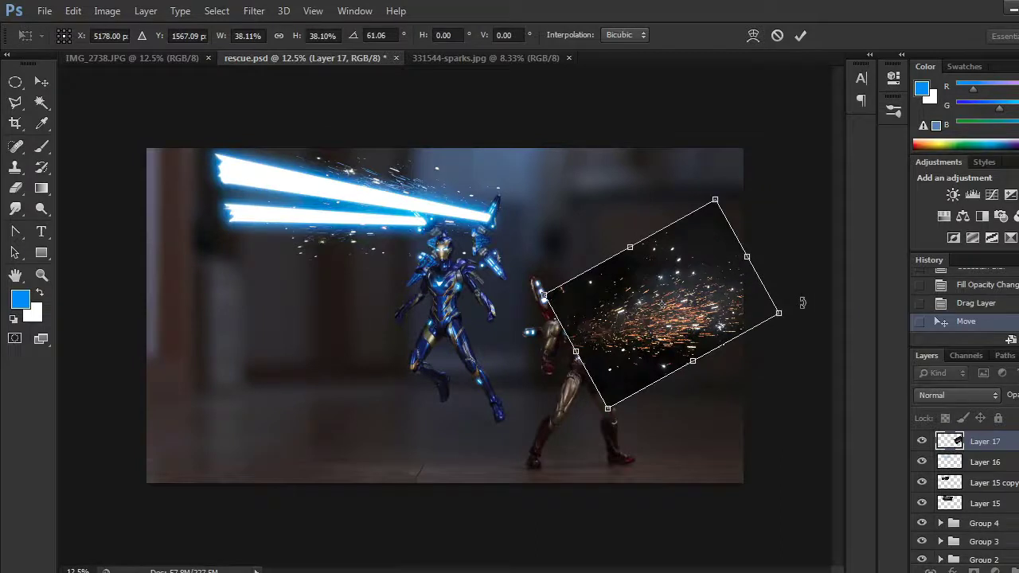
pyautogui.press('Return')
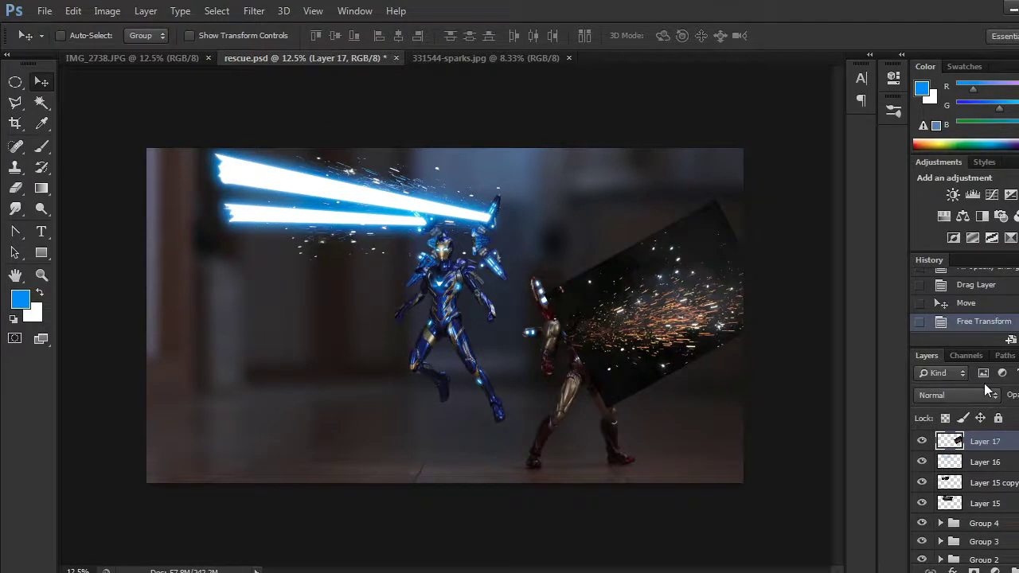
# Step: Blend the orange sparks layer as Lighten and shift it slightly upward onto the yellow beam
pyautogui.click(987, 390)
pyautogui.click(925, 128)
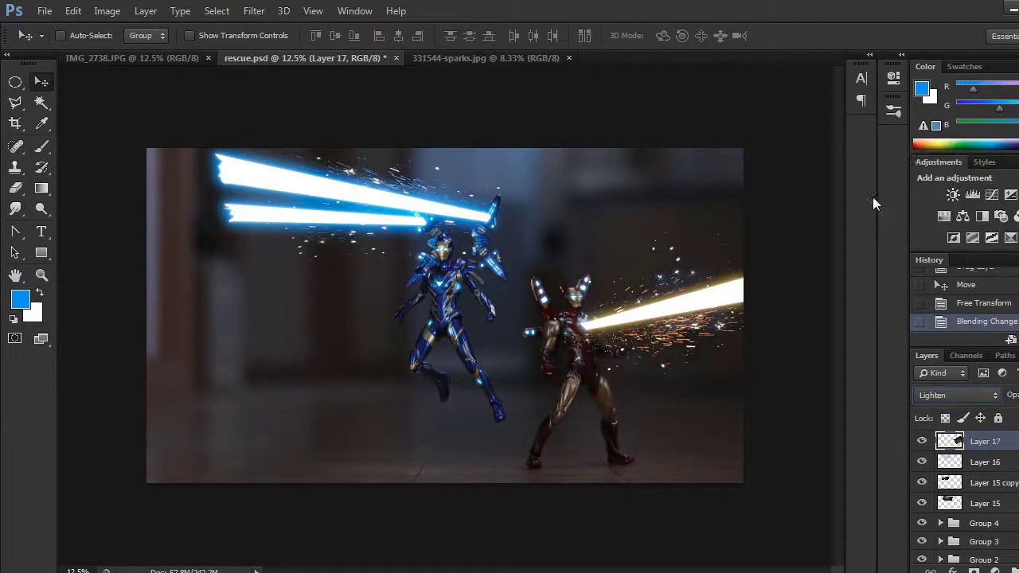
pyautogui.moveTo(725, 335); pyautogui.dragTo(721, 323)
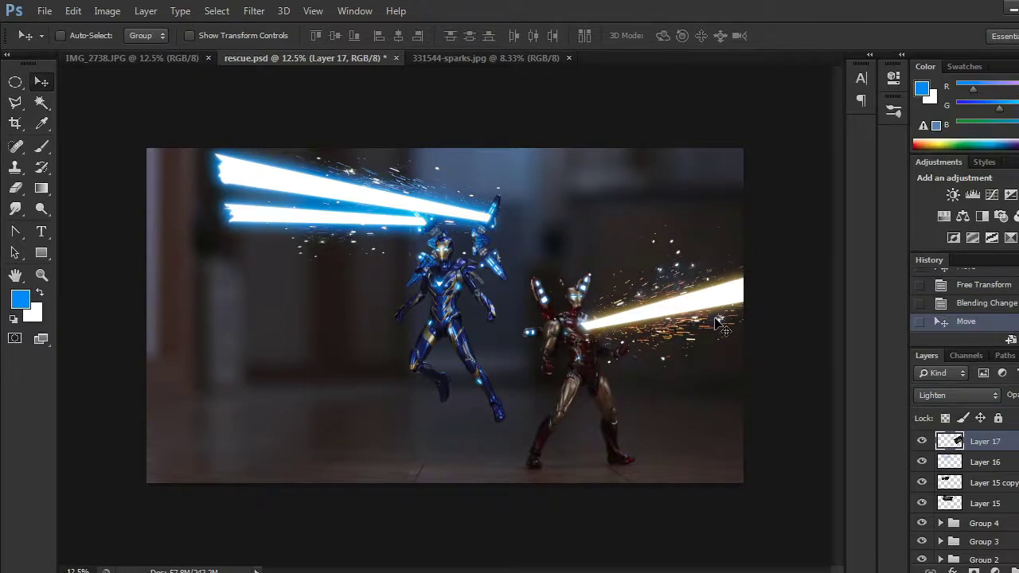
# Step: Shrink the orange sparks layer to about 44.5% and place it where the yellow beam leaves the red figure's chest
pyautogui.hotkey('ctrl', '+')
pyautogui.hotkey('ctrl', '+')
pyautogui.hotkey('ctrl', '+')
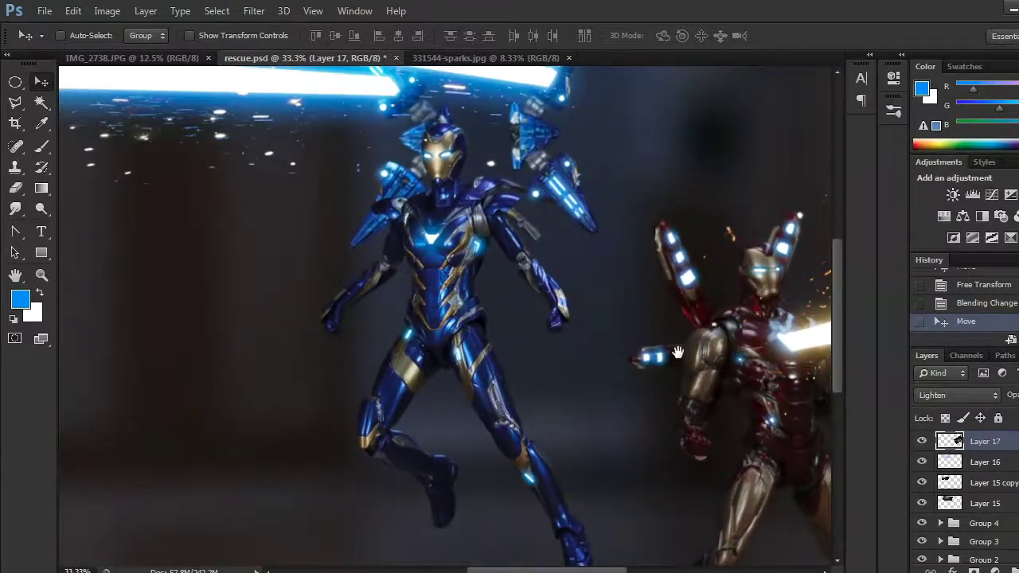
pyautogui.moveTo(678, 353); pyautogui.dragTo(252, 343)
pyautogui.moveTo(548, 342); pyautogui.dragTo(466, 349)
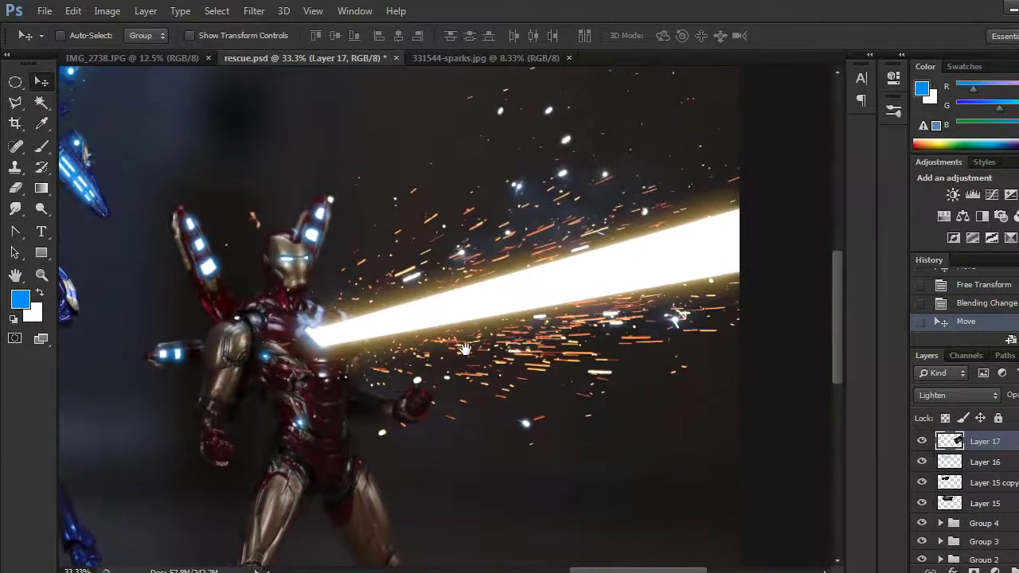
pyautogui.hotkey('ctrl', 't')
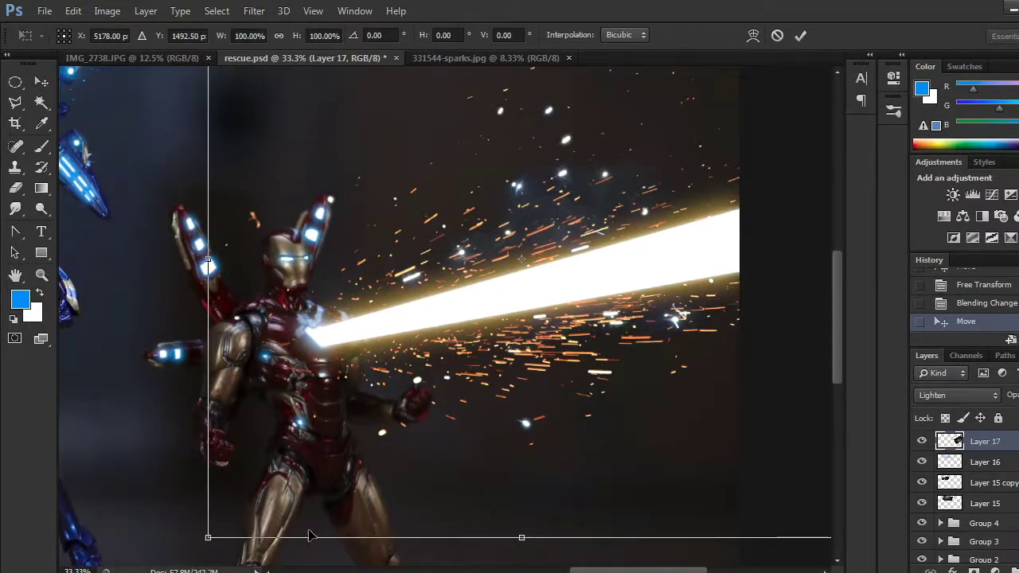
pyautogui.moveTo(211, 535); pyautogui.dragTo(470, 358)
pyautogui.moveTo(639, 232); pyautogui.dragTo(473, 356)
pyautogui.moveTo(635, 183); pyautogui.dragTo(650, 203)
pyautogui.moveTo(659, 109); pyautogui.dragTo(524, 197)
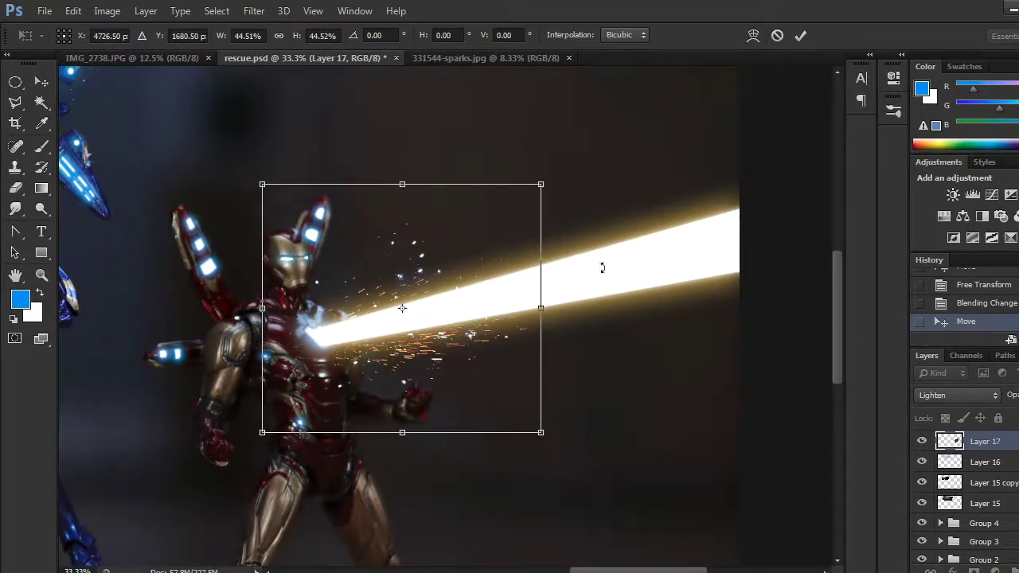
# Step: Stretch the sparks along the yellow beam to 70.37% width, rotate them -6.75 degrees, and shift them slightly downward
pyautogui.moveTo(540, 307); pyautogui.dragTo(705, 307)
pyautogui.moveTo(732, 192); pyautogui.dragTo(709, 150)
pyautogui.moveTo(649, 220); pyautogui.dragTo(641, 199)
pyautogui.moveTo(704, 165); pyautogui.dragTo(704, 178)
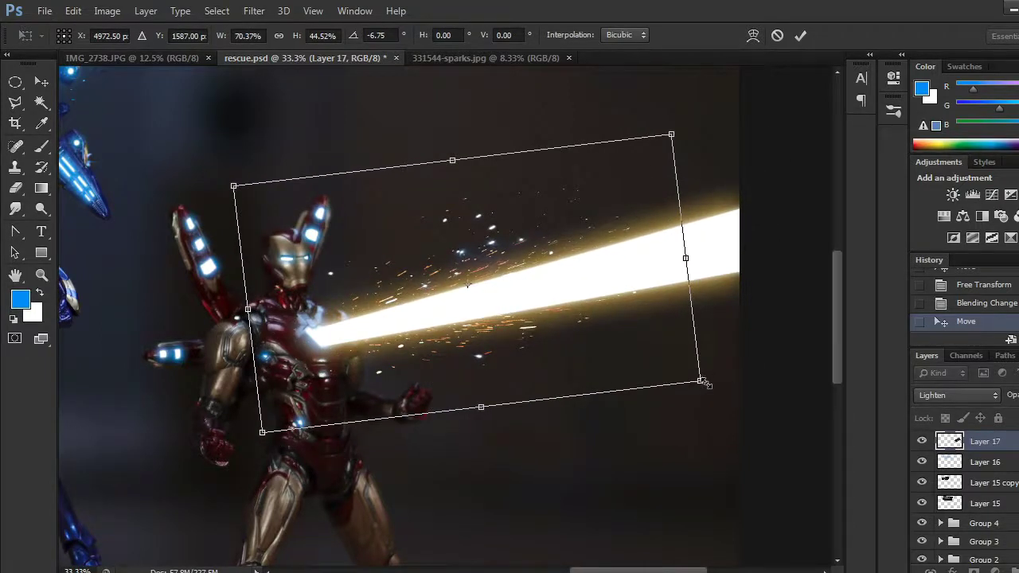
pyautogui.press('Return')
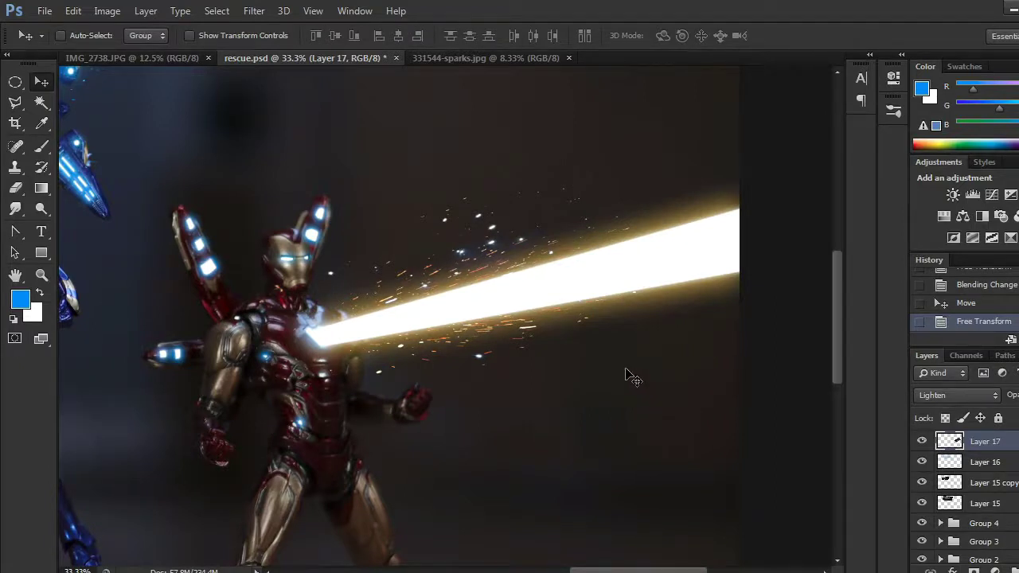
pyautogui.hotkey('ctrl', '+')
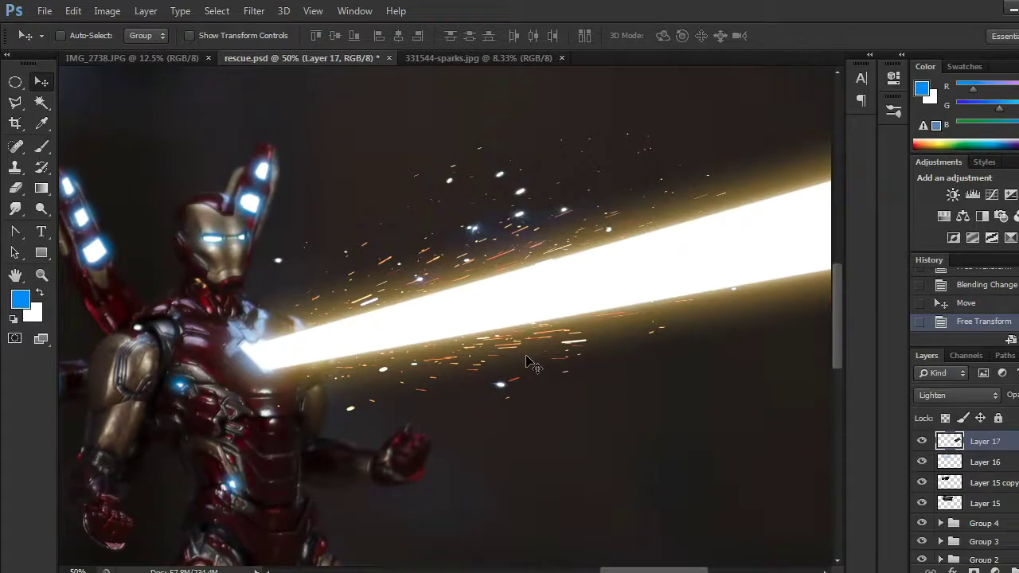
pyautogui.moveTo(539, 369); pyautogui.dragTo(533, 378)
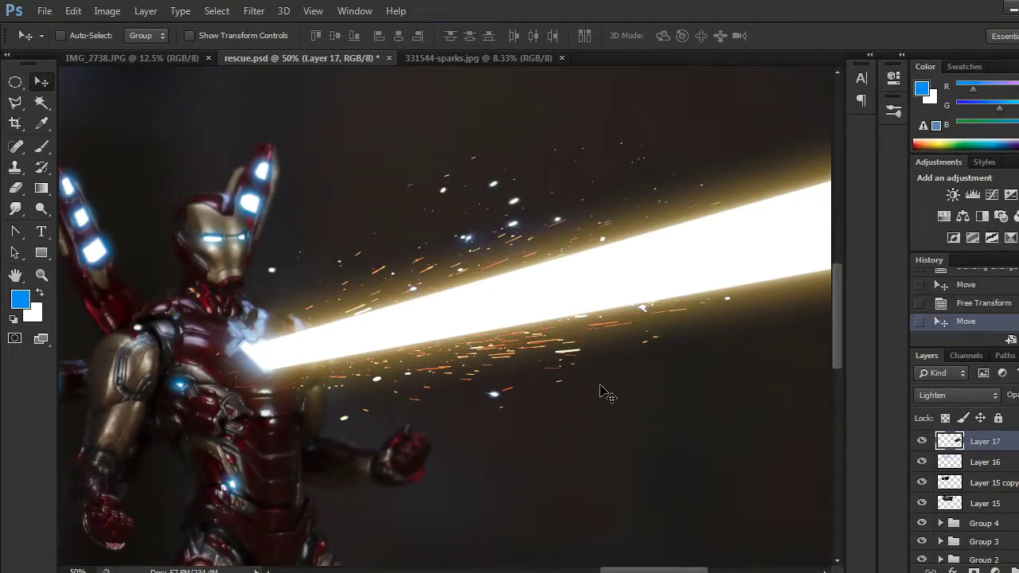
# Step: Add a new layer above the orange sparks and set the foreground colour to orange #fcbd36 for the brush
pyautogui.click(1018, 571)
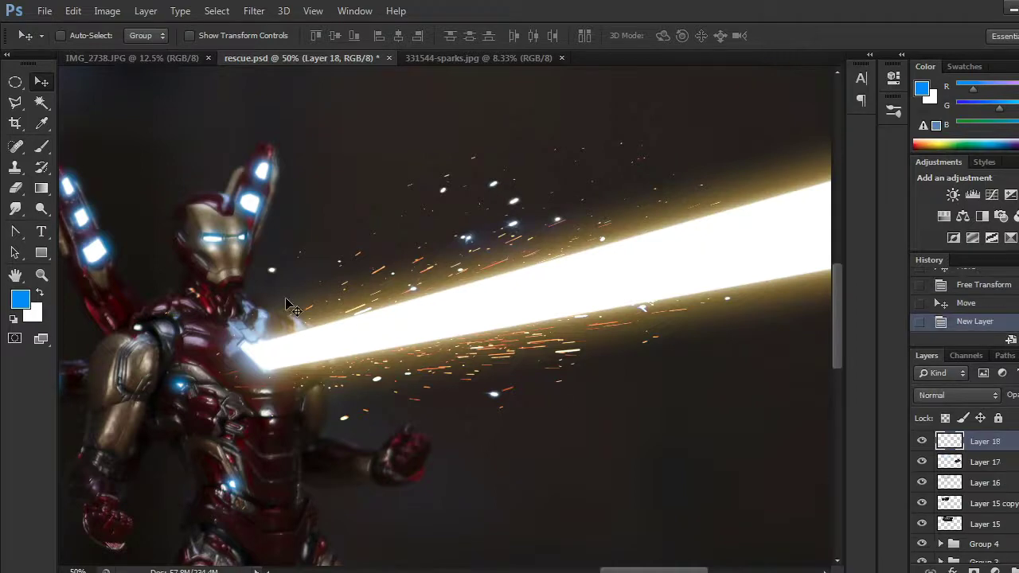
pyautogui.click(21, 301)
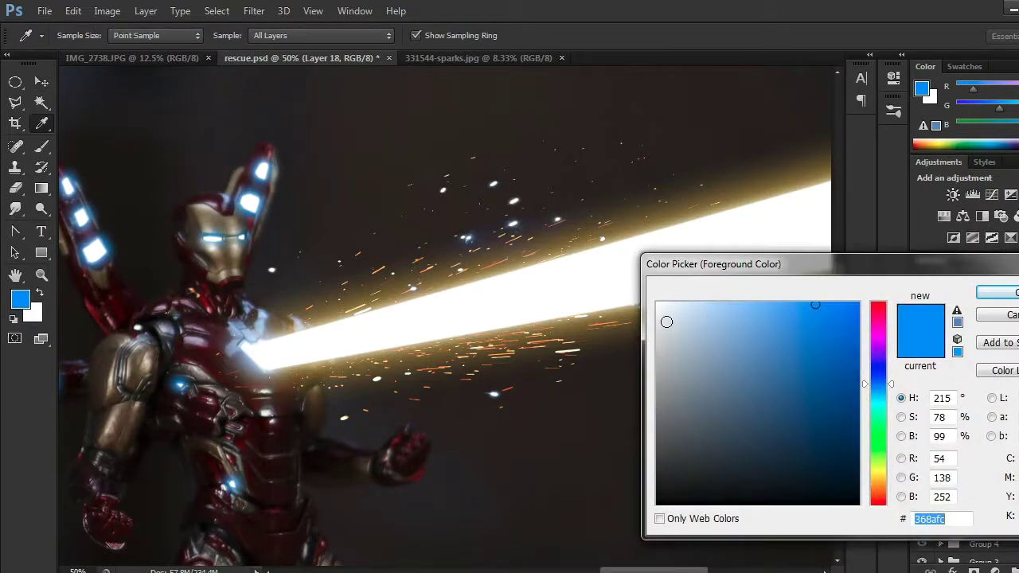
pyautogui.click(885, 482)
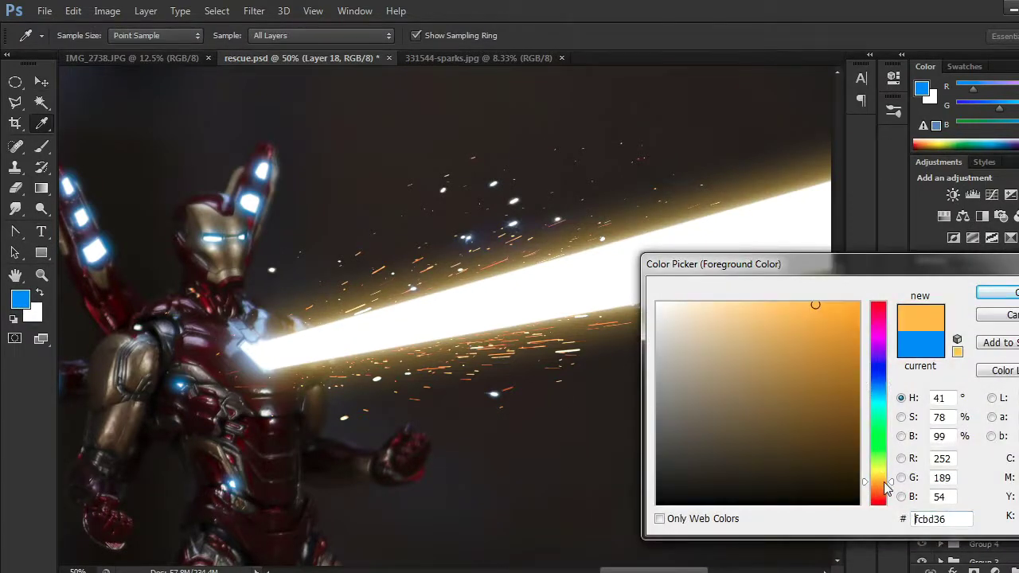
pyautogui.click(982, 294)
pyautogui.press('v')
pyautogui.click(42, 147)
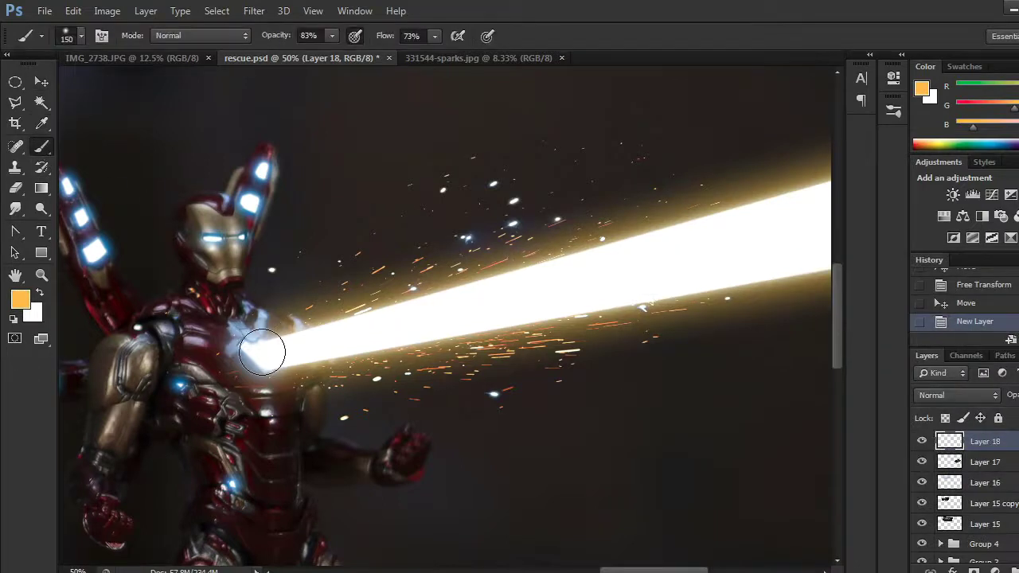
# Step: Paint soft orange strokes along both edges of the yellow beam on the new layer and blend it as Overlay
pyautogui.moveTo(263, 336)
pyautogui.mouseDown()
pyautogui.moveTo(547, 271)
pyautogui.moveTo(828, 171)
pyautogui.mouseUp()
pyautogui.moveTo(249, 359)
pyautogui.mouseDown()
pyautogui.moveTo(391, 353)
pyautogui.moveTo(550, 314)
pyautogui.moveTo(814, 272)
pyautogui.moveTo(873, 312)
pyautogui.mouseUp()
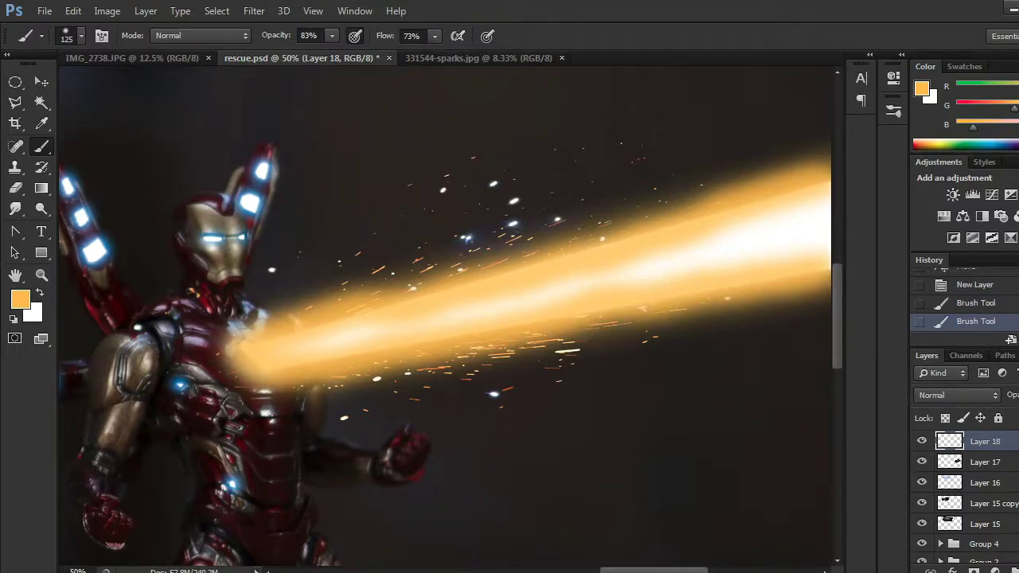
pyautogui.click(996, 396)
pyautogui.click(952, 222)
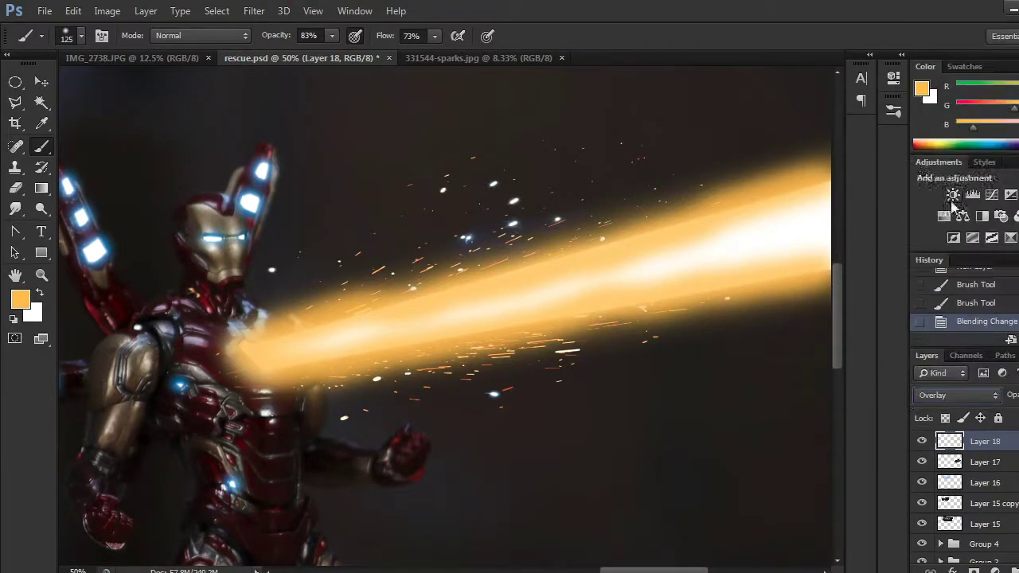
# Step: Stretch the orange glow layer beyond the photo's edge, enlarge its height slightly, and rotate it slightly counterclockwise to follow the beam
pyautogui.hotkey('ctrl', '-')
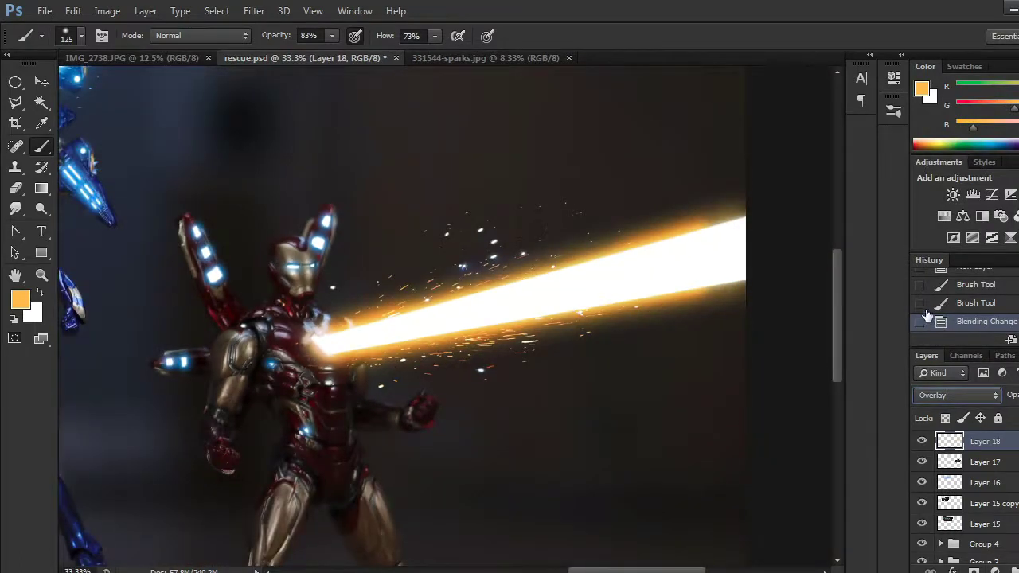
pyautogui.hotkey('ctrl', 't')
pyautogui.moveTo(737, 279); pyautogui.dragTo(769, 268)
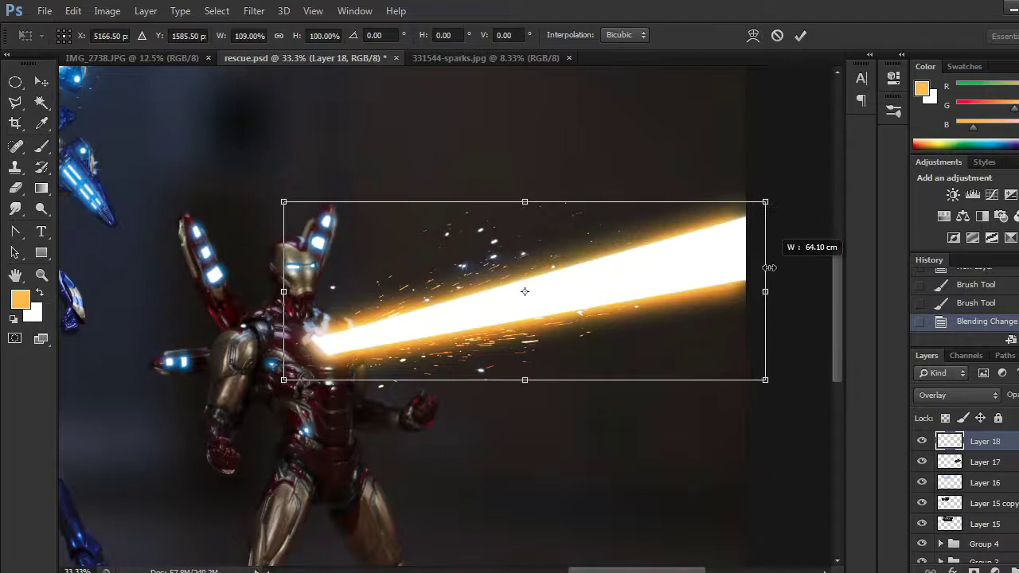
pyautogui.moveTo(785, 200); pyautogui.dragTo(794, 190)
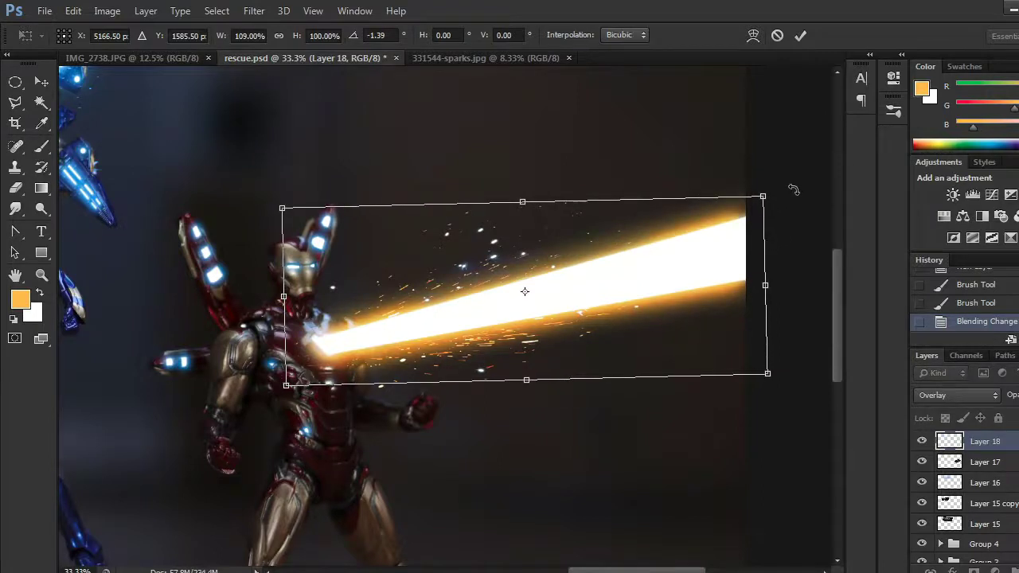
pyautogui.moveTo(523, 197); pyautogui.dragTo(524, 189)
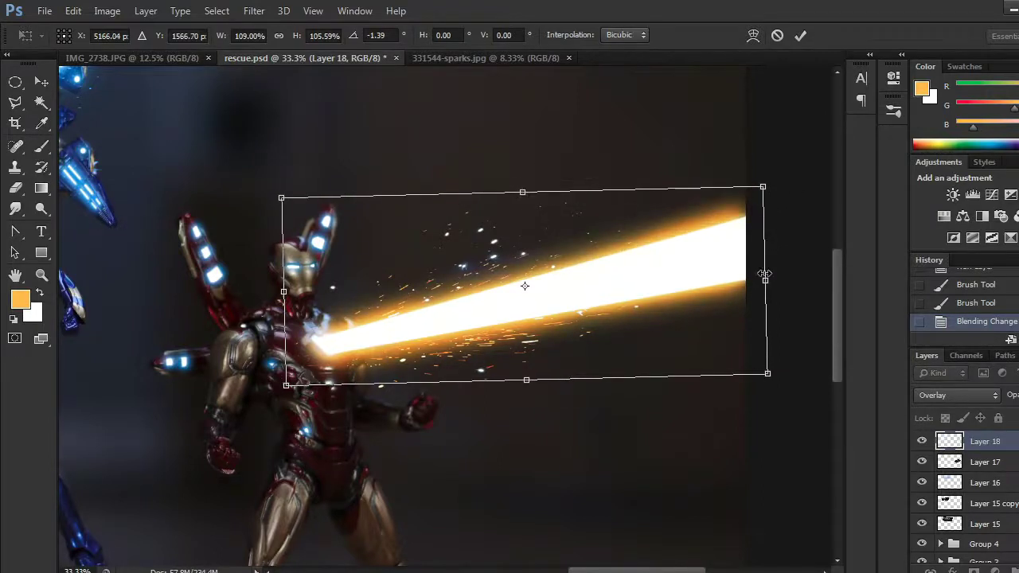
pyautogui.moveTo(766, 274); pyautogui.dragTo(776, 267)
pyautogui.moveTo(815, 198); pyautogui.dragTo(812, 195)
pyautogui.press('b')
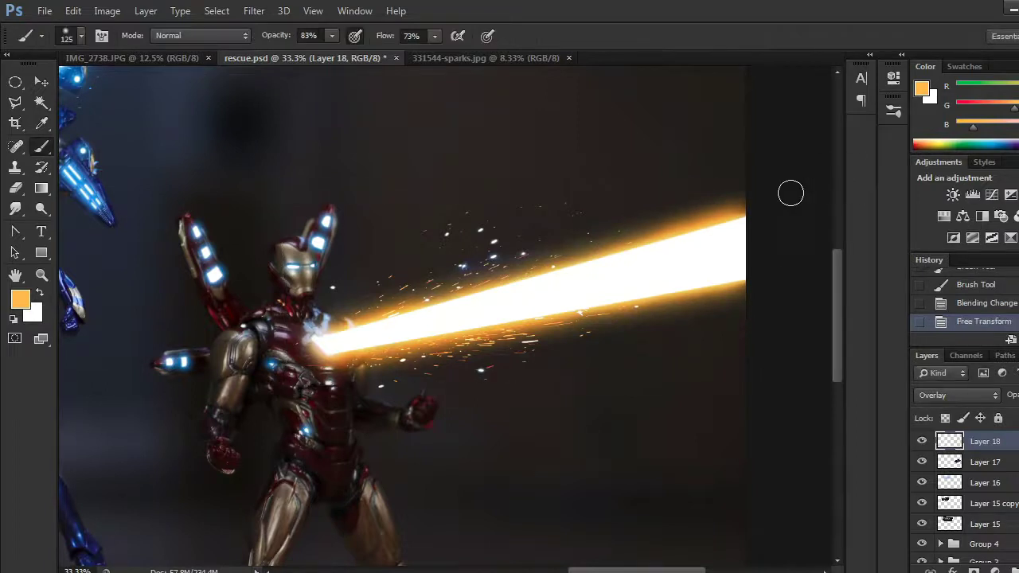
# Step: Apply a Gaussian Blur to the orange glow layer, reduce its fill opacity, and compare the beam with the layer hidden and shown
pyautogui.click(256, 17)
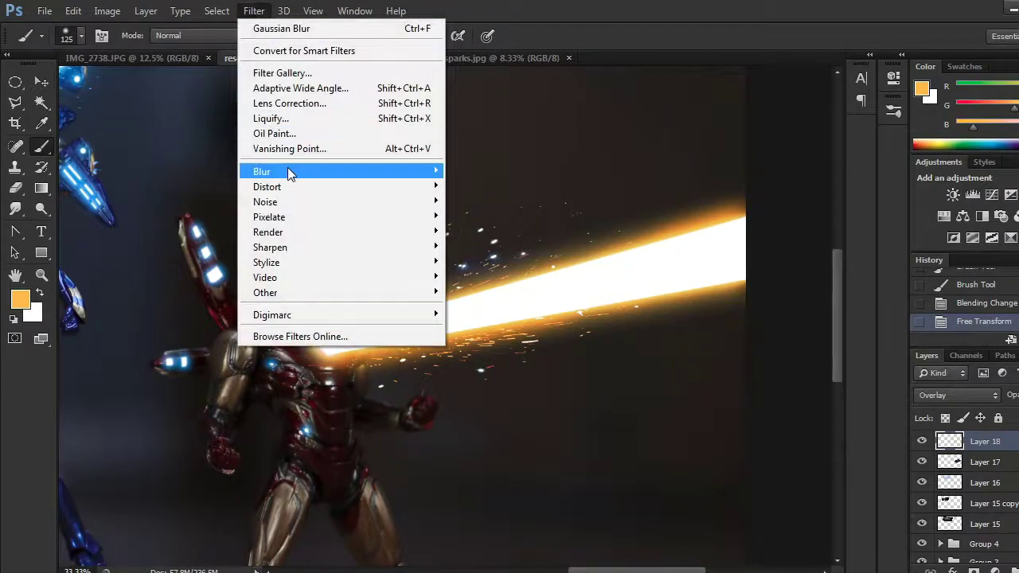
pyautogui.moveTo(287, 167)
pyautogui.click(494, 285)
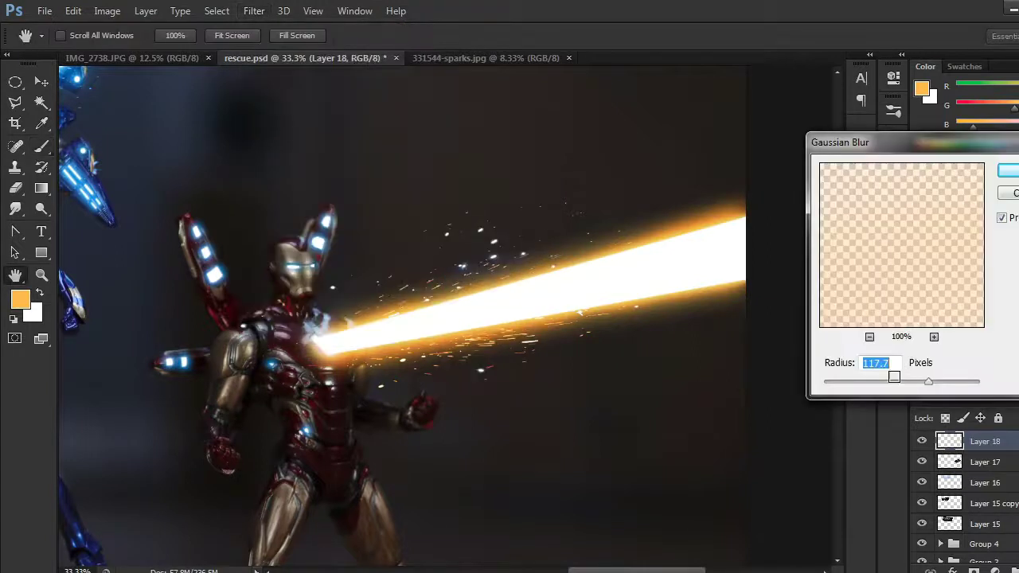
pyautogui.press('Escape')
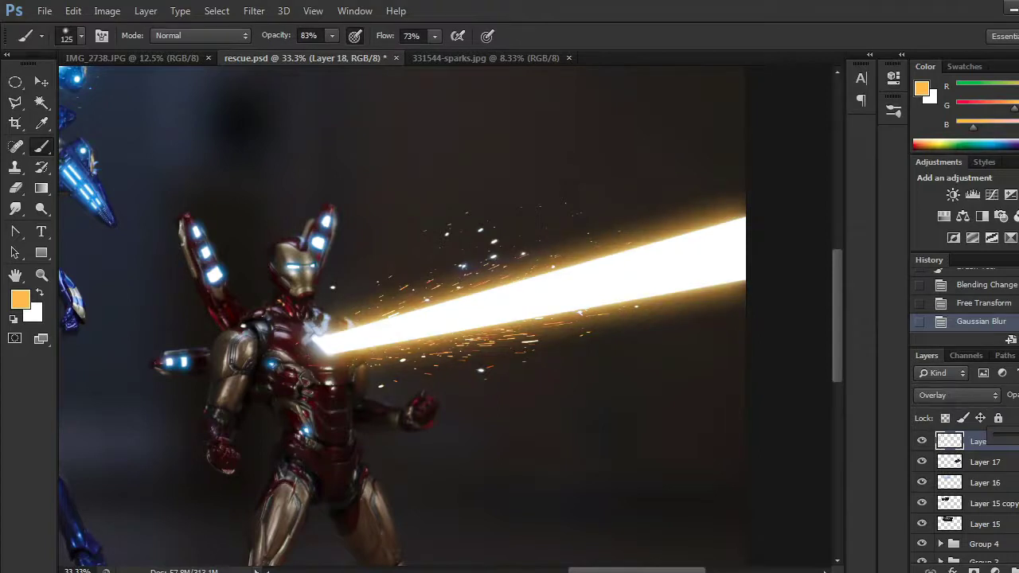
pyautogui.click(922, 441)
pyautogui.click(923, 441)
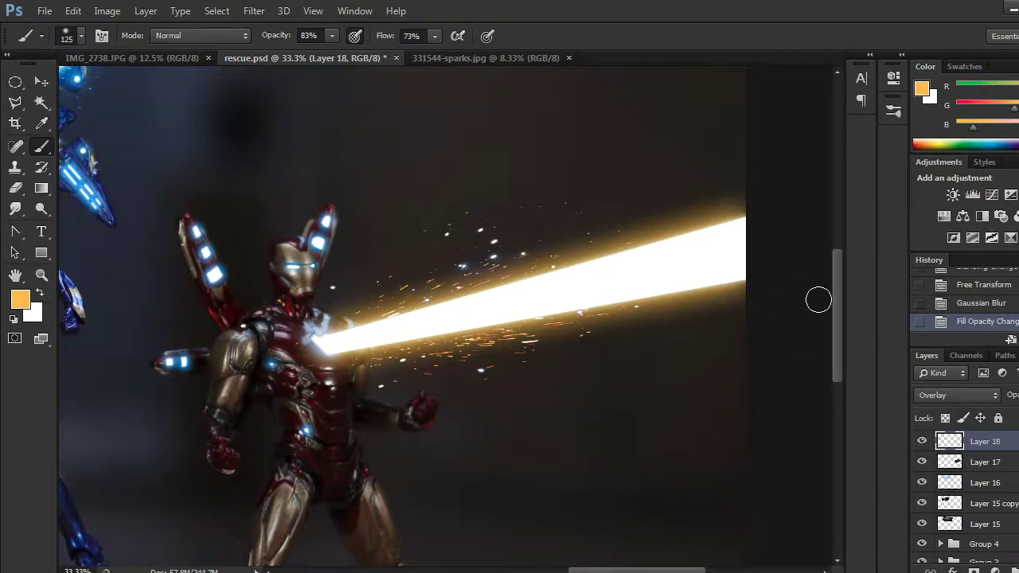
# Step: Add a new layer and paint soft orange strokes on the red figure's chest below the beam's origin with a 90 px brush
pyautogui.hotkey('ctrl', '-')
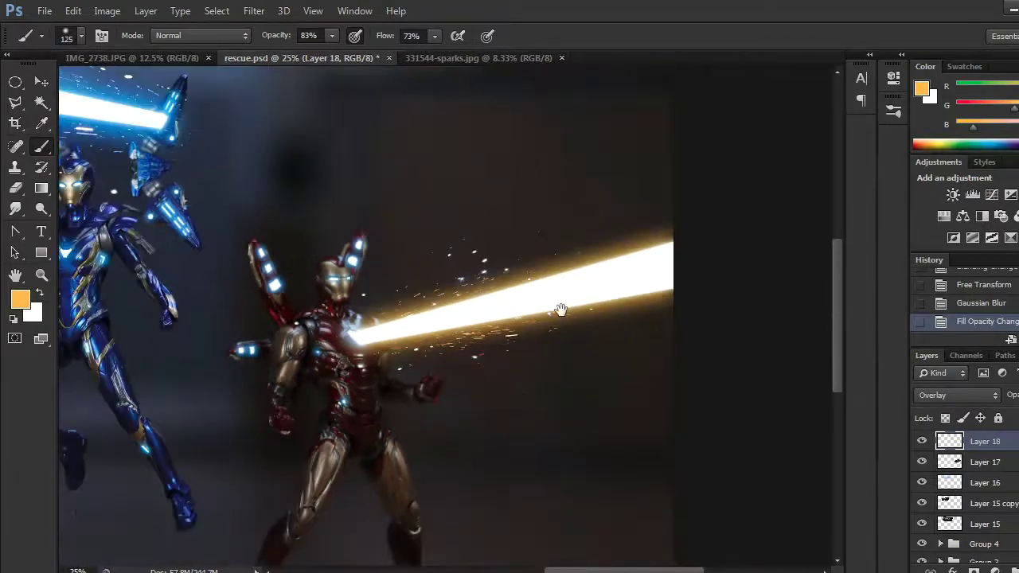
pyautogui.moveTo(318, 360); pyautogui.dragTo(426, 360)
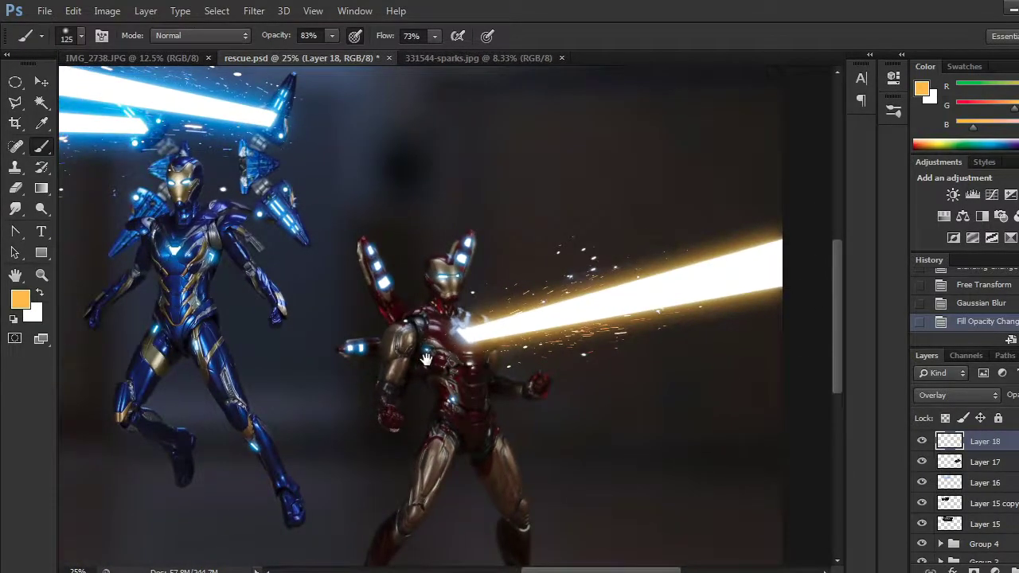
pyautogui.moveTo(427, 359); pyautogui.dragTo(516, 372)
pyautogui.scroll(3, 596, 382)
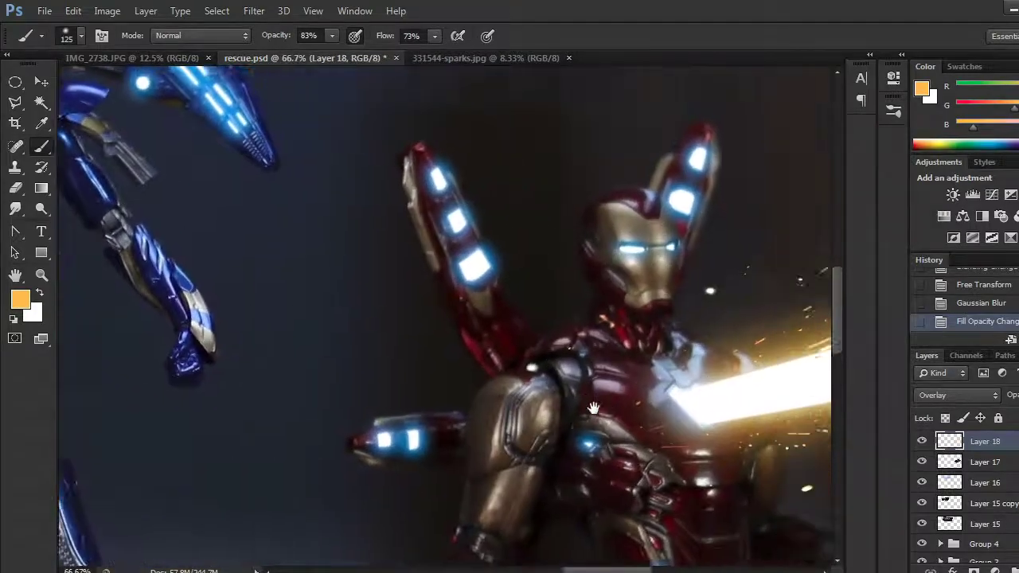
pyautogui.moveTo(593, 407); pyautogui.dragTo(482, 393)
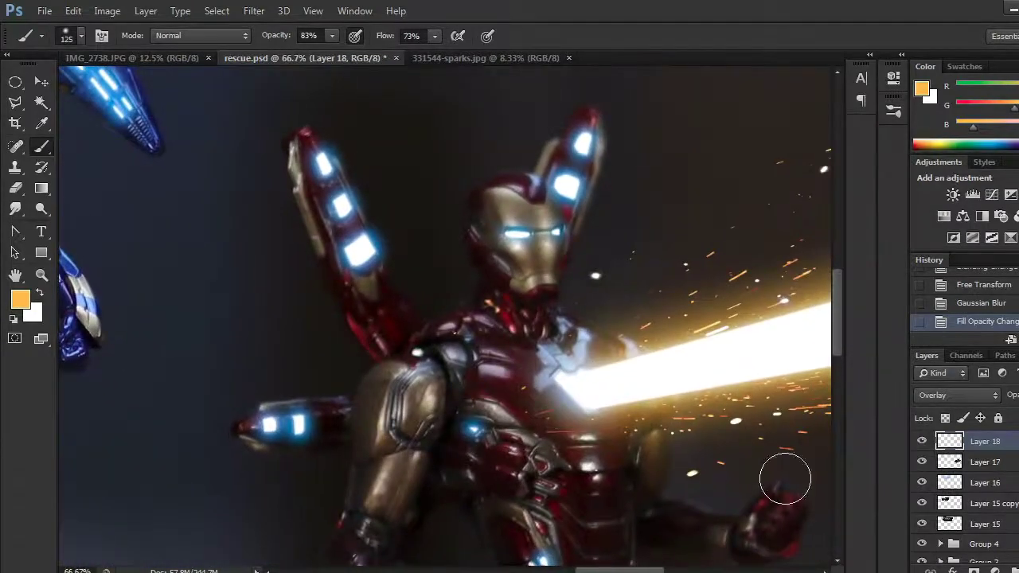
pyautogui.click(1018, 568)
pyautogui.press('[')
pyautogui.press('[')
pyautogui.click(569, 411)
pyautogui.click(581, 417)
pyautogui.click(592, 423)
pyautogui.moveTo(604, 421); pyautogui.dragTo(564, 411)
pyautogui.click(553, 389)
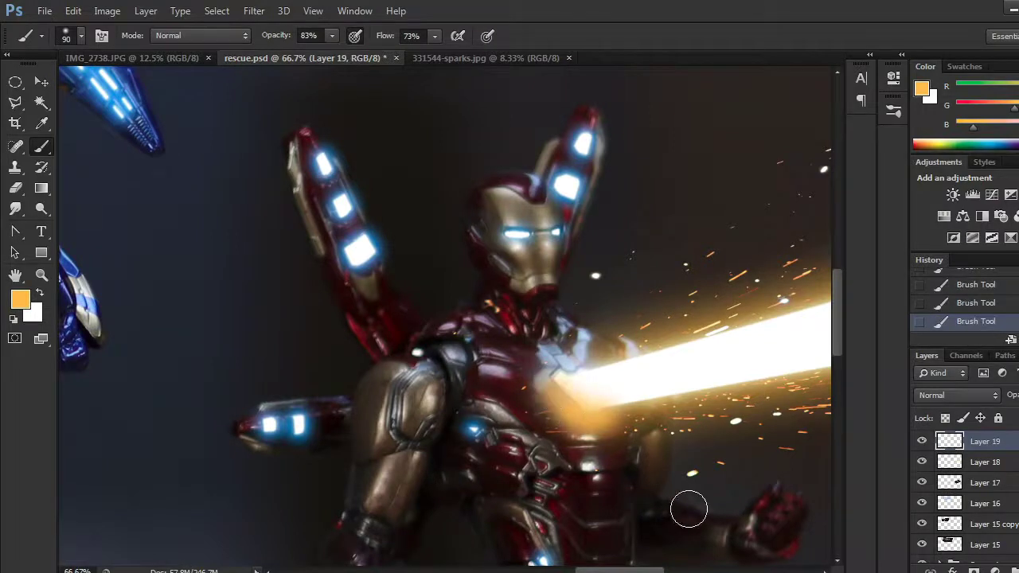
# Step: Try Lighten, Screen, Color Dodge and Lighter Color on the chest glow layer, settle on Overlay blending, and reduce its fill opacity
pyautogui.click(995, 396)
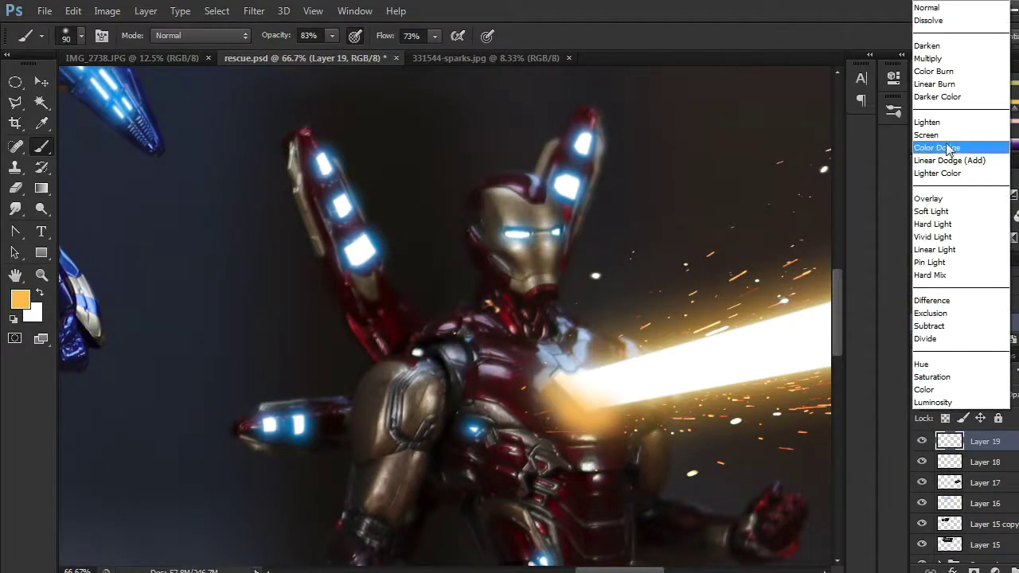
pyautogui.click(931, 198)
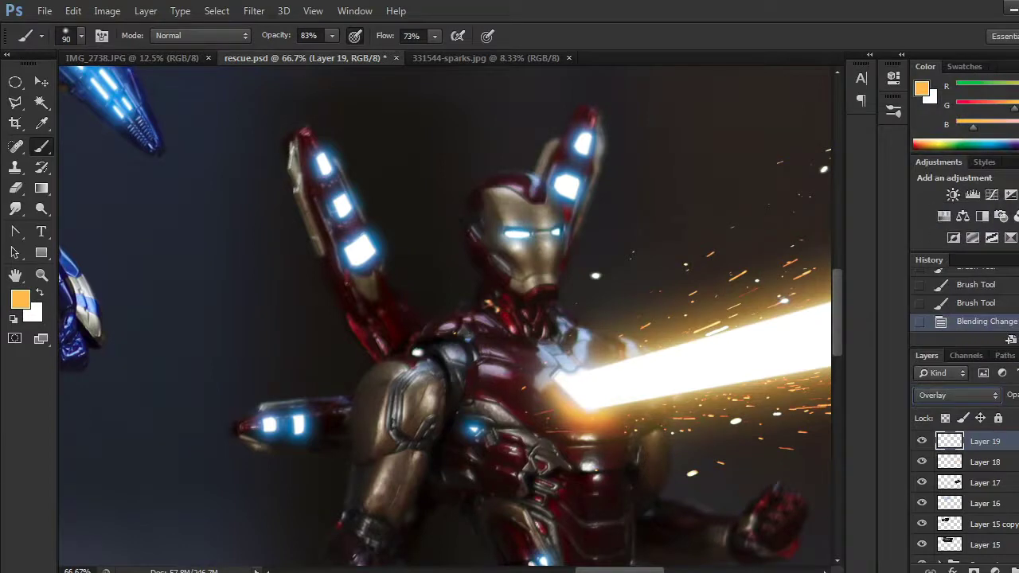
pyautogui.click(956, 395)
pyautogui.click(931, 123)
pyautogui.click(975, 395)
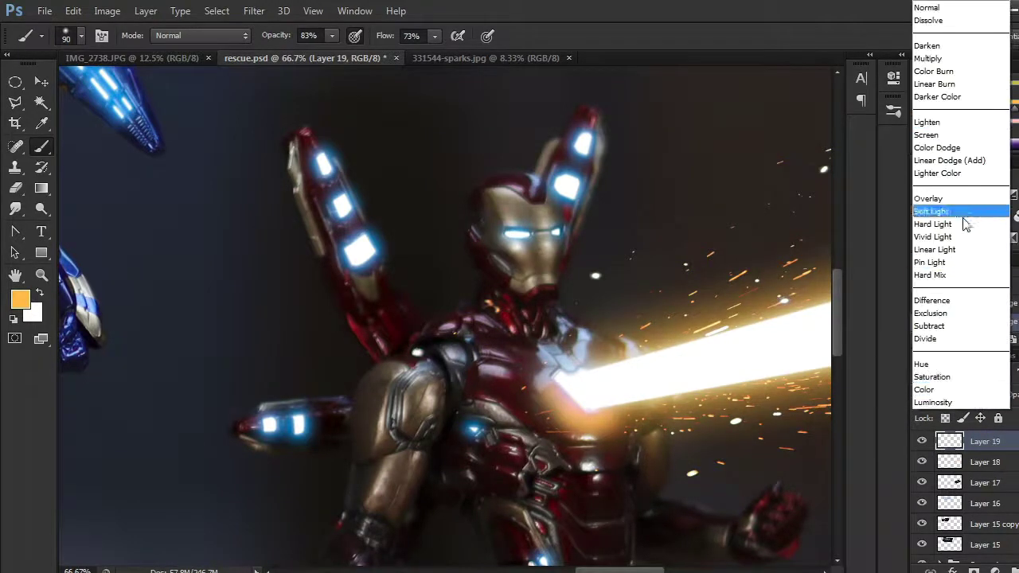
pyautogui.click(950, 136)
pyautogui.click(1001, 396)
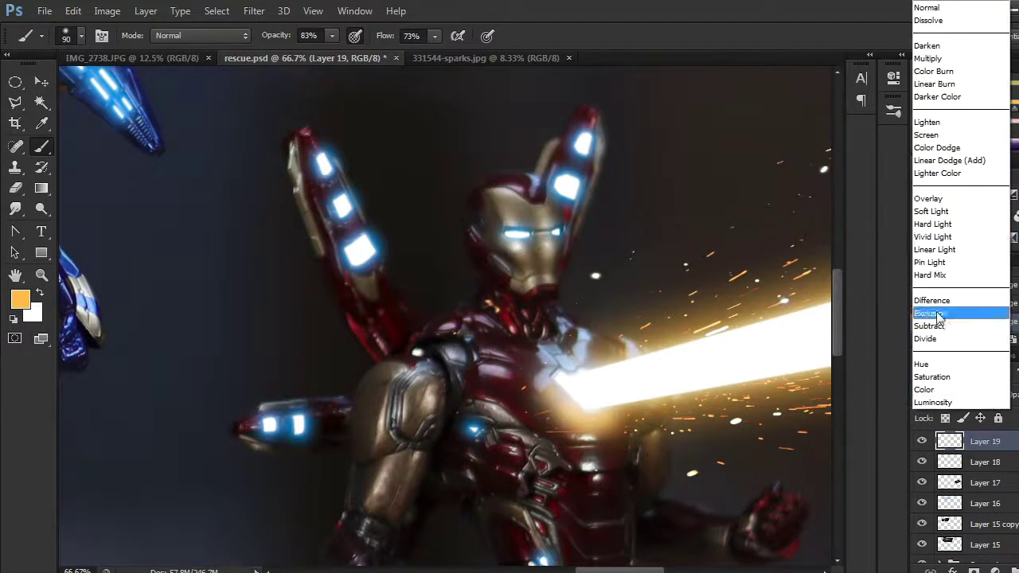
pyautogui.click(948, 141)
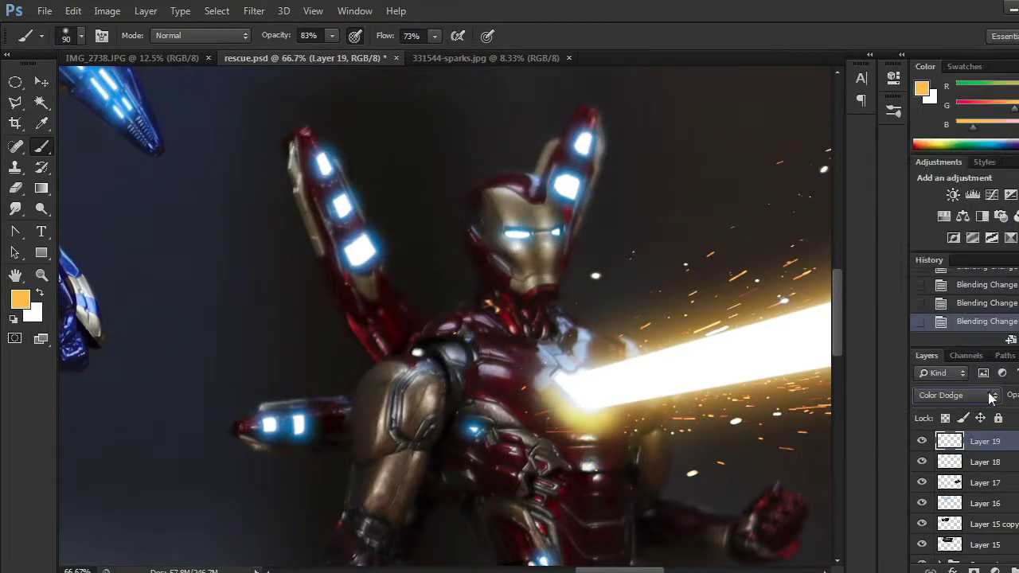
pyautogui.scroll(-1, 990, 398)
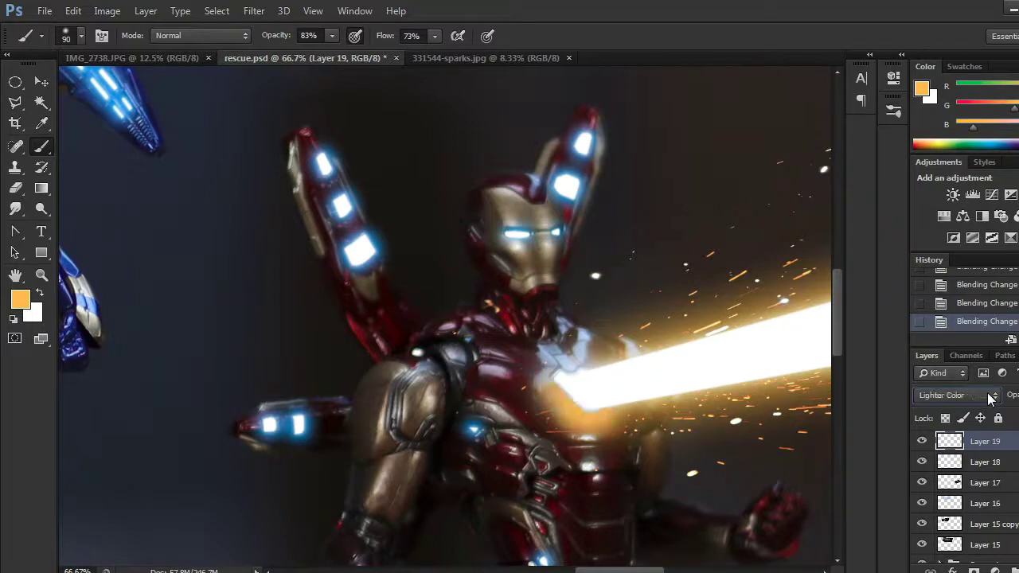
pyautogui.scroll(-1, 987, 398)
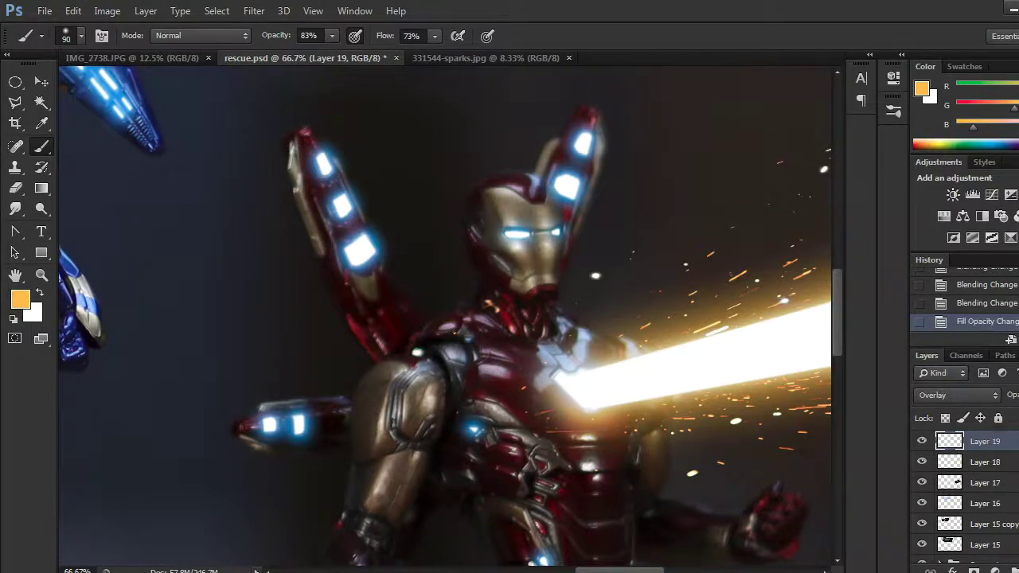
pyautogui.hotkey('ctrl', '-')
pyautogui.hotkey('ctrl', '-')
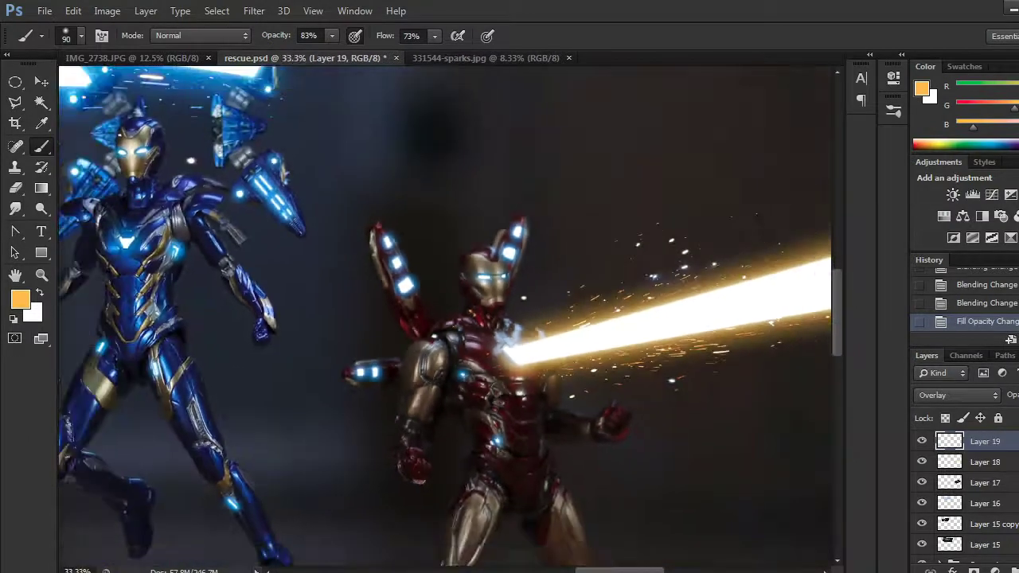
pyautogui.moveTo(351, 412); pyautogui.dragTo(548, 418)
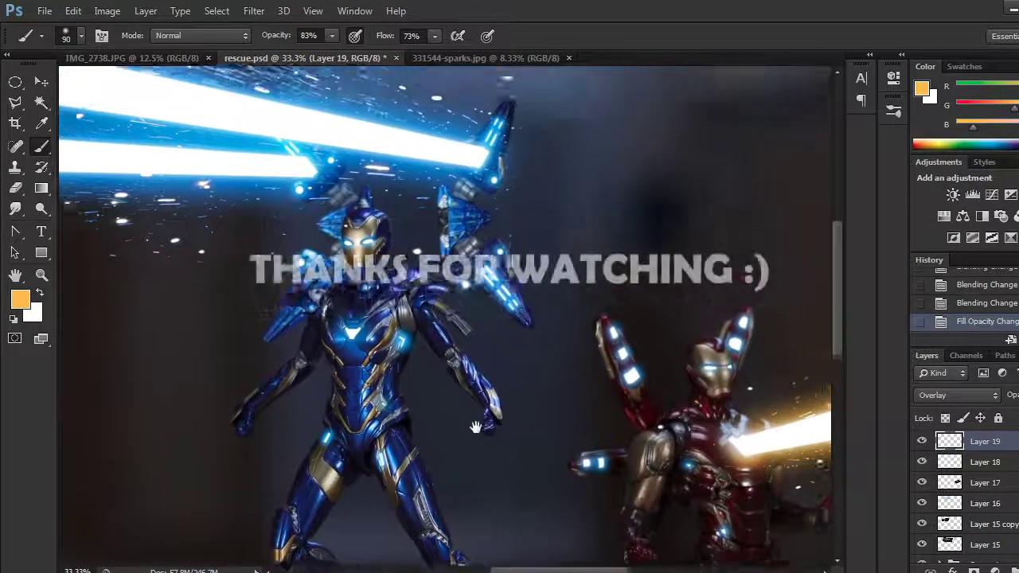
pyautogui.moveTo(476, 427); pyautogui.dragTo(444, 431)
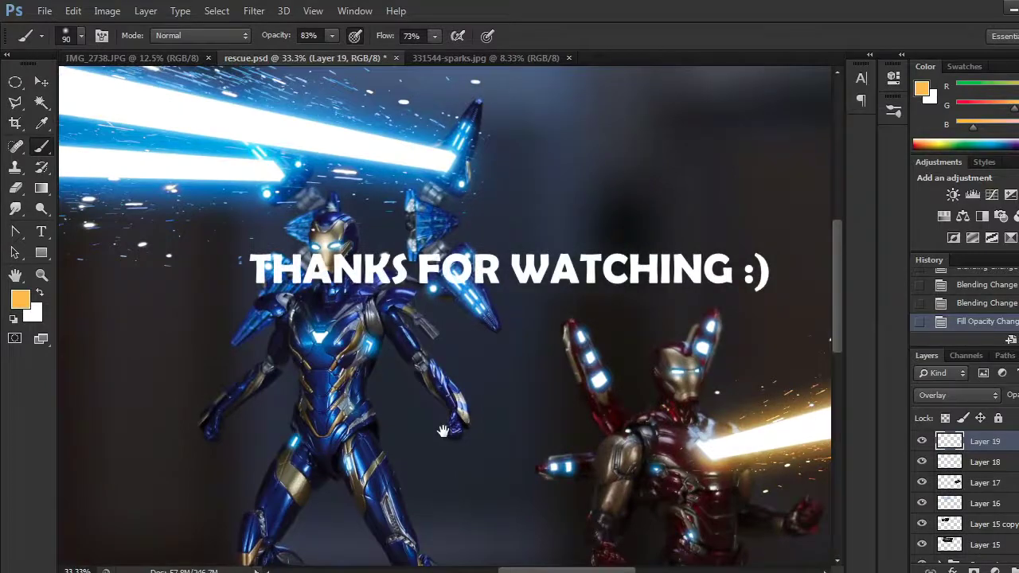